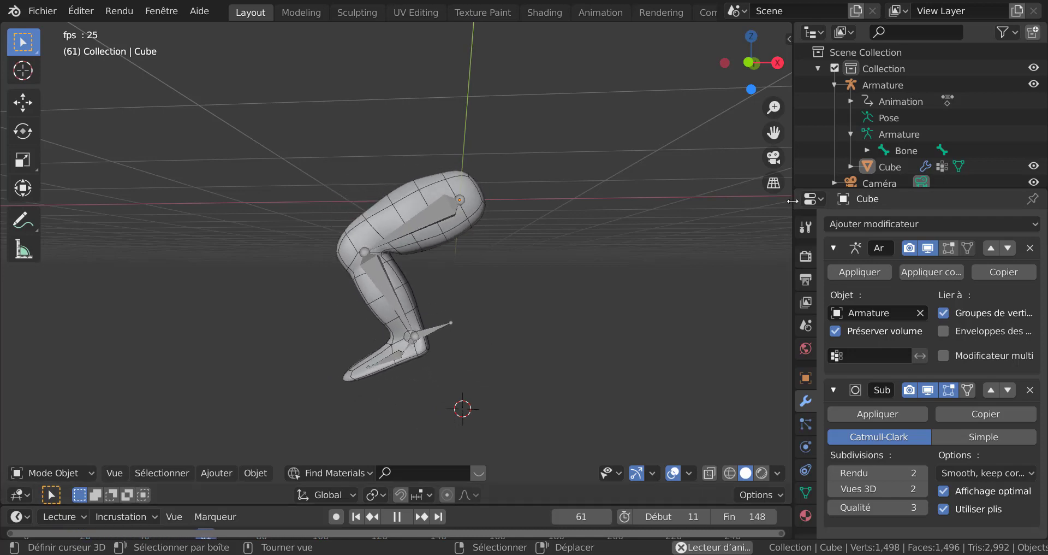
- Enlarge the 3D viewport and examine the animated leg from several angles
{"action": "left_click_drag", "start_coordinate": [793, 198], "coordinate": [865, 197]}
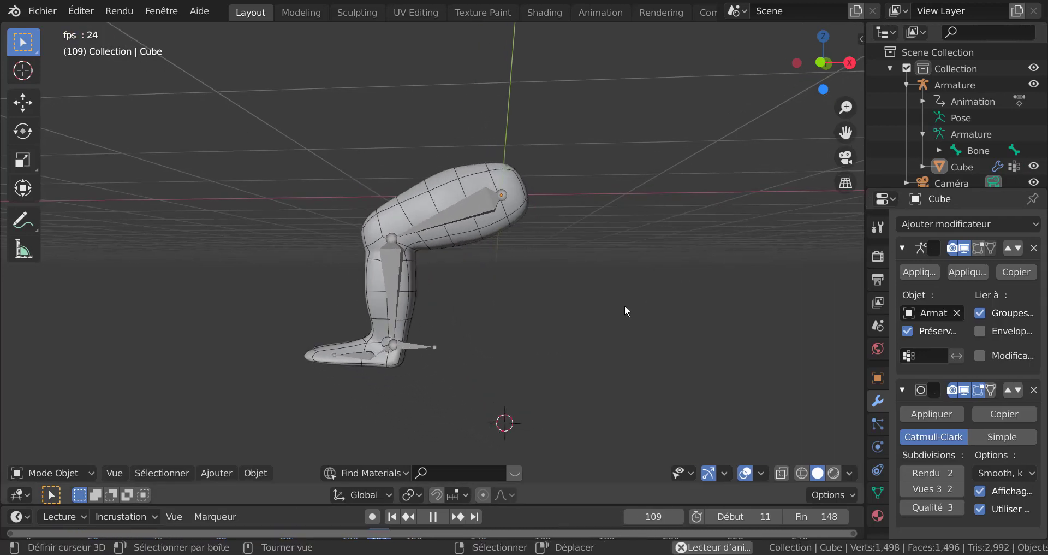
{"action": "middle_click_drag", "start_coordinate": [624, 305], "coordinate": [659, 372]}
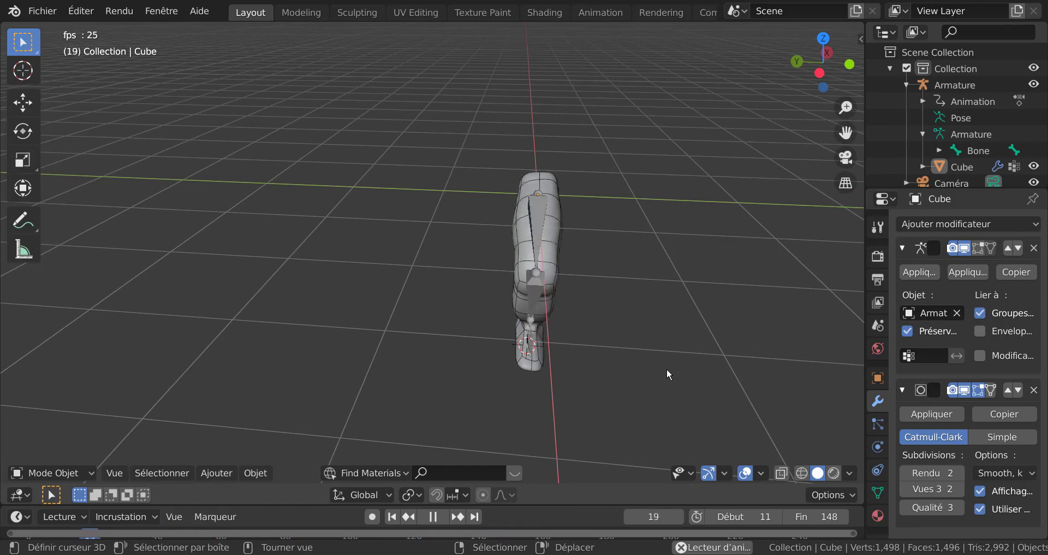
{"action": "middle_click_drag", "start_coordinate": [668, 369], "coordinate": [568, 298]}
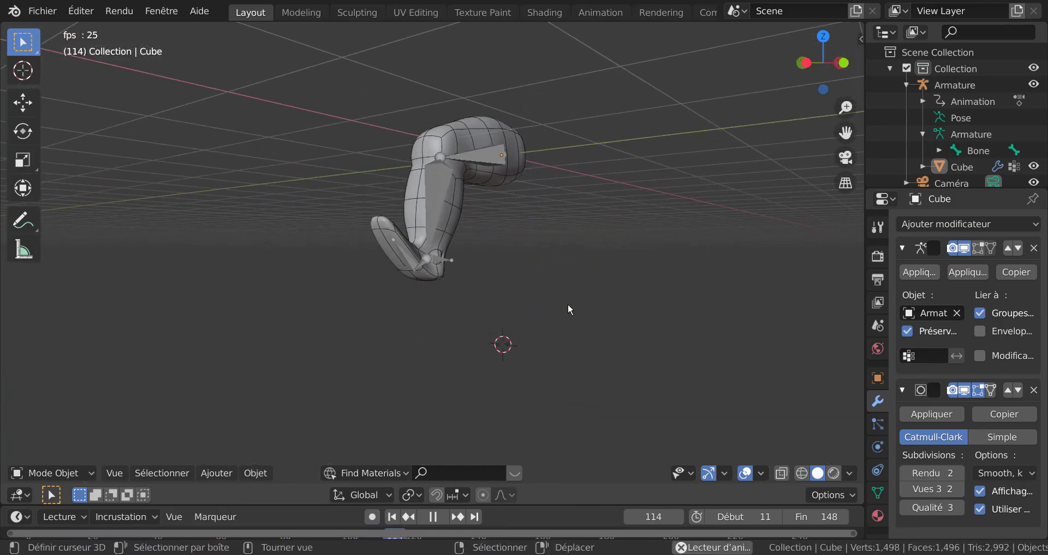
- Switch the leg's armature to Pose Mode and check its Auto IK option
{"action": "key", "text": "n"}
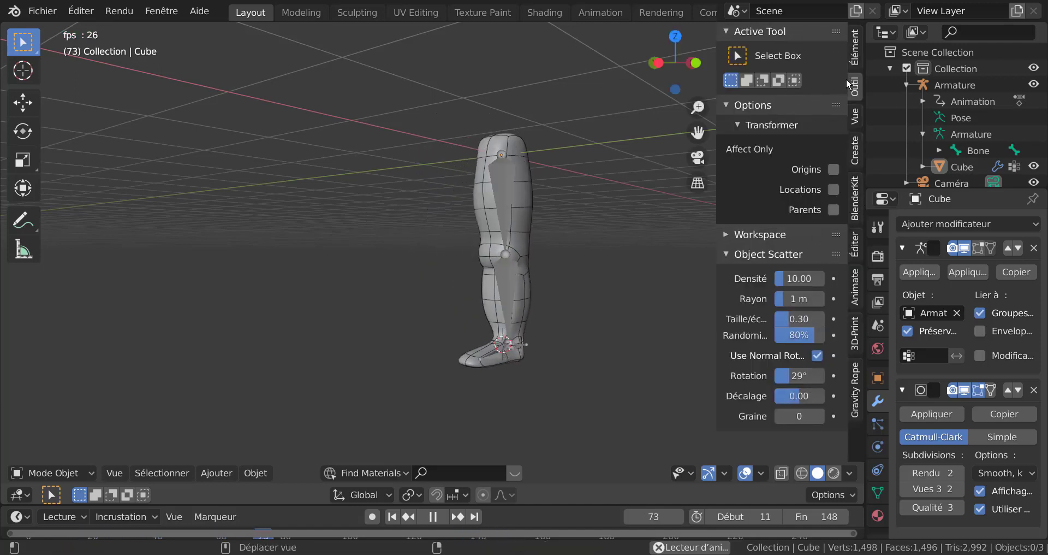
{"action": "left_click", "coordinate": [58, 473]}
{"action": "left_click", "coordinate": [461, 222]}
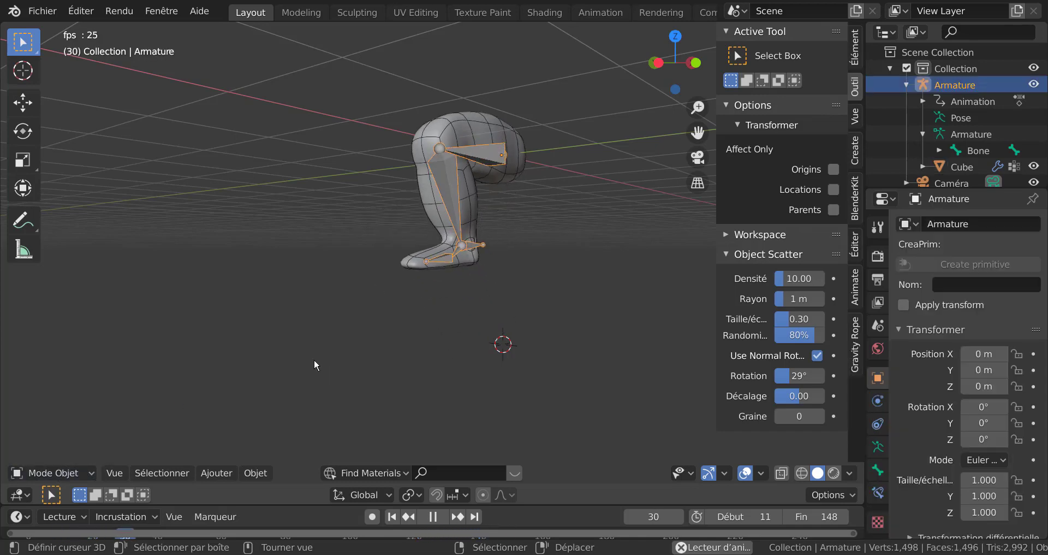
{"action": "left_click", "coordinate": [52, 473]}
{"action": "left_click", "coordinate": [55, 418]}
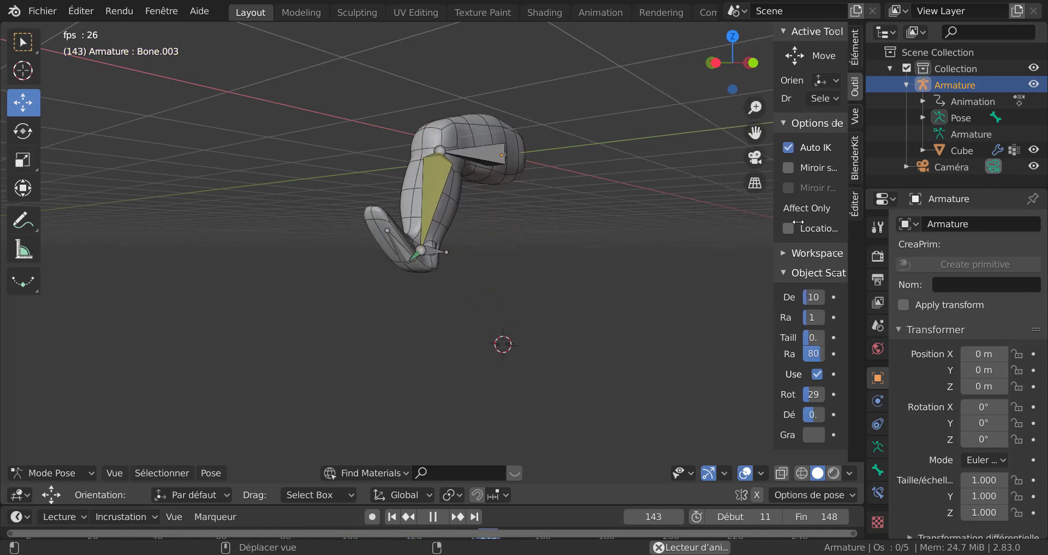
{"action": "left_click_drag", "start_coordinate": [714, 220], "coordinate": [819, 229]}
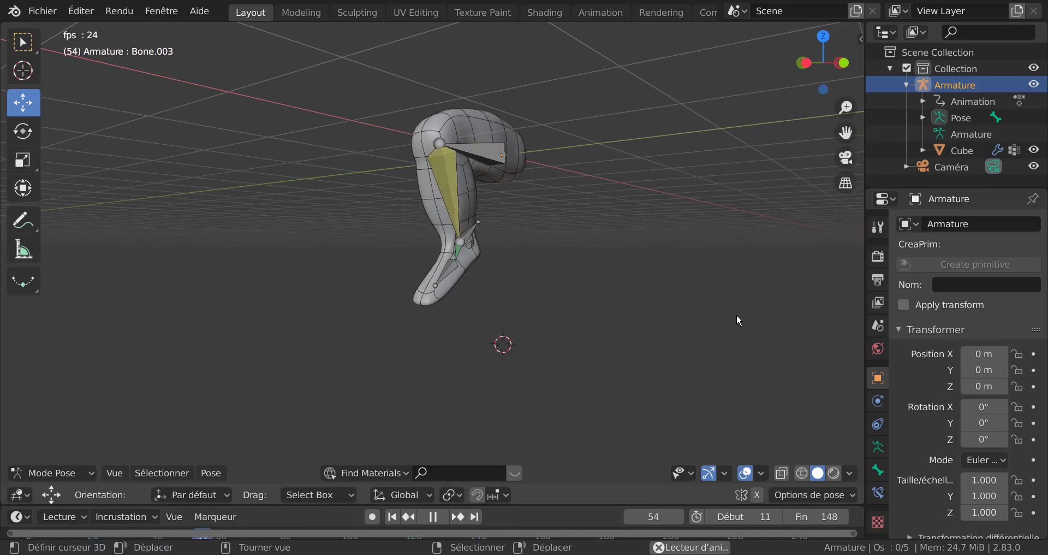
- Examine the shin bone's IK constraint settings and how the leg bends during playback
{"action": "scroll", "coordinate": [732, 317], "scroll_direction": "up", "scroll_amount": 1}
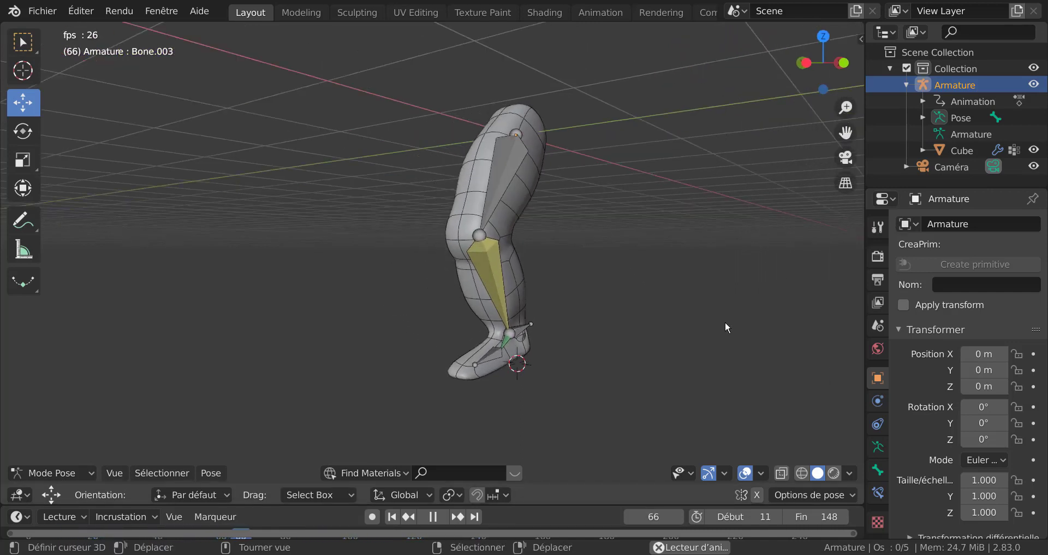
{"action": "left_click", "coordinate": [878, 492]}
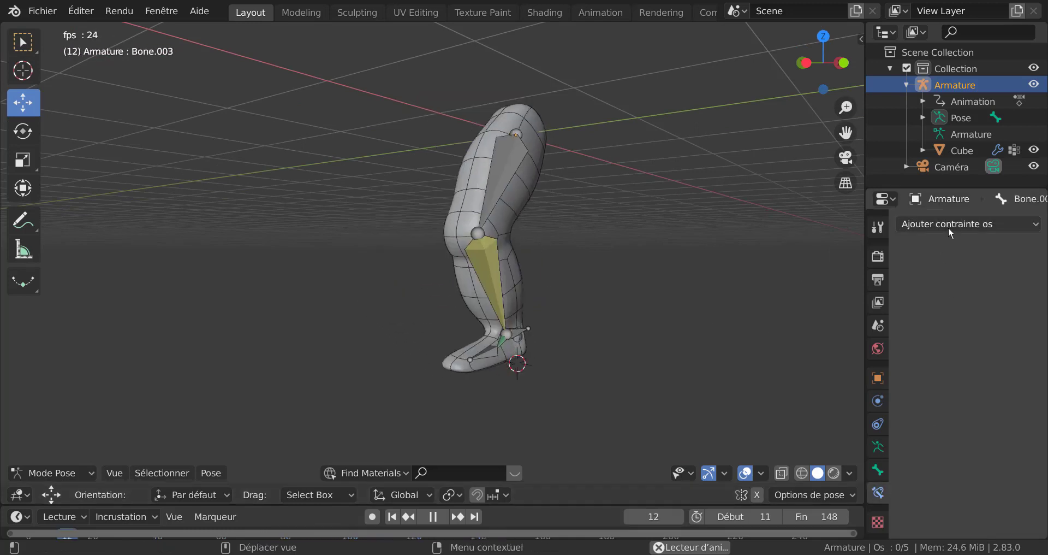
{"action": "left_click", "coordinate": [441, 177]}
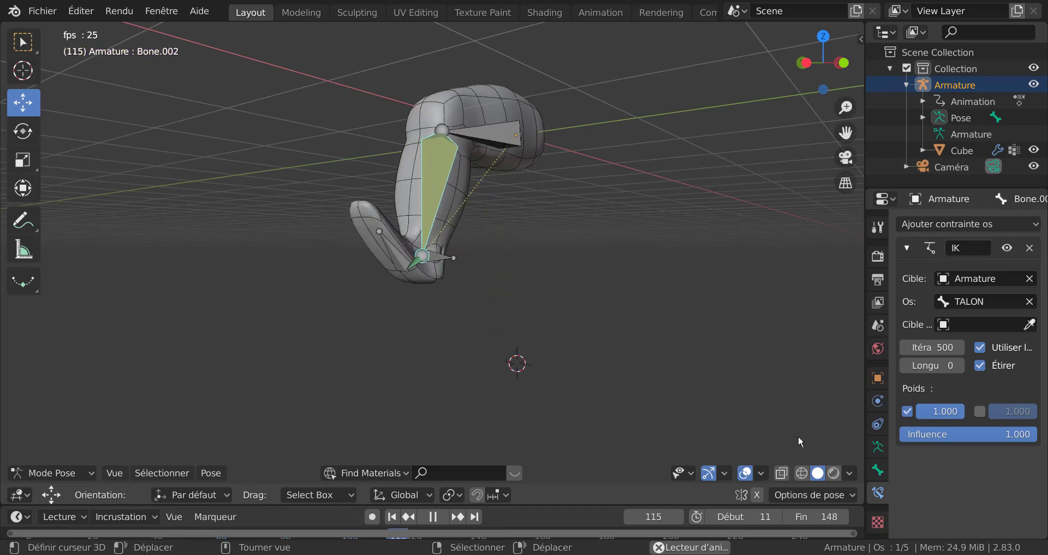
{"action": "mouse_move", "coordinate": [789, 554]}
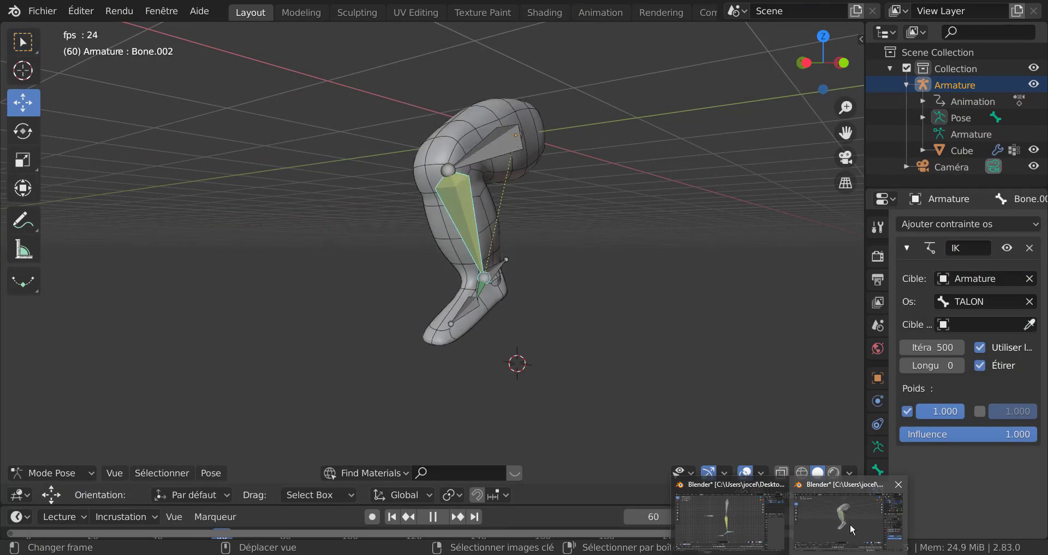
{"action": "left_click", "coordinate": [850, 525]}
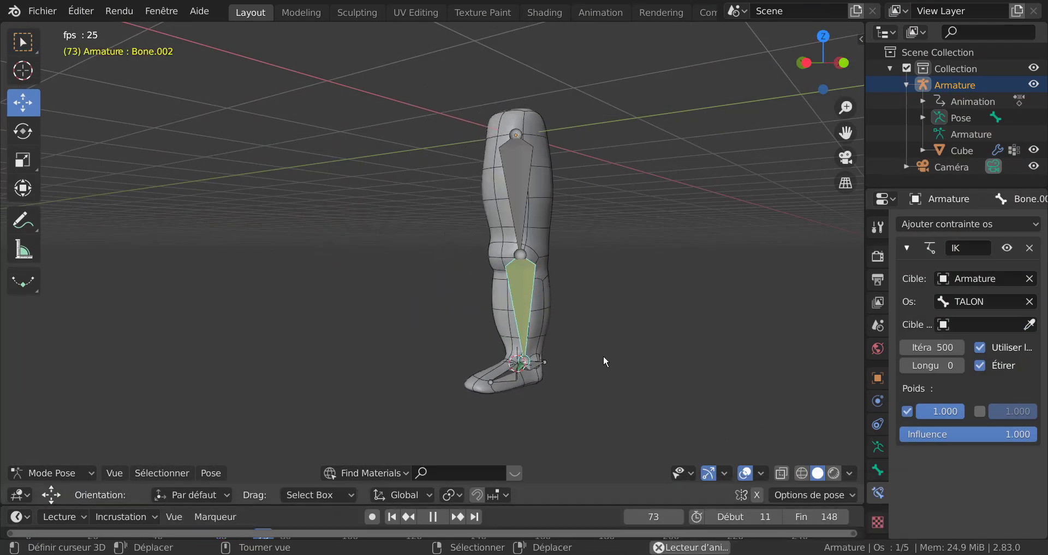
{"action": "middle_click_drag", "start_coordinate": [598, 360], "coordinate": [582, 381]}
{"action": "scroll", "coordinate": [568, 369], "scroll_direction": "up", "scroll_amount": 1}
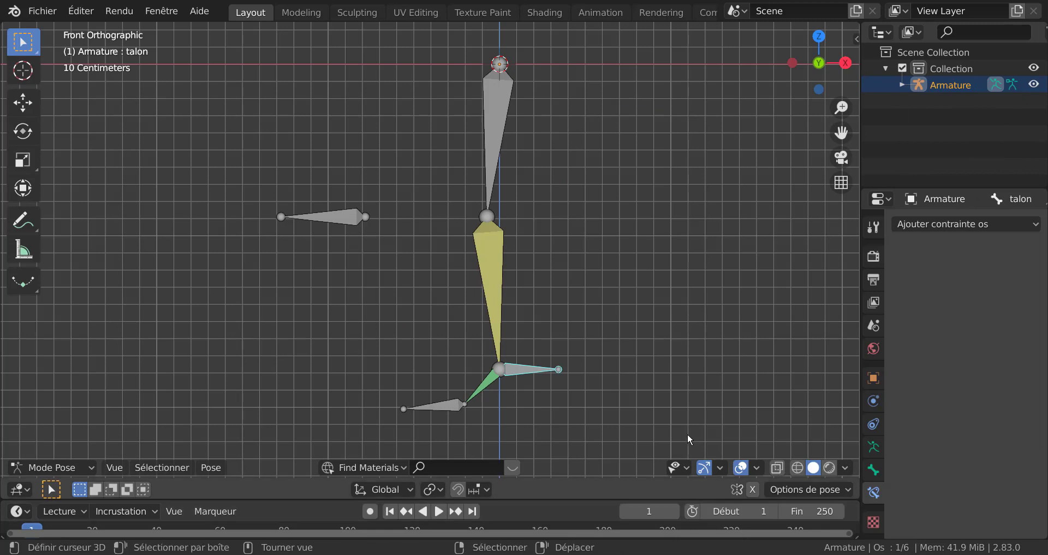
- Test the IK chain in the example armature by temporarily moving the talon bone upward, cancelling each move
{"action": "key", "text": "g"}
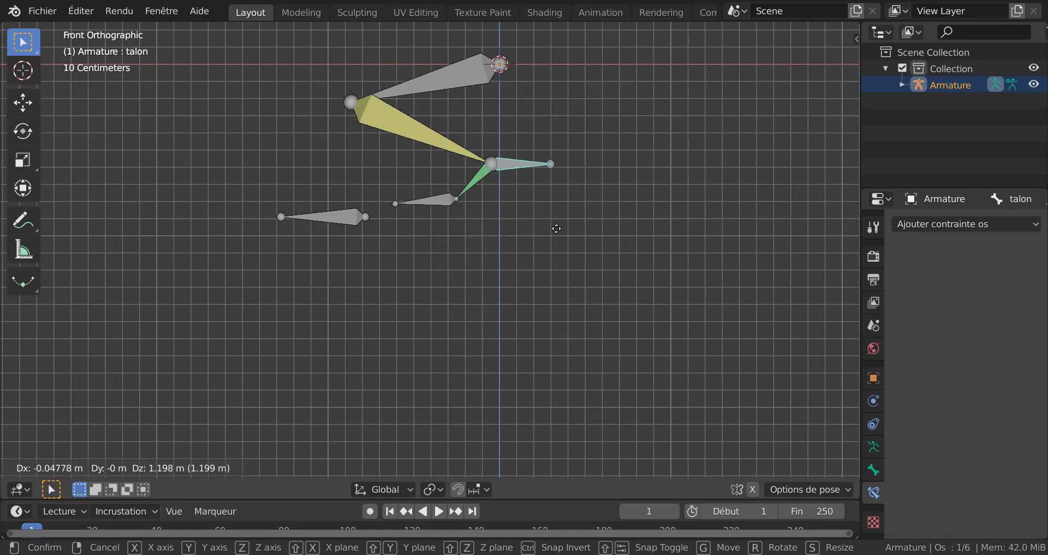
{"action": "key", "text": "Escape"}
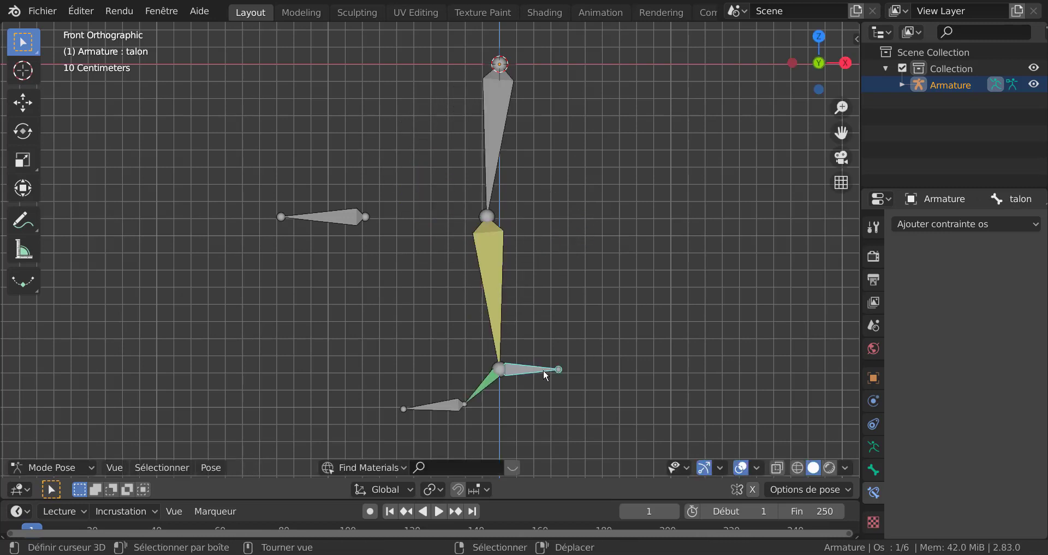
{"action": "key", "text": "g"}
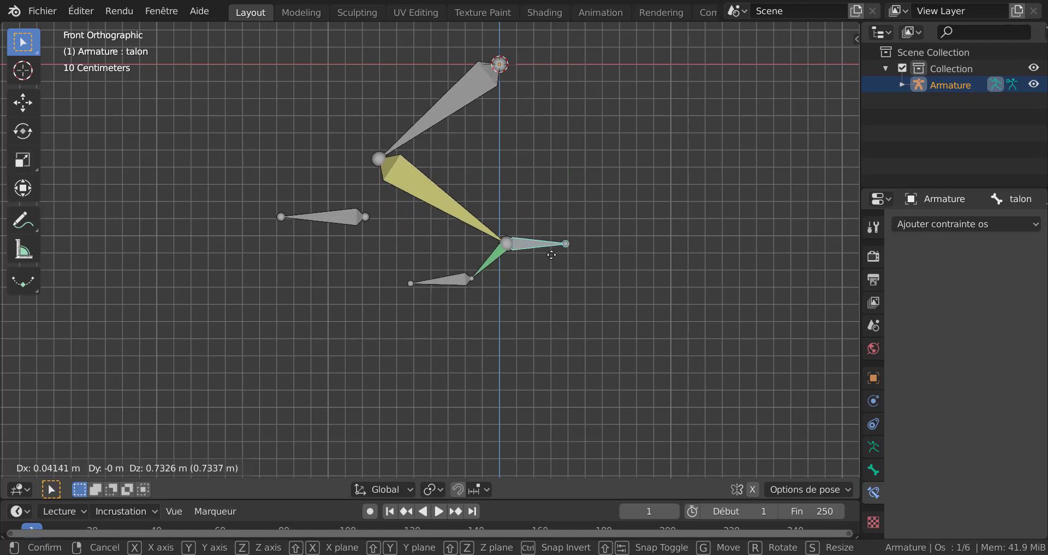
{"action": "key", "text": "Escape"}
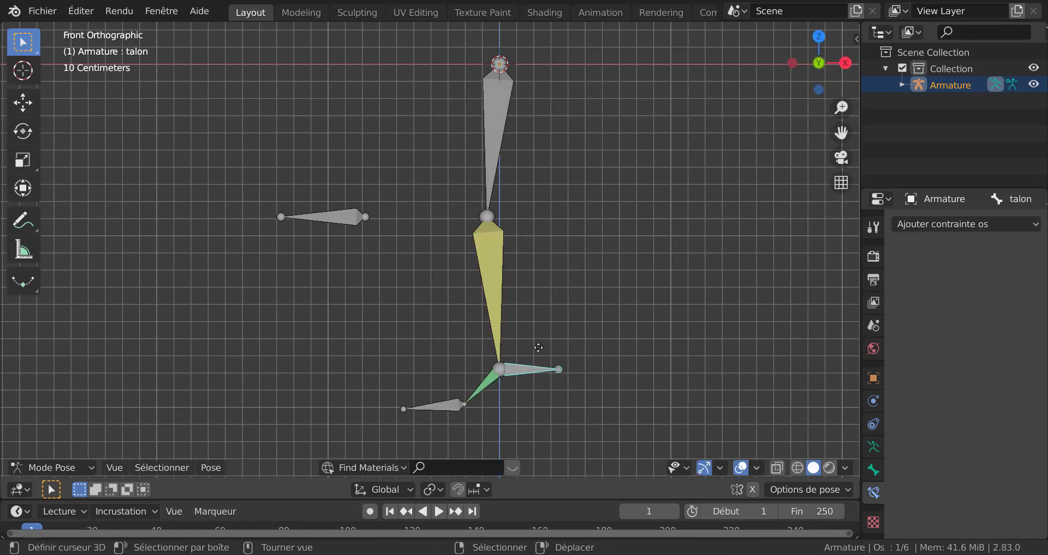
{"action": "key", "text": "g"}
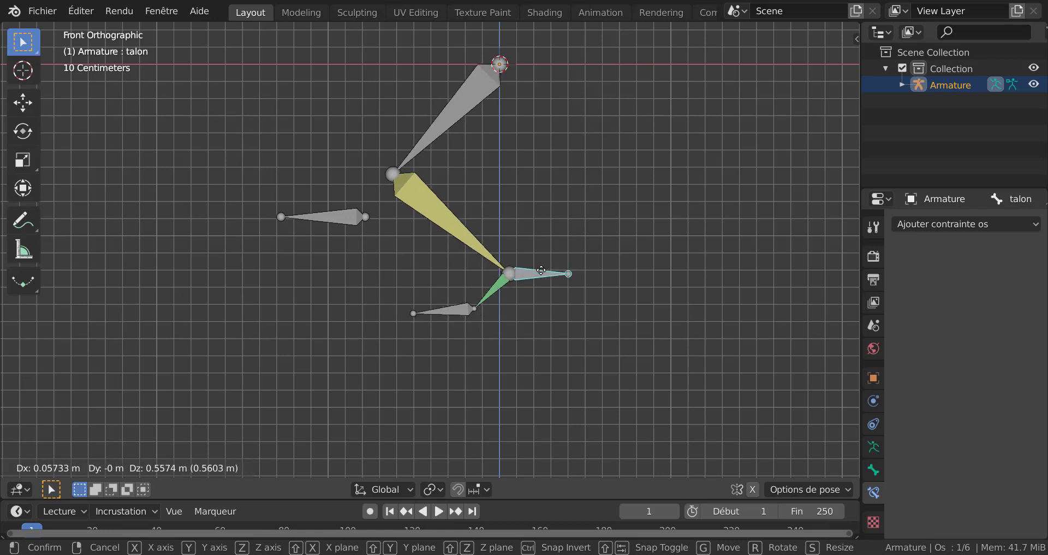
{"action": "key", "text": "Escape"}
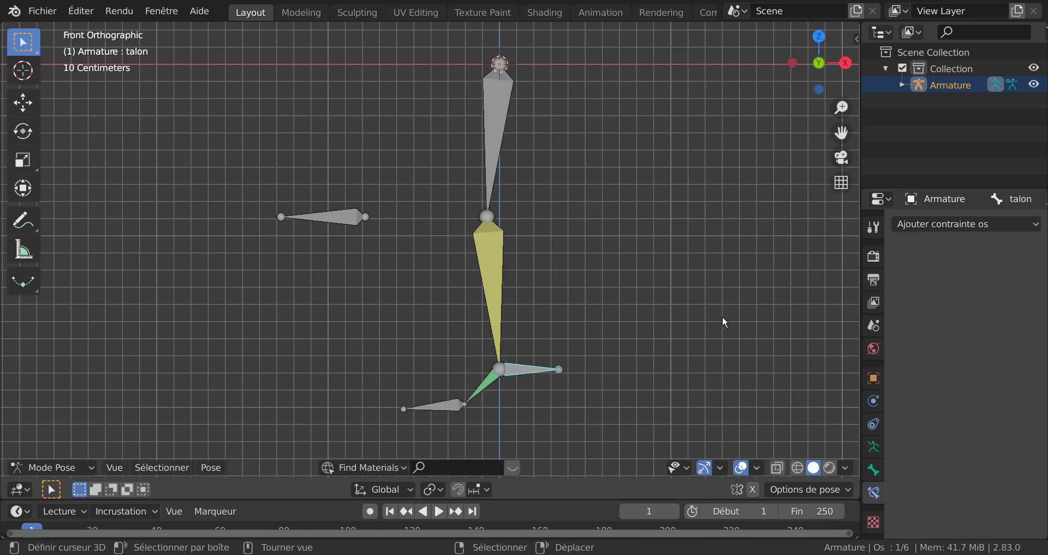
{"action": "key", "text": "g"}
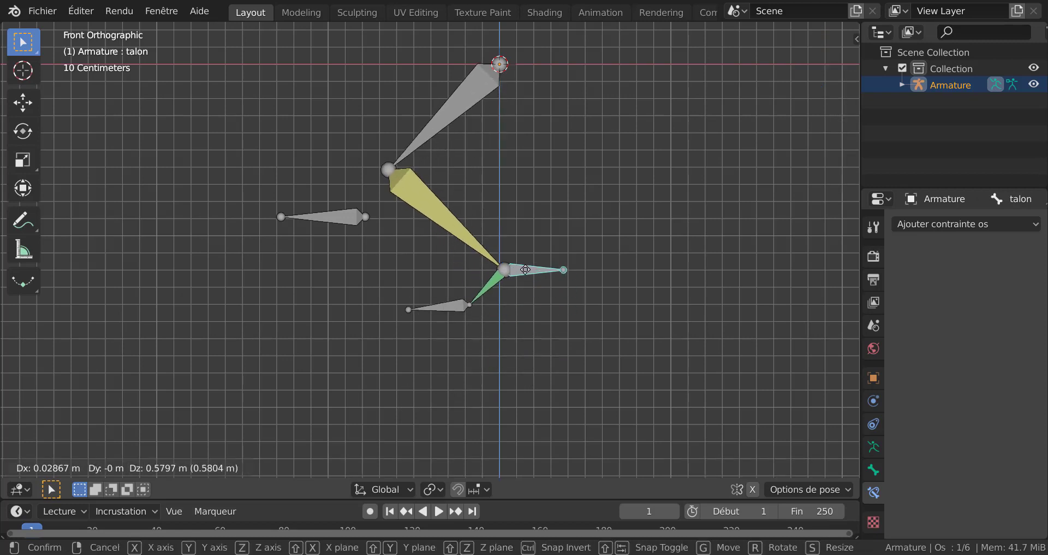
{"action": "key", "text": "Escape"}
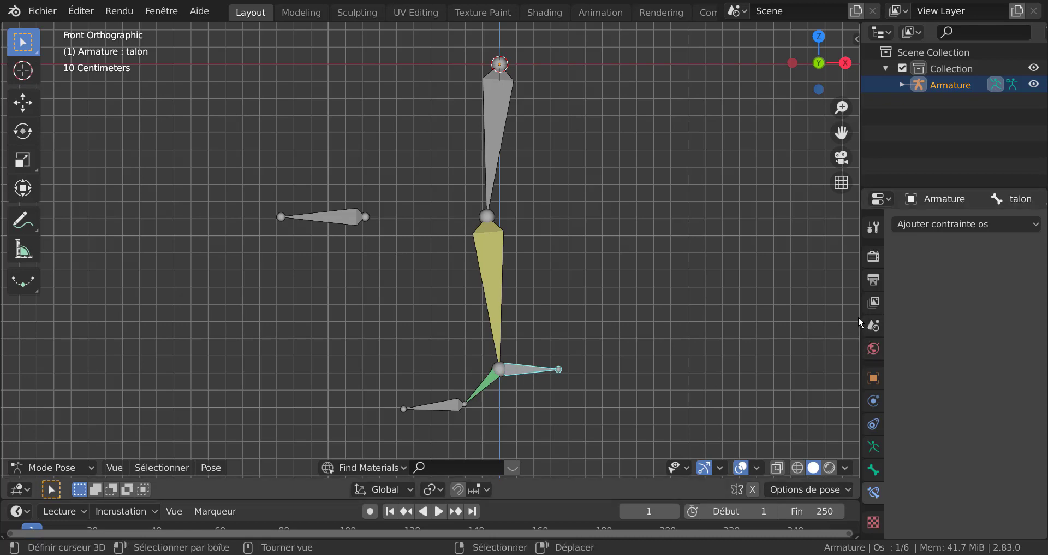
{"action": "left_click_drag", "start_coordinate": [861, 313], "coordinate": [813, 317]}
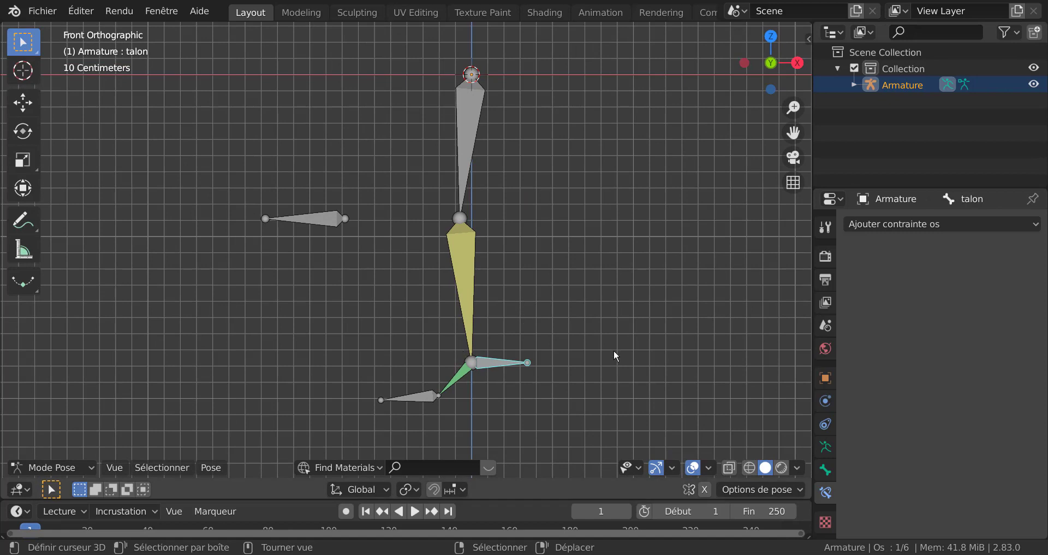
{"action": "key", "text": "g"}
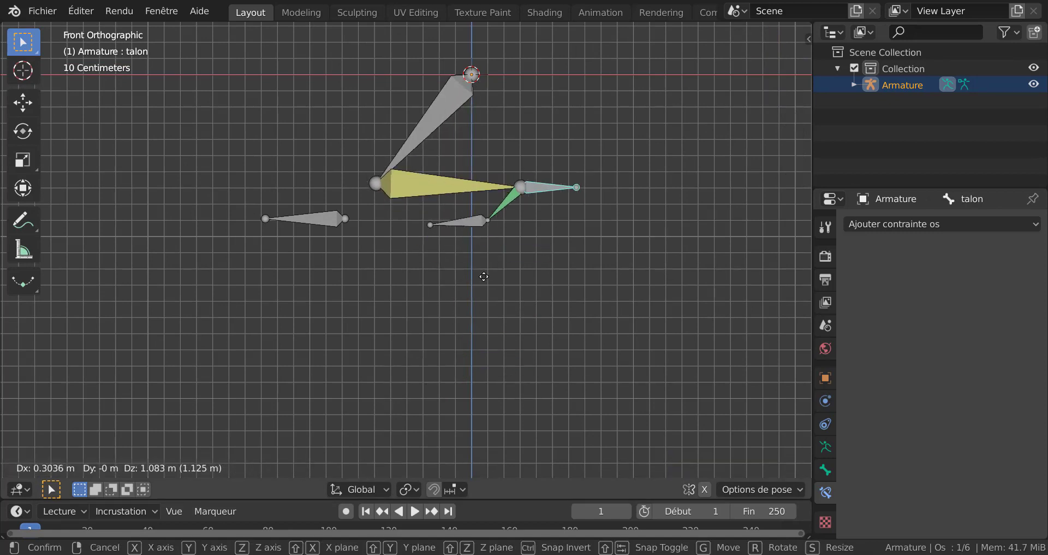
{"action": "key", "text": "Escape"}
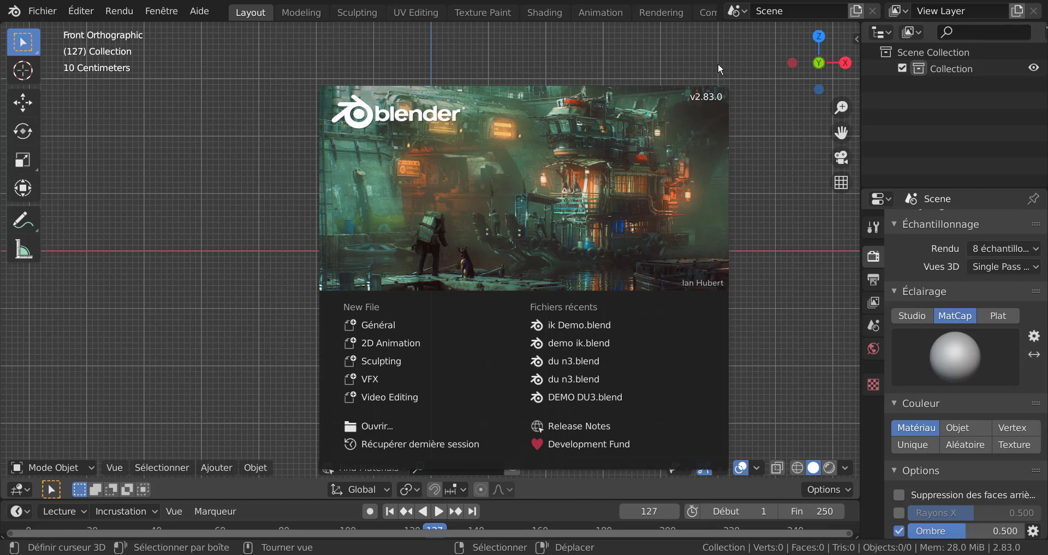
- Dismiss the splash screen and add an armature to the empty scene
{"action": "left_click", "coordinate": [781, 268]}
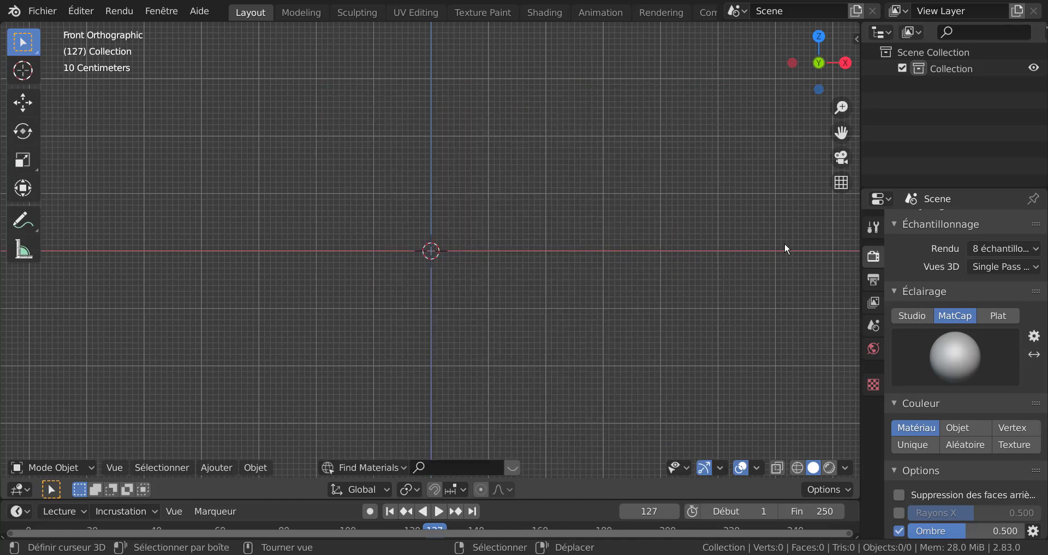
{"action": "left_click", "coordinate": [228, 468]}
{"action": "mouse_move", "coordinate": [221, 450]}
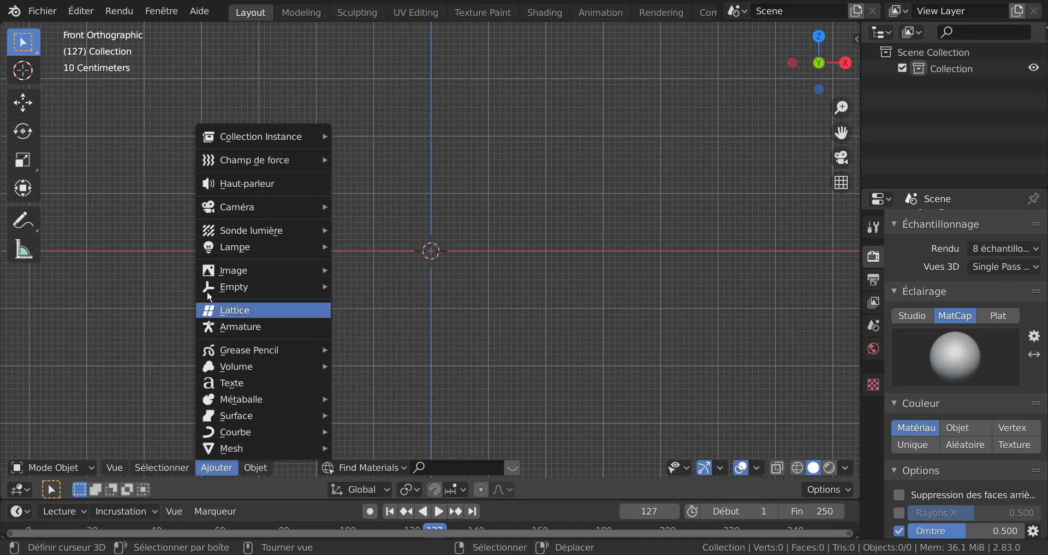
{"action": "left_click", "coordinate": [234, 328]}
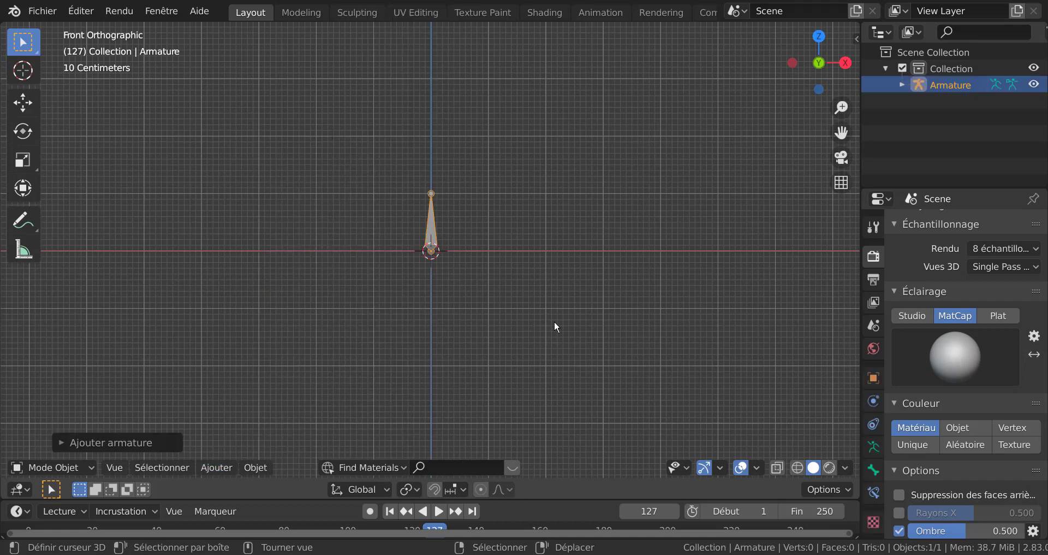
- Rotate the armature 180° in the front view so its bone points downward
{"action": "middle_click_drag", "start_coordinate": [555, 322], "coordinate": [581, 287], "text": "shift"}
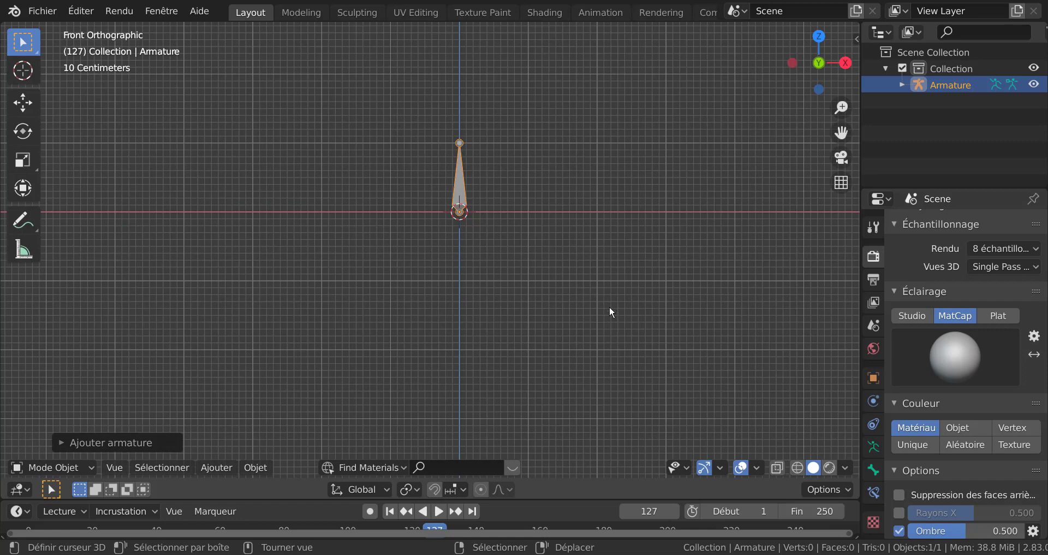
{"action": "type", "text": "r"}
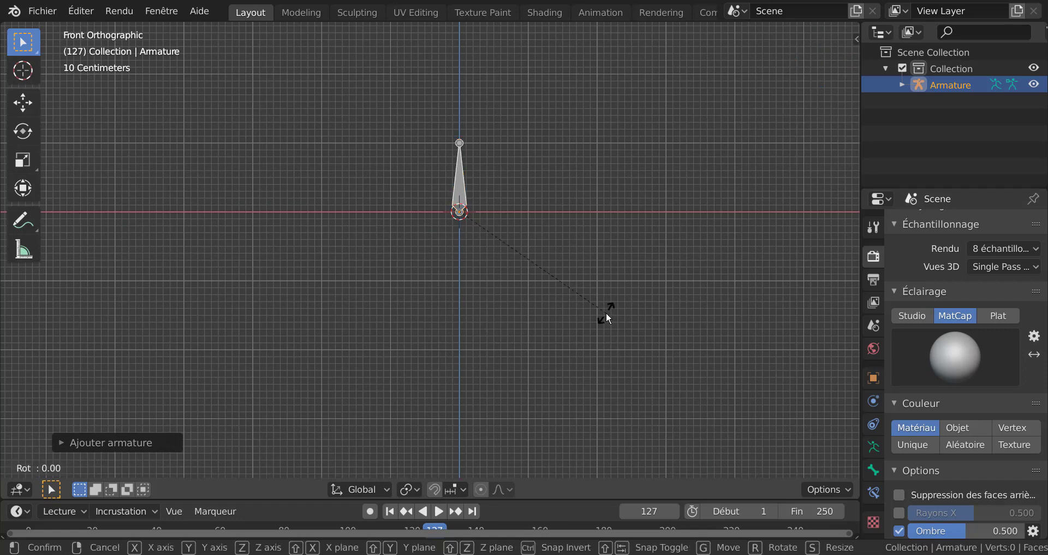
{"action": "type", "text": "180"}
{"action": "key", "text": "Return"}
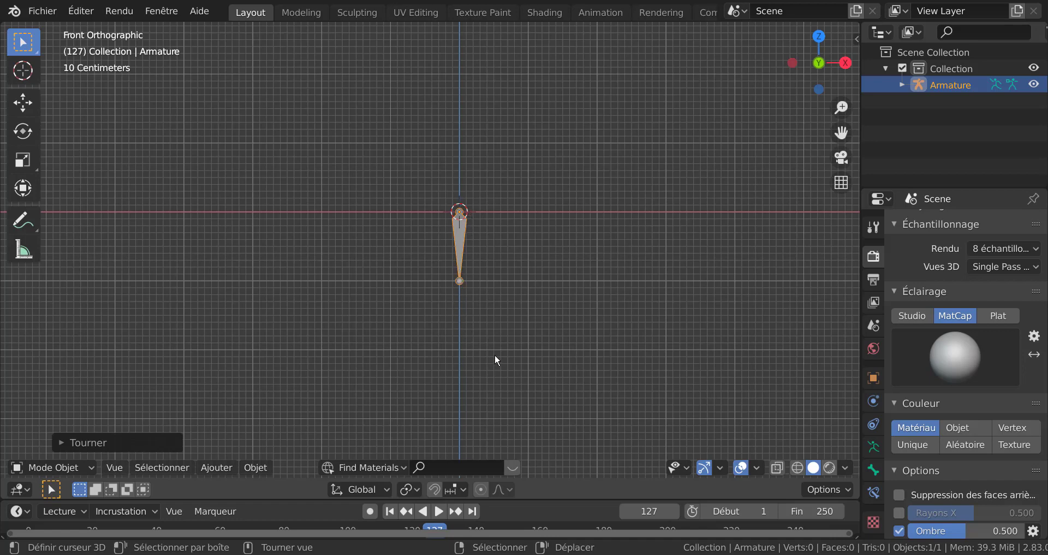
- Enter Edit Mode on the armature and lengthen the bone by moving its lower tip about 3 m down along Z
{"action": "scroll", "coordinate": [489, 267], "scroll_direction": "down", "scroll_amount": 2}
{"action": "middle_click_drag", "start_coordinate": [513, 333], "coordinate": [536, 305], "text": "shift"}
{"action": "scroll", "coordinate": [483, 262], "scroll_direction": "up", "scroll_amount": 1}
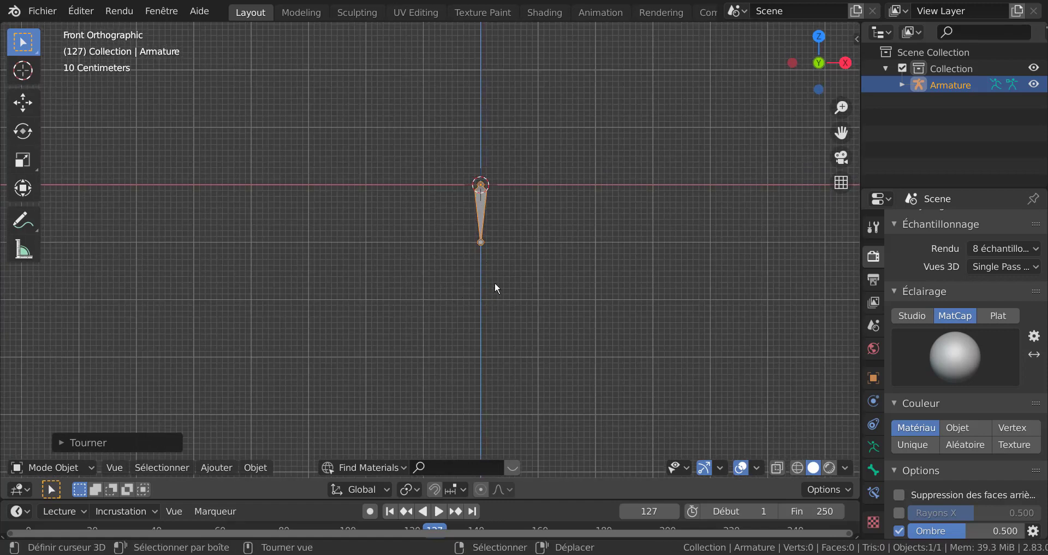
{"action": "right_click", "coordinate": [475, 202]}
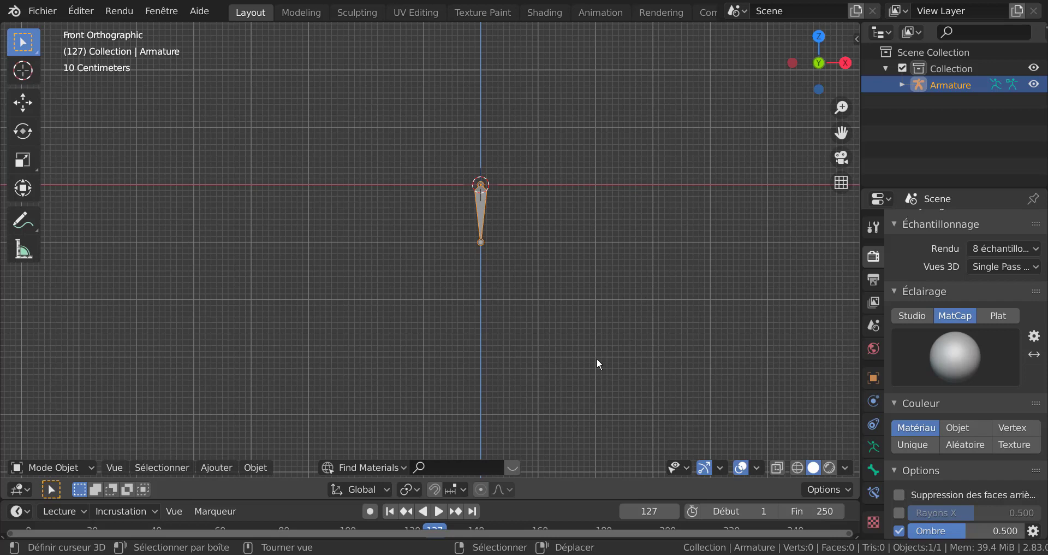
{"action": "key", "text": "Tab"}
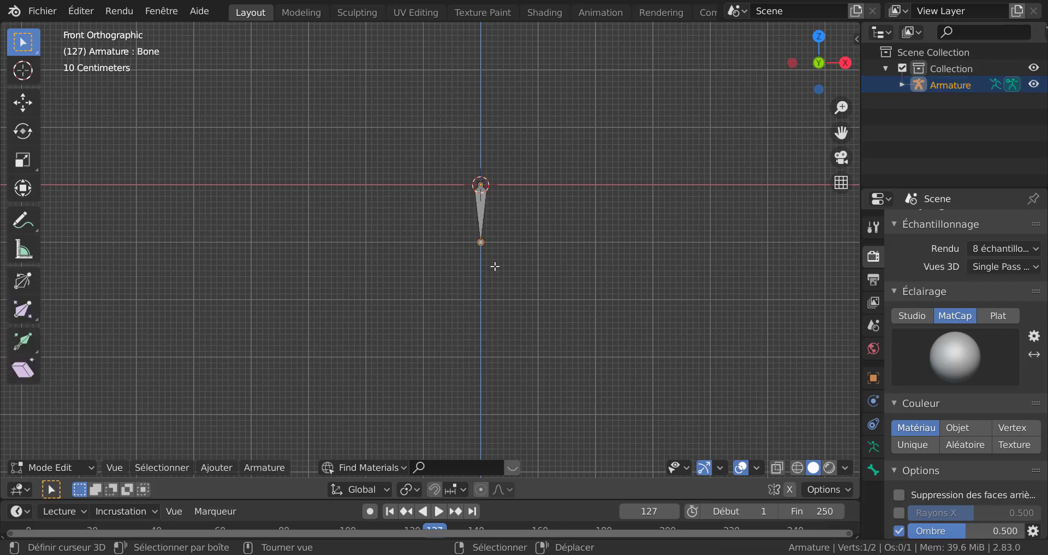
{"action": "key", "text": "g"}
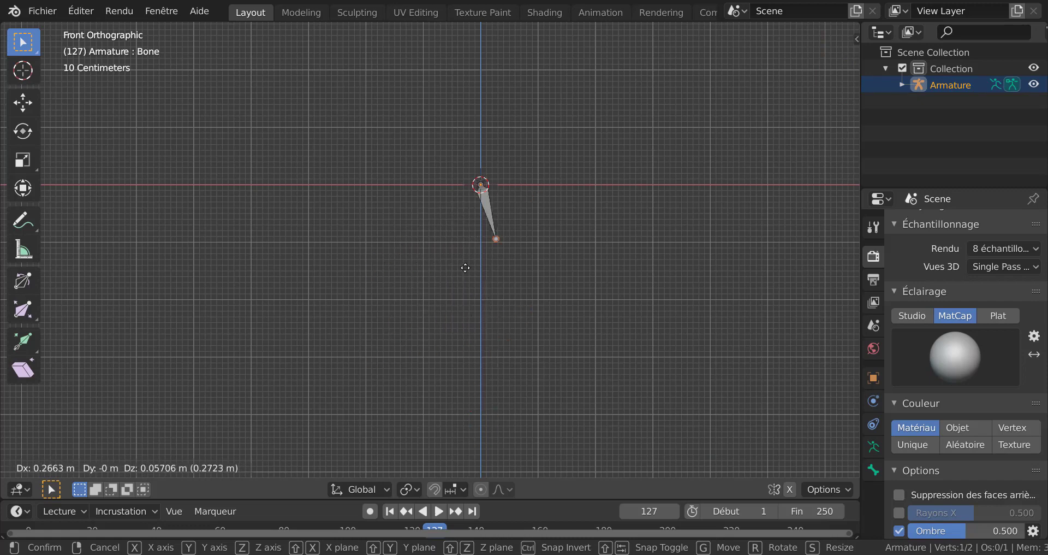
{"action": "key", "text": "z"}
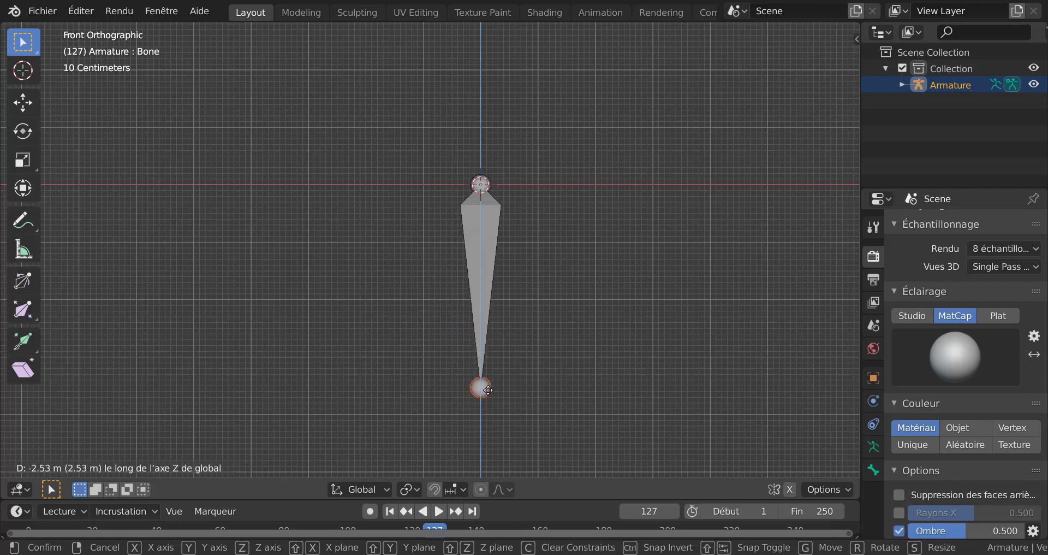
{"action": "left_click", "coordinate": [492, 416]}
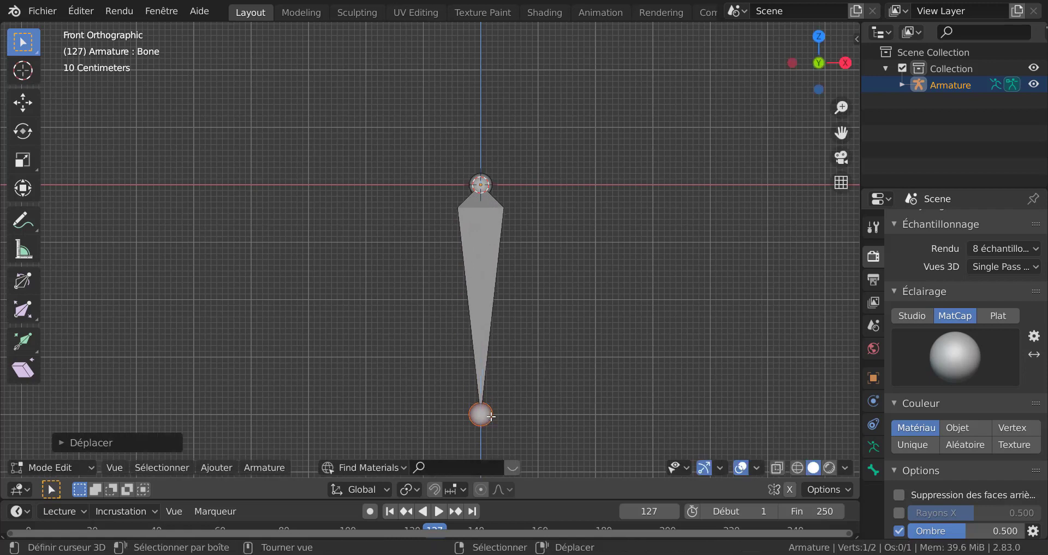
- Subdivide the selected bone with 3 cuts to make a chain of four bones
{"action": "left_click", "coordinate": [478, 248]}
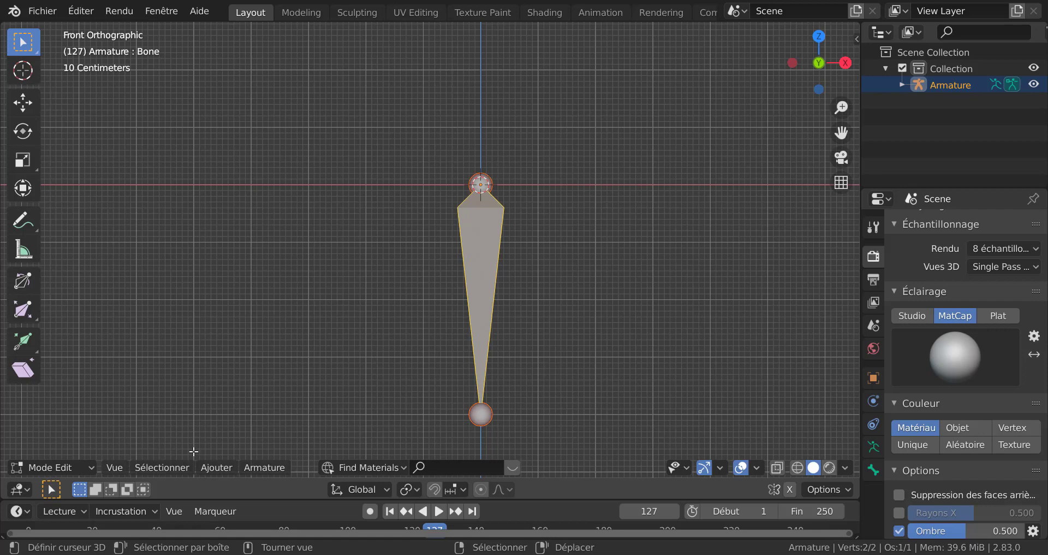
{"action": "left_click", "coordinate": [218, 469]}
{"action": "mouse_move", "coordinate": [256, 467]}
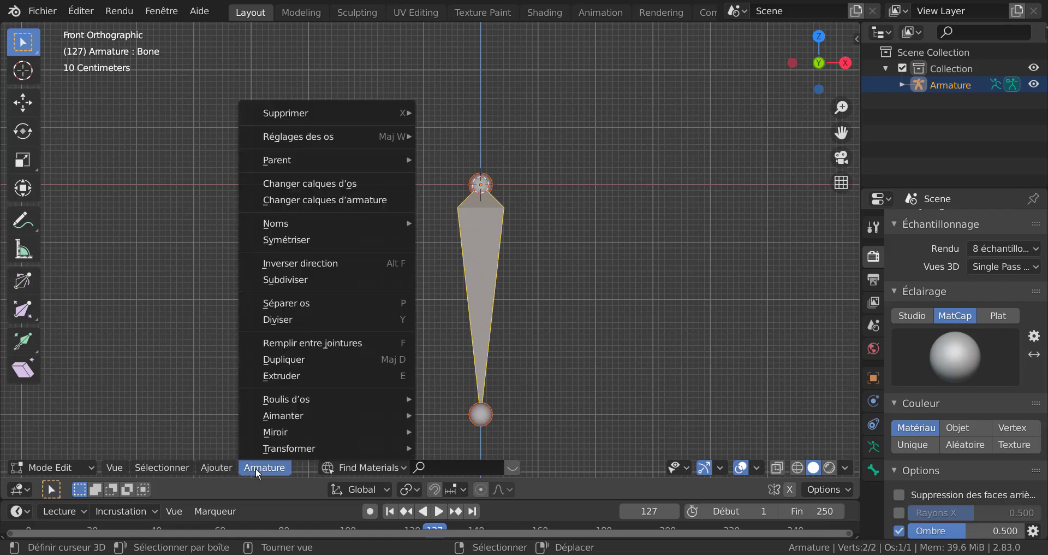
{"action": "left_click", "coordinate": [293, 279]}
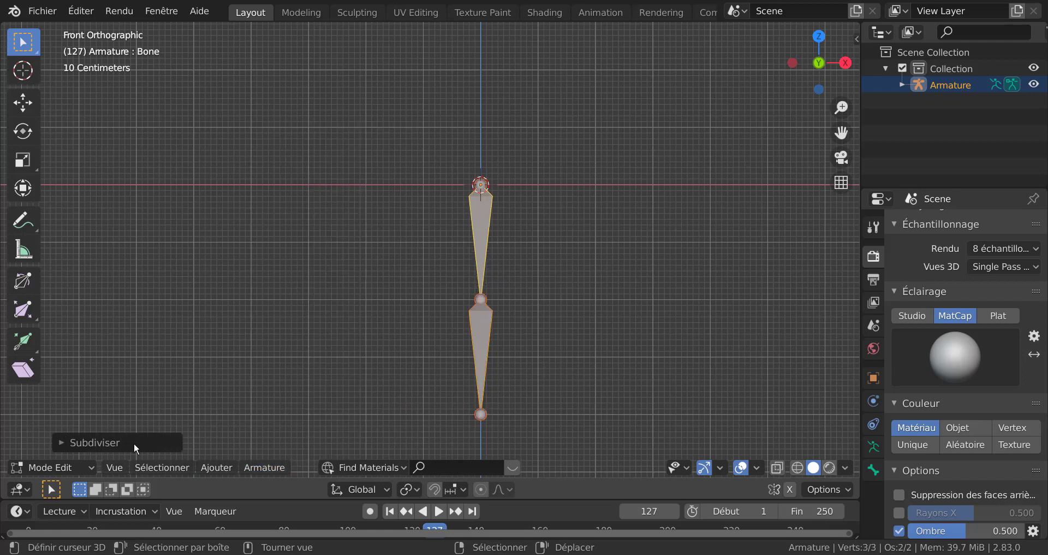
{"action": "left_click", "coordinate": [101, 442]}
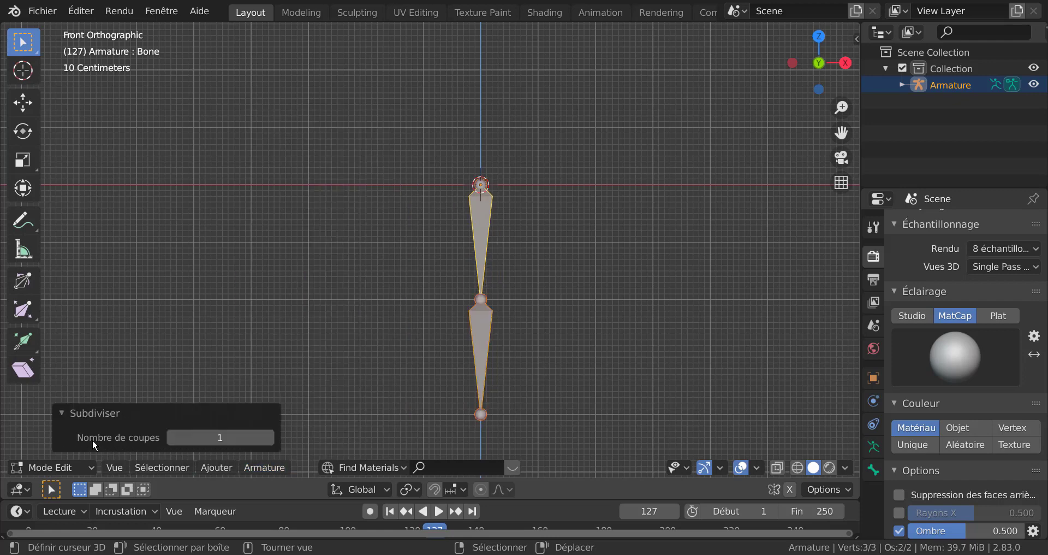
{"action": "left_click", "coordinate": [265, 431]}
{"action": "left_click", "coordinate": [266, 431]}
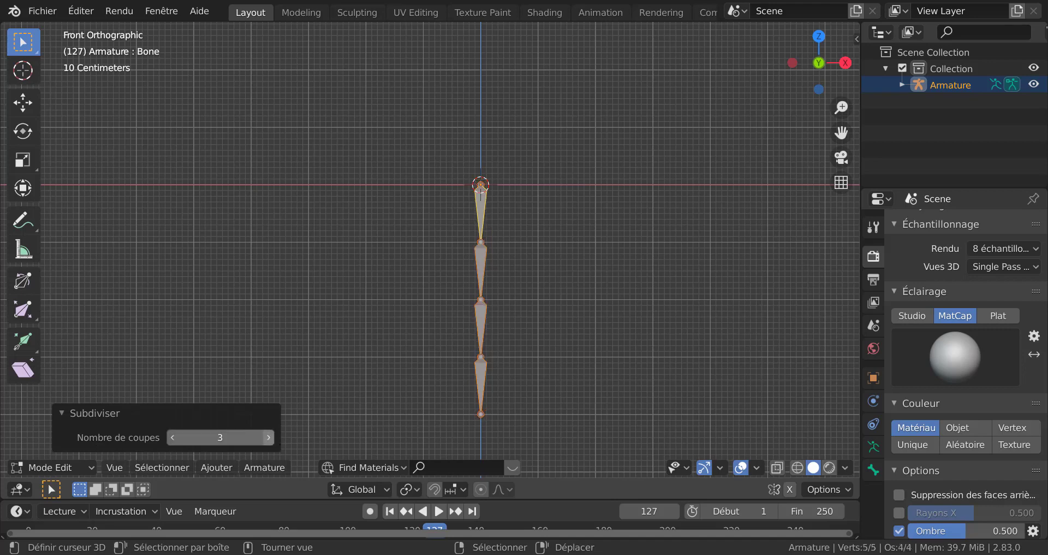
- Shape the two lowest bones into a foot, moving their shared joint about -0.36 m in X and 0.73 m in Z, with the tip roughly level
{"action": "middle_click_drag", "start_coordinate": [669, 377], "coordinate": [664, 275], "text": "shift"}
{"action": "scroll", "coordinate": [568, 320], "scroll_direction": "up", "scroll_amount": 1}
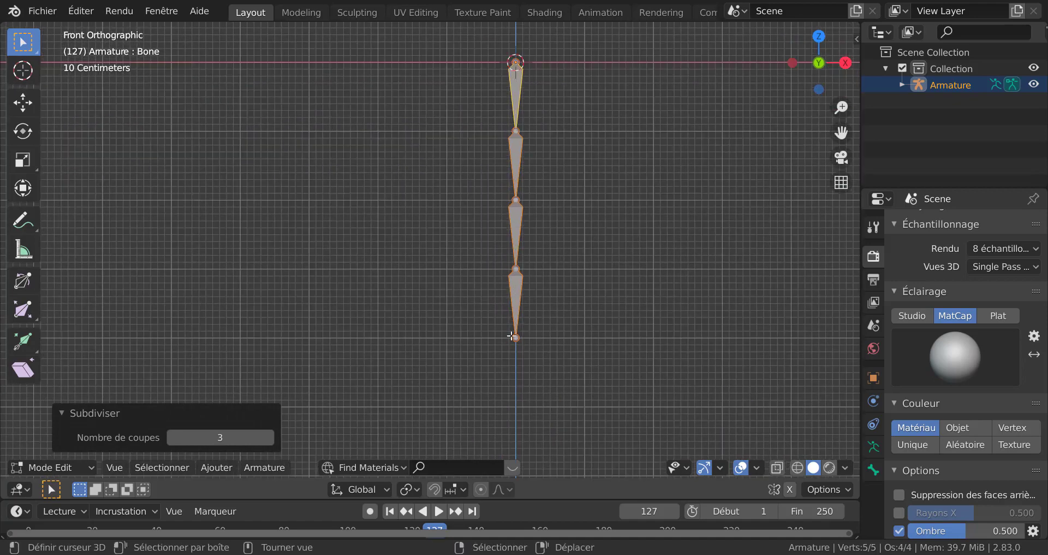
{"action": "left_click_drag", "start_coordinate": [515, 337], "coordinate": [453, 274]}
{"action": "left_click_drag", "start_coordinate": [515, 269], "coordinate": [492, 218]}
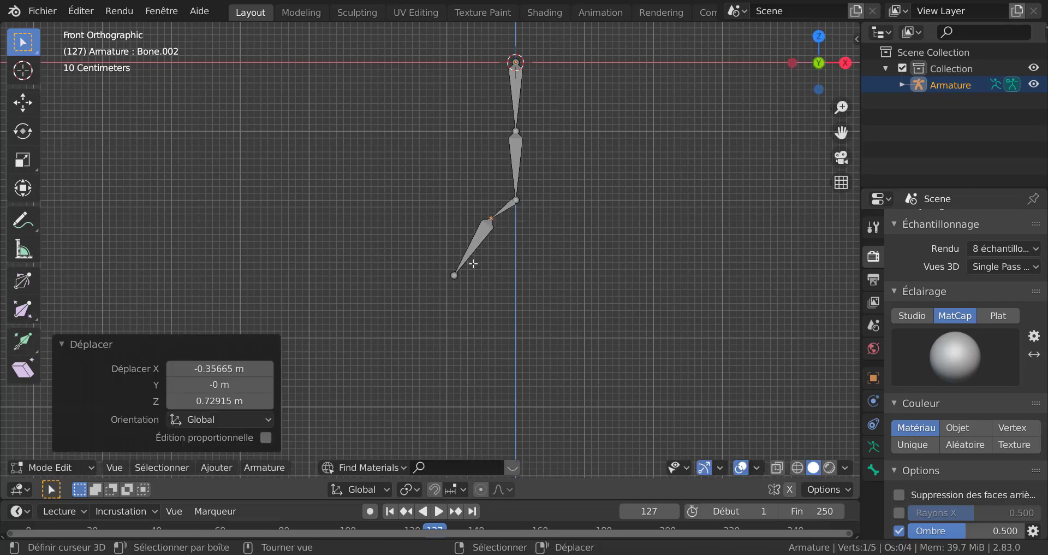
{"action": "left_click_drag", "start_coordinate": [460, 276], "coordinate": [460, 220]}
- Move the knee joint about -0.07 m along X to give the leg a slight forward bend
{"action": "scroll", "coordinate": [606, 220], "scroll_direction": "up", "scroll_amount": 5}
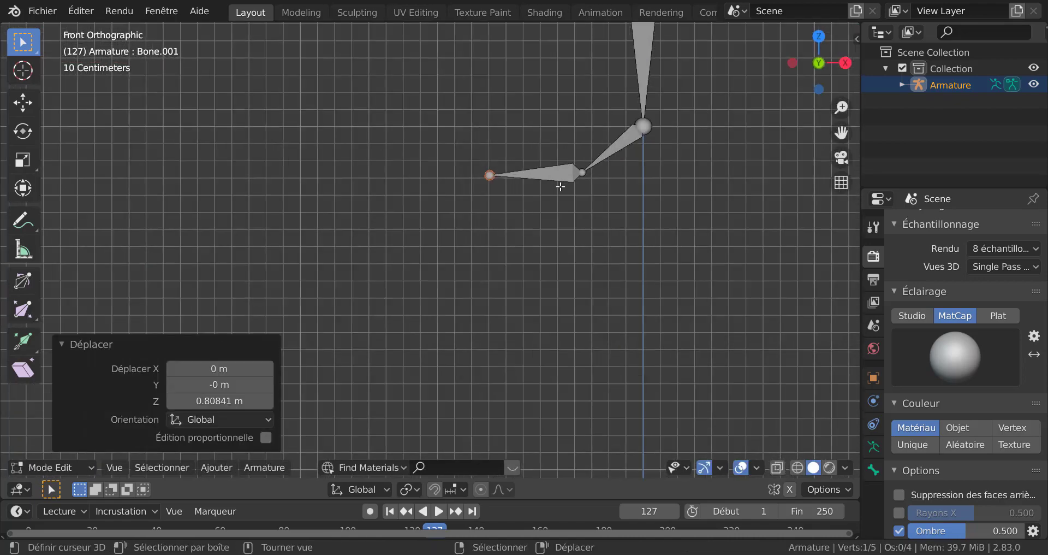
{"action": "scroll", "coordinate": [607, 220], "scroll_direction": "down", "scroll_amount": 4}
{"action": "middle_click_drag", "start_coordinate": [606, 236], "coordinate": [562, 355], "text": "shift"}
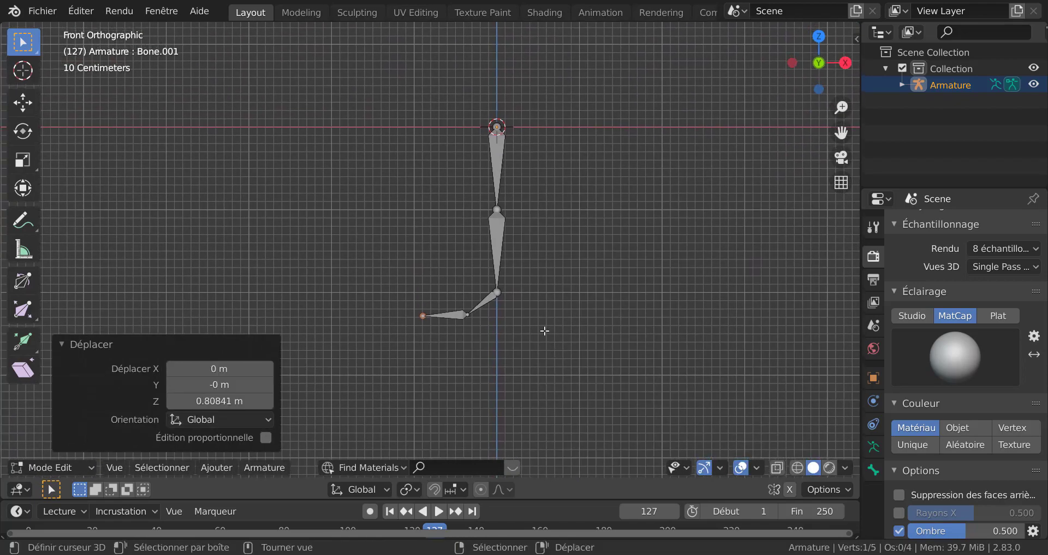
{"action": "scroll", "coordinate": [546, 332], "scroll_direction": "up", "scroll_amount": 2}
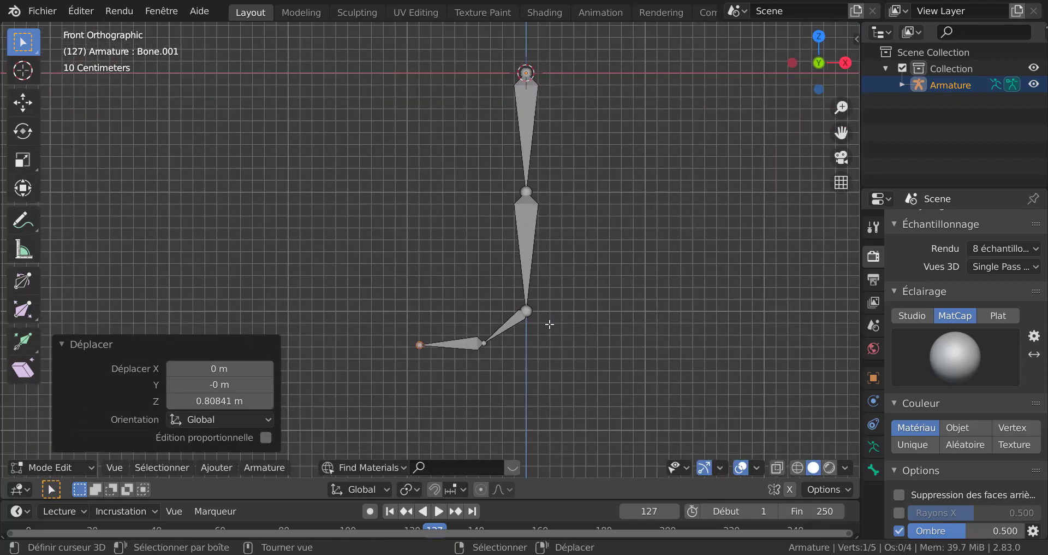
{"action": "left_click", "coordinate": [527, 192]}
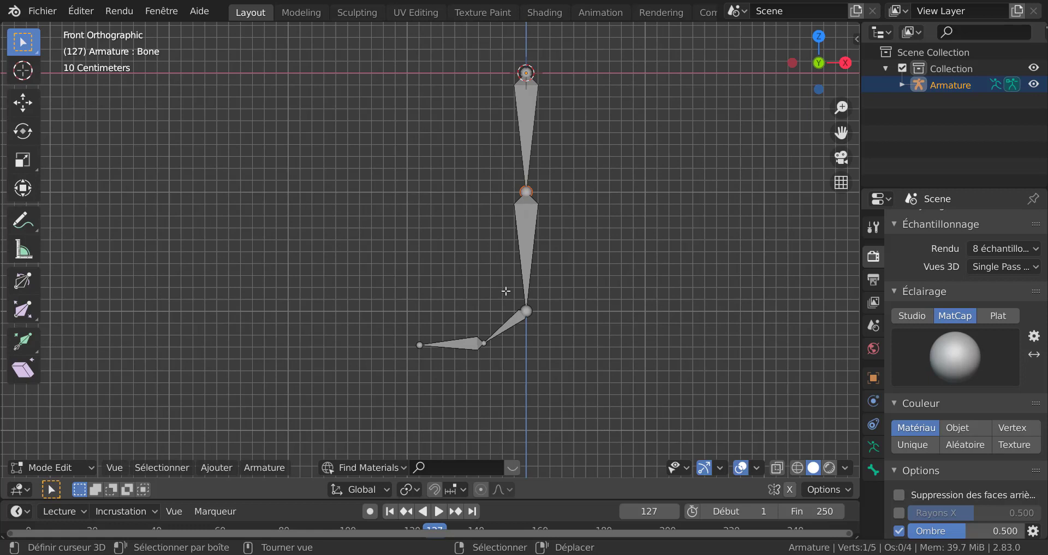
{"action": "key", "text": "g"}
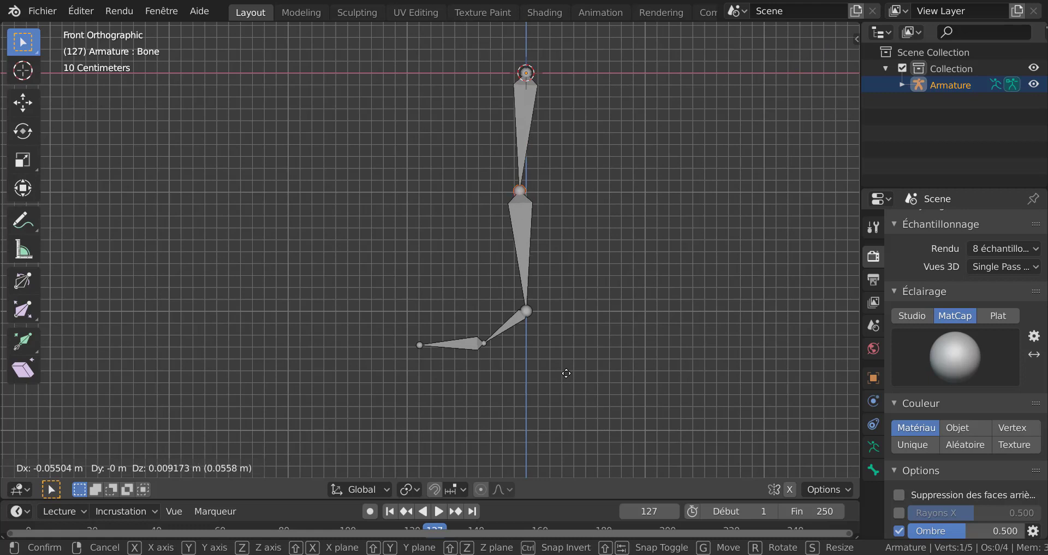
{"action": "key", "text": "x"}
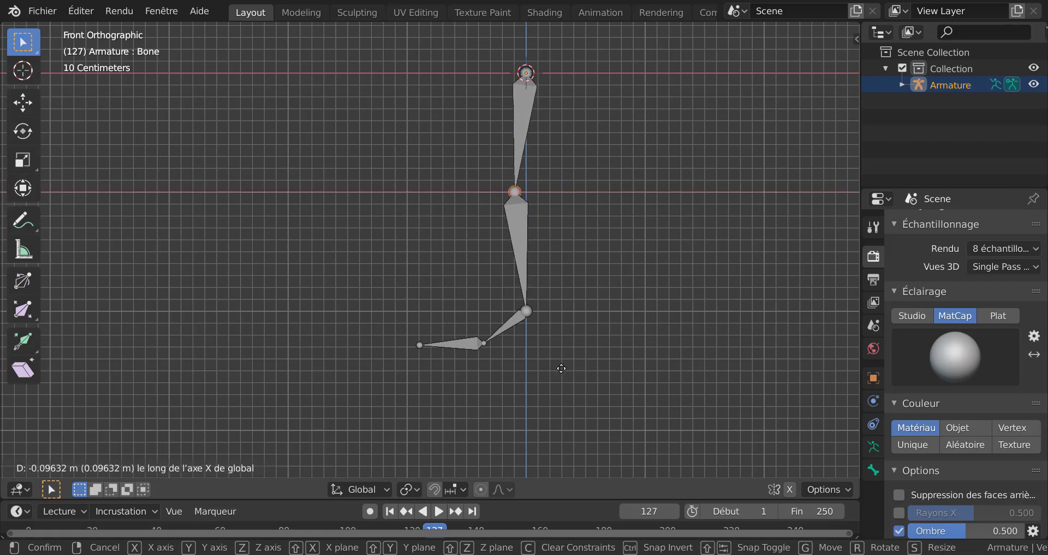
{"action": "left_click", "coordinate": [564, 368]}
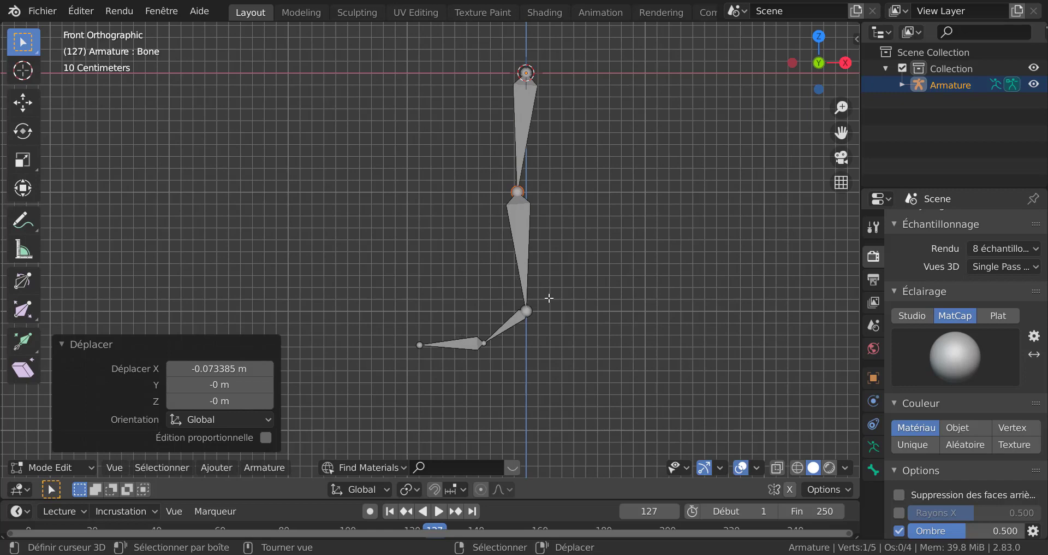
- Extrude a new bone from the knee joint about -0.66 m along X, in front of the leg
{"action": "scroll", "coordinate": [617, 330], "scroll_direction": "up", "scroll_amount": 3}
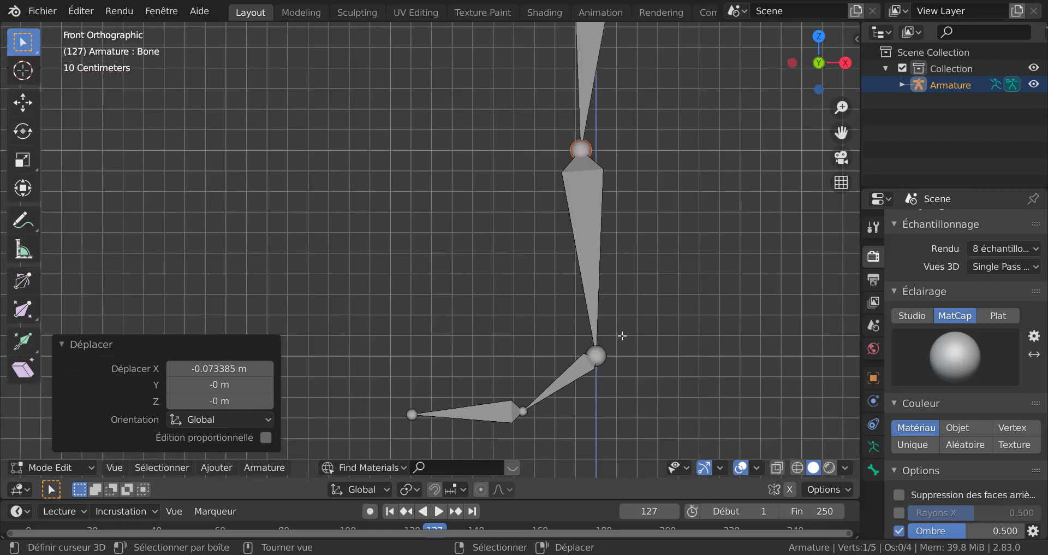
{"action": "scroll", "coordinate": [626, 339], "scroll_direction": "down", "scroll_amount": 3}
{"action": "middle_click_drag", "start_coordinate": [631, 344], "coordinate": [595, 356], "text": "shift"}
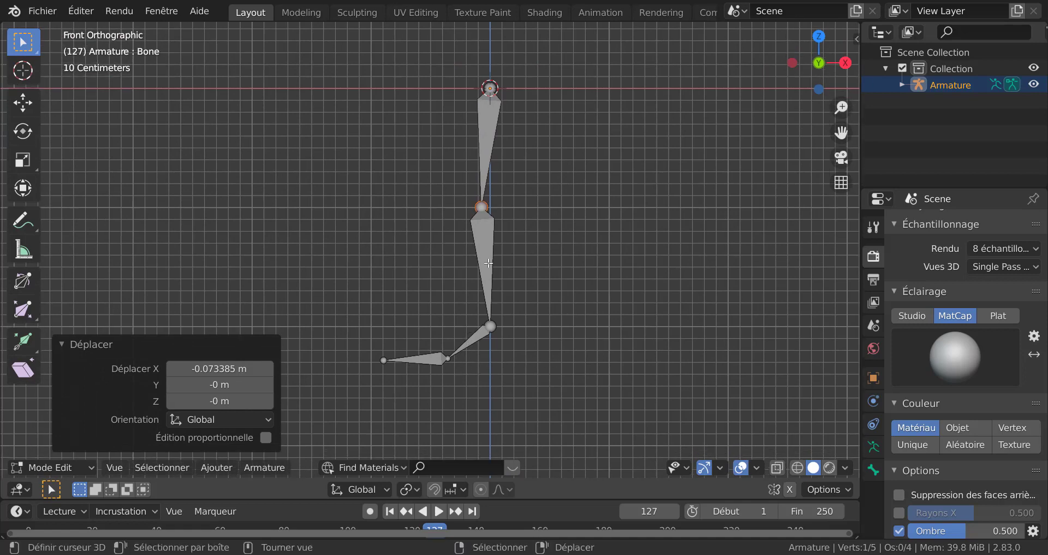
{"action": "middle_click_drag", "start_coordinate": [522, 238], "coordinate": [553, 244], "text": "shift"}
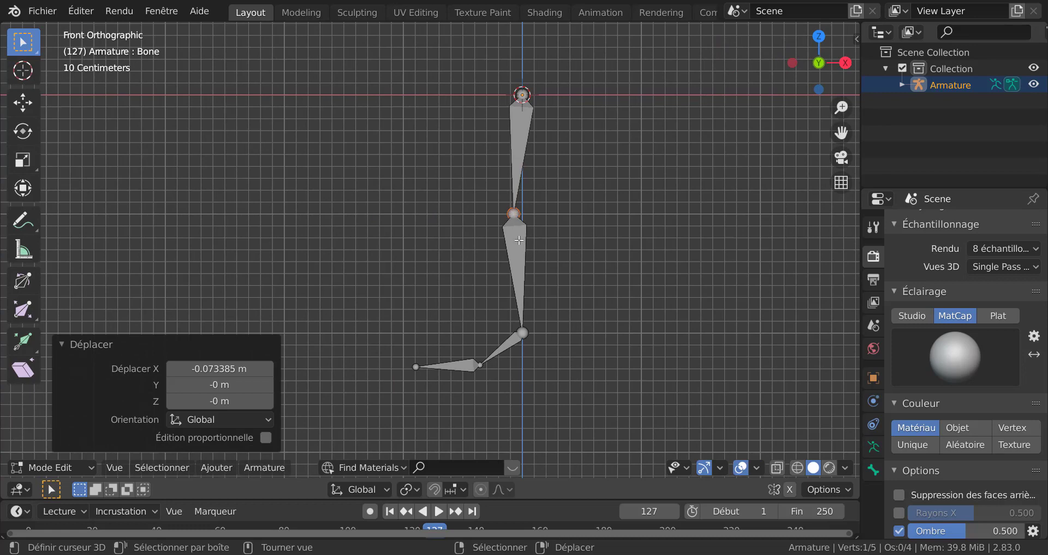
{"action": "key", "text": "e"}
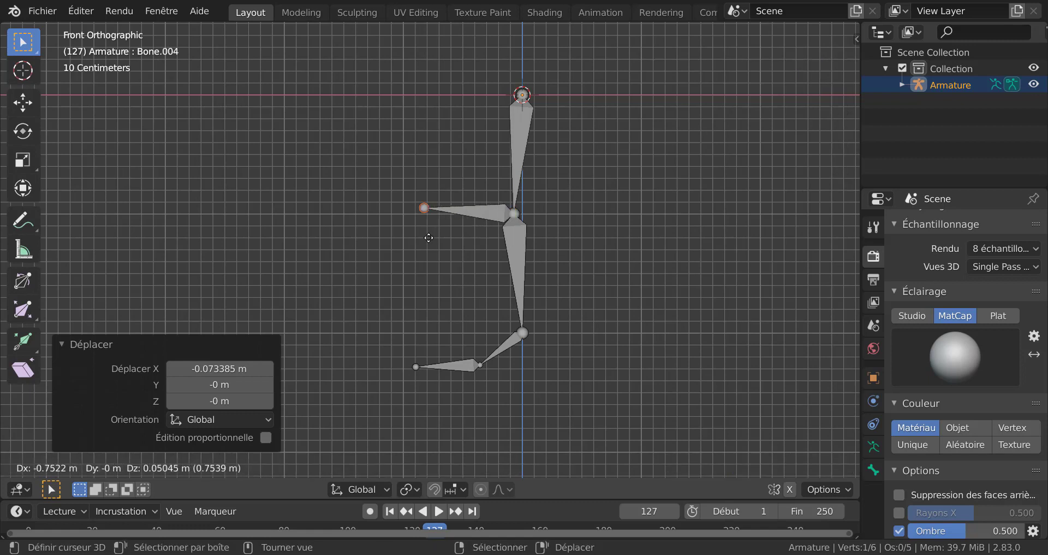
{"action": "key", "text": "x"}
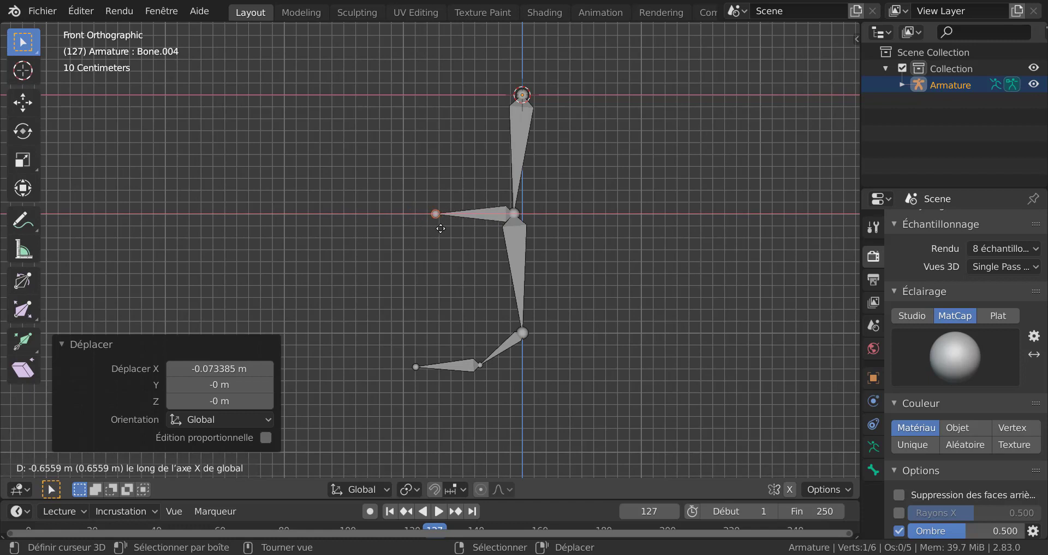
{"action": "left_click", "coordinate": [440, 227]}
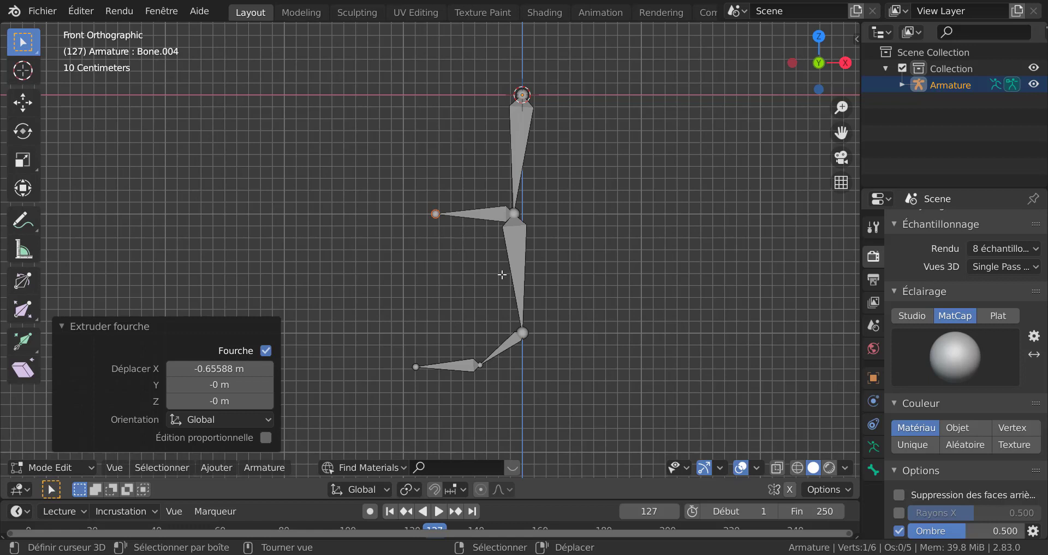
- Extrude a new bone from the ankle joint about 0.54 m along X, behind the leg
{"action": "left_click", "coordinate": [522, 332]}
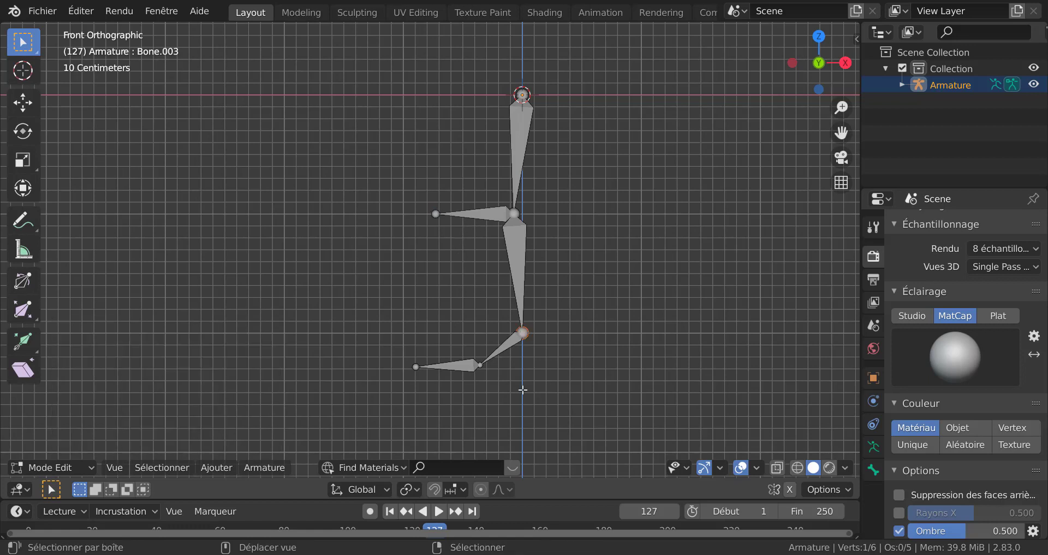
{"action": "key", "text": "e"}
{"action": "key", "text": "x"}
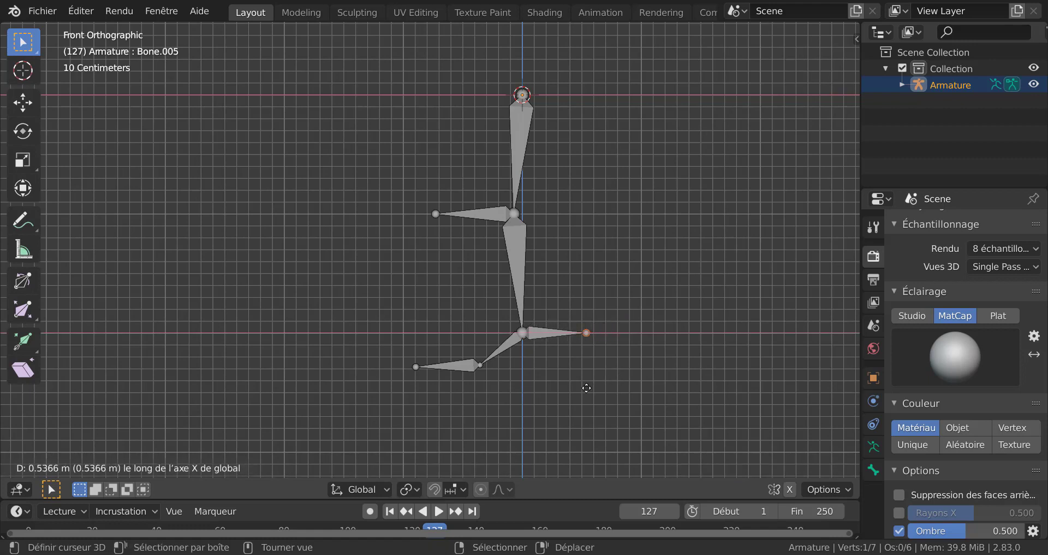
{"action": "left_click", "coordinate": [586, 389]}
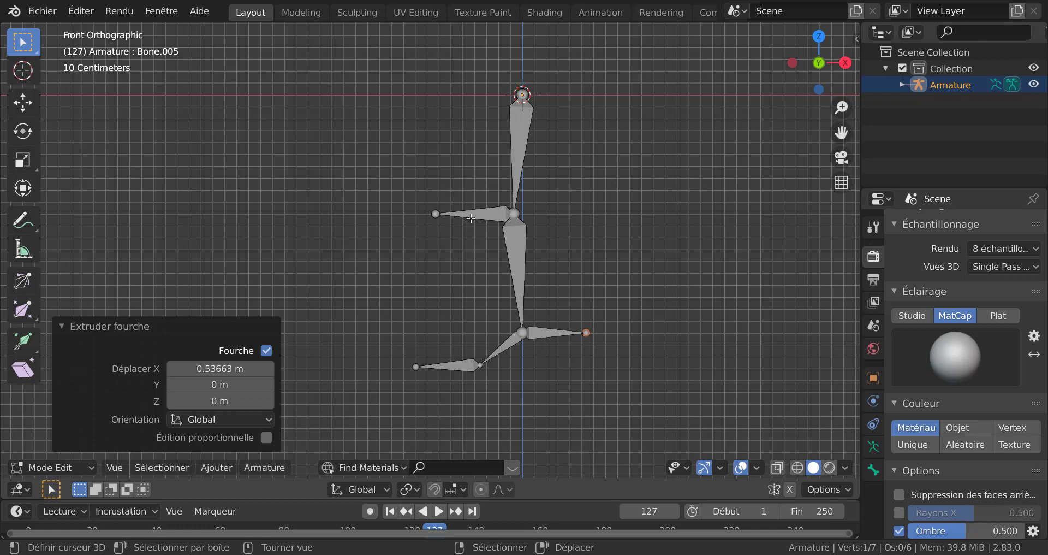
- Rename the bone extending forward from the knee as "genou"
{"action": "left_click", "coordinate": [472, 218]}
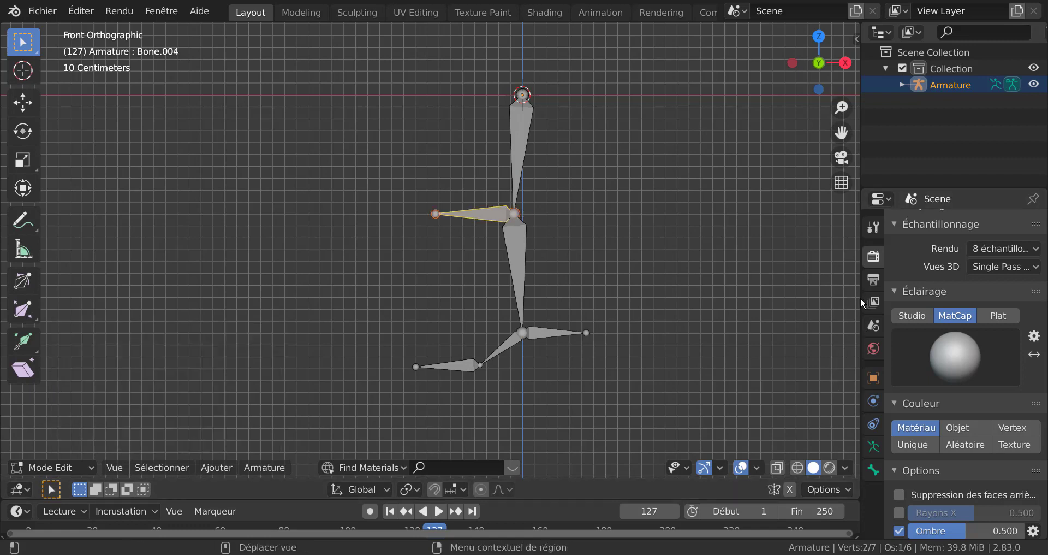
{"action": "left_click_drag", "start_coordinate": [861, 303], "coordinate": [813, 303]}
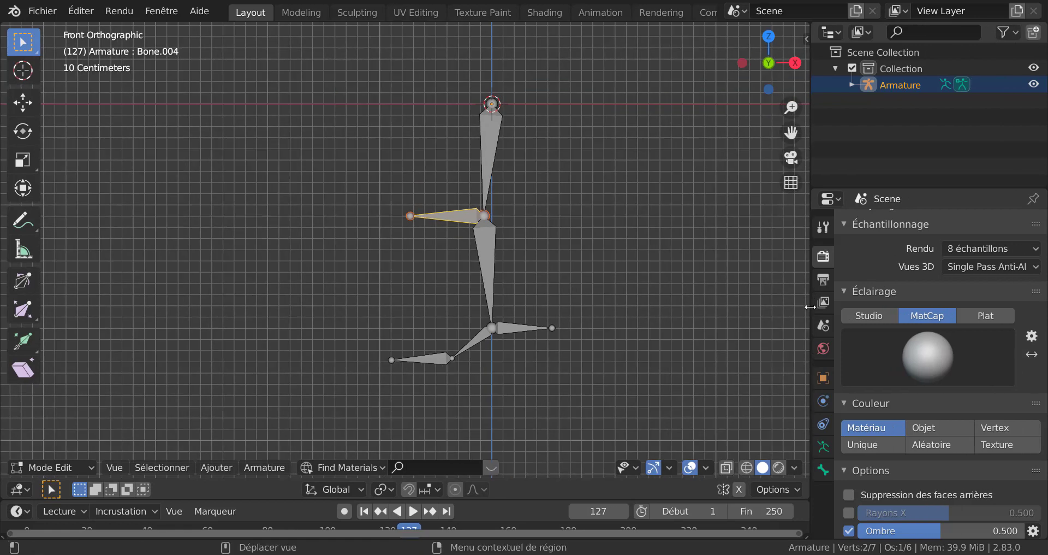
{"action": "left_click", "coordinate": [825, 468]}
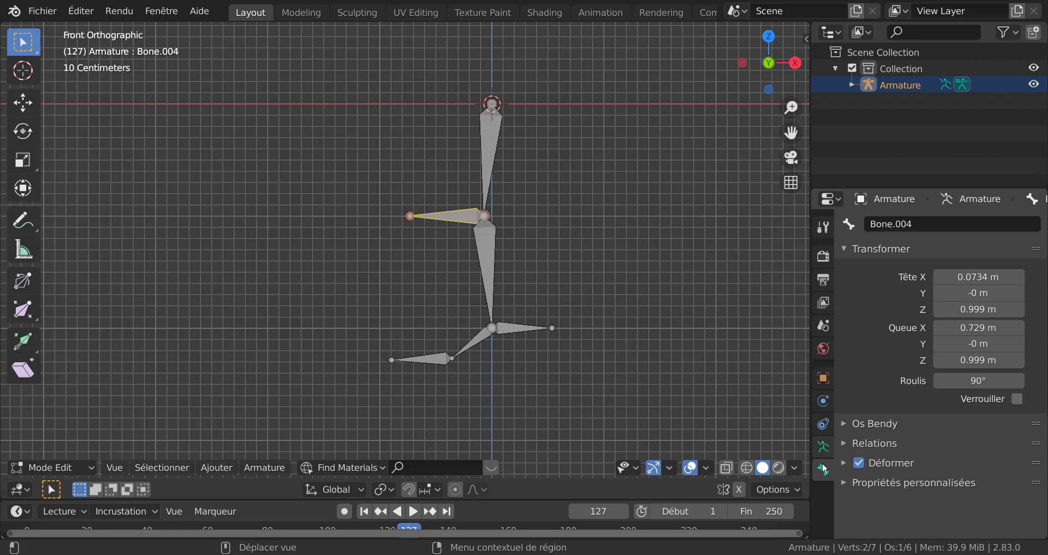
{"action": "left_click", "coordinate": [843, 444]}
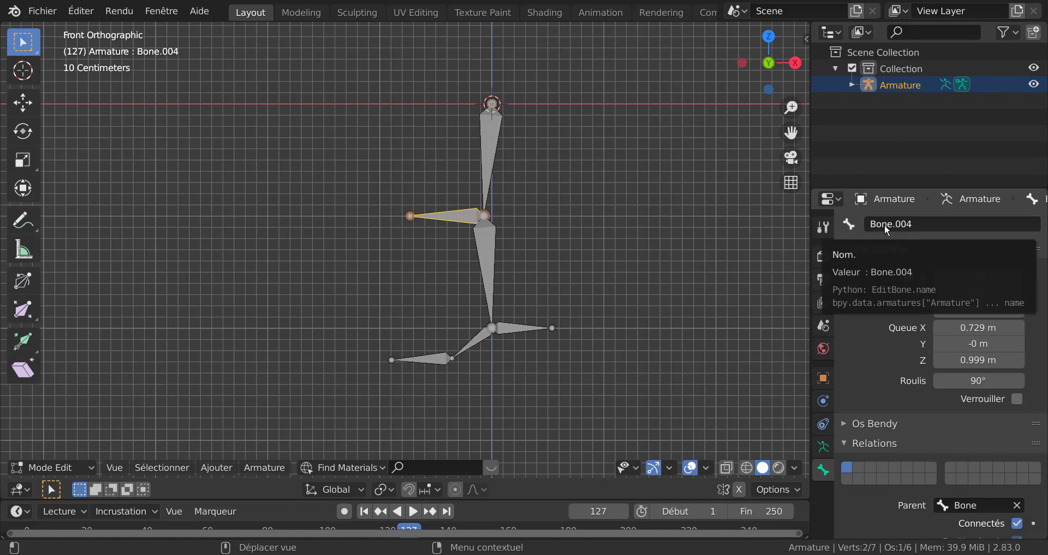
{"action": "left_click", "coordinate": [919, 223]}
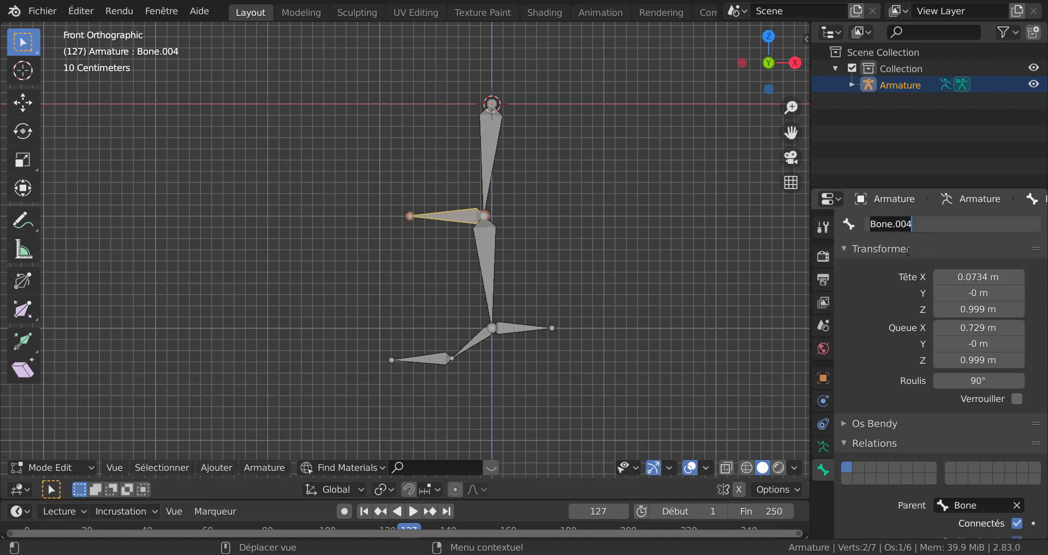
{"action": "key", "text": "BackSpace"}
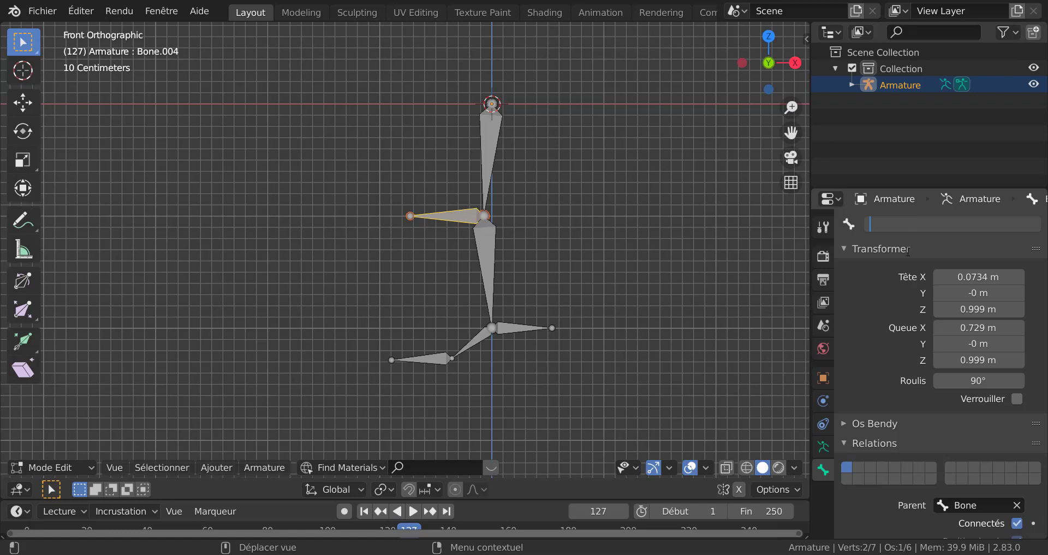
{"action": "type", "text": "genou"}
{"action": "key", "text": "Return"}
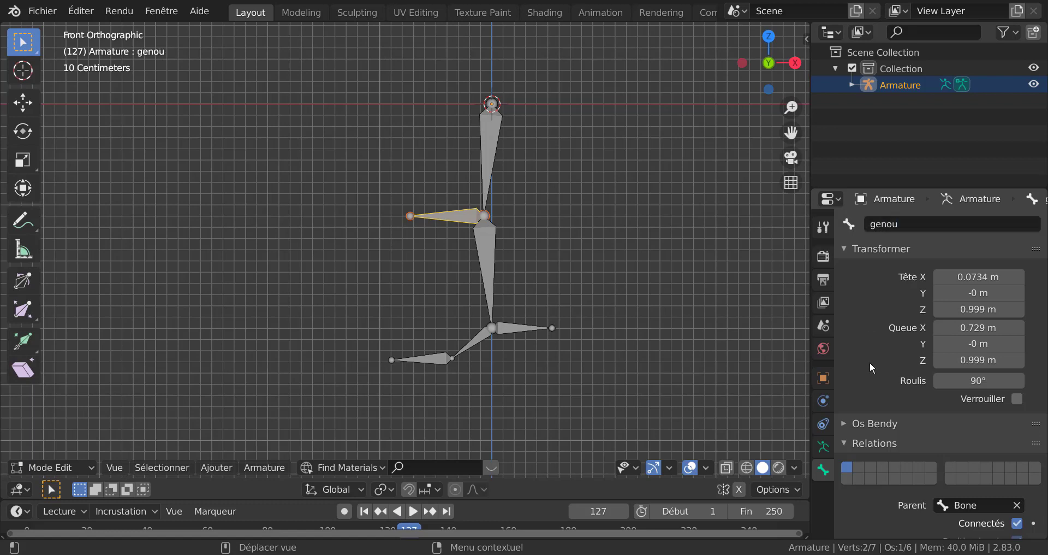
- Clear the genou bone's parent and turn off its Deform option
{"action": "scroll", "coordinate": [870, 361], "scroll_direction": "down", "scroll_amount": 4}
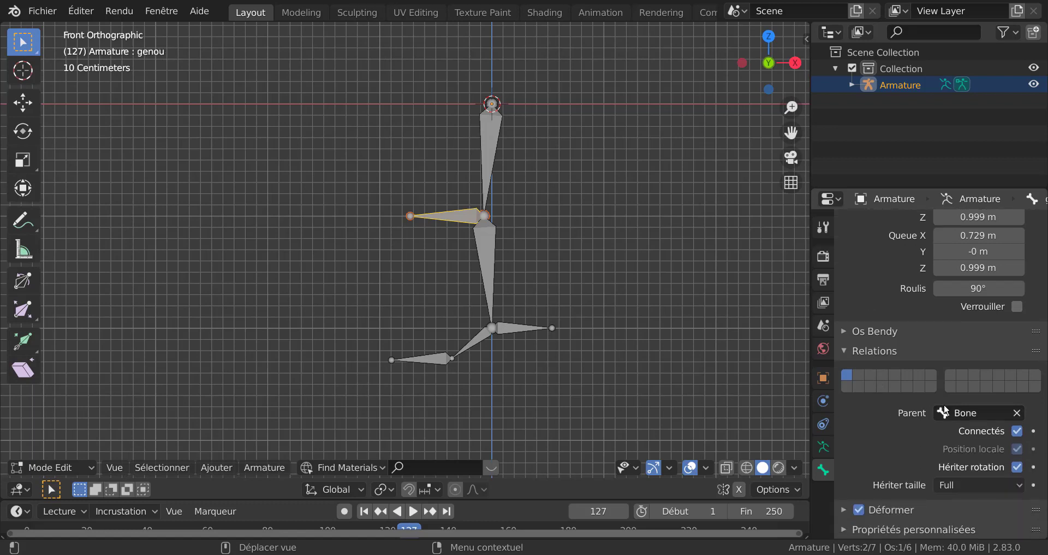
{"action": "left_click", "coordinate": [1017, 413]}
{"action": "left_click", "coordinate": [1019, 414]}
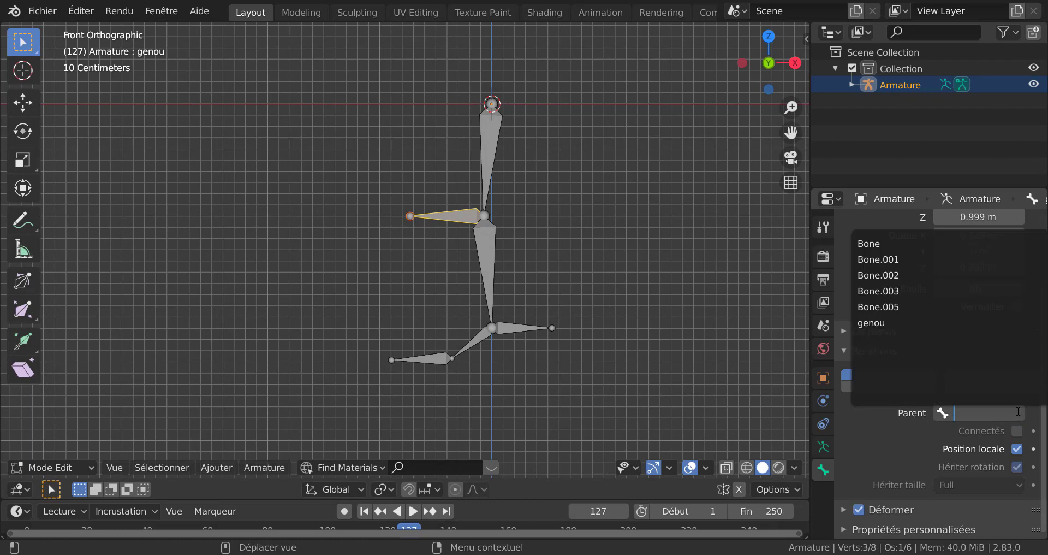
{"action": "left_click", "coordinate": [876, 453]}
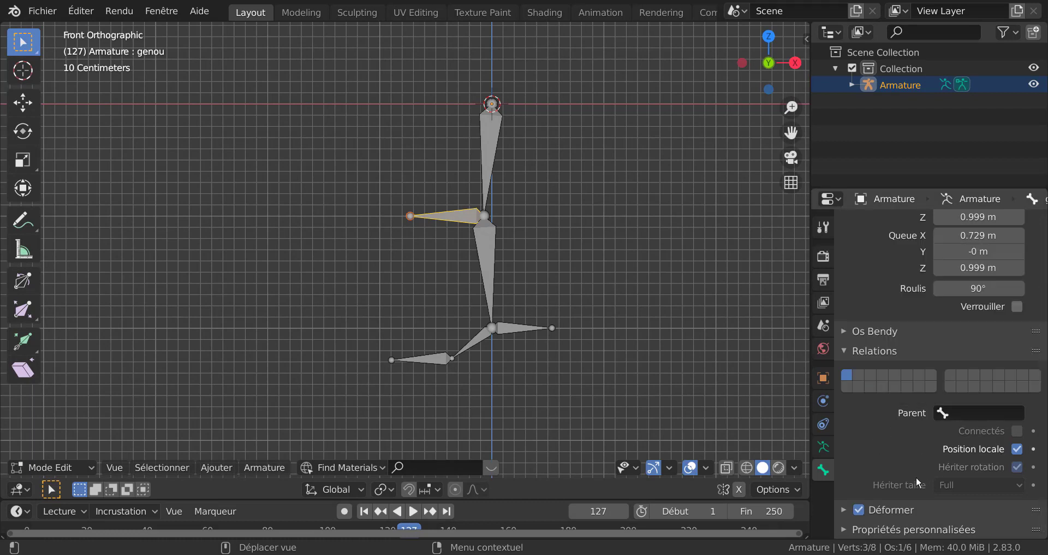
{"action": "left_click", "coordinate": [859, 510]}
- Move the genou bone about -0.51 m along X, away from the front of the knee
{"action": "key", "text": "g"}
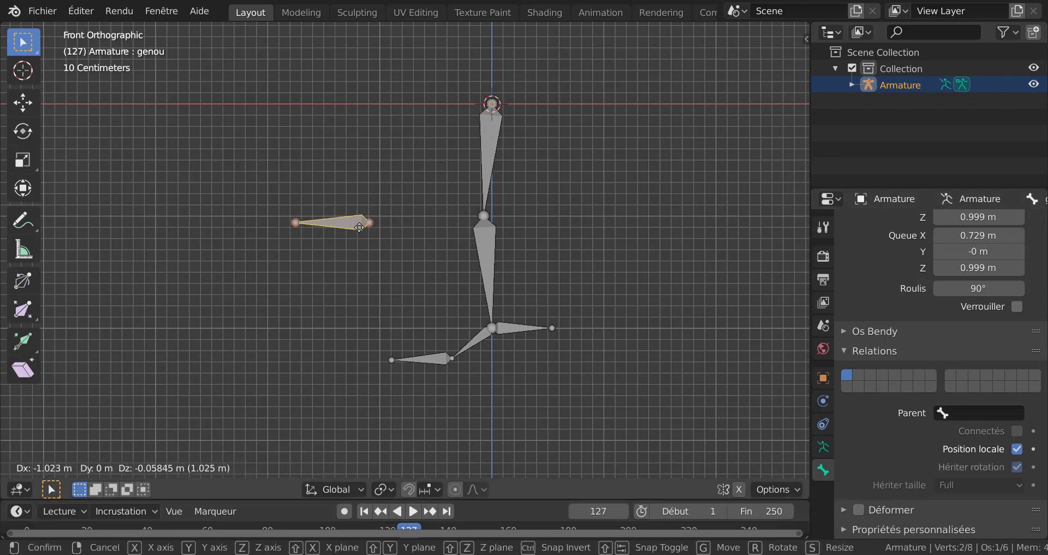
{"action": "key", "text": "x"}
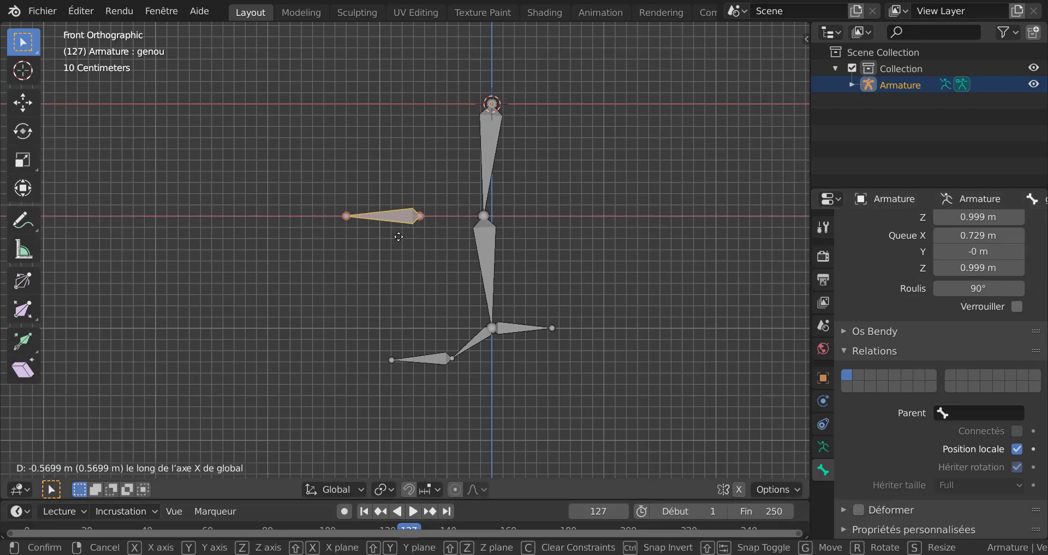
{"action": "left_click", "coordinate": [399, 236]}
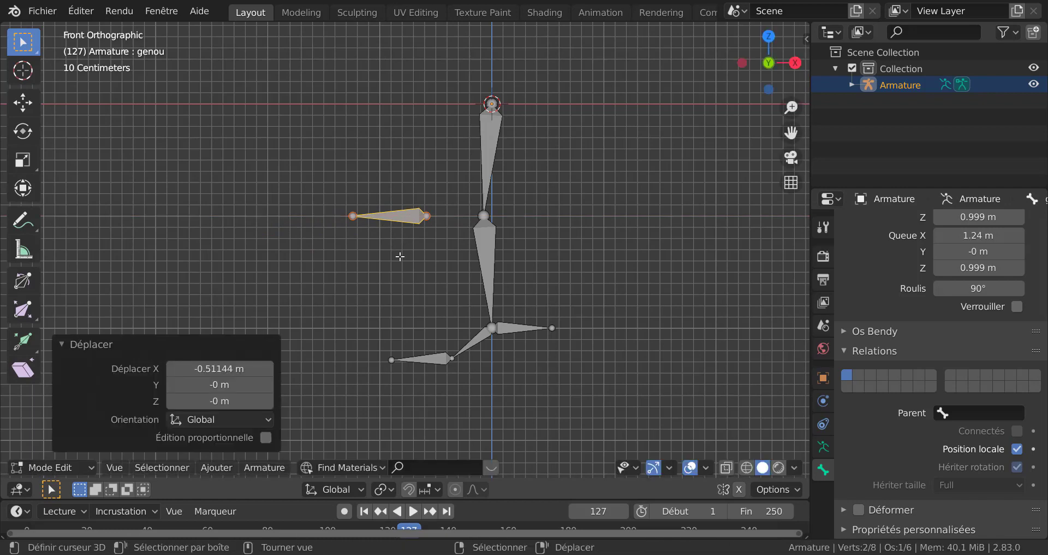
- Rename the bone extending backward from the ankle as "talon"
{"action": "scroll", "coordinate": [400, 256], "scroll_direction": "up", "scroll_amount": 1}
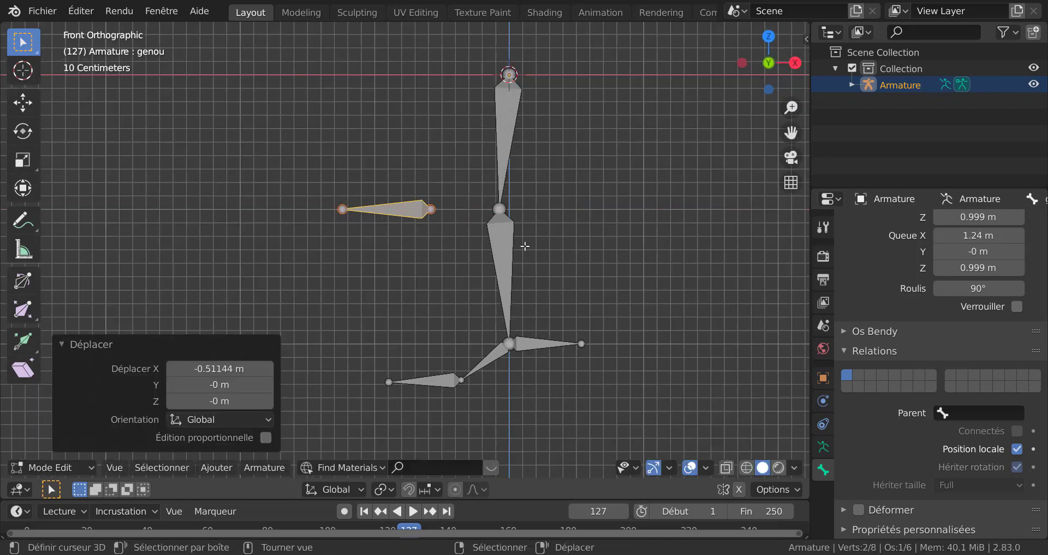
{"action": "left_click", "coordinate": [545, 346]}
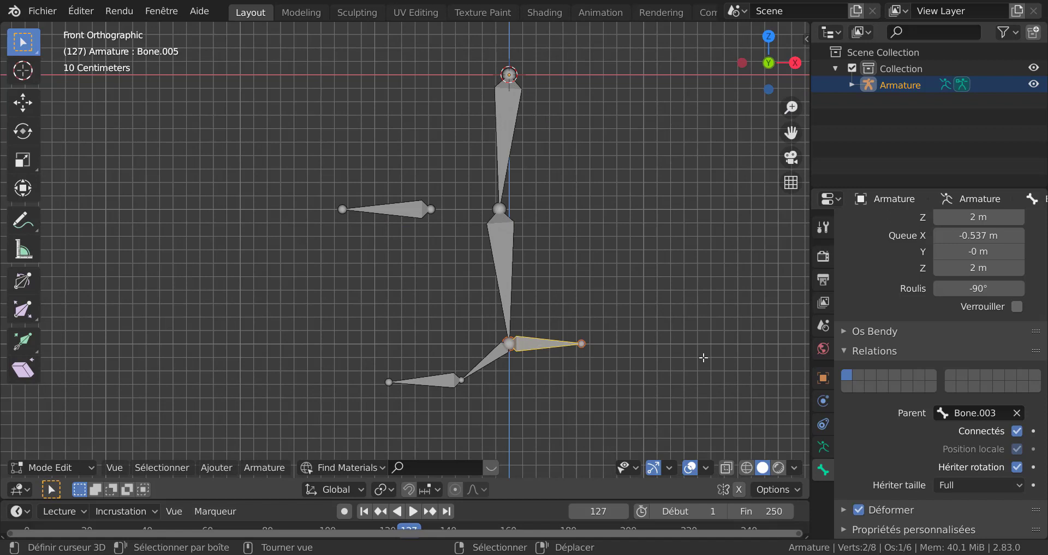
{"action": "scroll", "coordinate": [885, 399], "scroll_direction": "up", "scroll_amount": 4}
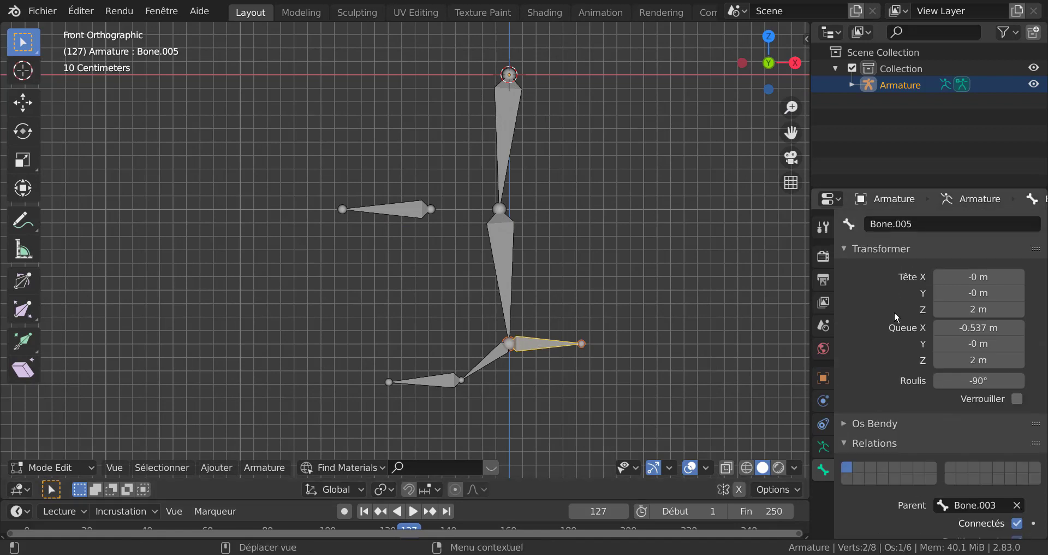
{"action": "left_click", "coordinate": [920, 225]}
{"action": "key", "text": "BackSpace"}
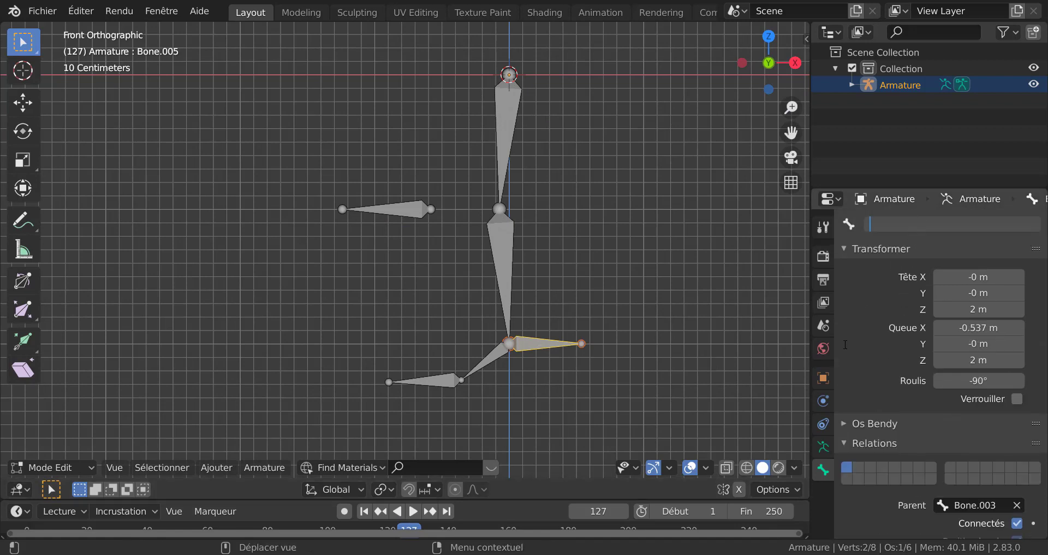
{"action": "type", "text": "talon"}
{"action": "key", "text": "Return"}
- Clear the talon bone's parent and turn off its Deform option
{"action": "scroll", "coordinate": [876, 445], "scroll_direction": "down", "scroll_amount": 4}
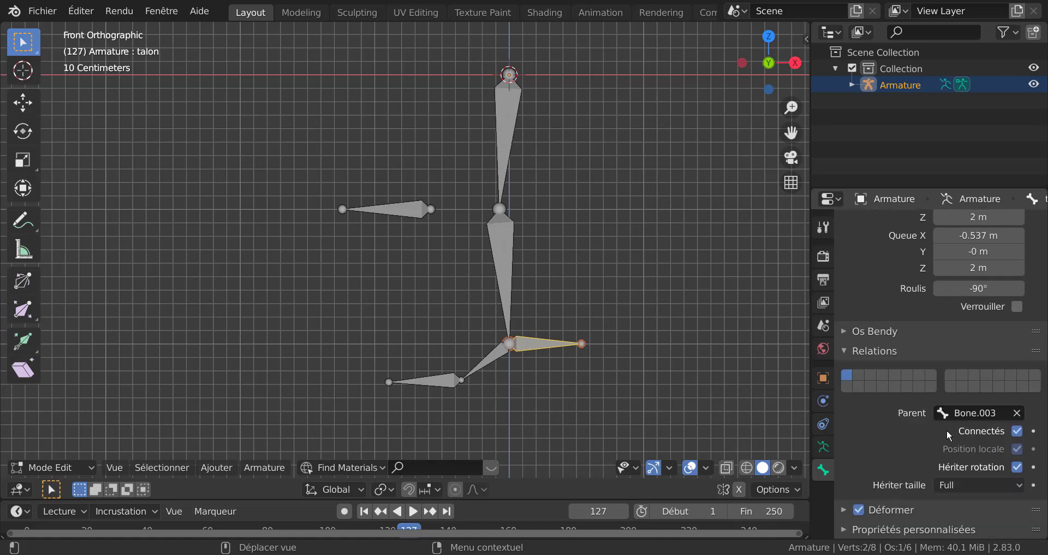
{"action": "left_click", "coordinate": [1018, 413]}
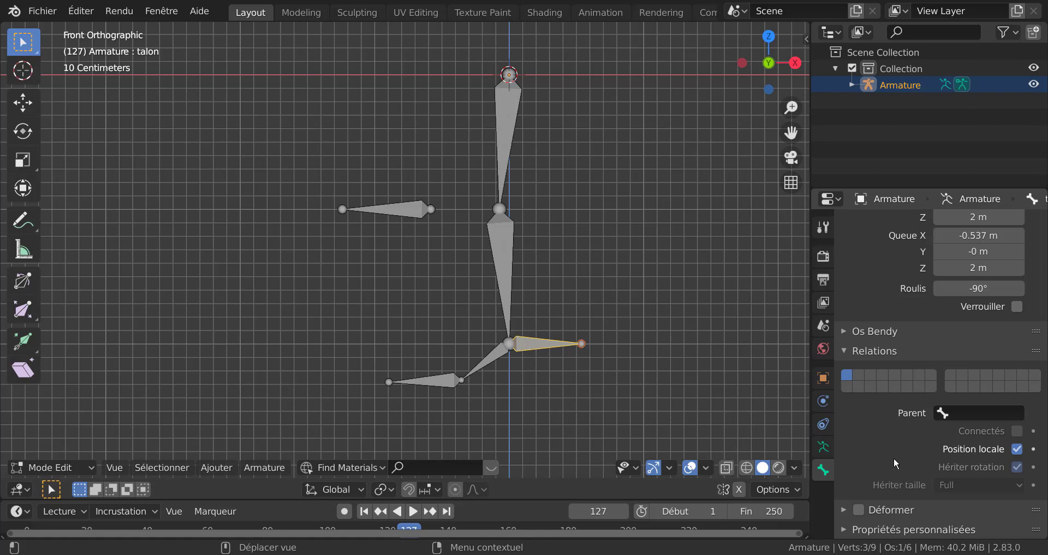
{"action": "scroll", "coordinate": [896, 463], "scroll_direction": "up", "scroll_amount": 5}
{"action": "scroll", "coordinate": [880, 422], "scroll_direction": "down", "scroll_amount": 5}
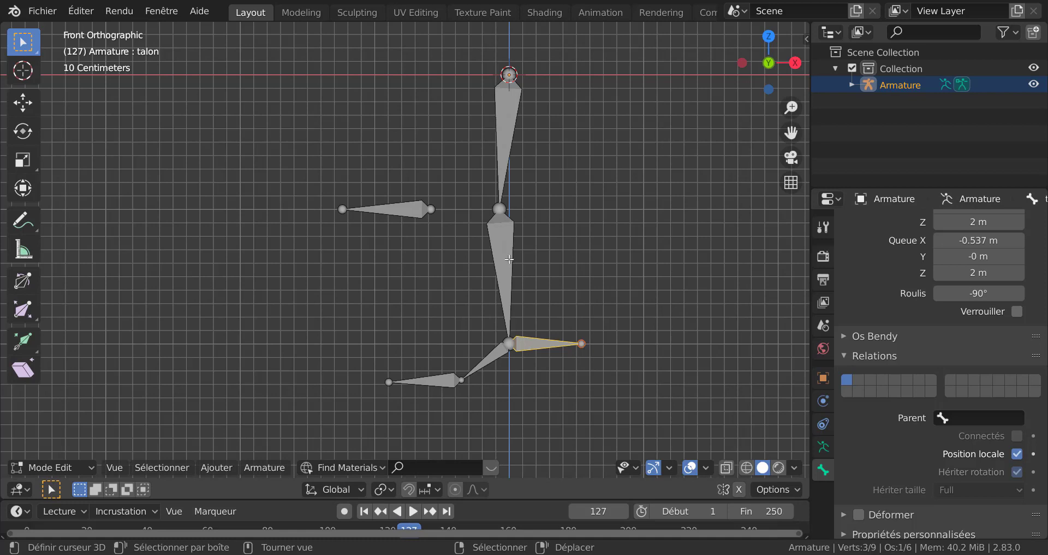
- Switch the armature to Pose mode with the shin bone selected and add an inverse kinematics constraint to that bone
{"action": "left_click", "coordinate": [510, 259]}
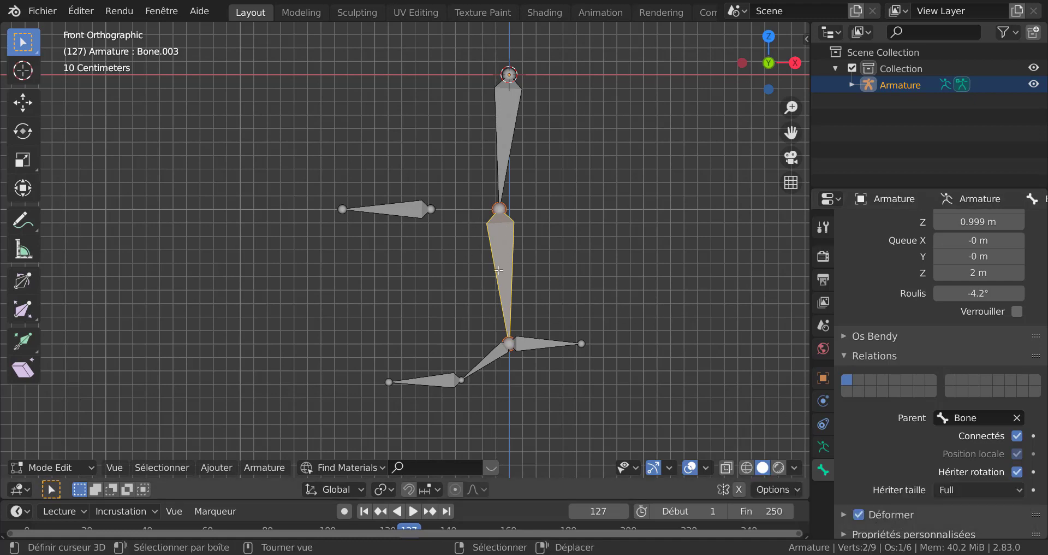
{"action": "left_click", "coordinate": [43, 471]}
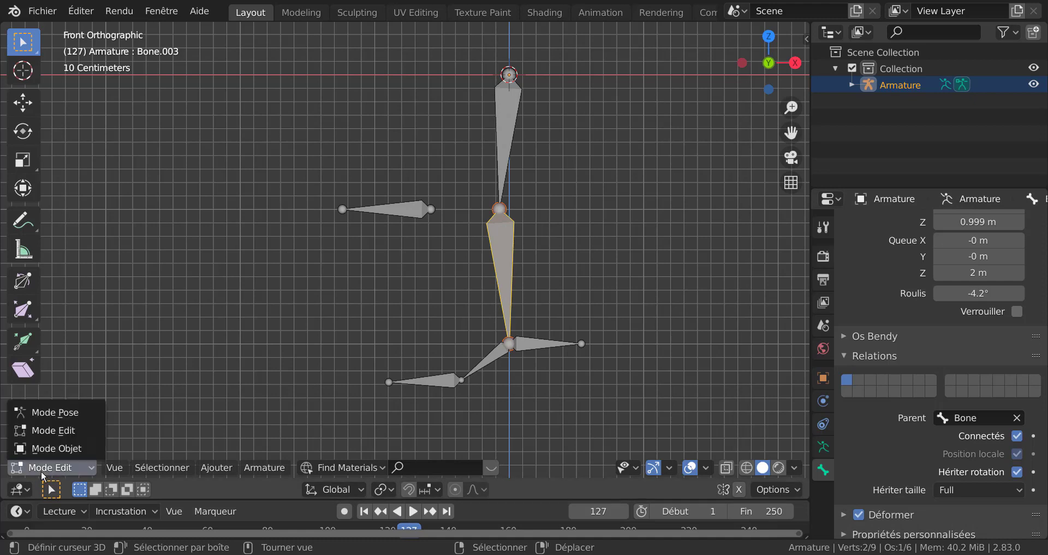
{"action": "left_click", "coordinate": [43, 414]}
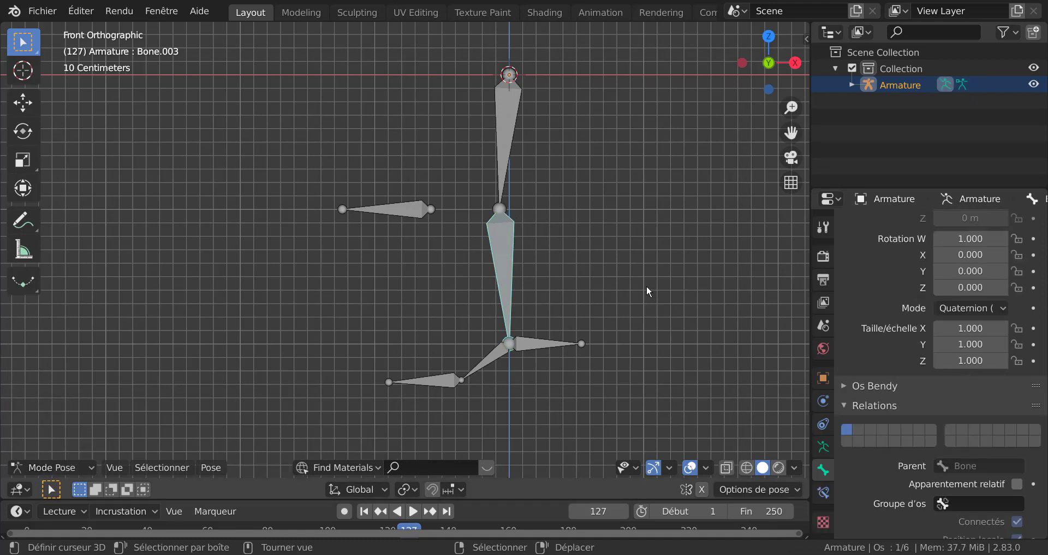
{"action": "scroll", "coordinate": [885, 507], "scroll_direction": "down", "scroll_amount": 4}
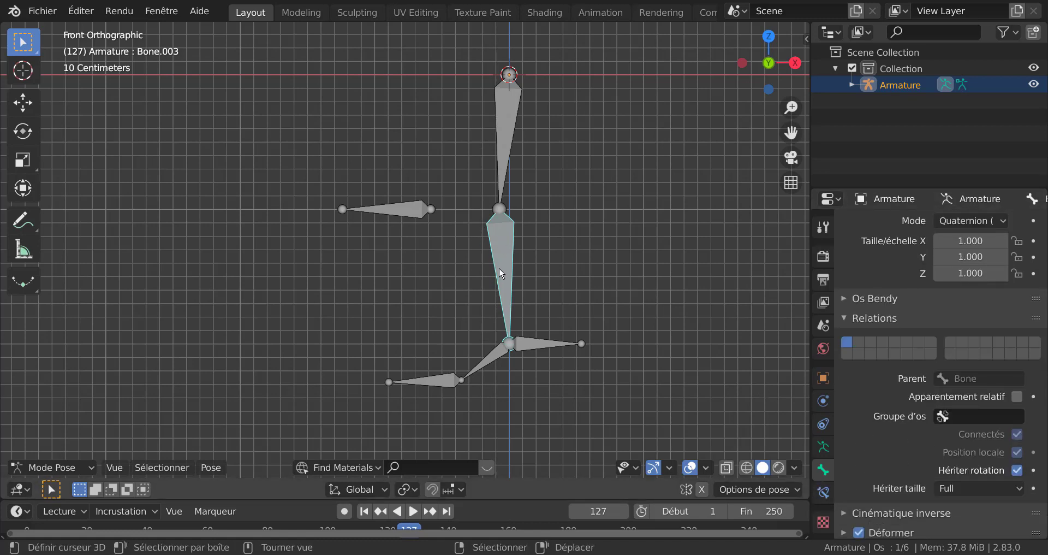
{"action": "left_click", "coordinate": [826, 493]}
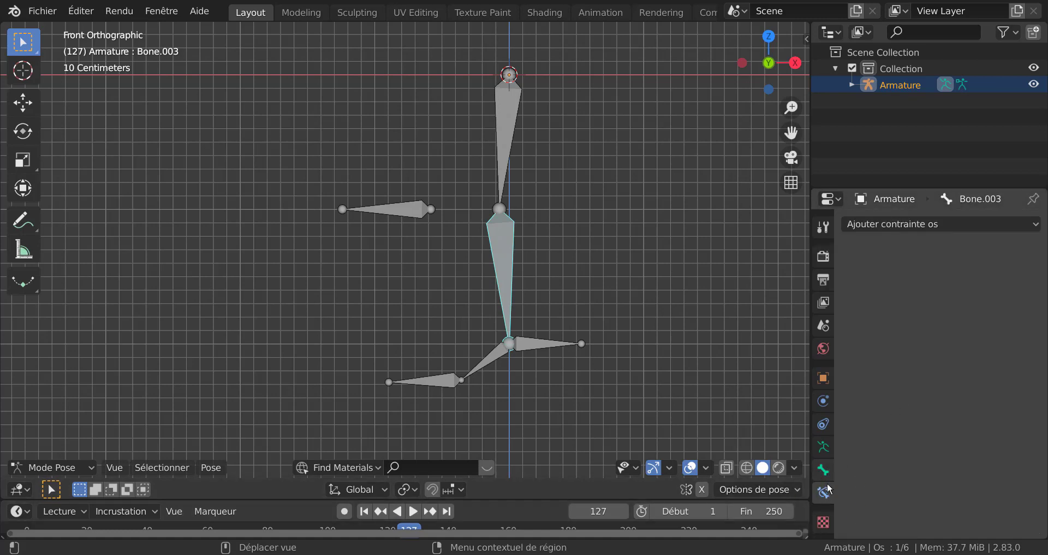
{"action": "left_click", "coordinate": [920, 225]}
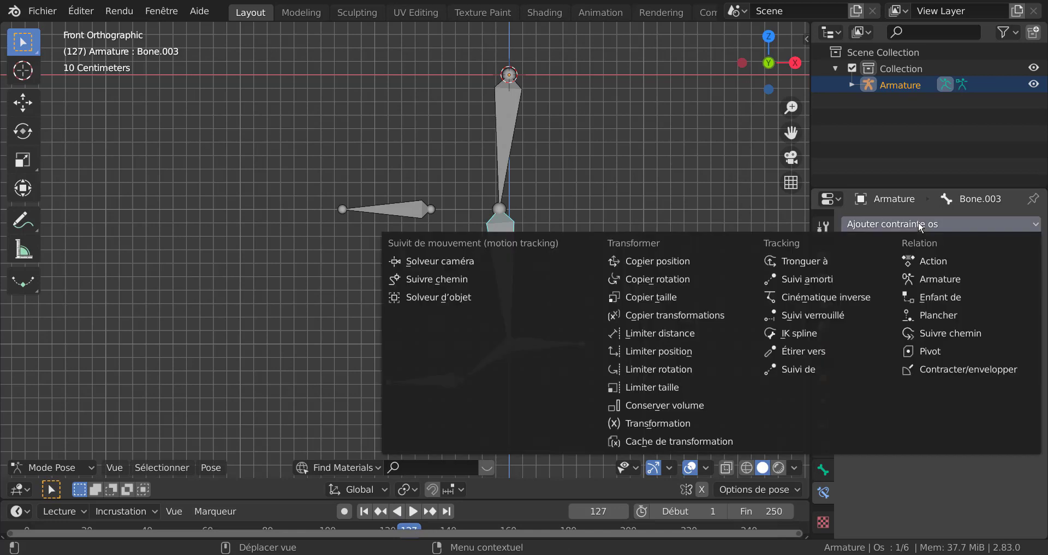
{"action": "left_click", "coordinate": [817, 299]}
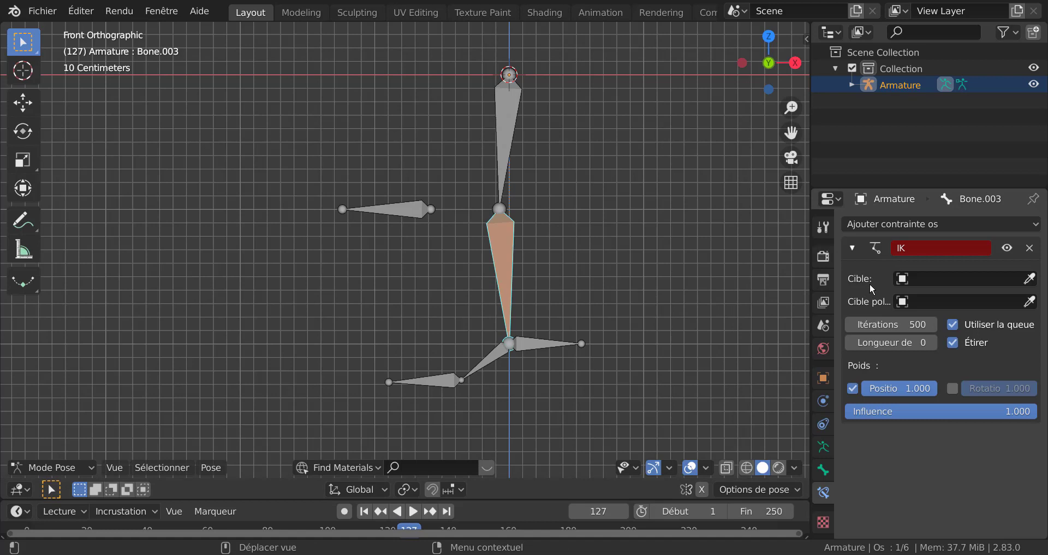
- Set the shin's IK constraint target to Armature with talon as the target bone
{"action": "left_click", "coordinate": [956, 282]}
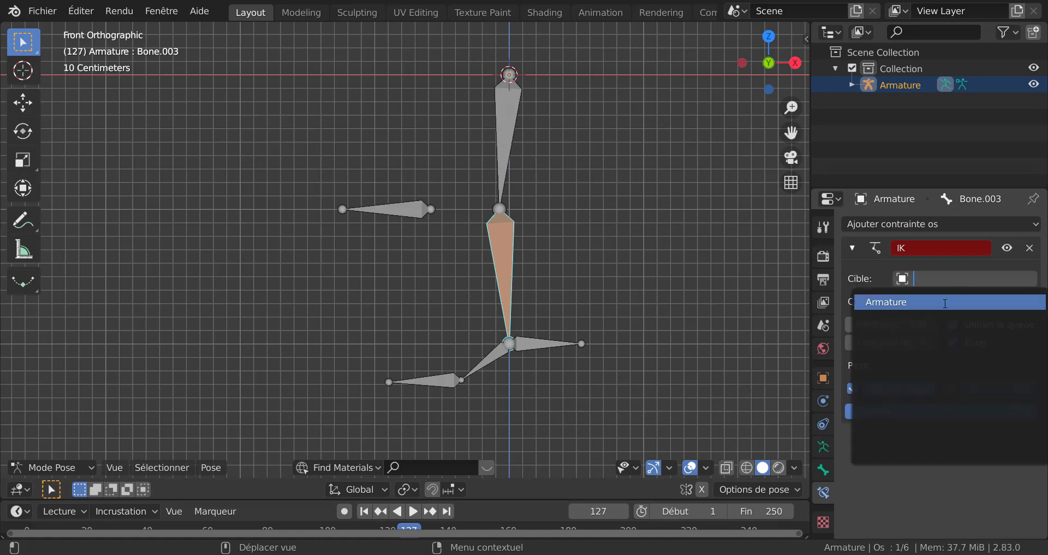
{"action": "left_click", "coordinate": [945, 302]}
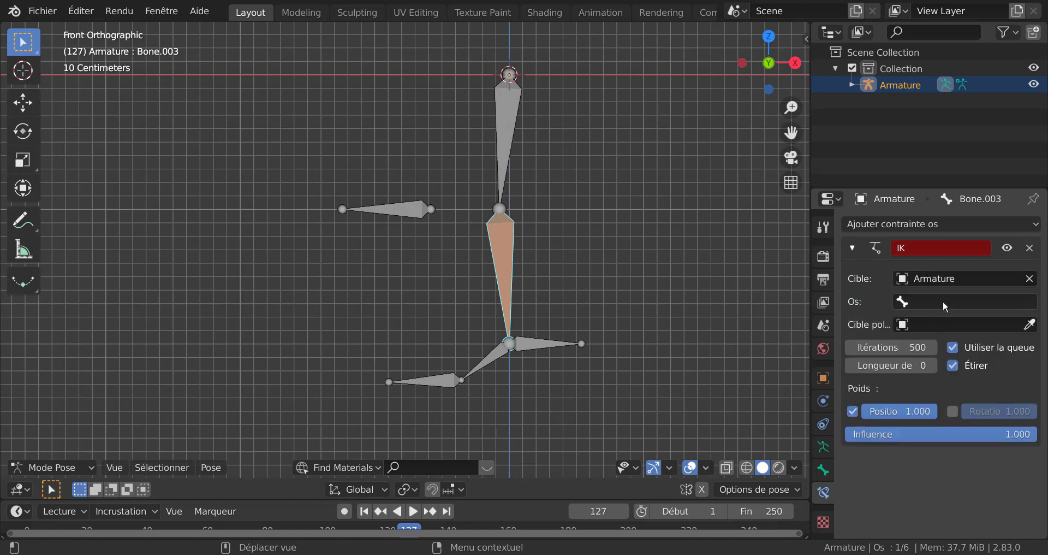
{"action": "left_click", "coordinate": [972, 302]}
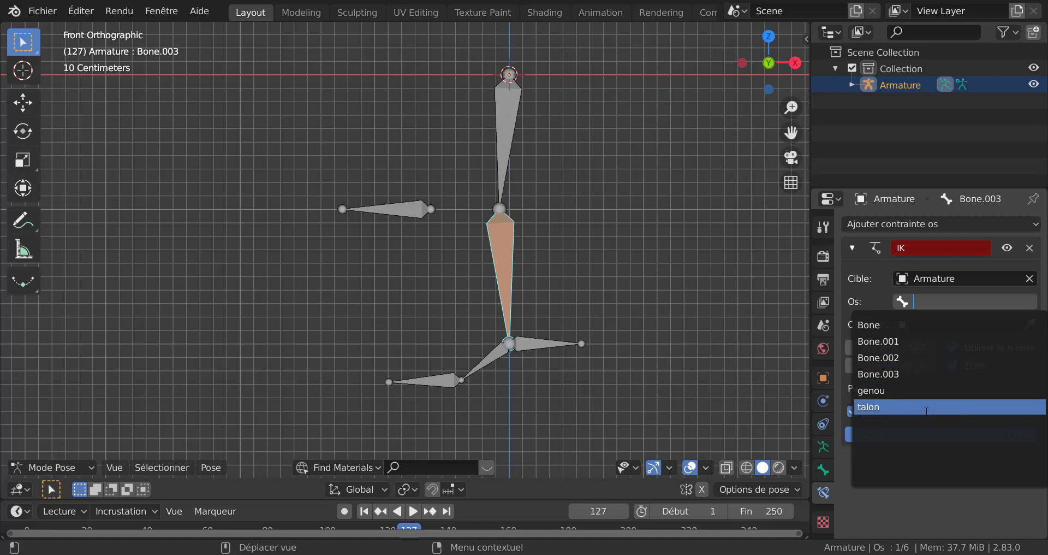
{"action": "left_click", "coordinate": [926, 408]}
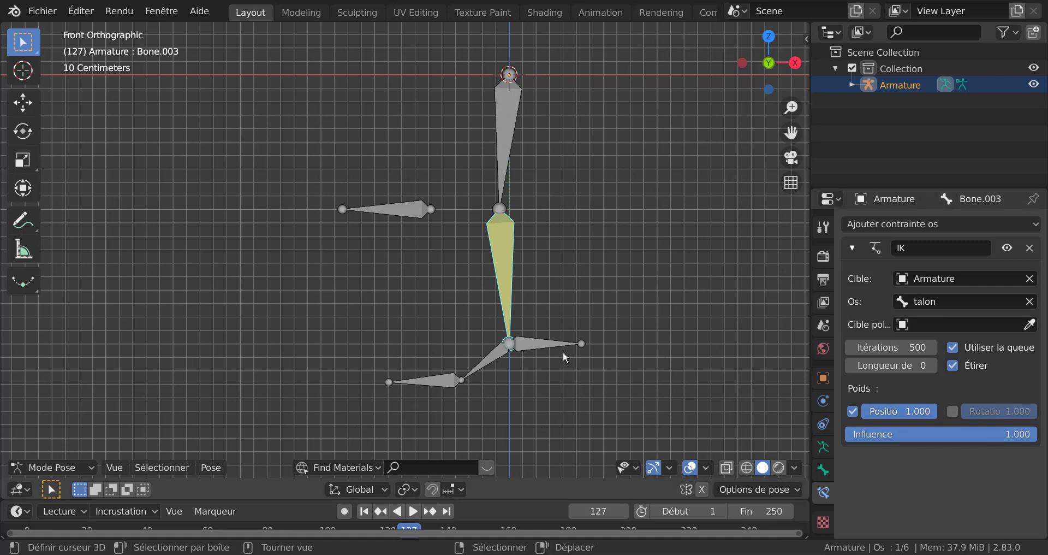
- Test the leg's inverse kinematics by moving the talon bone upward, and cancel the move
{"action": "left_click", "coordinate": [537, 332]}
{"action": "key", "text": "g"}
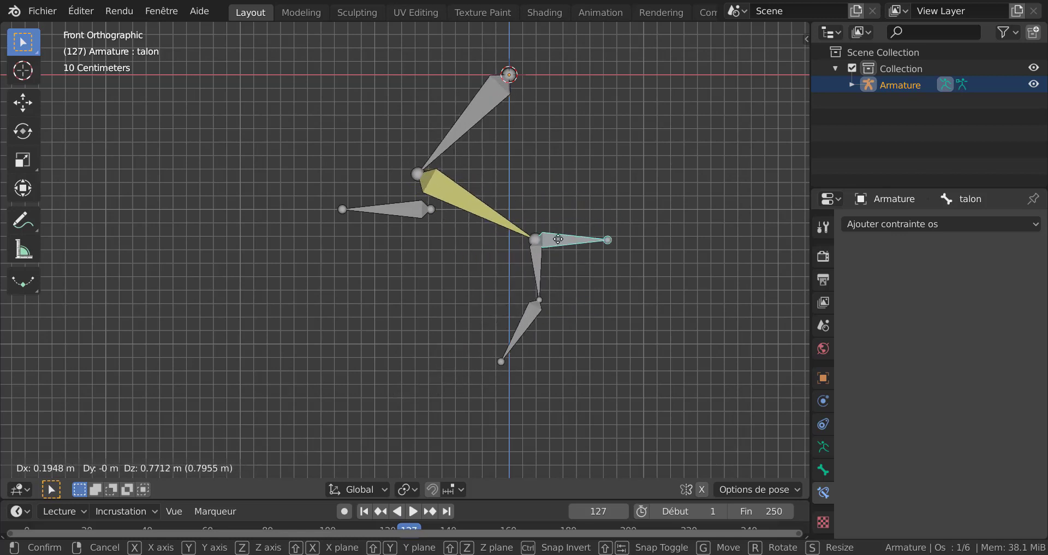
{"action": "right_click", "coordinate": [561, 245]}
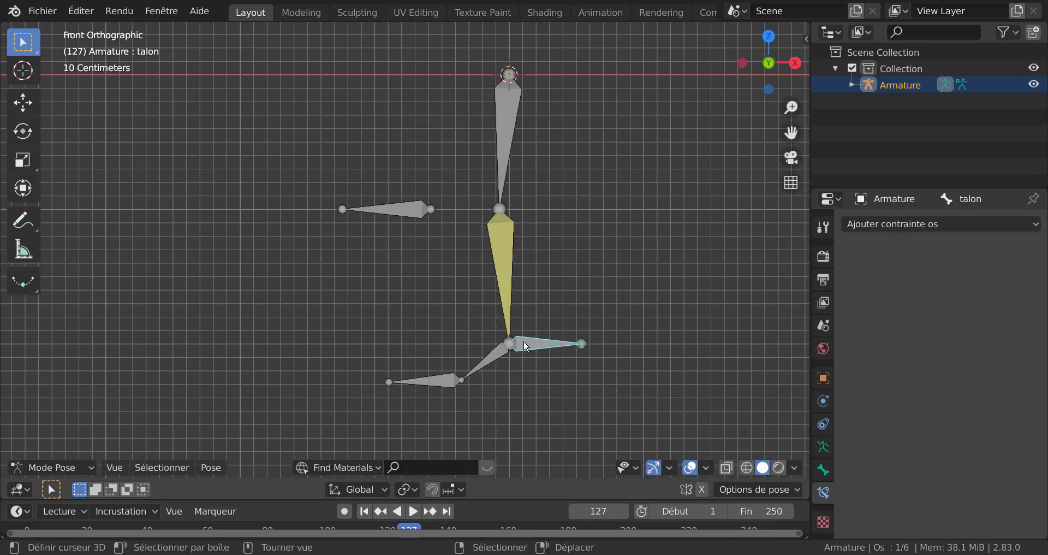
- Set the pole target of the shin's IK constraint to Armature with Bone.003 as the pole bone
{"action": "left_click", "coordinate": [503, 277]}
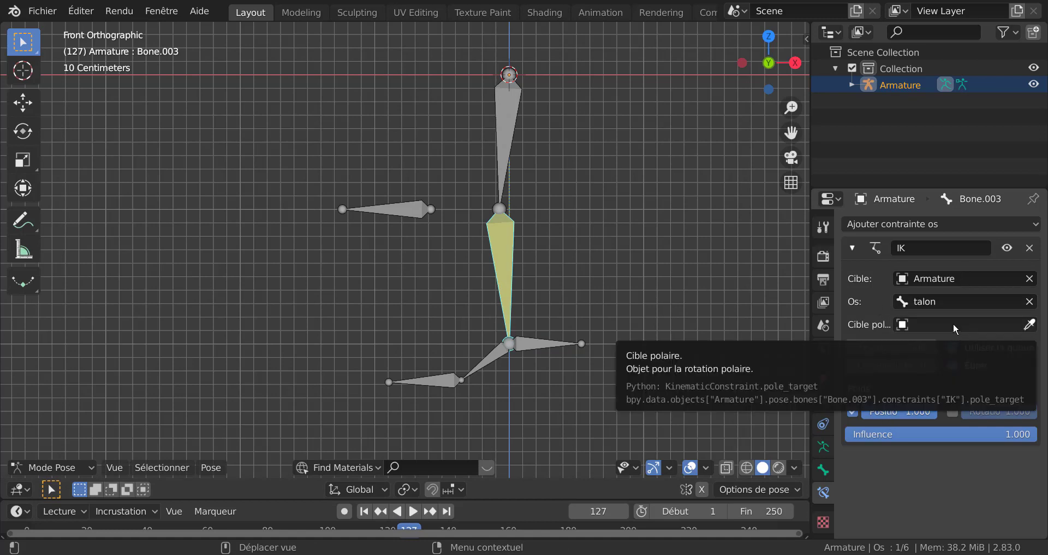
{"action": "left_click", "coordinate": [989, 324]}
{"action": "left_click", "coordinate": [940, 348]}
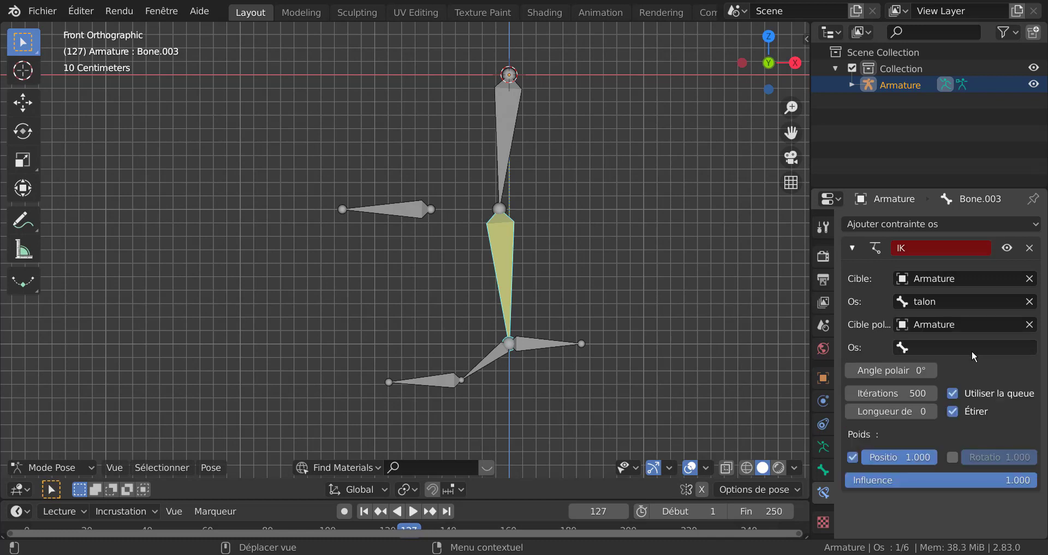
{"action": "left_click", "coordinate": [964, 350]}
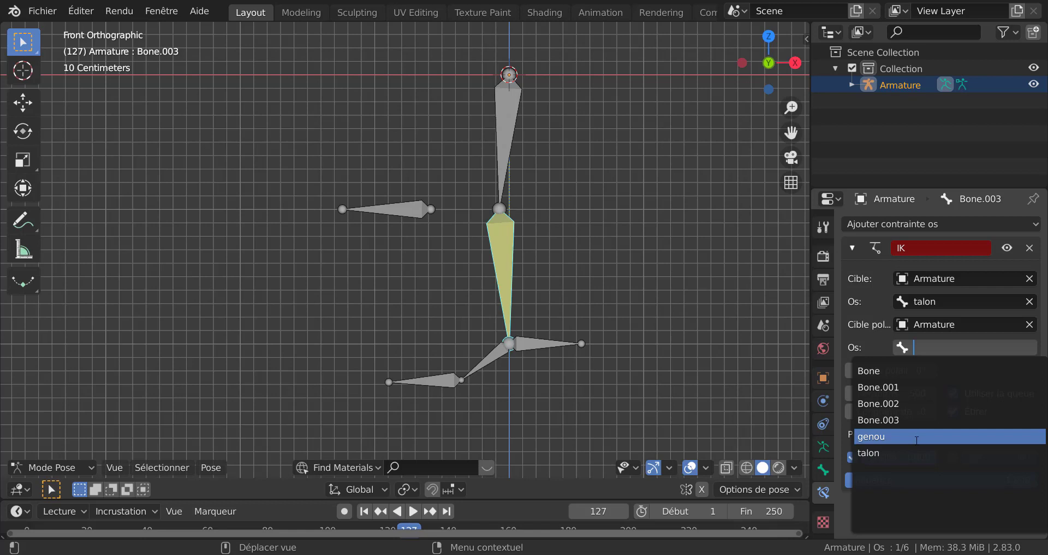
{"action": "left_click", "coordinate": [887, 419]}
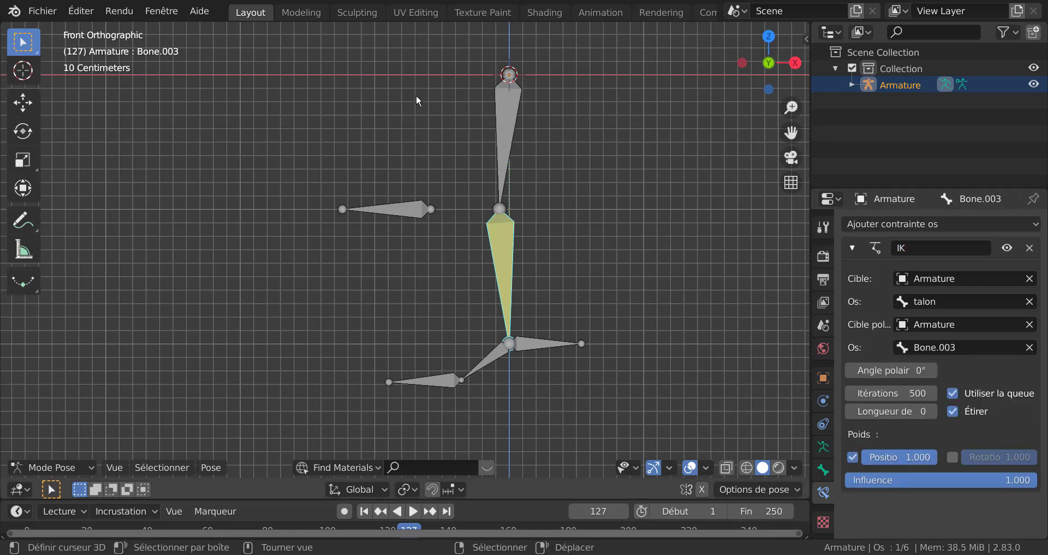
- Set the chain length of the shin bone's IK constraint to 2
{"action": "left_click", "coordinate": [502, 130]}
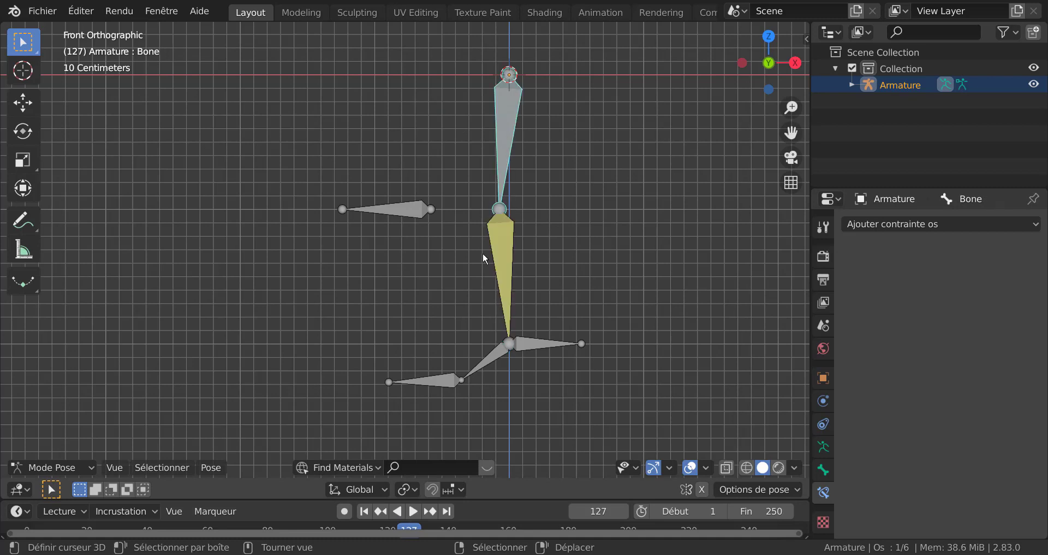
{"action": "left_click", "coordinate": [497, 361]}
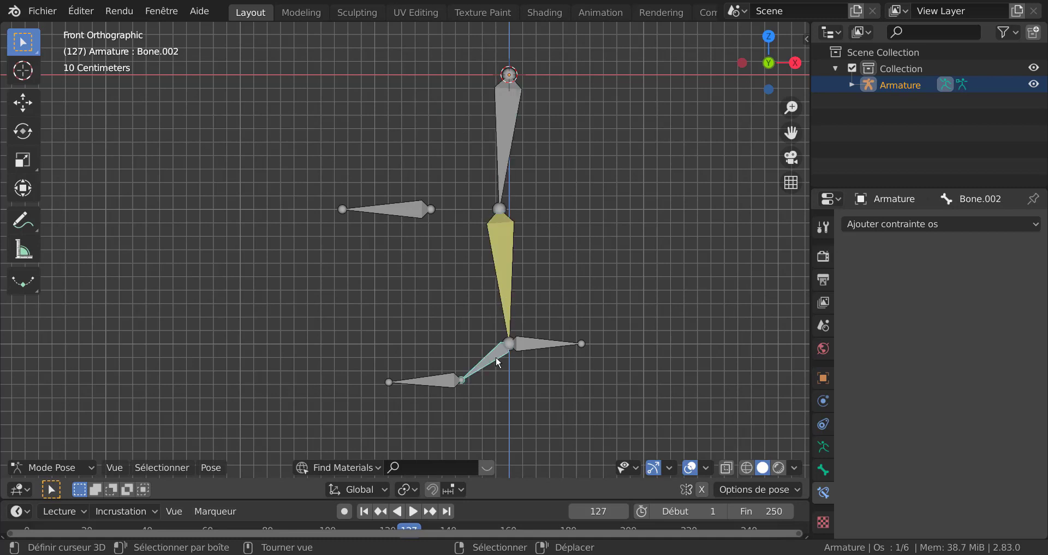
{"action": "left_click", "coordinate": [447, 383]}
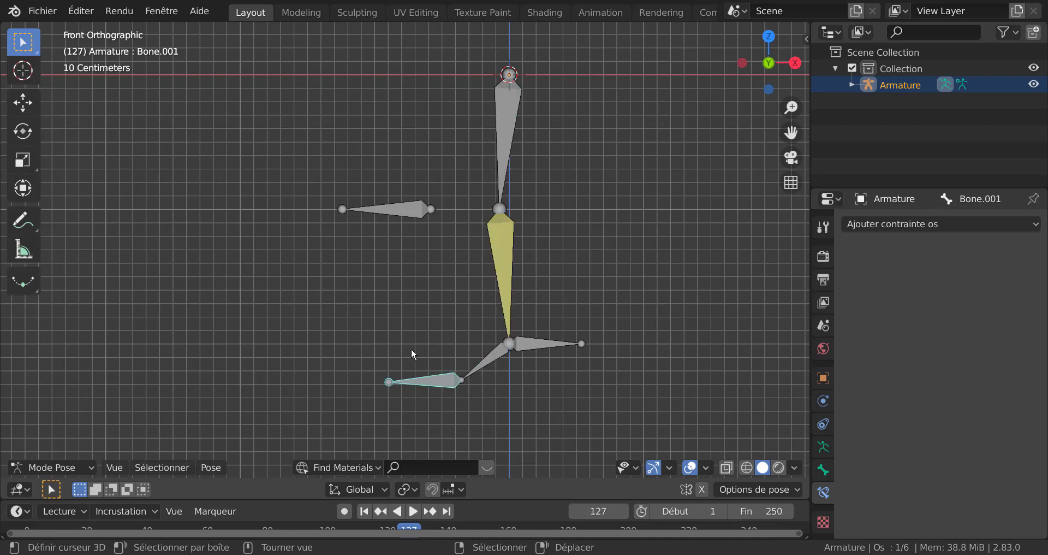
{"action": "left_click", "coordinate": [511, 276]}
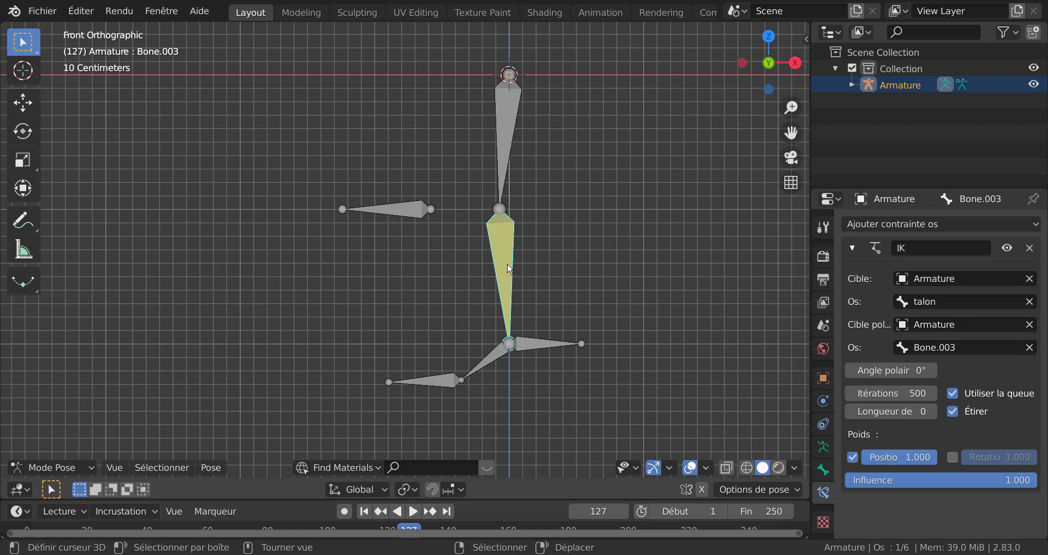
{"action": "left_click", "coordinate": [933, 411]}
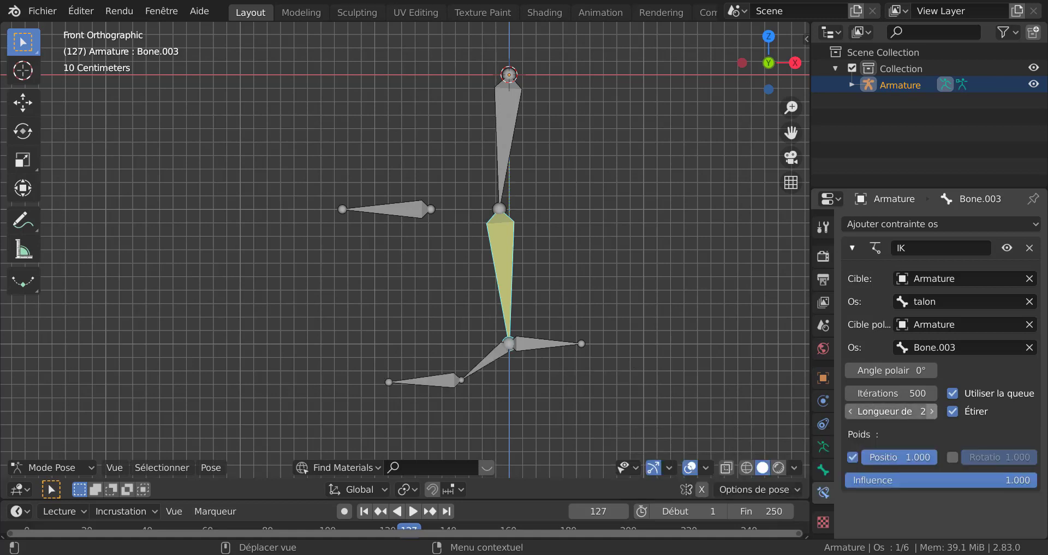
- Test the two-bone IK chain by moving the talon bone upward, and cancel the move
{"action": "left_click", "coordinate": [543, 349]}
{"action": "key", "text": "g"}
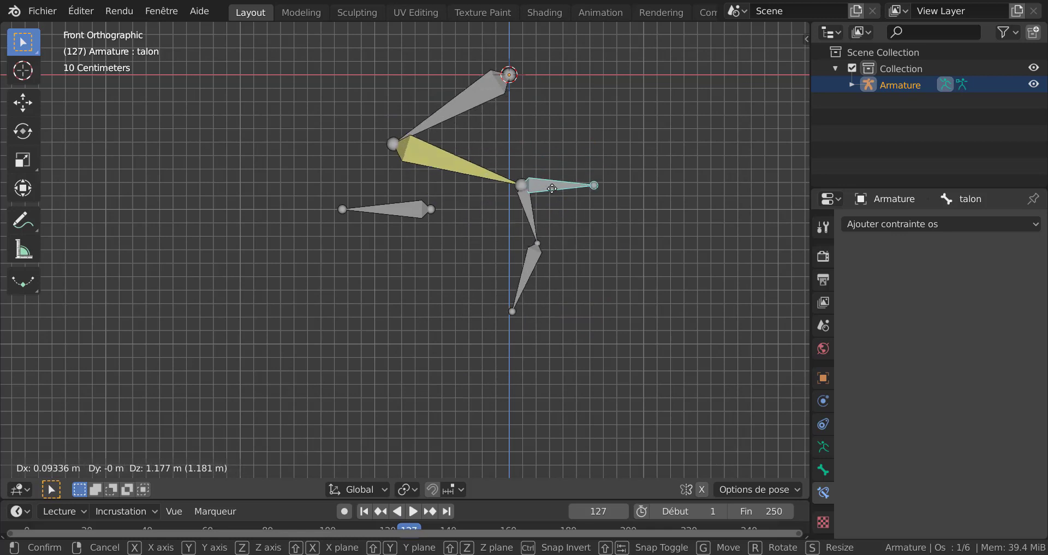
{"action": "right_click", "coordinate": [564, 204]}
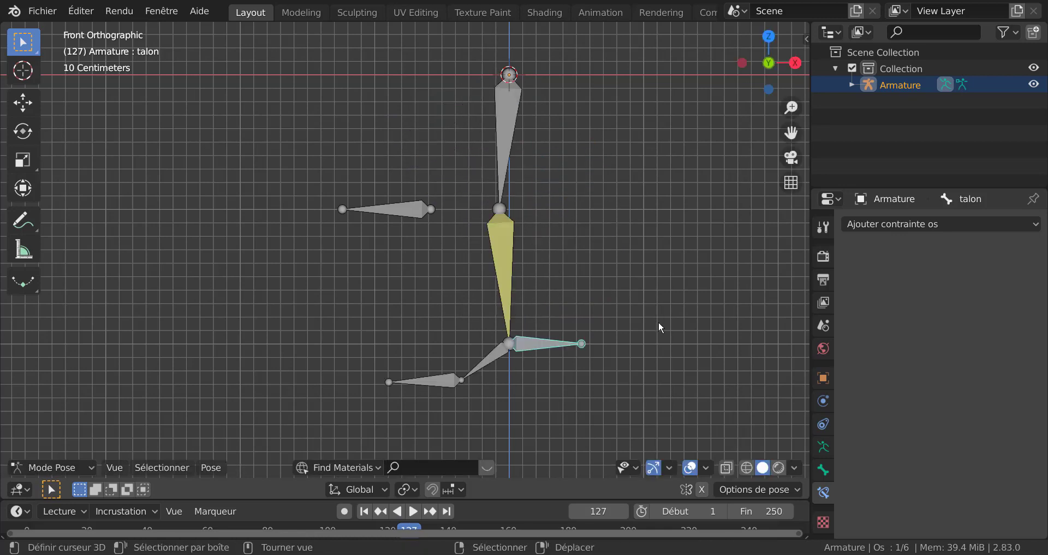
- Select the shin bone, widen the properties editor and set the IK constraint's pole angle to 0°
{"action": "left_click", "coordinate": [509, 264]}
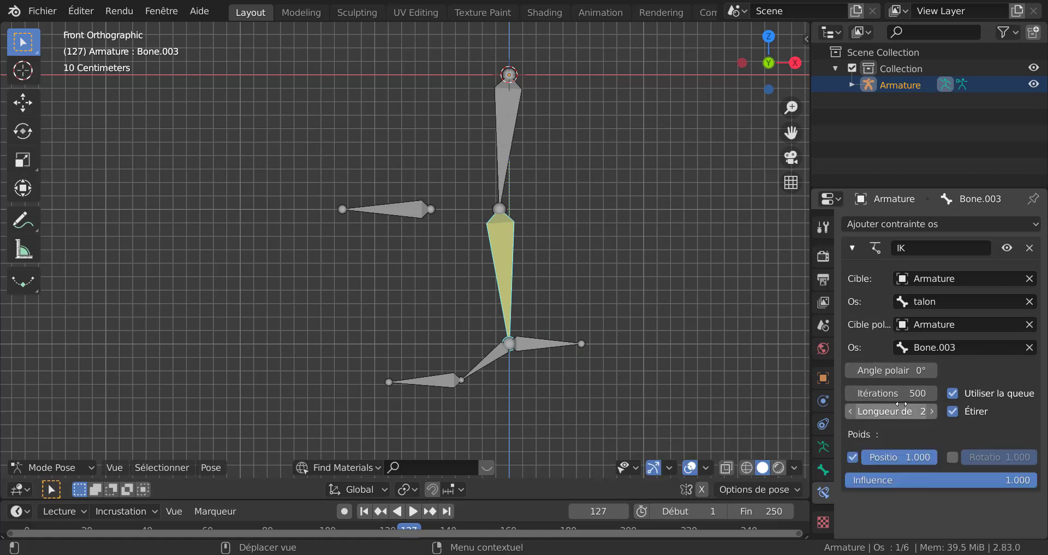
{"action": "middle_click_drag", "start_coordinate": [643, 344], "coordinate": [707, 344]}
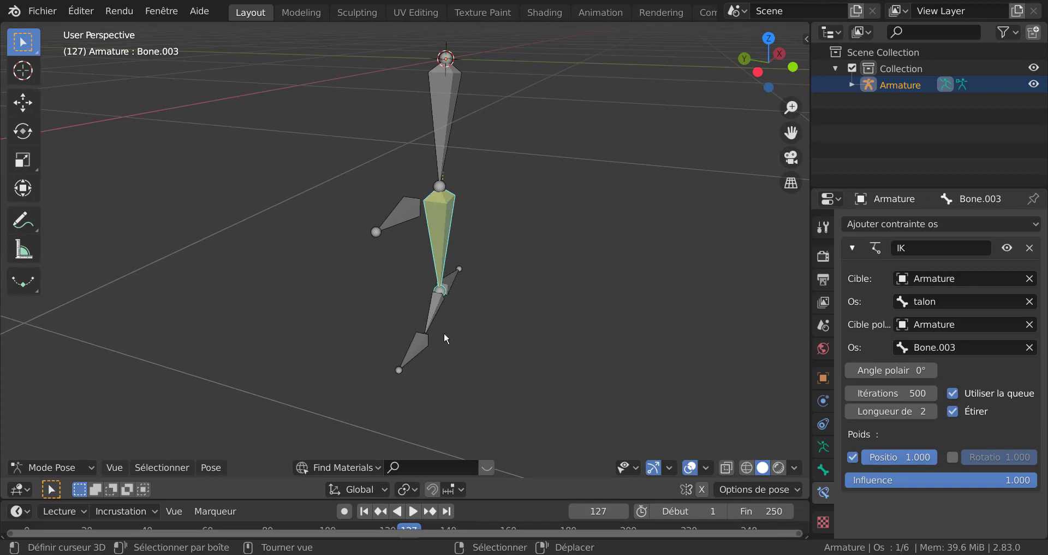
{"action": "middle_click_drag", "start_coordinate": [451, 293], "coordinate": [477, 344]}
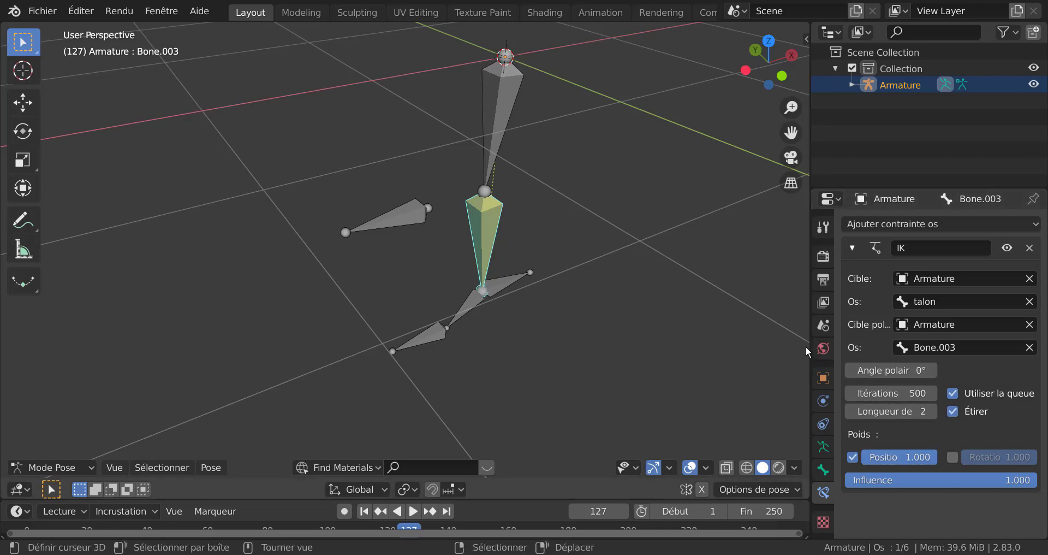
{"action": "left_click_drag", "start_coordinate": [811, 346], "coordinate": [670, 347]}
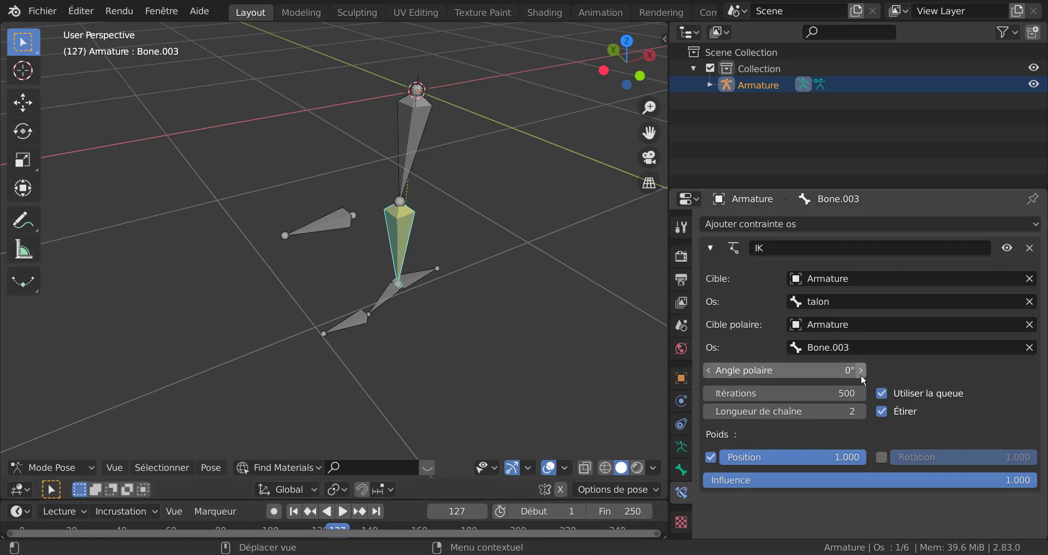
{"action": "mouse_move", "coordinate": [832, 364]}
{"action": "left_mouse_down"}
{"action": "mouse_move", "coordinate": [756, 370]}
{"action": "mouse_move", "coordinate": [997, 370]}
{"action": "mouse_move", "coordinate": [805, 370]}
{"action": "mouse_move", "coordinate": [840, 370]}
{"action": "left_mouse_up"}
{"action": "left_click", "coordinate": [839, 371]}
{"action": "type", "text": "0.7d"}
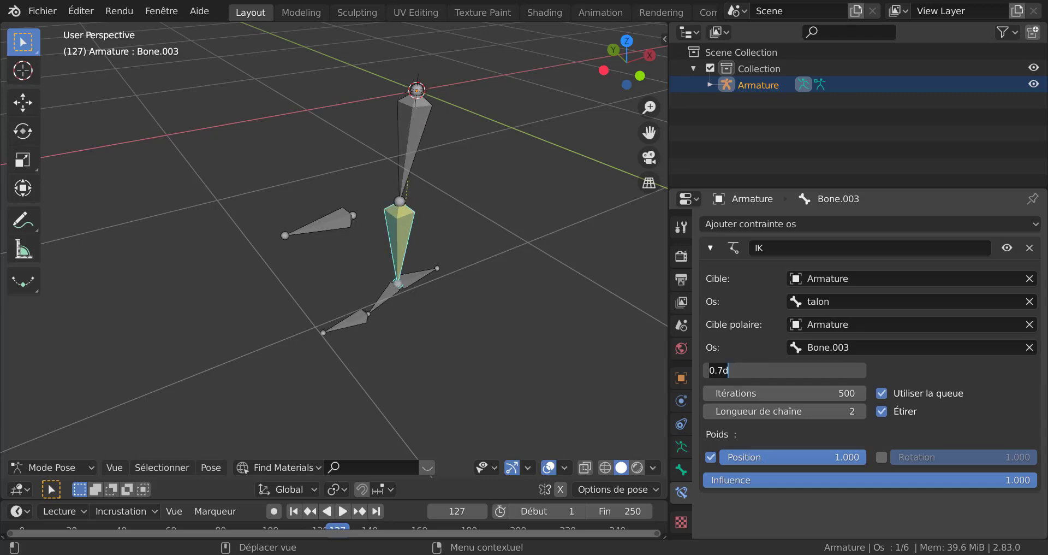
{"action": "type", "text": "0"}
{"action": "key", "text": "Return"}
- In front view, test moving the talon bone upward along the Z axis, and cancel the move
{"action": "middle_click_drag", "start_coordinate": [552, 355], "coordinate": [521, 353]}
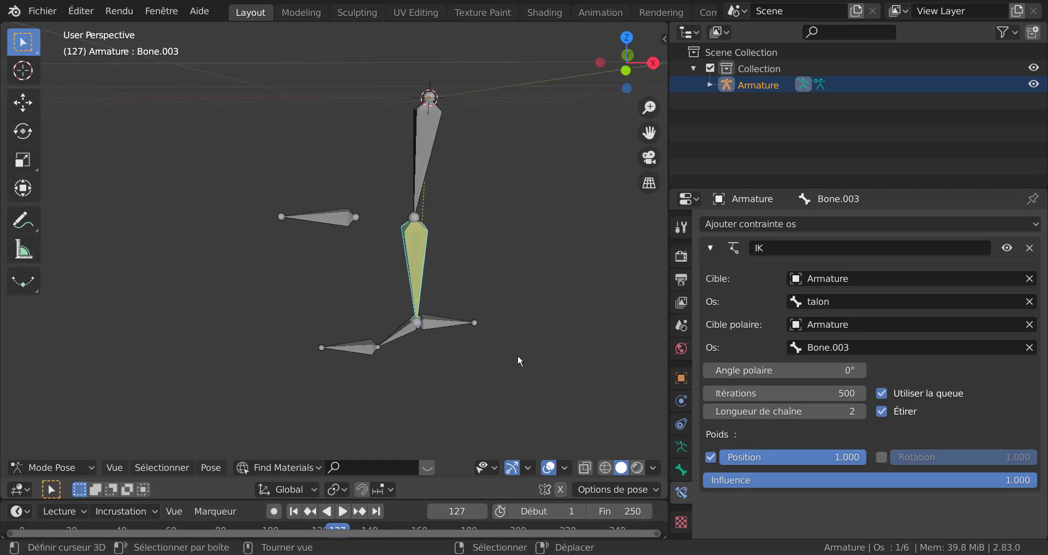
{"action": "key", "text": "KP_1"}
{"action": "left_click", "coordinate": [447, 326]}
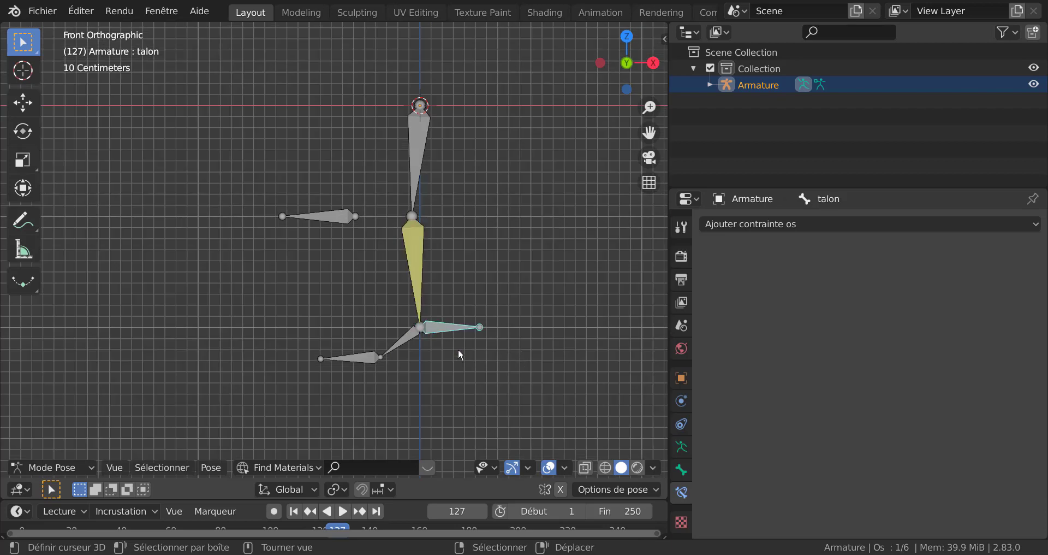
{"action": "key", "text": "g"}
{"action": "key", "text": "z"}
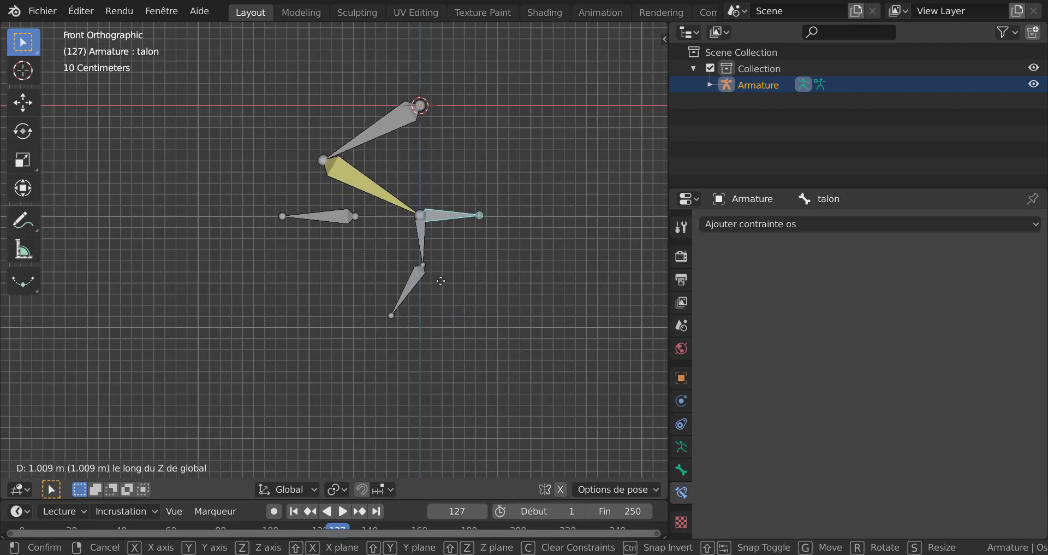
{"action": "right_click", "coordinate": [440, 253]}
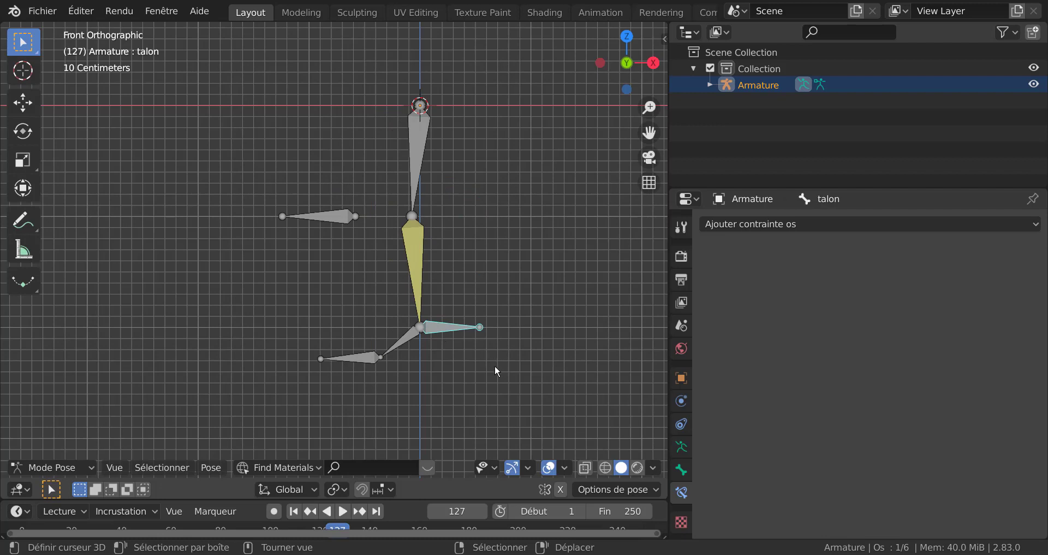
- Test rotating the talon bone and the foot bone Bone.002 separately, cancelling each rotation
{"action": "key", "text": "r"}
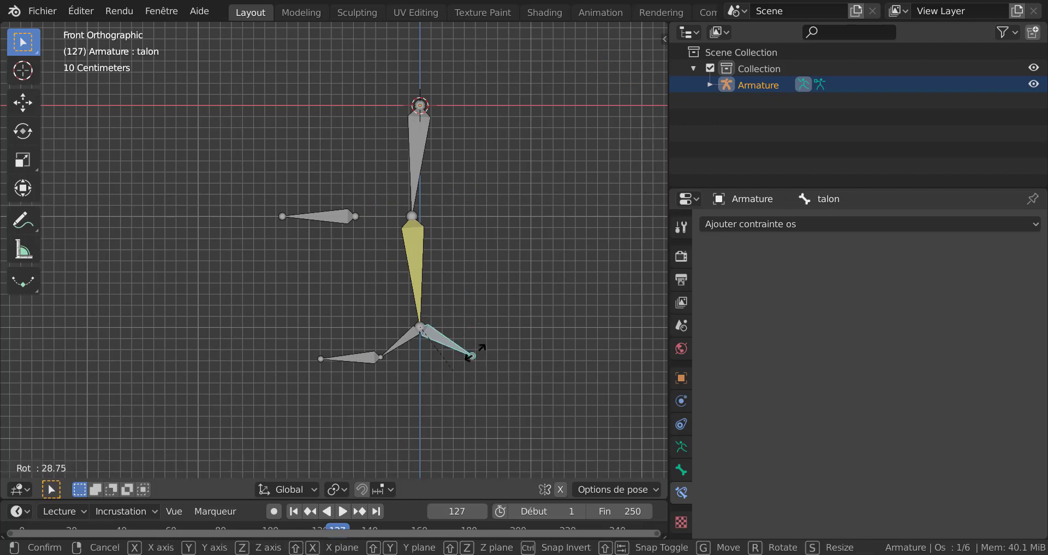
{"action": "right_click", "coordinate": [474, 354]}
{"action": "left_click", "coordinate": [382, 355]}
{"action": "key", "text": "r"}
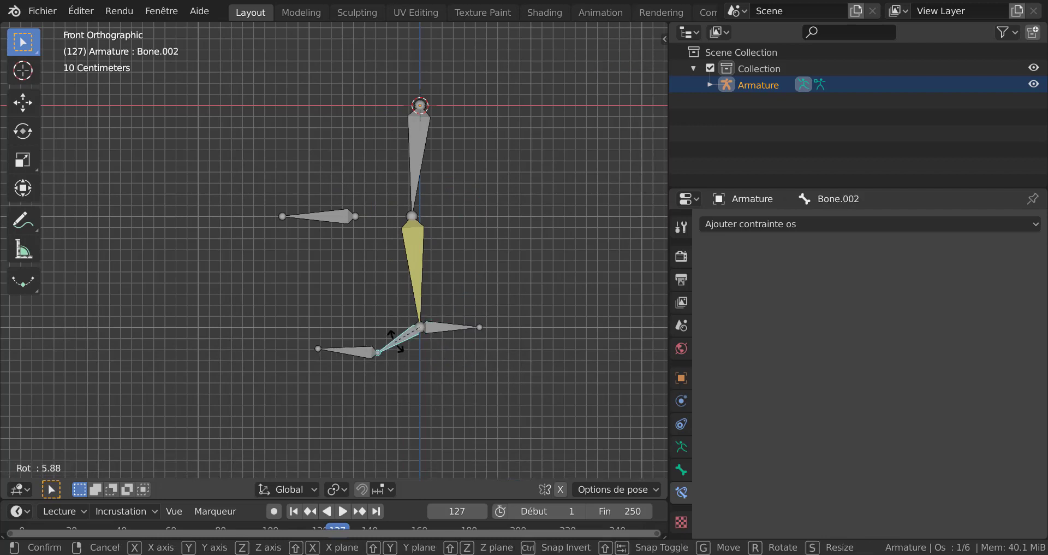
{"action": "right_click", "coordinate": [392, 337]}
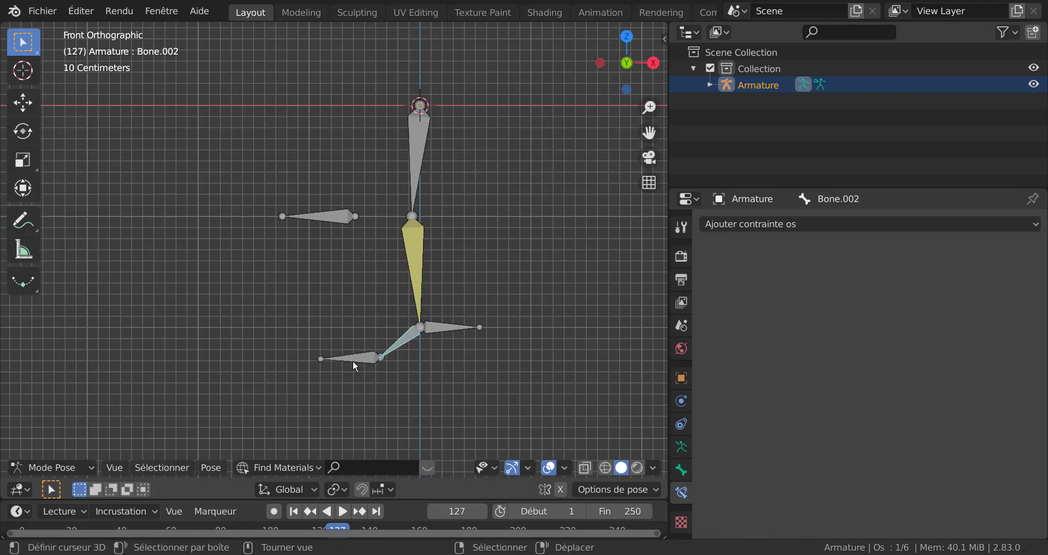
- Move the talon bone freely upward to check how the foot bones follow, and cancel the move
{"action": "left_click", "coordinate": [438, 330]}
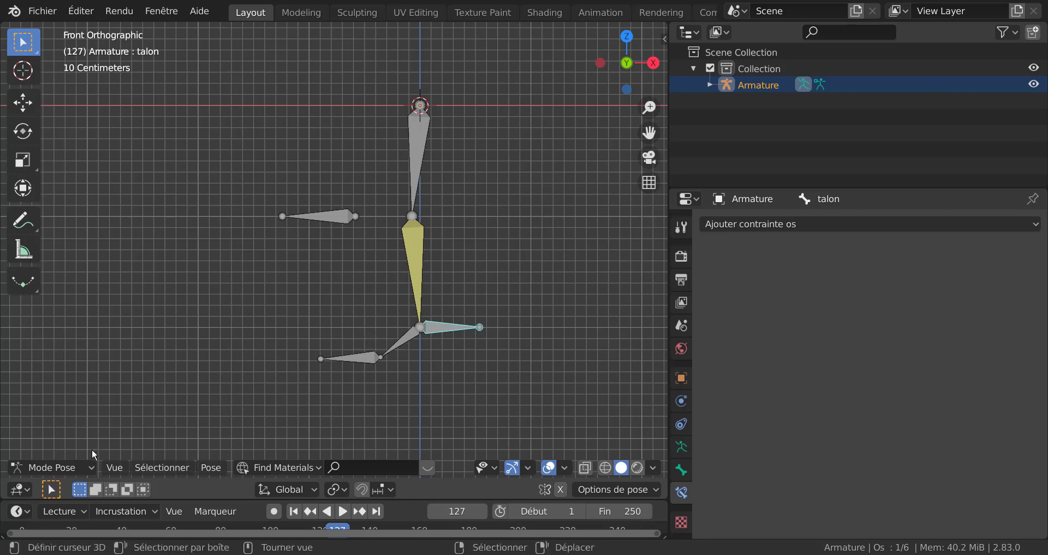
{"action": "left_click", "coordinate": [48, 469]}
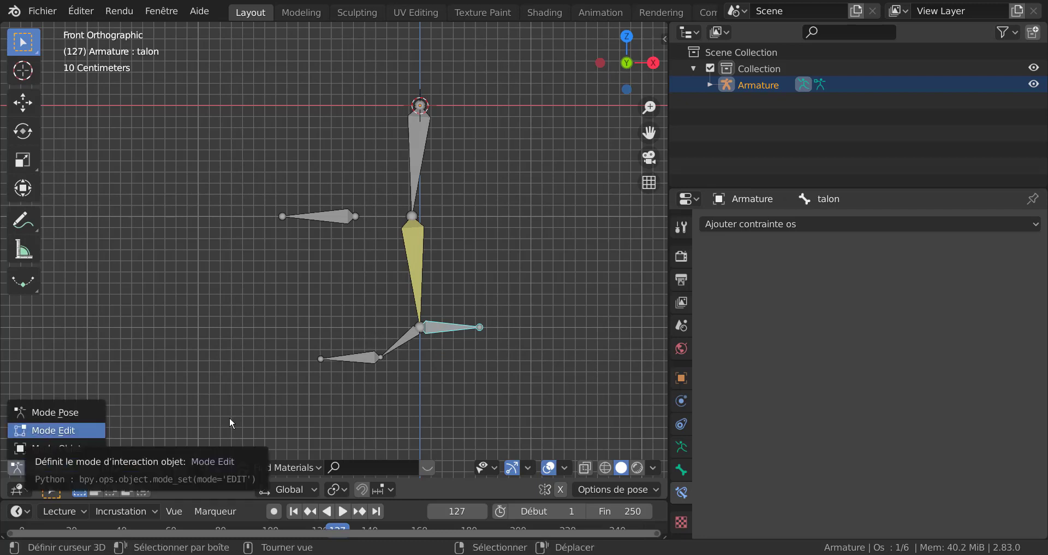
{"action": "key", "text": "g"}
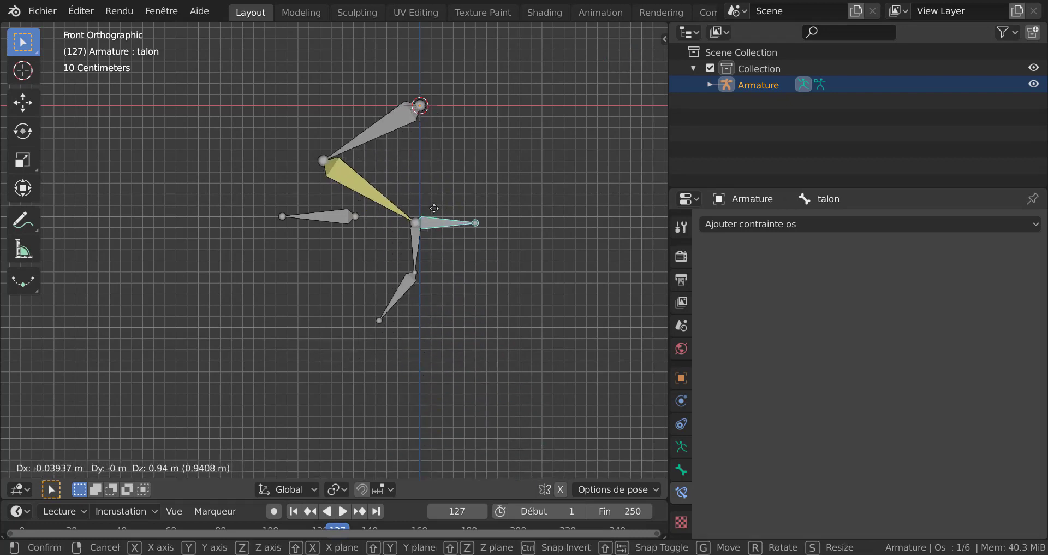
{"action": "key", "text": "Escape"}
- In Edit mode, parent the foot bone Bone.002 to the talon bone with Keep Offset, and return to Pose mode
{"action": "left_click", "coordinate": [401, 344]}
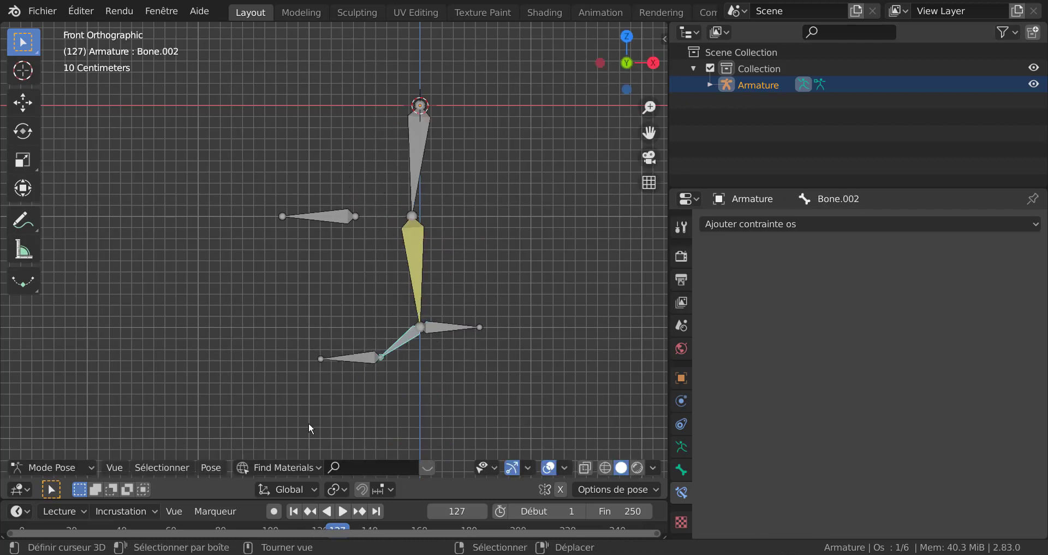
{"action": "left_click", "coordinate": [72, 468]}
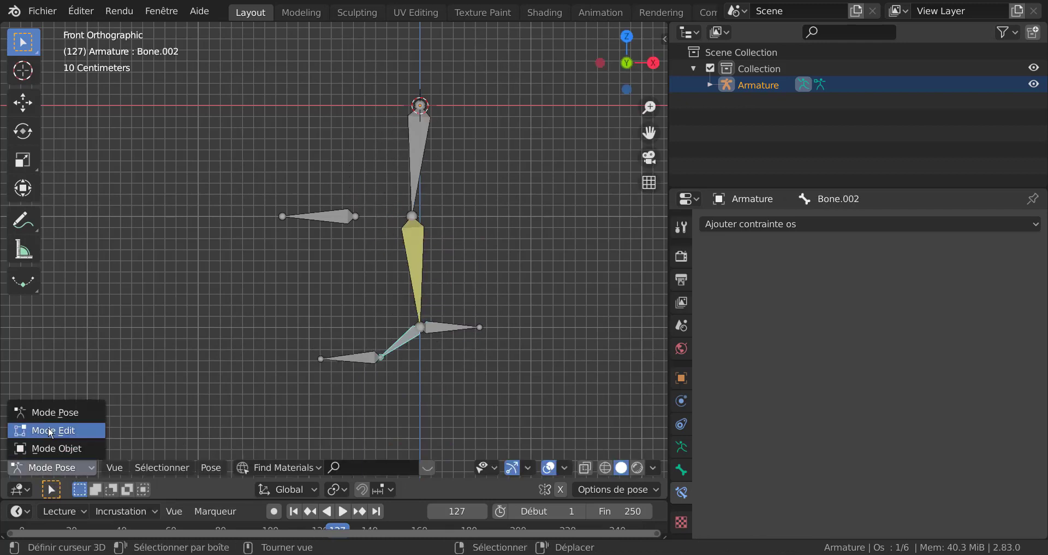
{"action": "left_click", "coordinate": [55, 437]}
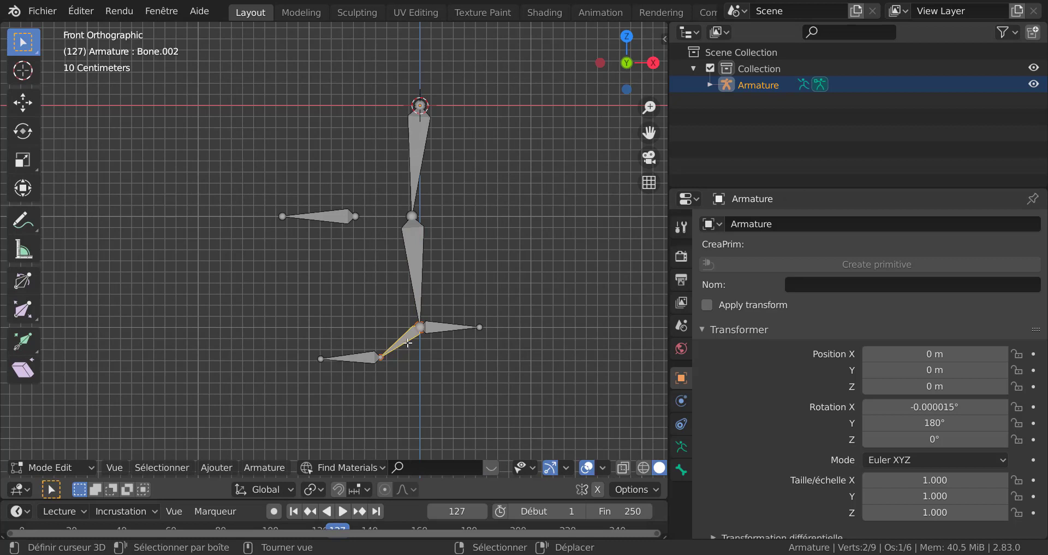
{"action": "left_click", "coordinate": [434, 327], "text": "shift"}
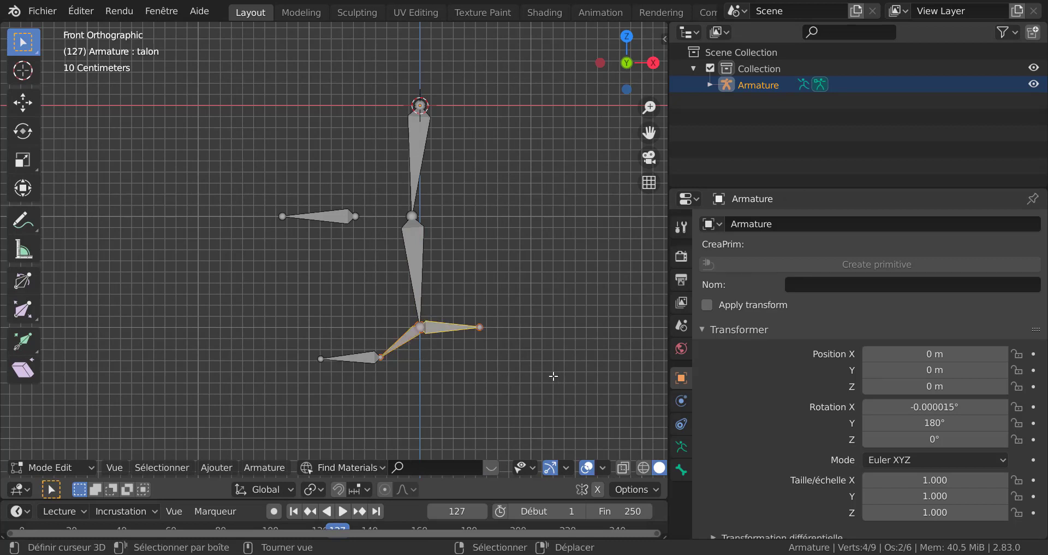
{"action": "key", "text": "ctrl+p"}
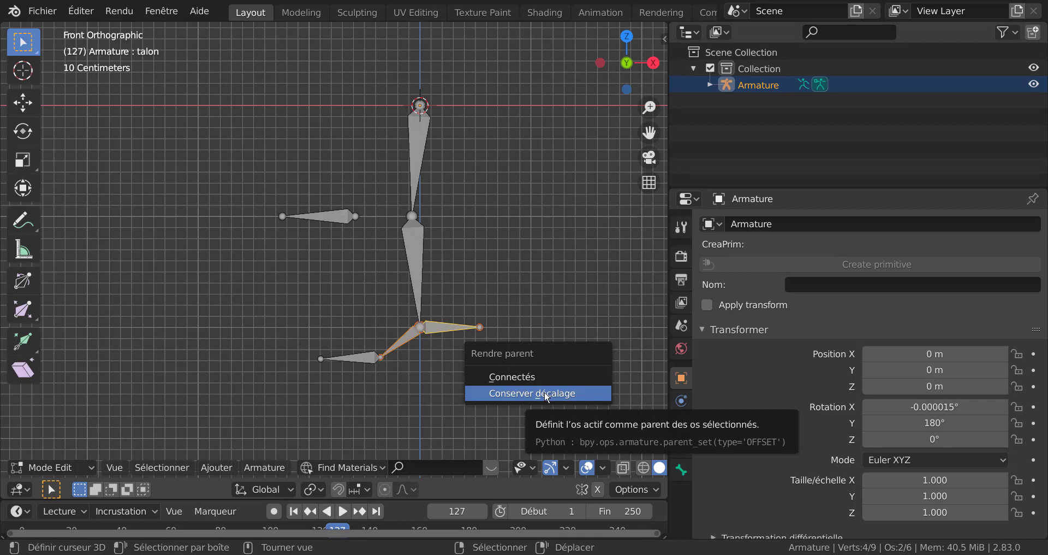
{"action": "left_click", "coordinate": [546, 393]}
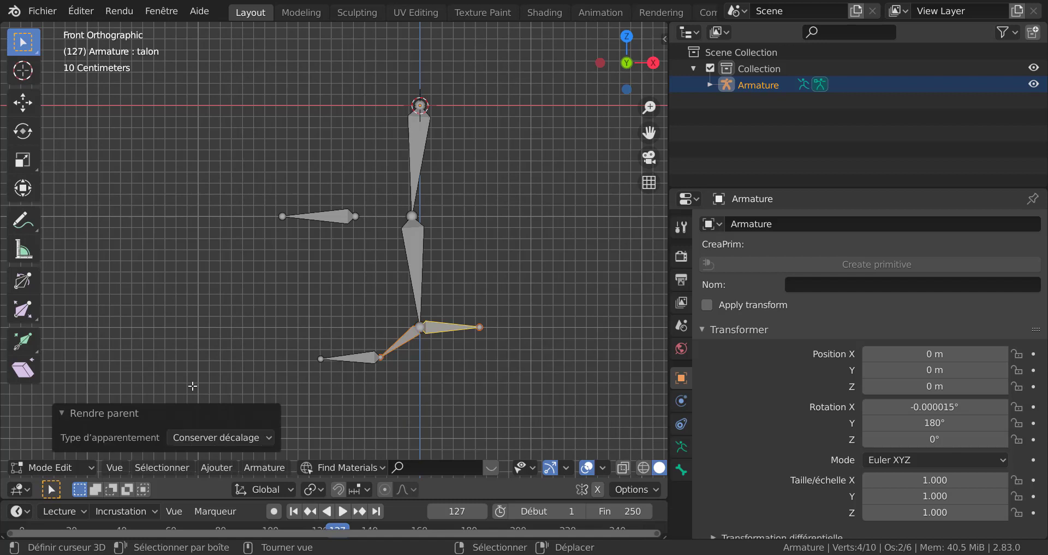
{"action": "left_click", "coordinate": [32, 468]}
{"action": "left_click", "coordinate": [32, 410]}
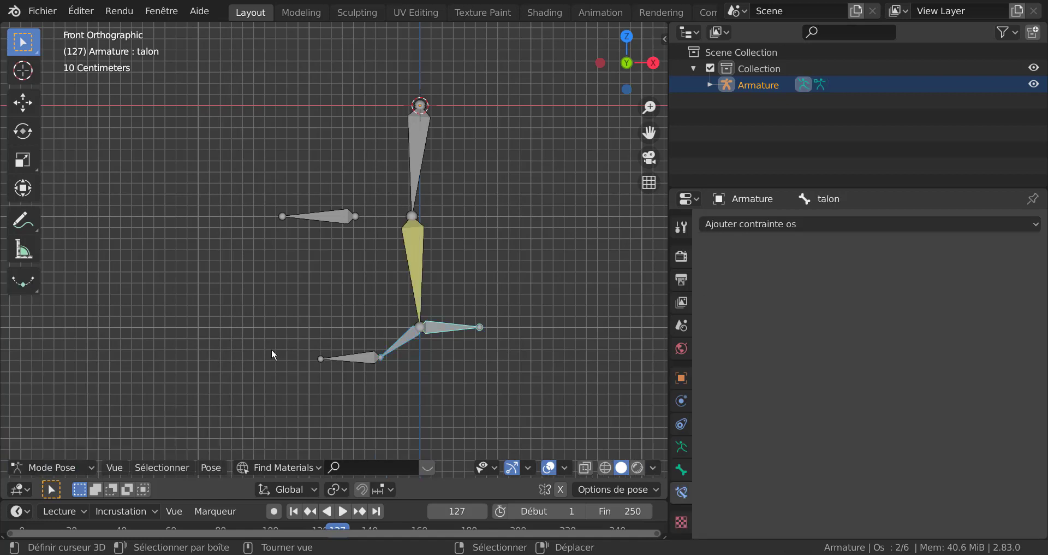
- Test the new foot parenting by moving only the talon bone, and cancel the move
{"action": "left_click", "coordinate": [455, 327]}
{"action": "key", "text": "g"}
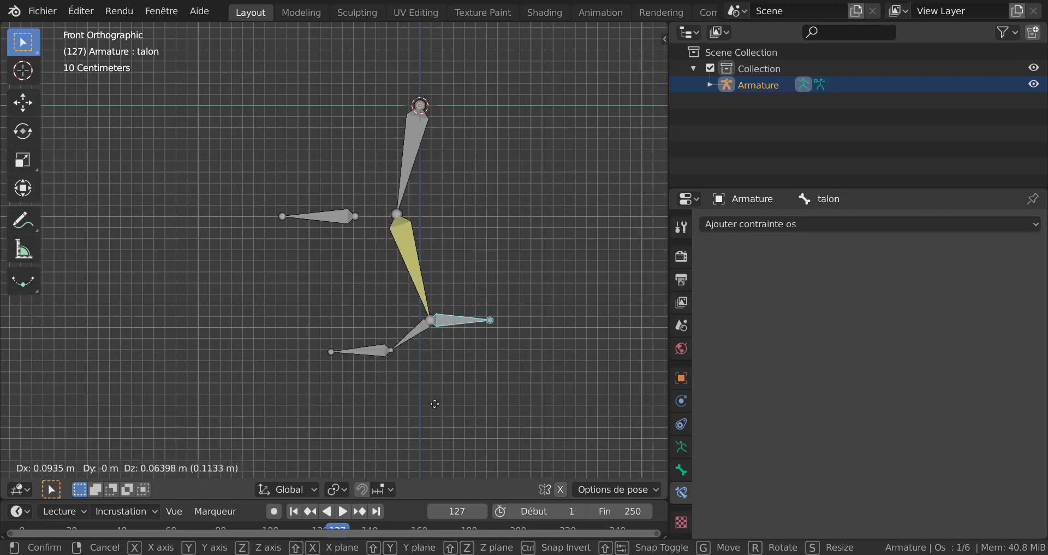
{"action": "left_click", "coordinate": [470, 296]}
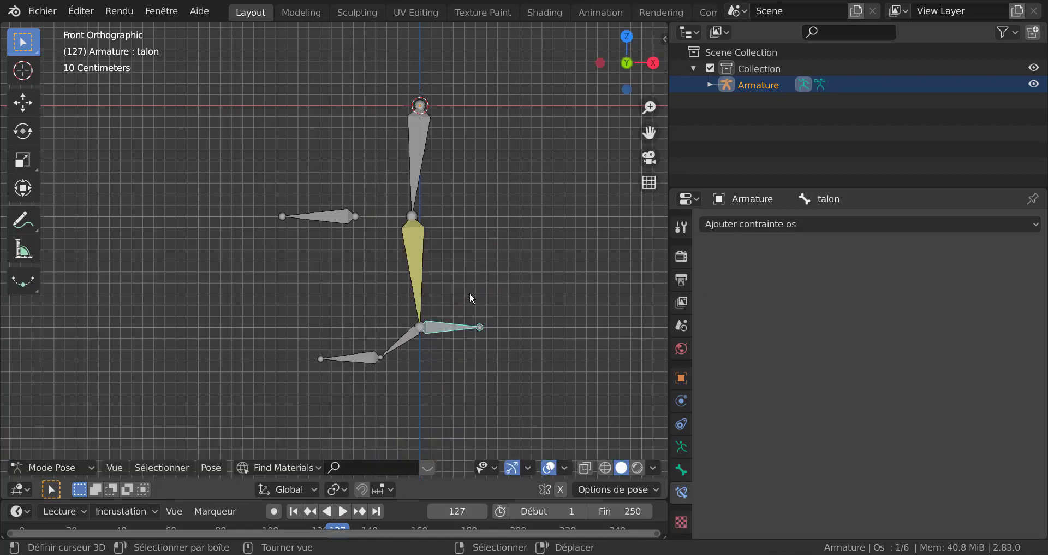
- Test rotating and then freely moving the talon bone, cancelling both transforms
{"action": "key", "text": "r"}
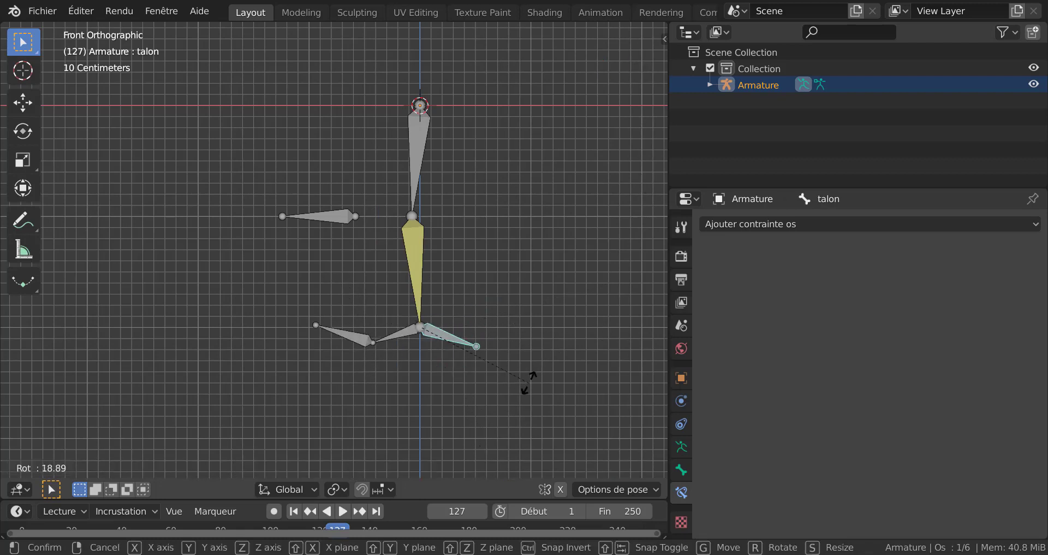
{"action": "left_click", "coordinate": [529, 382]}
{"action": "key", "text": "g"}
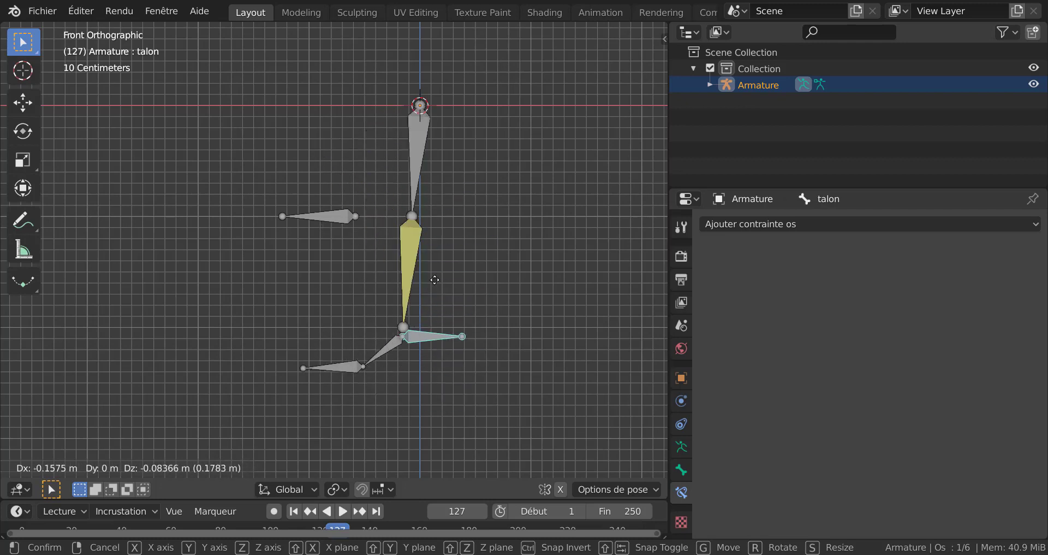
{"action": "left_click", "coordinate": [428, 314]}
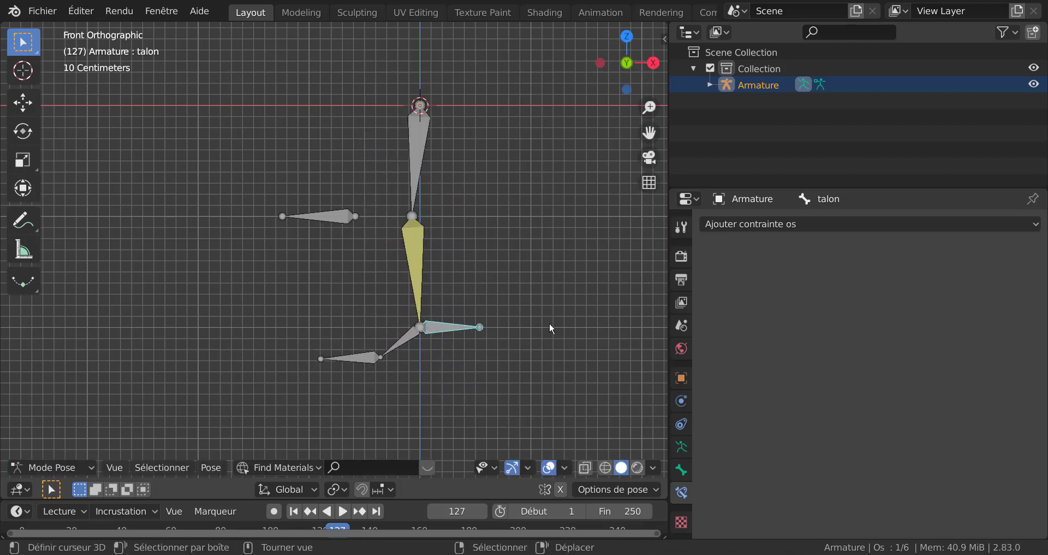
- Add a Copier position constraint to foot bone Bone.002, targeting Armature bone Bone.003 with Tête/queue set to 1.000
{"action": "left_click", "coordinate": [404, 341]}
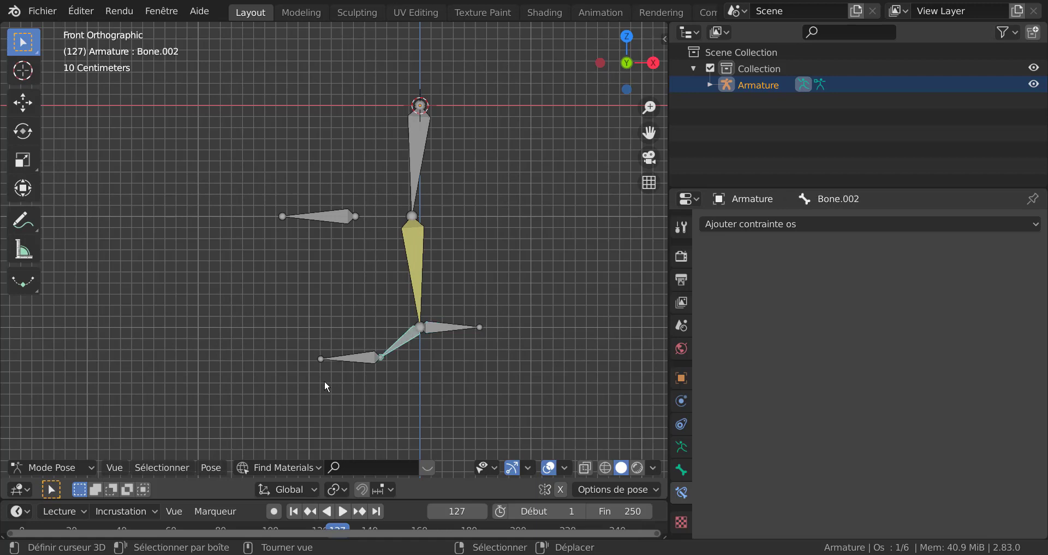
{"action": "left_click", "coordinate": [870, 221]}
{"action": "left_click", "coordinate": [676, 262]}
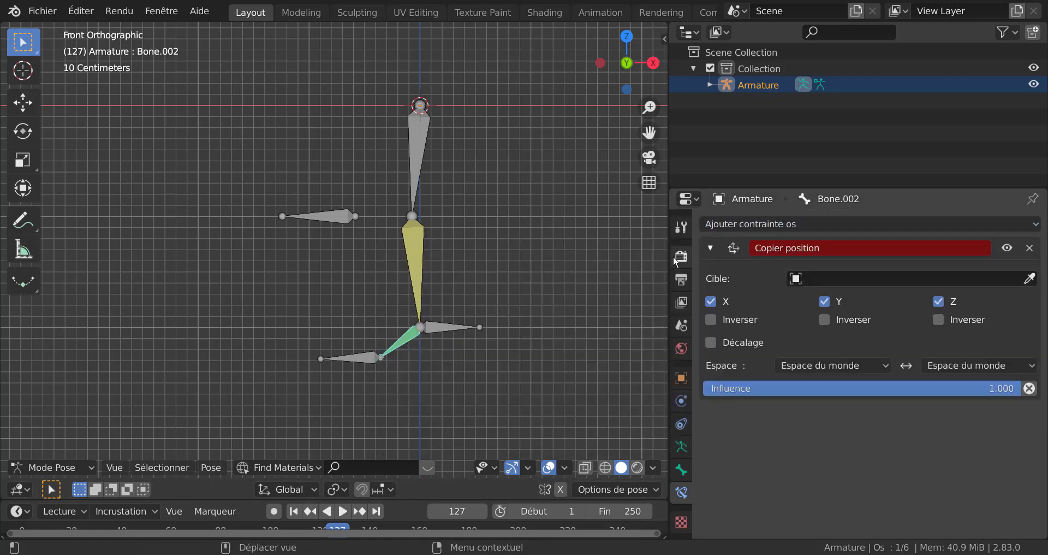
{"action": "left_click", "coordinate": [888, 280]}
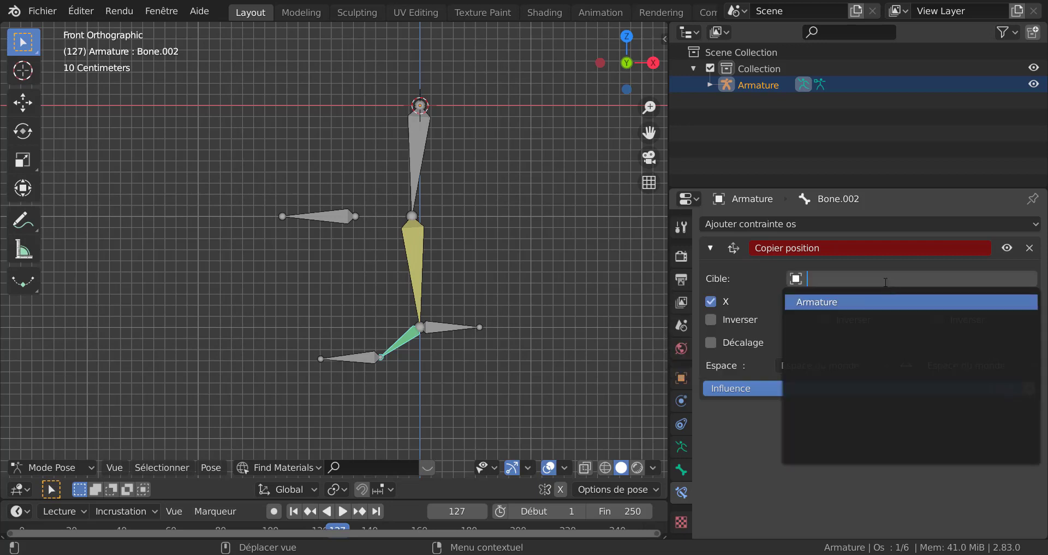
{"action": "left_click", "coordinate": [838, 302]}
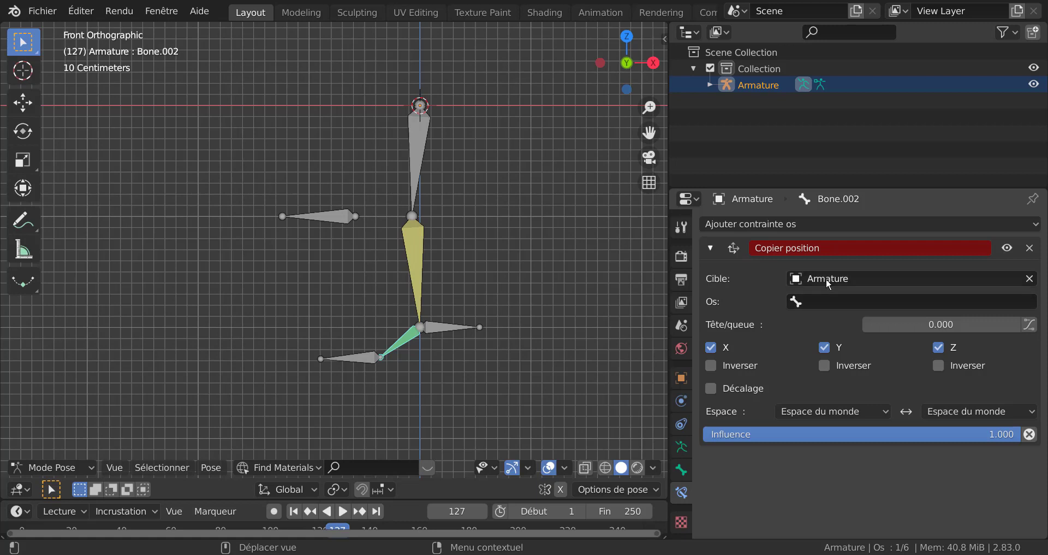
{"action": "left_click", "coordinate": [846, 299]}
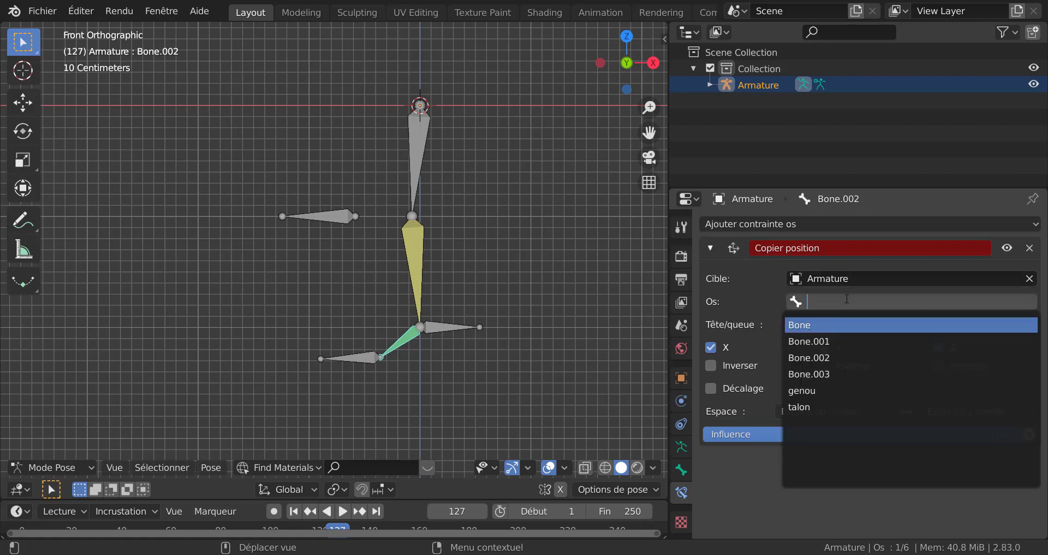
{"action": "left_click", "coordinate": [840, 375]}
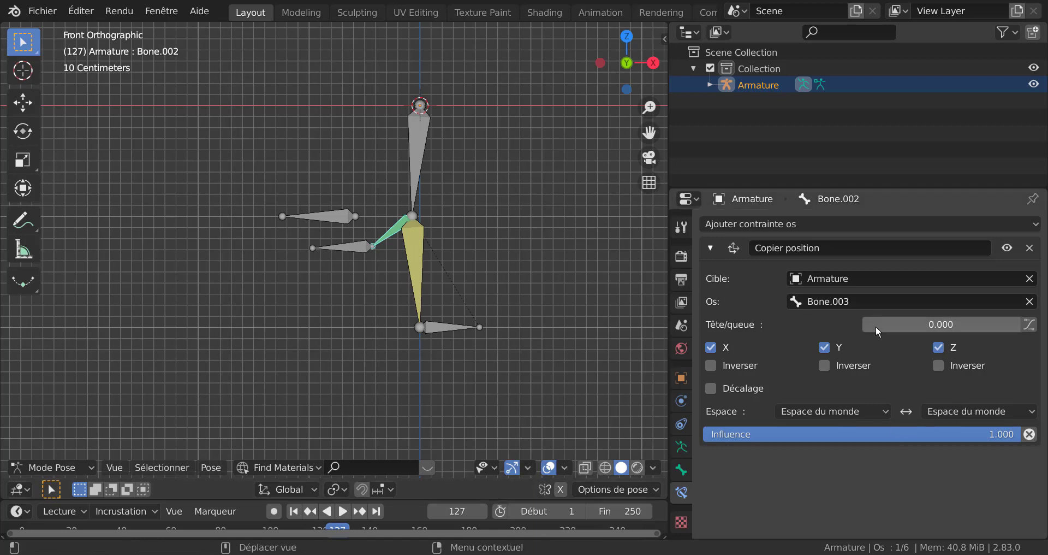
{"action": "left_click_drag", "start_coordinate": [889, 320], "coordinate": [1021, 322]}
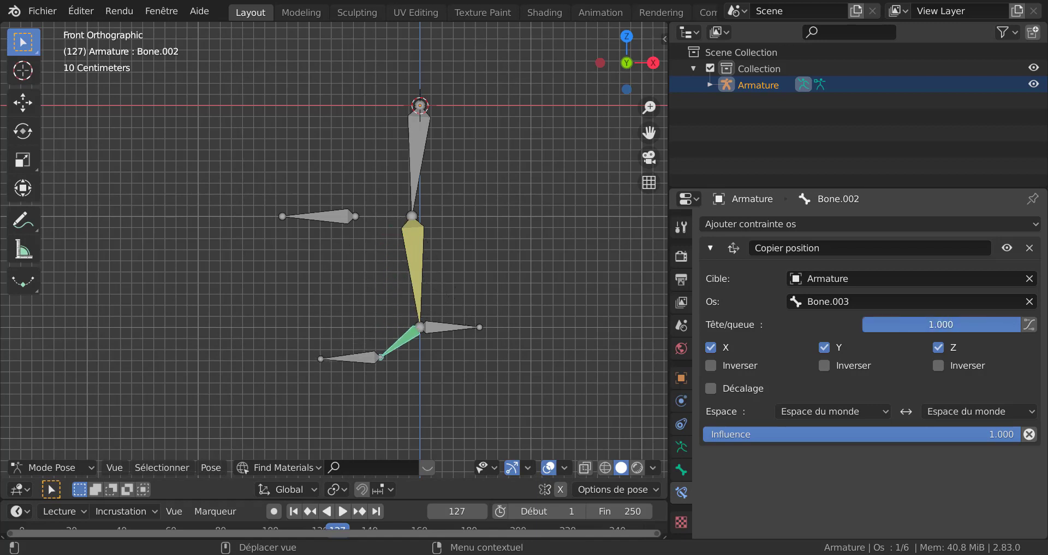
- Test the new constraint by rotating and moving the talon bone in front and perspective views, cancelling every transform
{"action": "left_click", "coordinate": [440, 326]}
{"action": "key", "text": "r"}
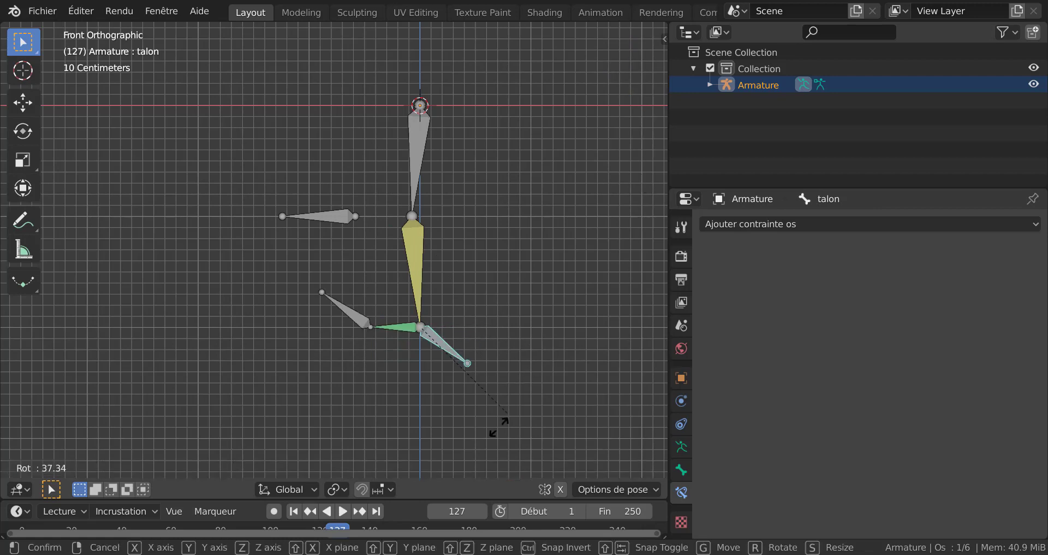
{"action": "key", "text": "Escape"}
{"action": "middle_click_drag", "start_coordinate": [509, 378], "coordinate": [493, 397]}
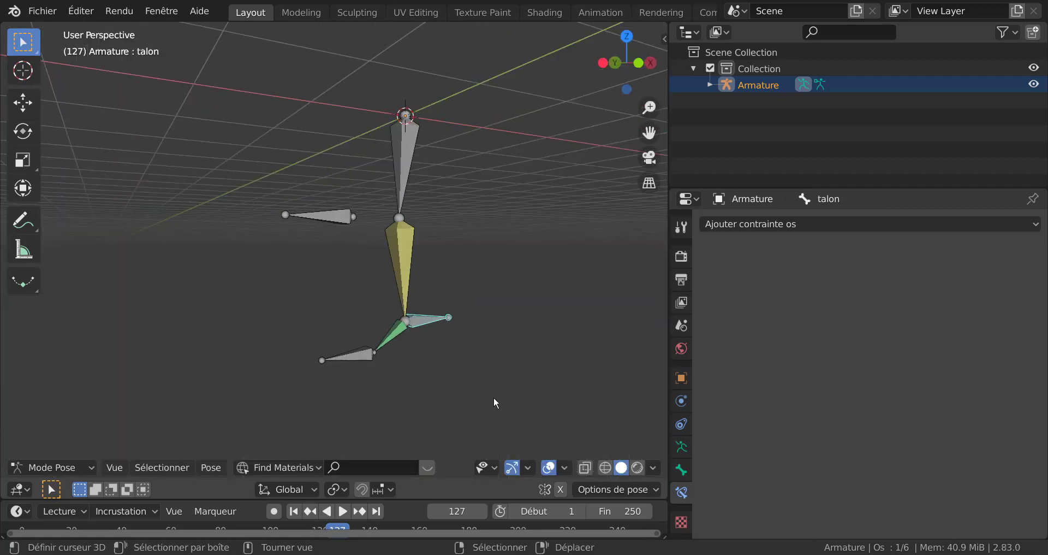
{"action": "key", "text": "r"}
{"action": "left_click", "coordinate": [499, 365]}
{"action": "middle_click_drag", "start_coordinate": [499, 365], "coordinate": [458, 365]}
{"action": "key", "text": "g"}
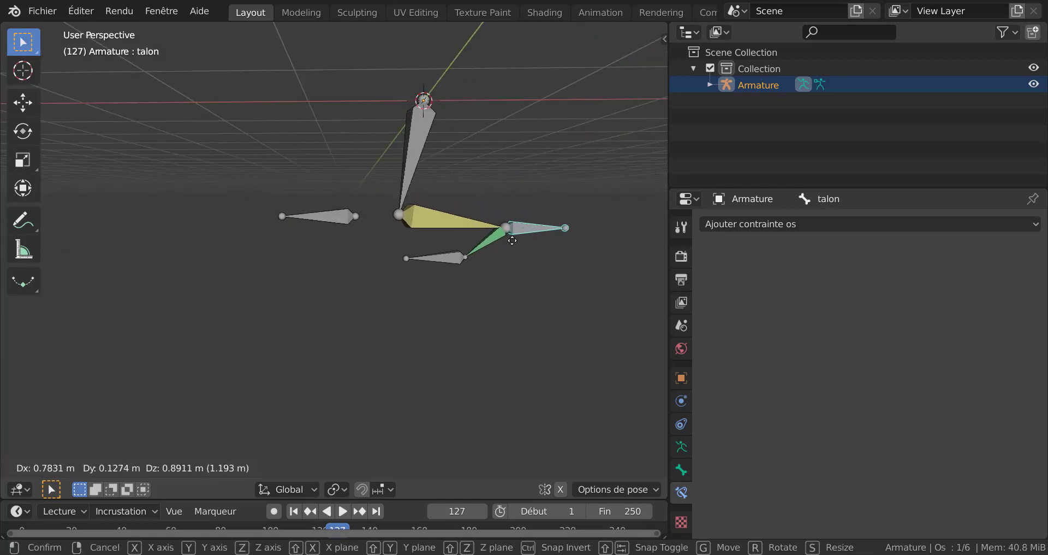
{"action": "left_click", "coordinate": [511, 377]}
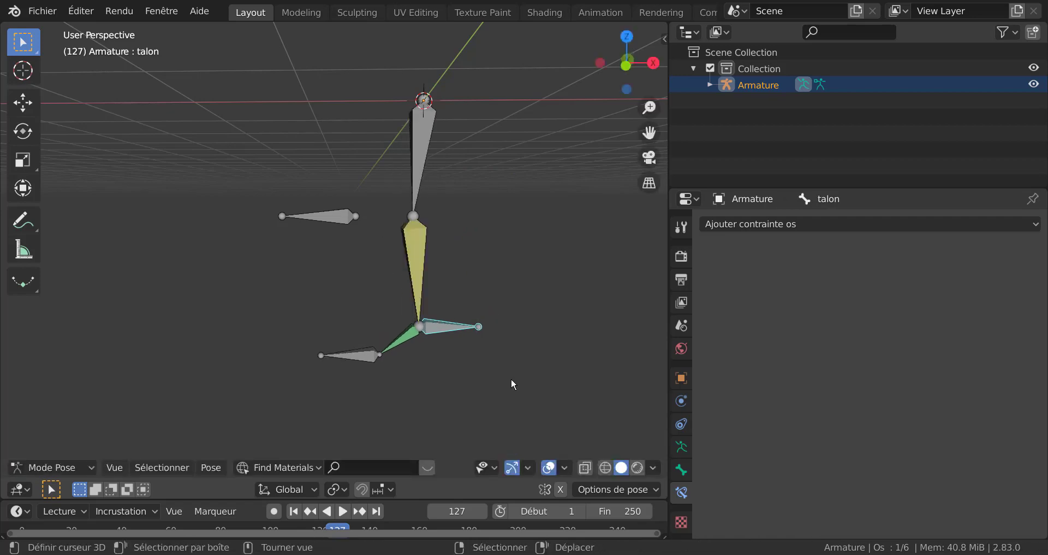
- In front view, raise the talon bone about 0.48 m along the Z axis
{"action": "key", "text": "KP_1"}
{"action": "key", "text": "g"}
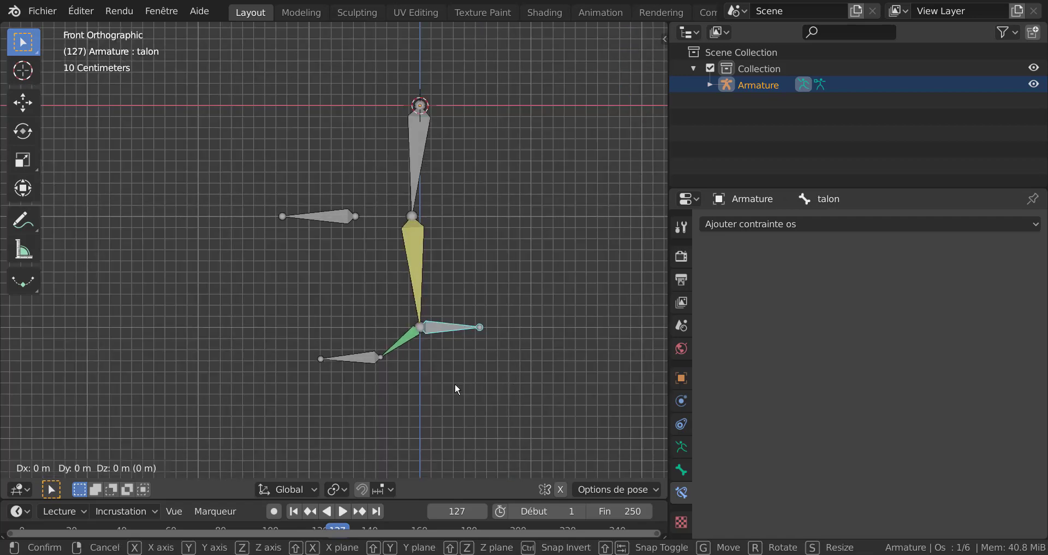
{"action": "key", "text": "z"}
{"action": "left_click", "coordinate": [464, 330]}
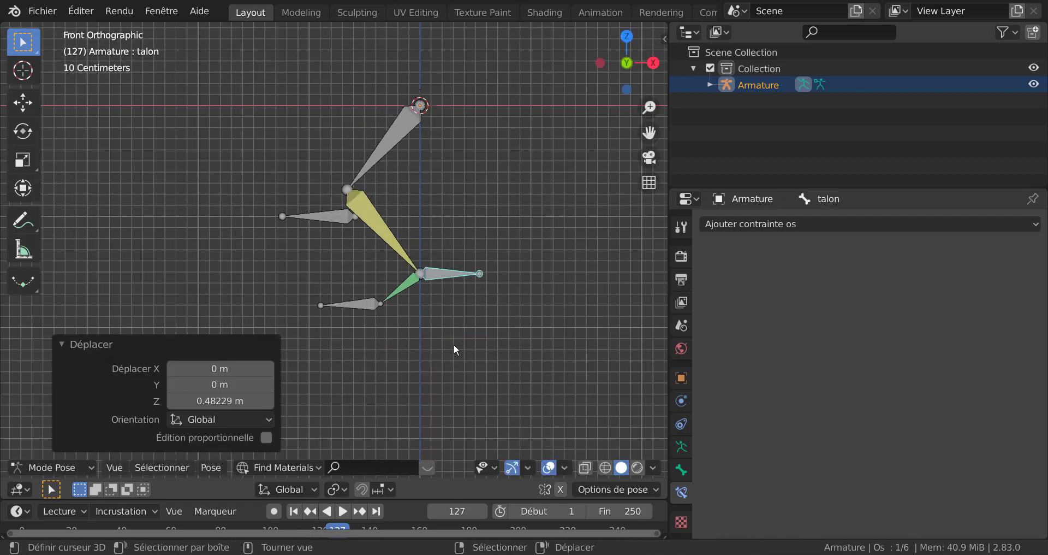
- Test rotating the talon bone around the global Z axis, cancel the rotation, and return to front view
{"action": "middle_click_drag", "start_coordinate": [453, 343], "coordinate": [547, 360]}
{"action": "key", "text": "r"}
{"action": "key", "text": "z"}
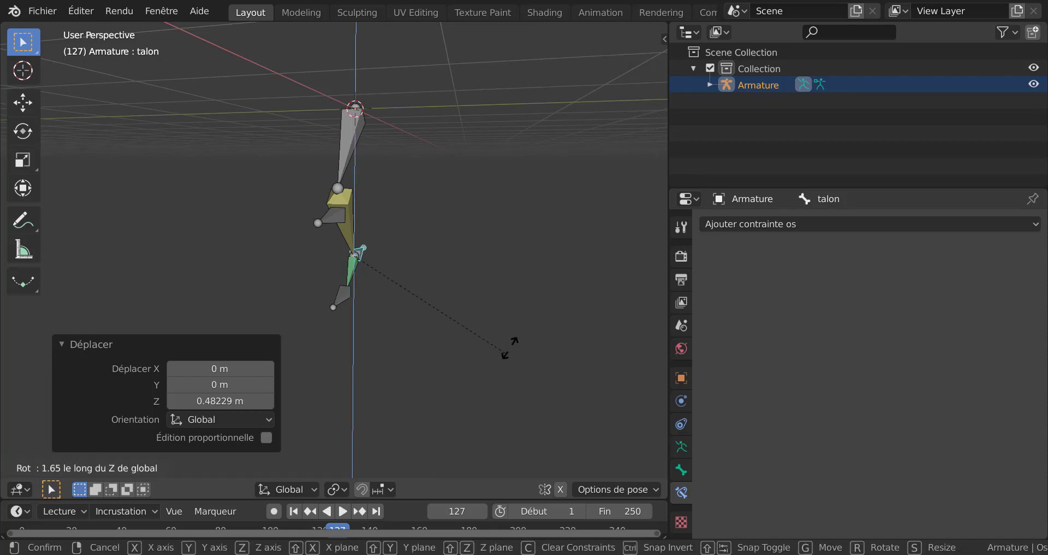
{"action": "right_click", "coordinate": [471, 333]}
{"action": "middle_click_drag", "start_coordinate": [470, 333], "coordinate": [428, 354]}
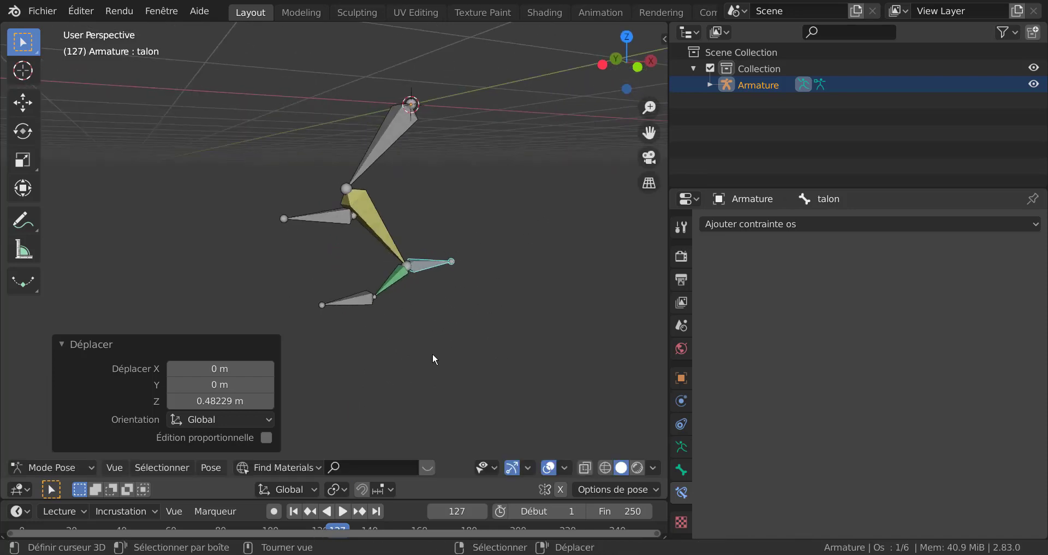
{"action": "key", "text": "KP_1"}
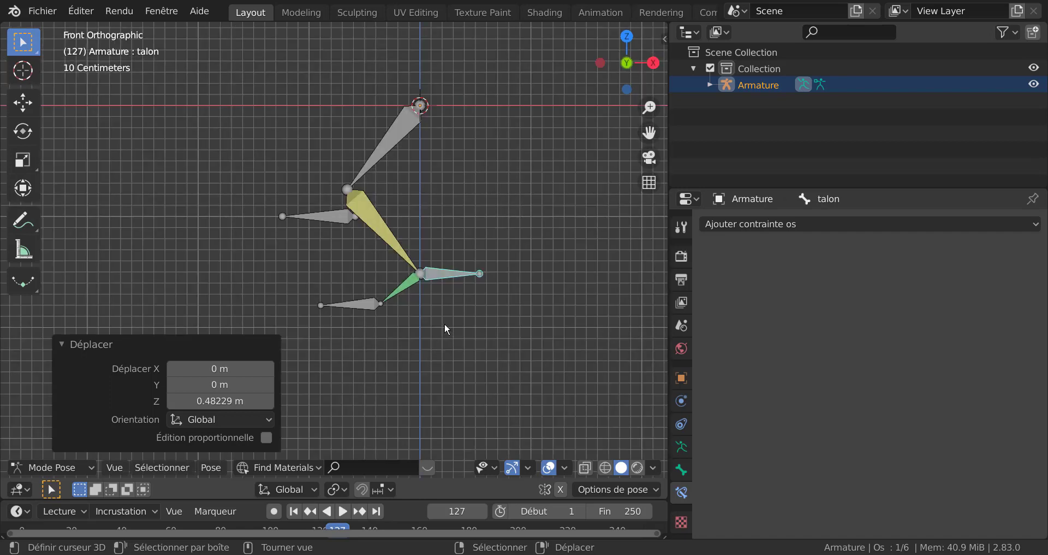
- Try pulling the talon bone far below the leg, cancel that, and lower the bone about 0.32 m along Z
{"action": "key", "text": "g"}
{"action": "key", "text": "z"}
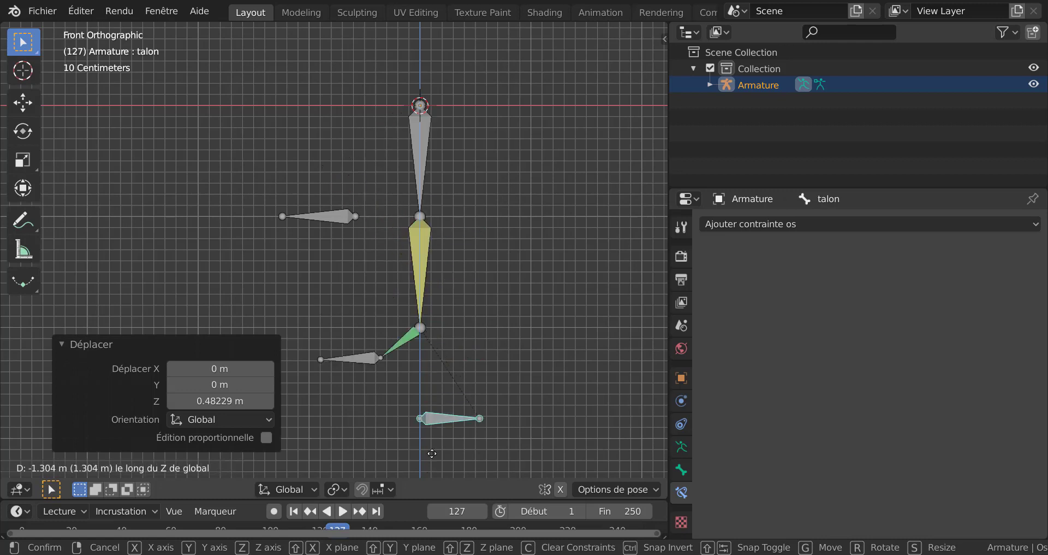
{"action": "key", "text": "Escape"}
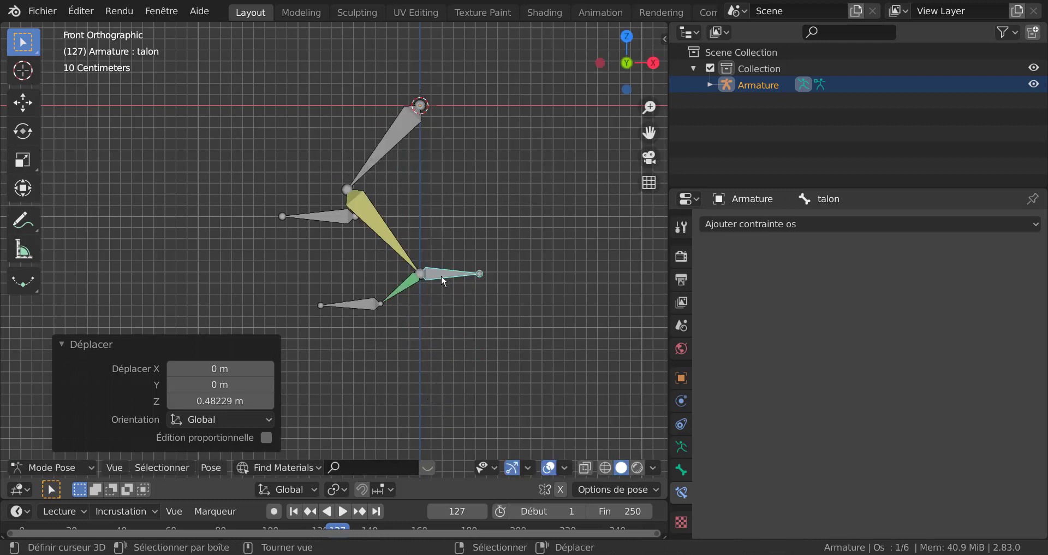
{"action": "key", "text": "g"}
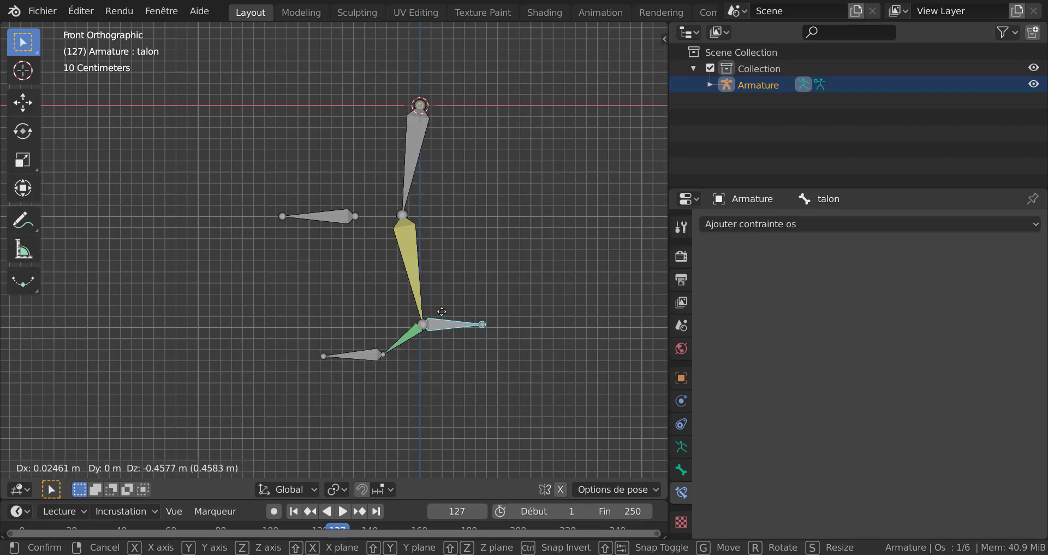
{"action": "left_click", "coordinate": [441, 312]}
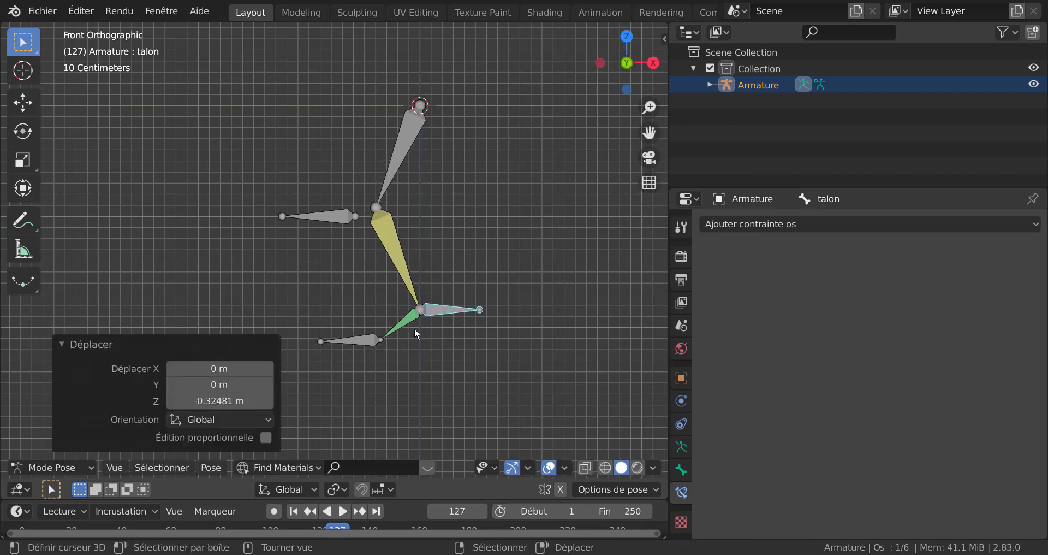
- Select the lower leg bone Bone.003 and show the armature in front view with wireframe shading
{"action": "left_click", "coordinate": [332, 339]}
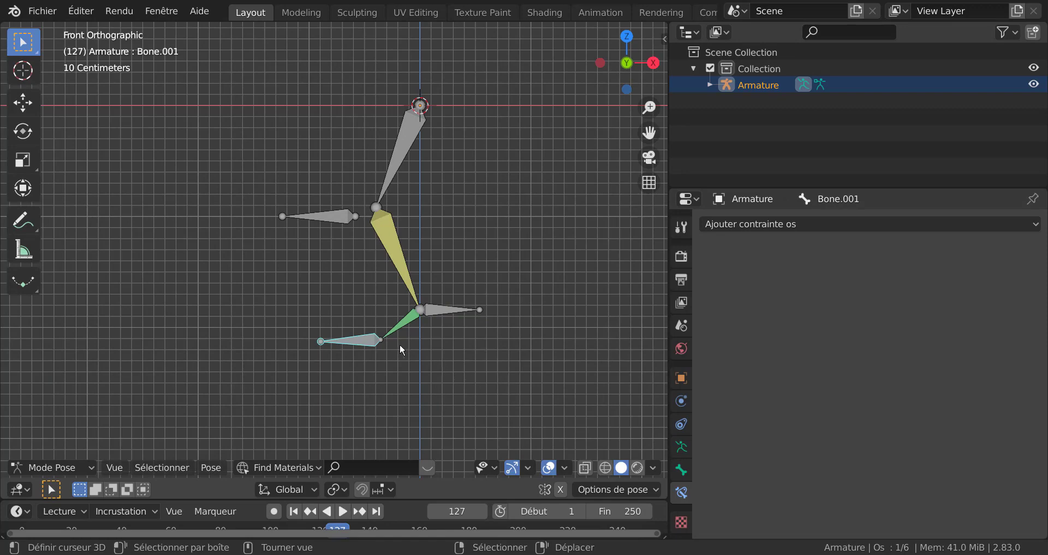
{"action": "middle_click_drag", "start_coordinate": [359, 365], "coordinate": [429, 328]}
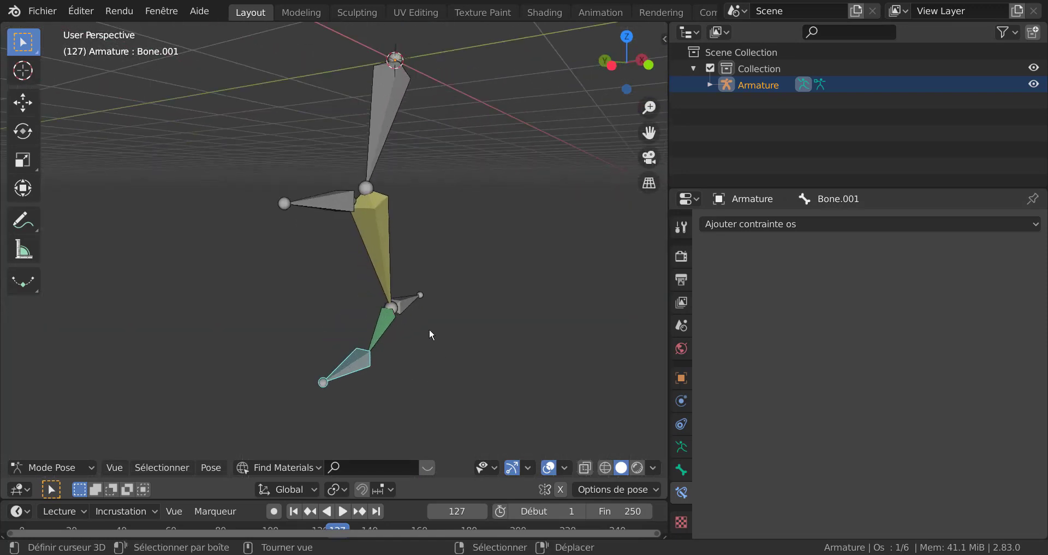
{"action": "middle_click_drag", "start_coordinate": [493, 324], "coordinate": [517, 284]}
{"action": "left_click", "coordinate": [428, 280]}
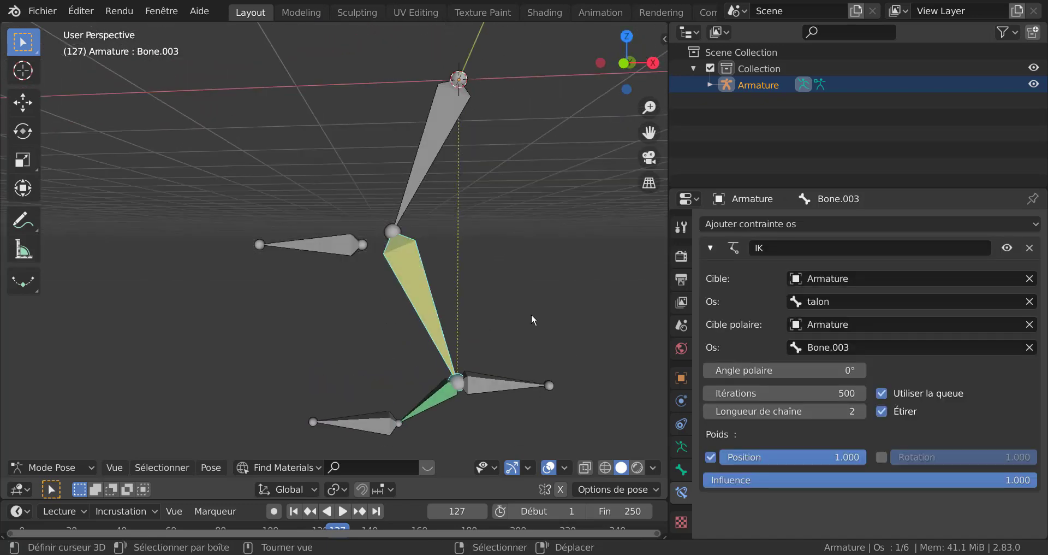
{"action": "key", "text": "KP_1"}
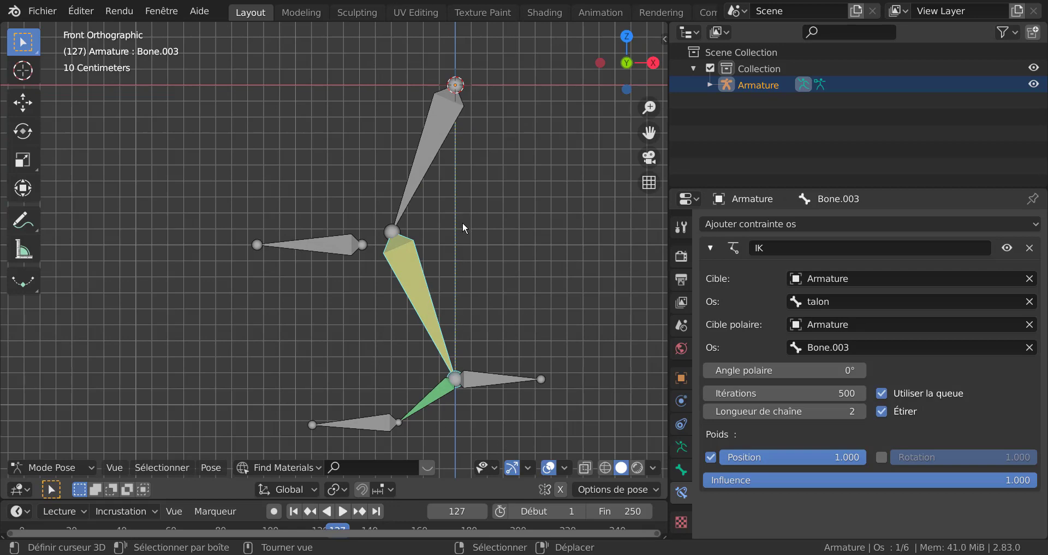
{"action": "scroll", "coordinate": [463, 222], "scroll_direction": "up", "scroll_amount": 1}
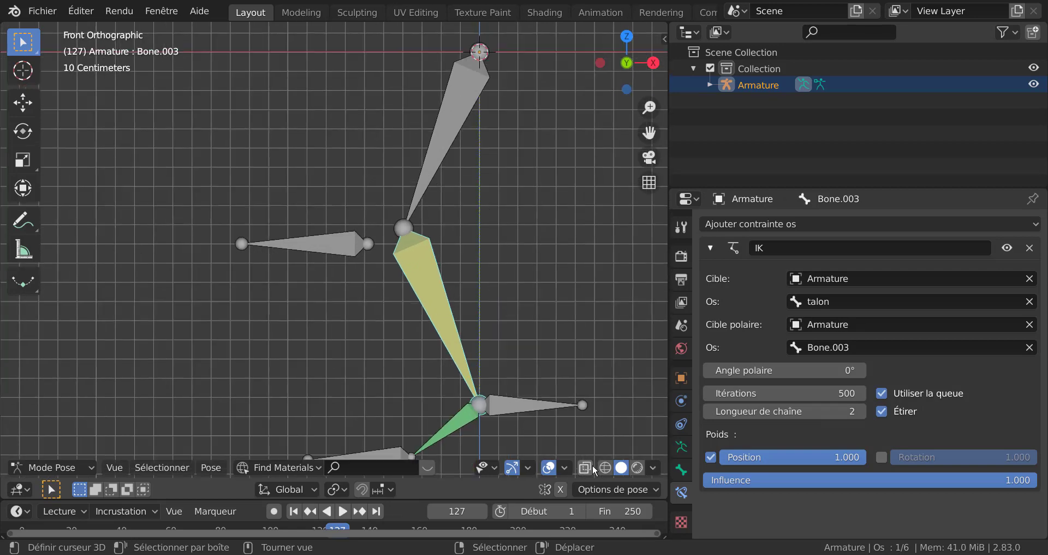
{"action": "left_click", "coordinate": [605, 466]}
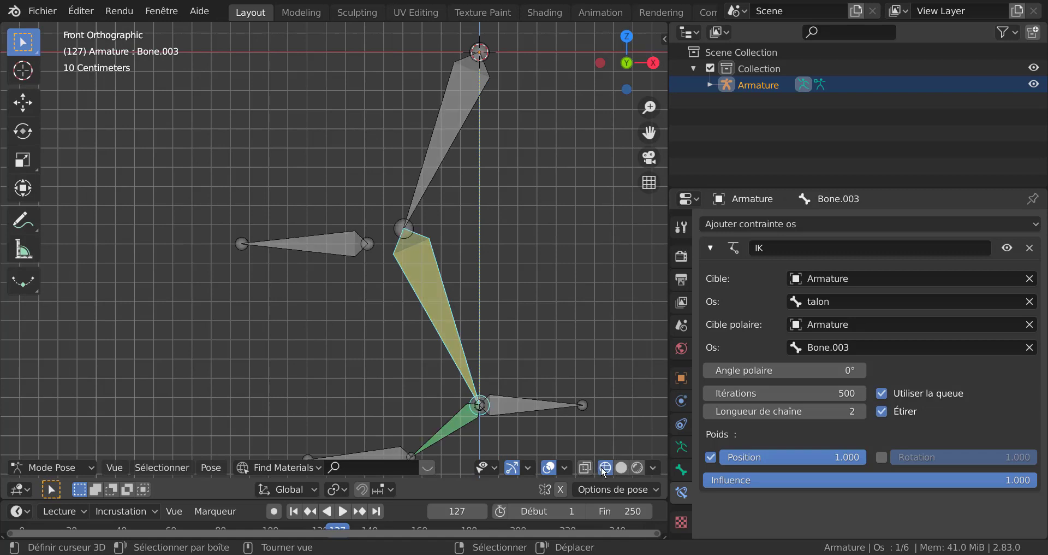
{"action": "middle_click_drag", "start_coordinate": [537, 333], "coordinate": [516, 280], "text": "shift"}
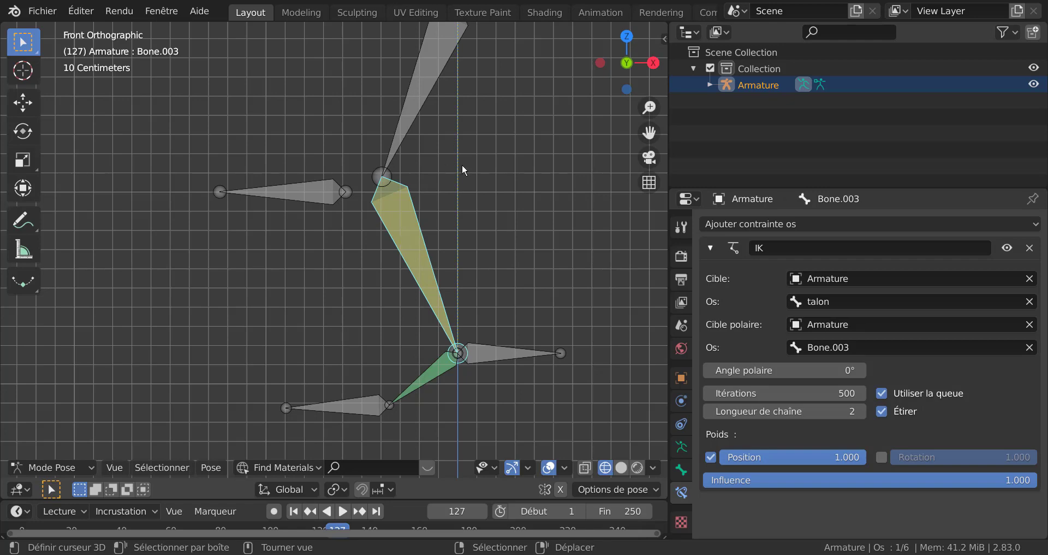
- Select the talon bone and examine its joint with the lower leg and foot bones in front view
{"action": "scroll", "coordinate": [460, 126], "scroll_direction": "down", "scroll_amount": 2}
{"action": "middle_click_drag", "start_coordinate": [455, 145], "coordinate": [448, 178], "text": "shift"}
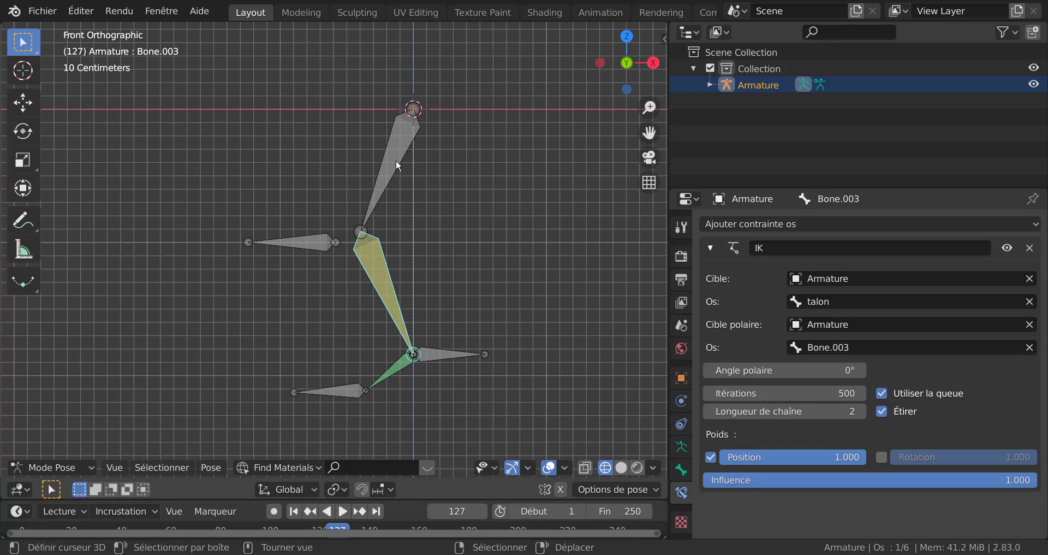
{"action": "middle_click_drag", "start_coordinate": [467, 249], "coordinate": [487, 185], "text": "shift"}
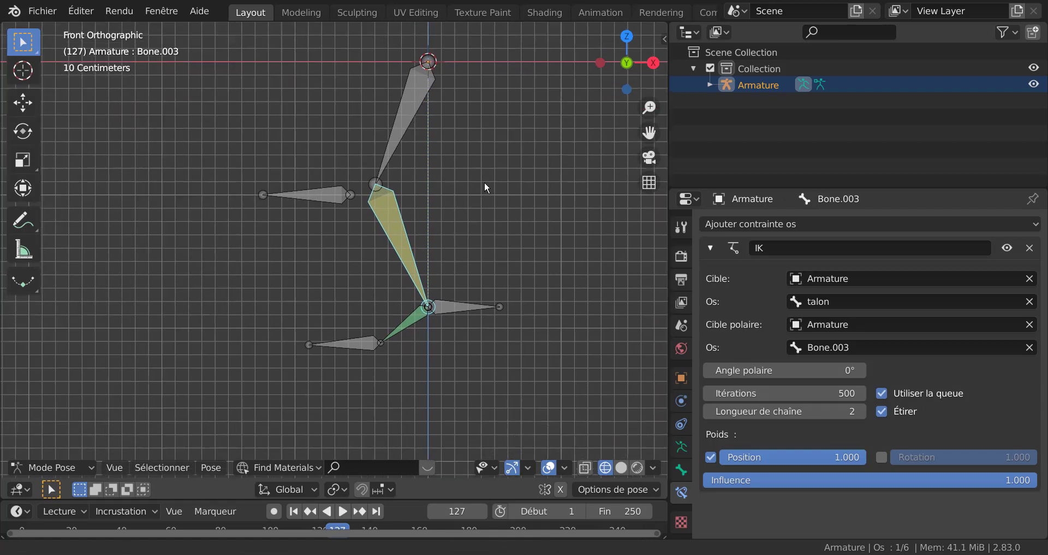
{"action": "left_click", "coordinate": [452, 306]}
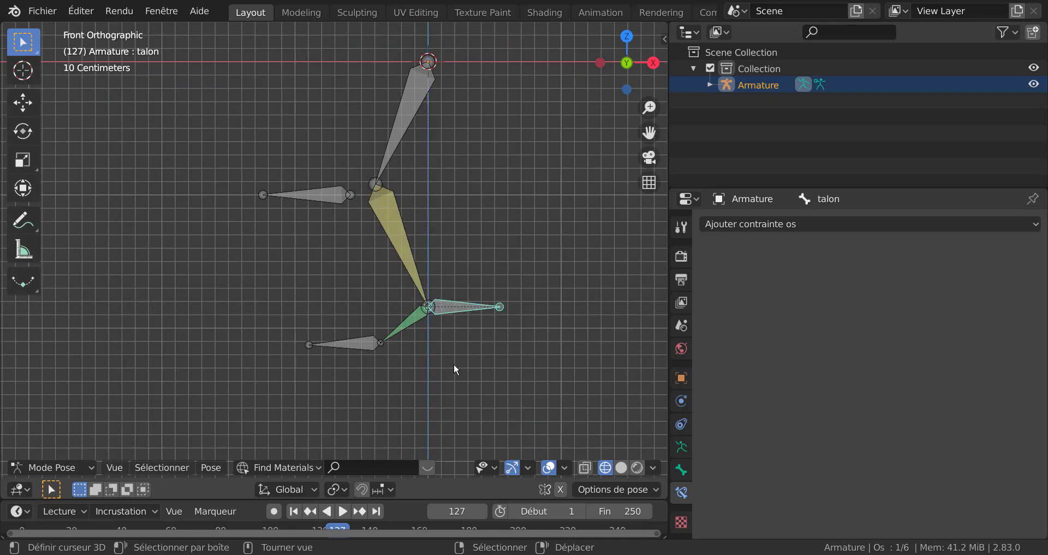
{"action": "scroll", "coordinate": [456, 364], "scroll_direction": "up", "scroll_amount": 2}
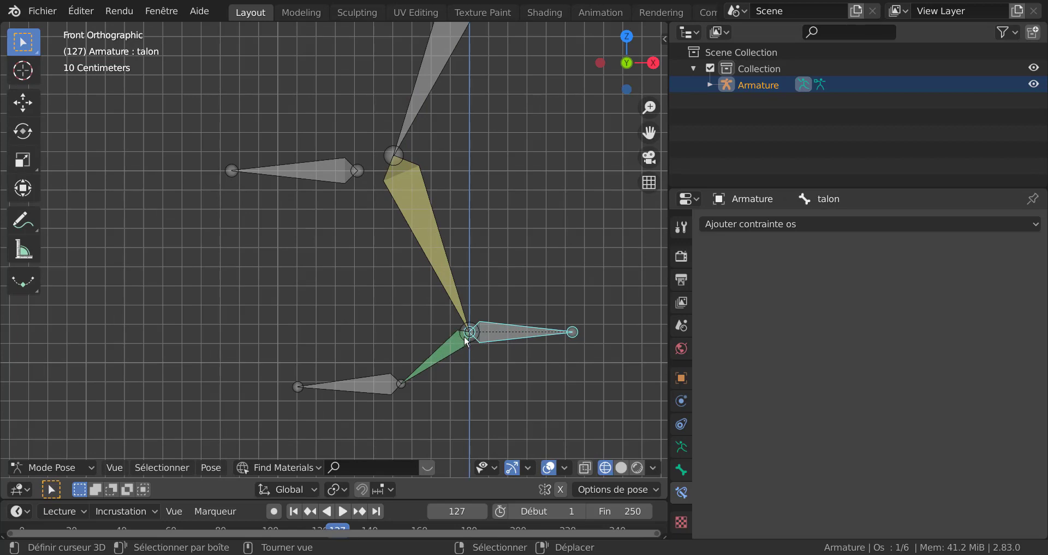
{"action": "scroll", "coordinate": [466, 339], "scroll_direction": "down", "scroll_amount": 3}
{"action": "scroll", "coordinate": [458, 261], "scroll_direction": "up", "scroll_amount": 2, "text": "shift"}
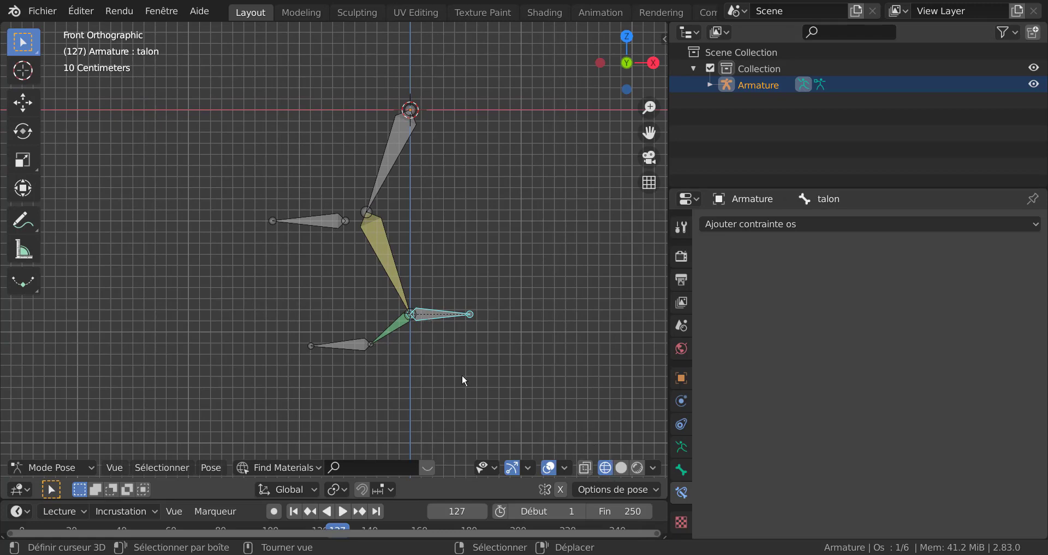
- Select the foot bones Bone.001 and Bone.002 in turn and examine the Copy Location constraint on Bone.002
{"action": "scroll", "coordinate": [462, 375], "scroll_direction": "up", "scroll_amount": 2}
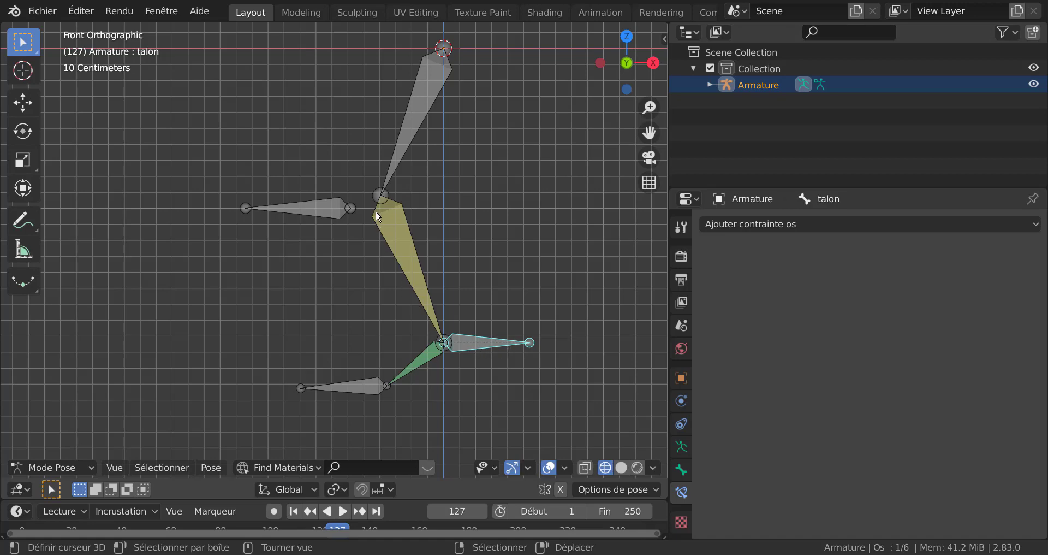
{"action": "scroll", "coordinate": [426, 321], "scroll_direction": "down", "scroll_amount": 3}
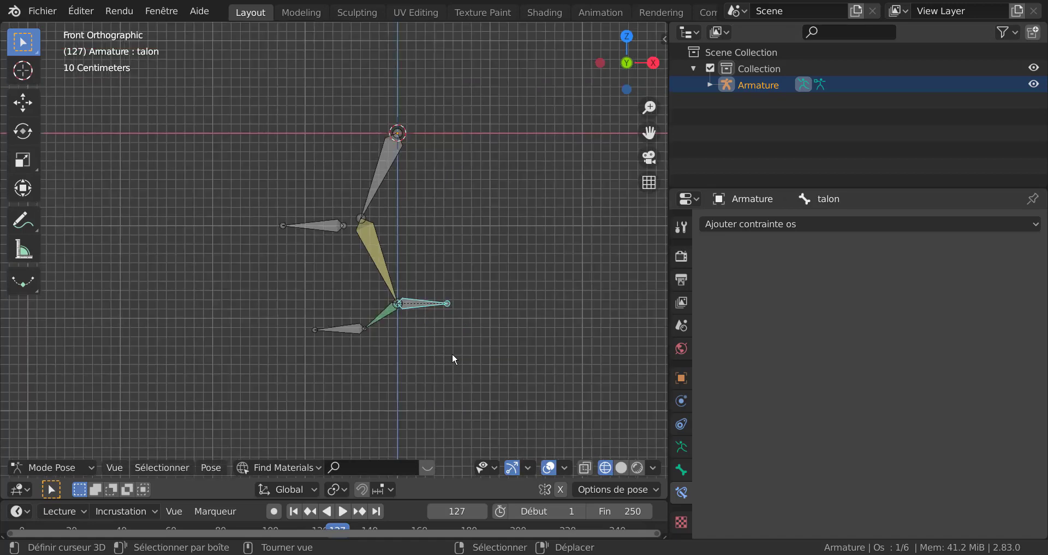
{"action": "scroll", "coordinate": [452, 355], "scroll_direction": "down", "scroll_amount": 1}
{"action": "scroll", "coordinate": [440, 318], "scroll_direction": "up", "scroll_amount": 2}
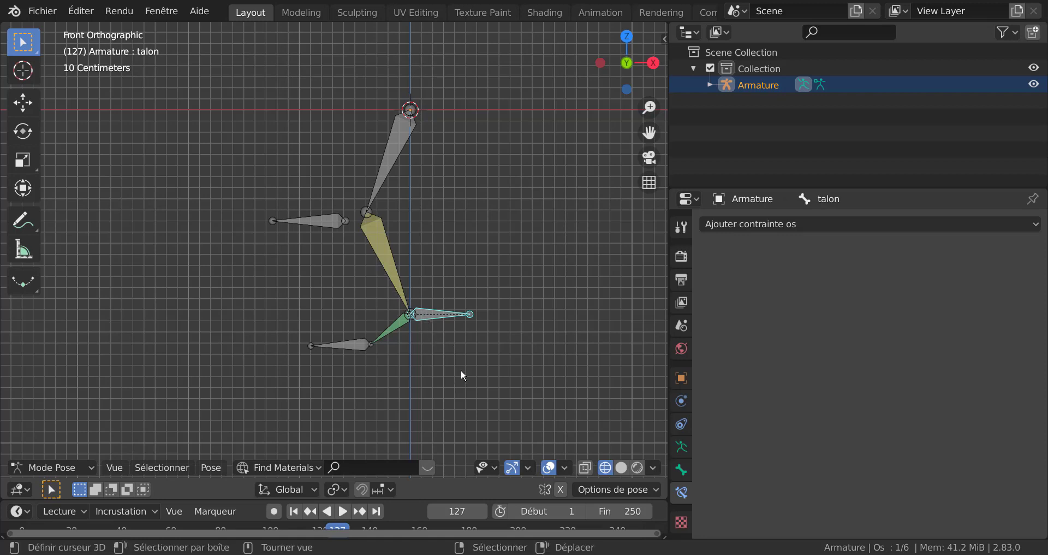
{"action": "middle_click_drag", "start_coordinate": [457, 357], "coordinate": [450, 382], "text": "shift"}
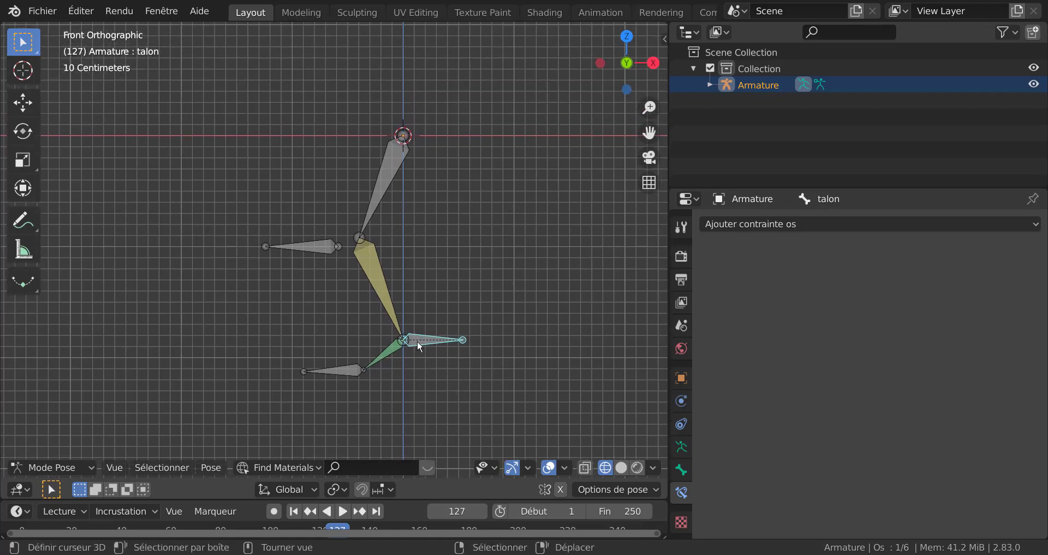
{"action": "left_click", "coordinate": [391, 351]}
{"action": "left_click", "coordinate": [353, 371]}
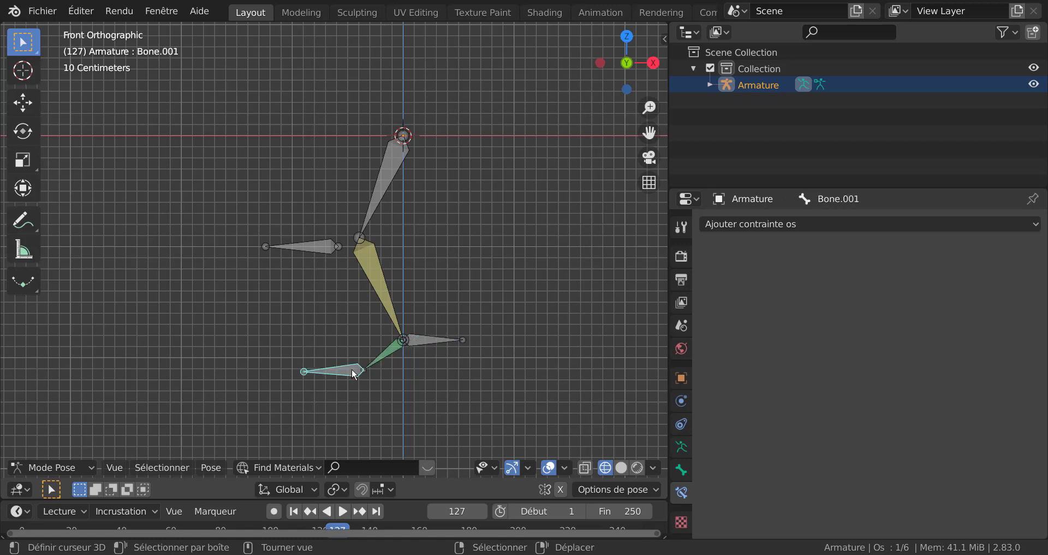
{"action": "left_click", "coordinate": [389, 314]}
{"action": "left_click", "coordinate": [380, 355]}
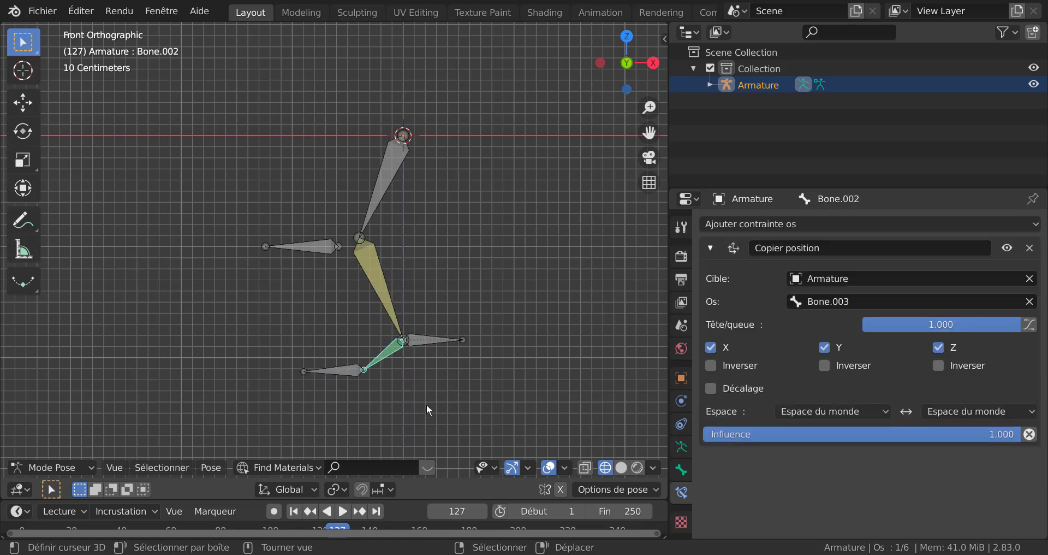
- Try rotating the green foot bone Bone.002 and the end foot bone Bone.001 in front view, cancelling each rotation
{"action": "key", "text": "r"}
{"action": "key", "text": "Escape"}
{"action": "left_click", "coordinate": [349, 373]}
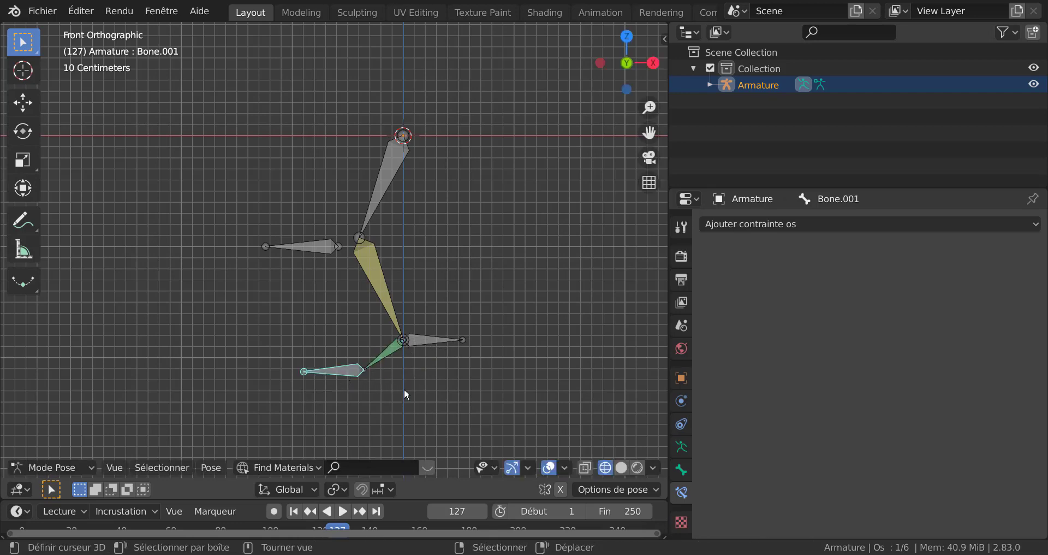
{"action": "key", "text": "r"}
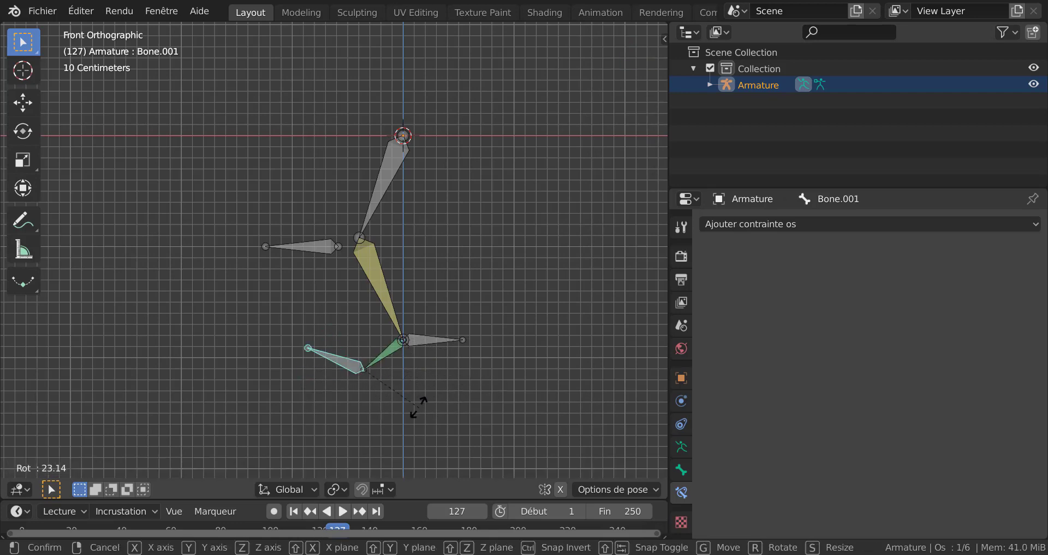
{"action": "key", "text": "Escape"}
- Select the genou bone and try rotating it and moving it along the global Y axis, cancelling both transforms
{"action": "mouse_move", "coordinate": [329, 254]}
{"action": "middle_mouse_down"}
{"action": "mouse_move", "coordinate": [387, 341]}
{"action": "mouse_move", "coordinate": [325, 250]}
{"action": "middle_mouse_up"}
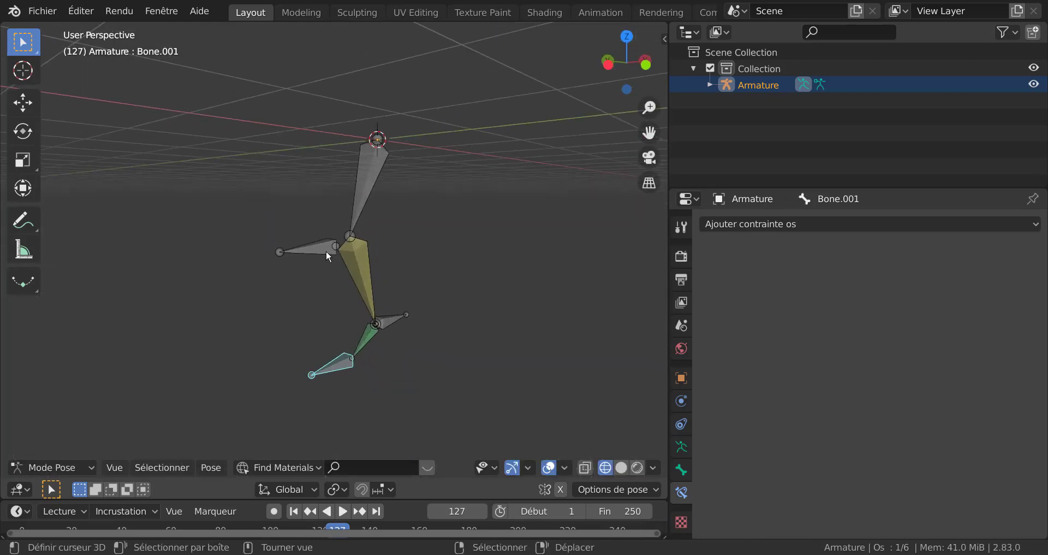
{"action": "left_click", "coordinate": [325, 250]}
{"action": "middle_click_drag", "start_coordinate": [320, 303], "coordinate": [426, 302]}
{"action": "scroll", "coordinate": [433, 305], "scroll_direction": "down", "scroll_amount": 1}
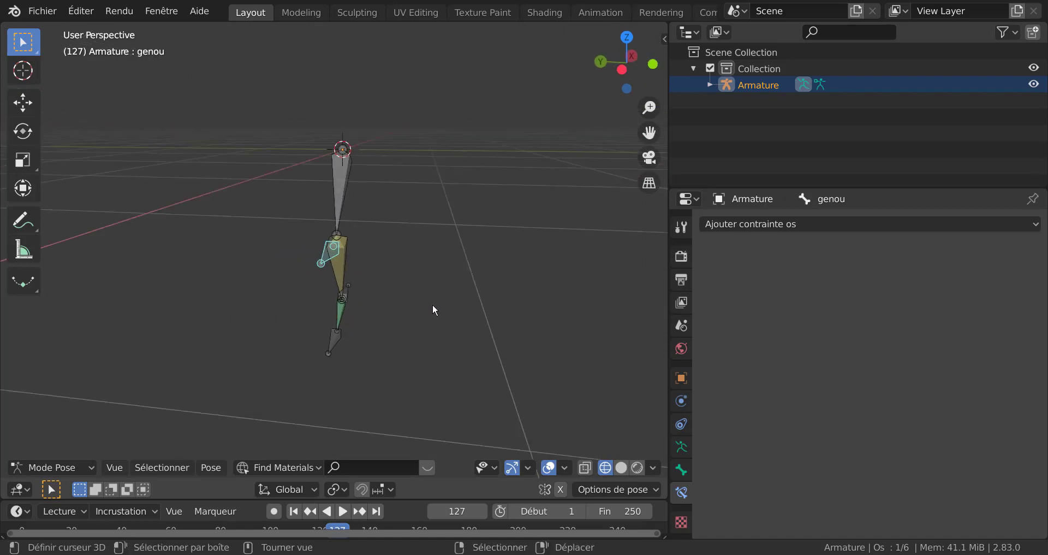
{"action": "key", "text": "r"}
{"action": "key", "text": "y"}
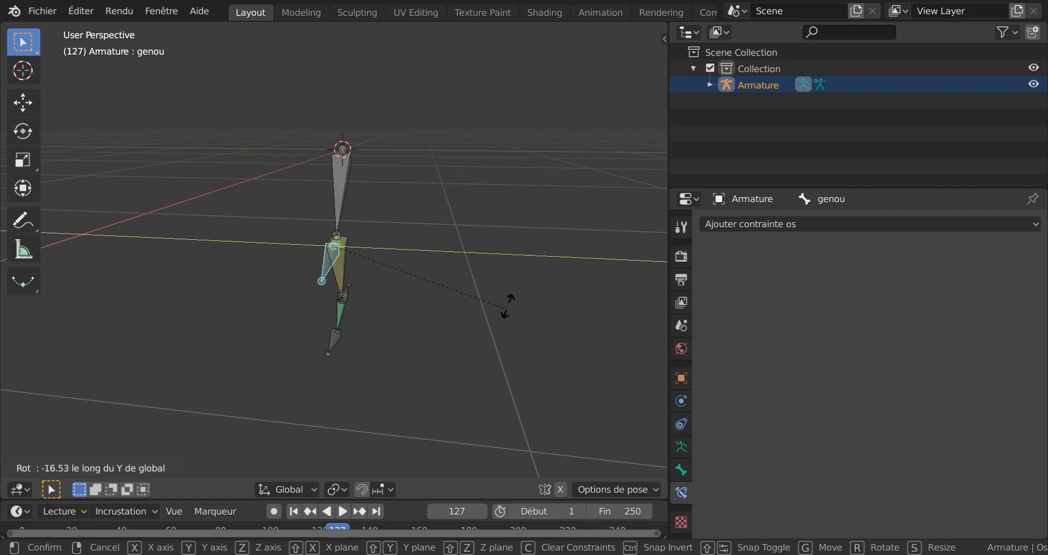
{"action": "key", "text": "Escape"}
{"action": "key", "text": "g"}
{"action": "key", "text": "y"}
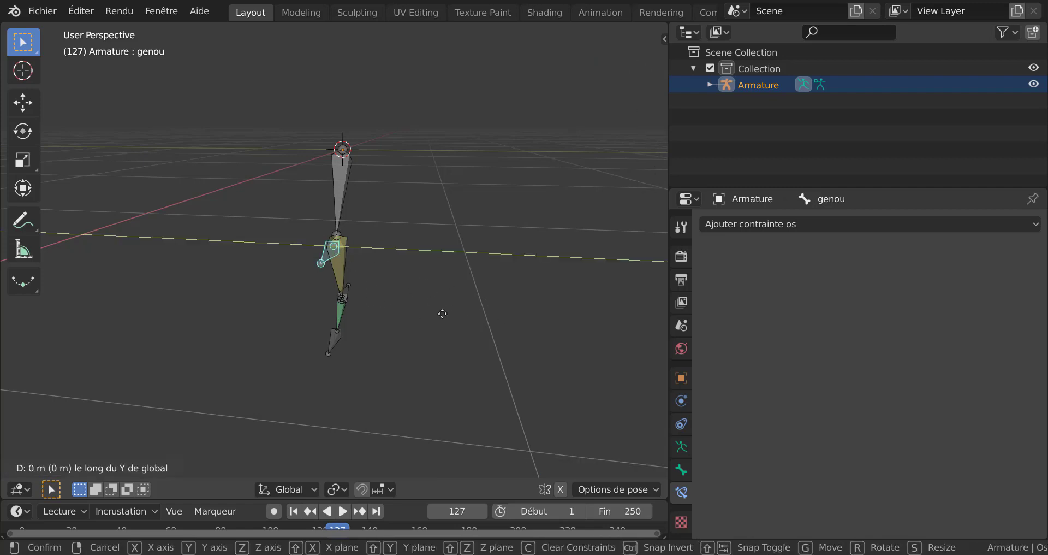
{"action": "right_click", "coordinate": [429, 319]}
- Try moving the genou bone freely in front view and cancel the move
{"action": "middle_click_drag", "start_coordinate": [430, 319], "coordinate": [356, 321]}
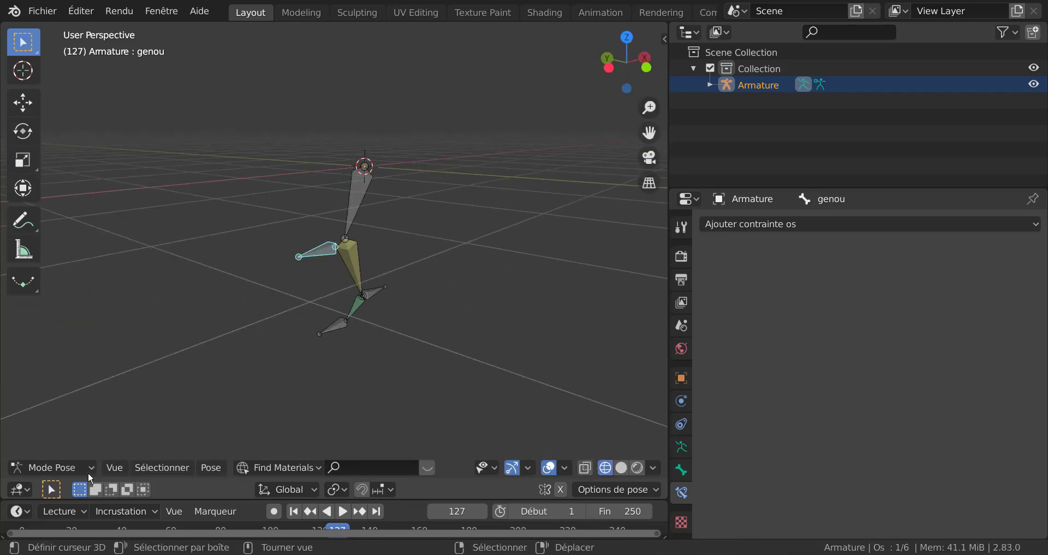
{"action": "middle_click_drag", "start_coordinate": [432, 336], "coordinate": [435, 331]}
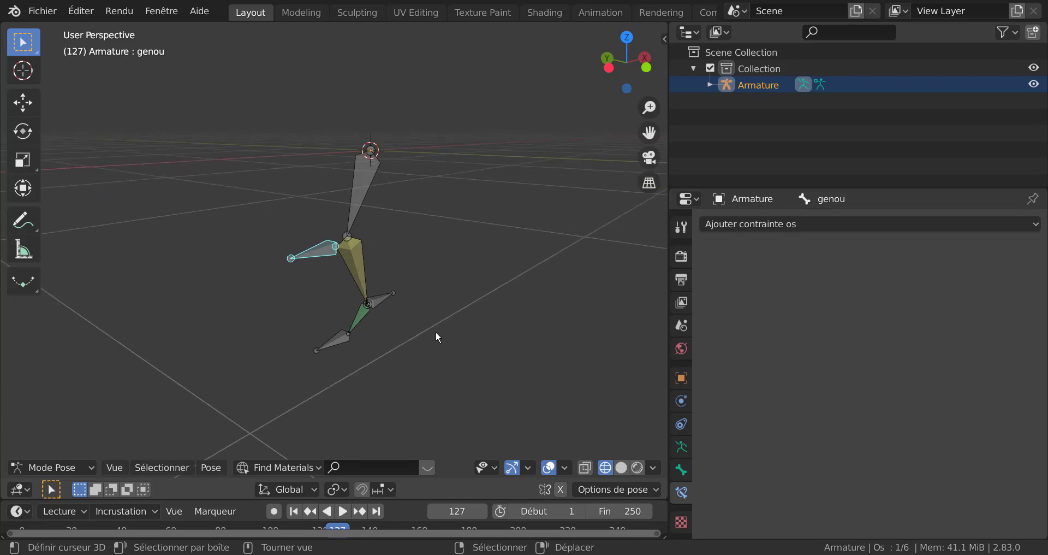
{"action": "key", "text": "KP_1"}
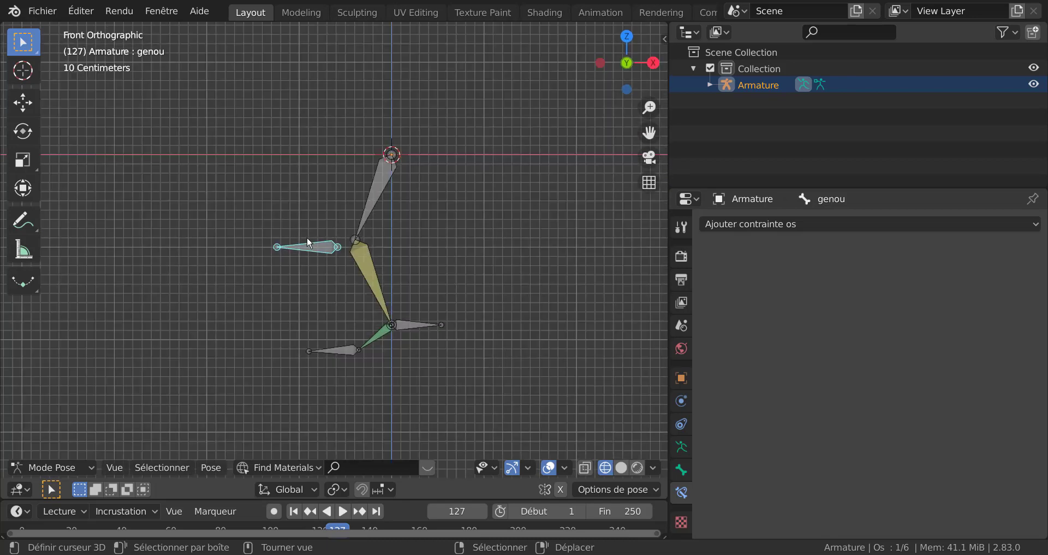
{"action": "key", "text": "g"}
{"action": "right_click", "coordinate": [361, 281]}
- Try rotating the lower leg bone Bone.003 and moving the genou bone in perspective view, cancelling both transforms
{"action": "middle_click_drag", "start_coordinate": [360, 281], "coordinate": [424, 304]}
{"action": "left_click", "coordinate": [328, 249]}
{"action": "key", "text": "r"}
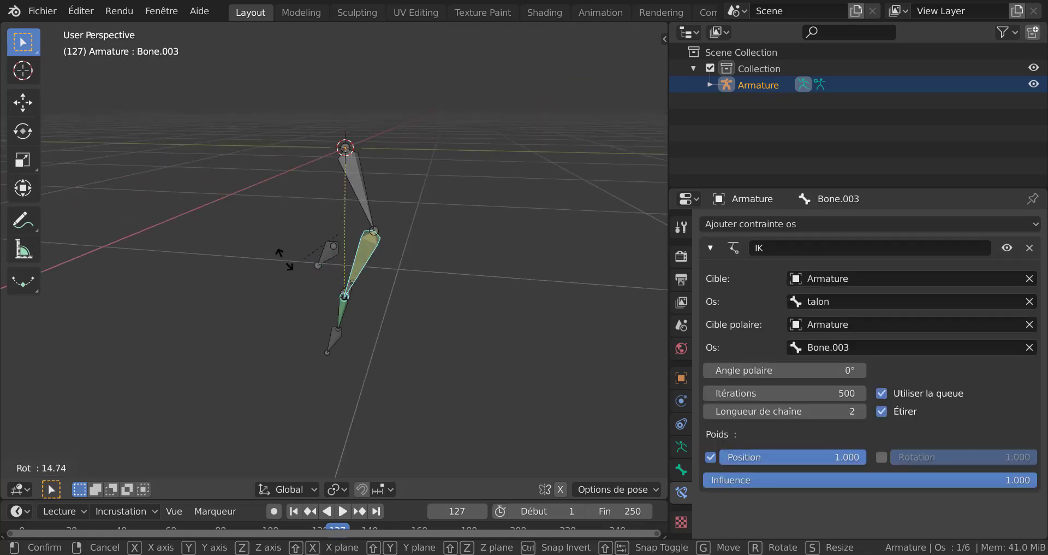
{"action": "right_click", "coordinate": [312, 265]}
{"action": "left_click", "coordinate": [314, 264]}
{"action": "key", "text": "g"}
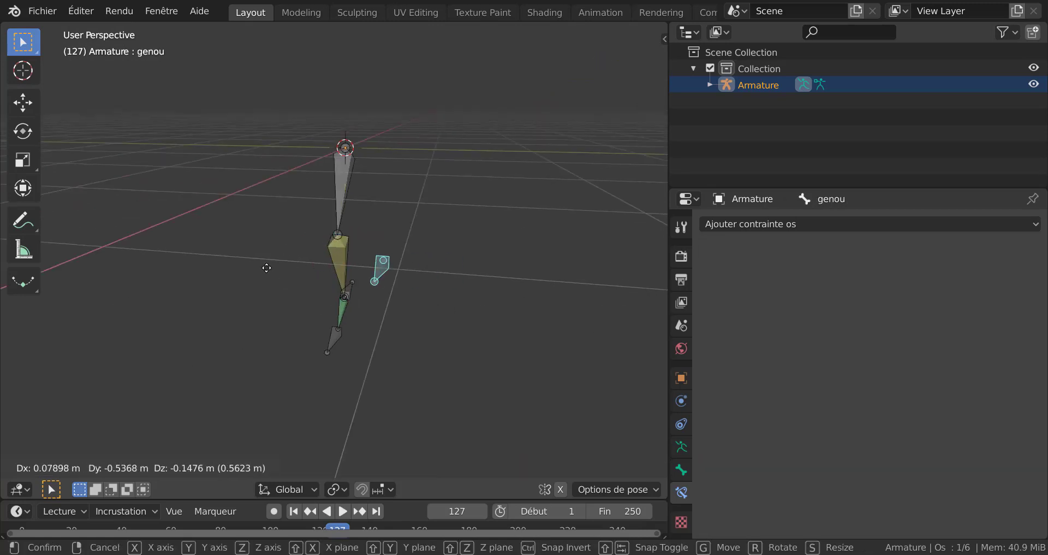
{"action": "right_click", "coordinate": [425, 290]}
- Orbit around the leg and examine the knee by selecting the lower leg bone and the genou bone in turn
{"action": "middle_click_drag", "start_coordinate": [424, 291], "coordinate": [332, 293]}
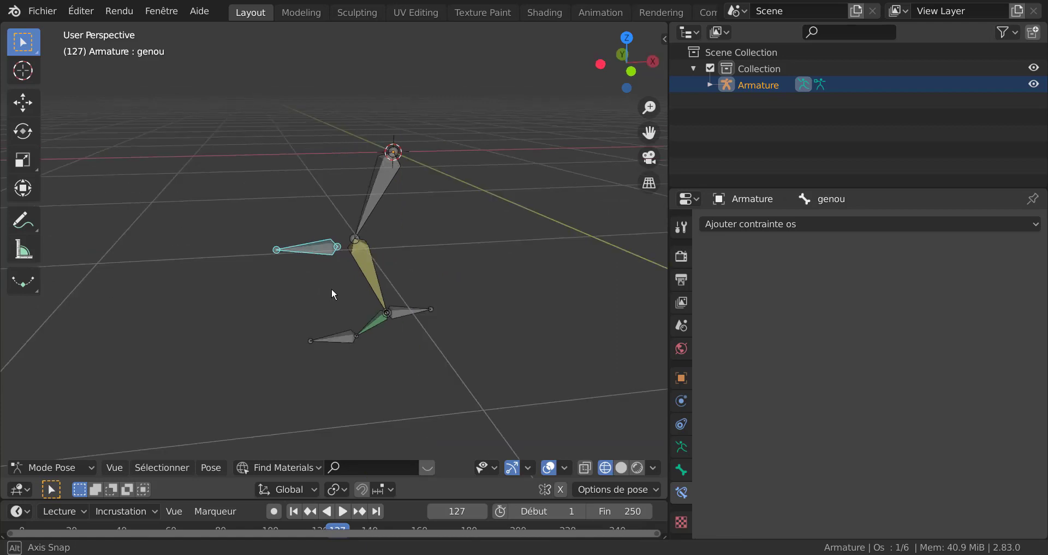
{"action": "middle_click_drag", "start_coordinate": [371, 331], "coordinate": [412, 355]}
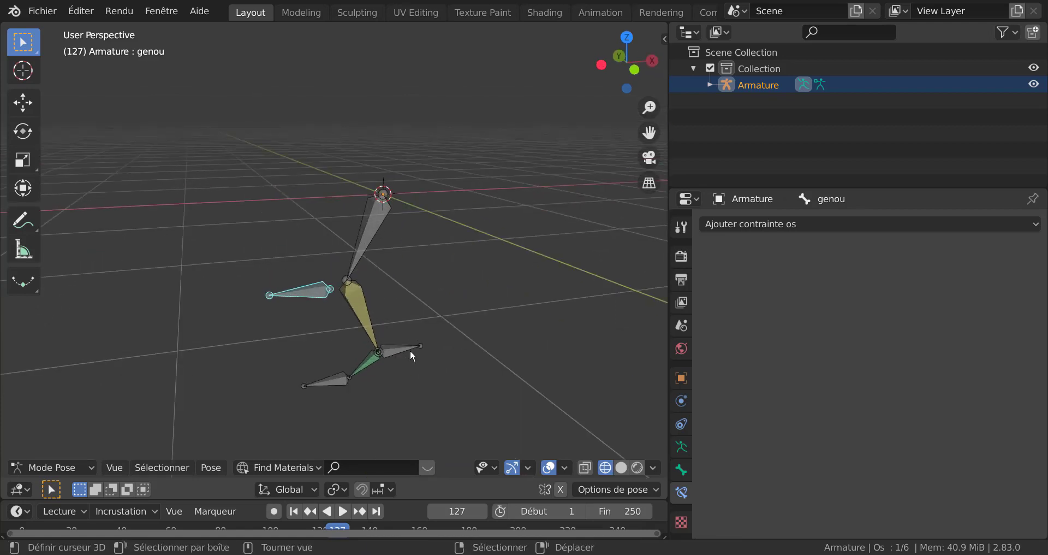
{"action": "middle_click_drag", "start_coordinate": [356, 296], "coordinate": [363, 313]}
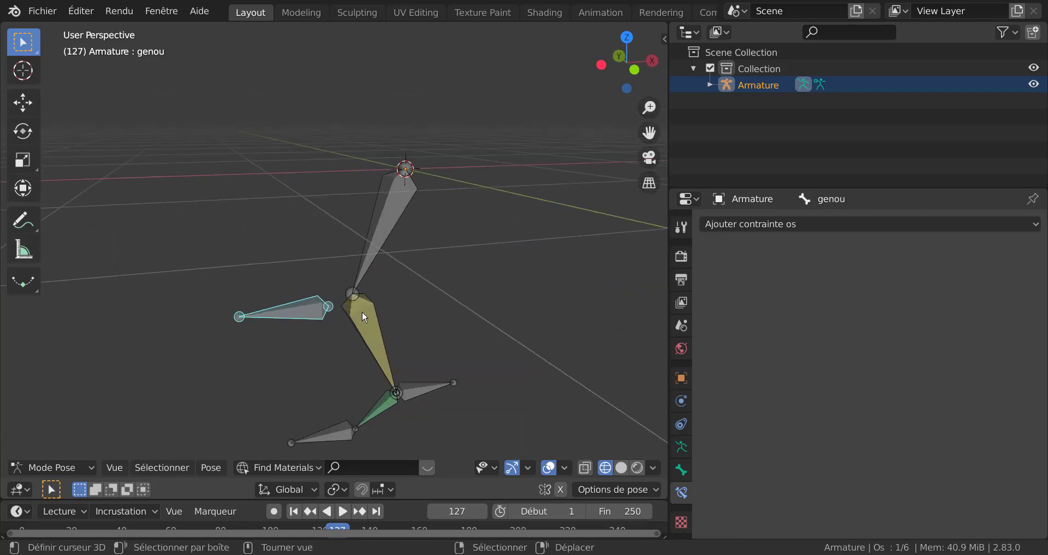
{"action": "left_click", "coordinate": [362, 313]}
{"action": "left_click", "coordinate": [311, 306]}
{"action": "left_click", "coordinate": [358, 306]}
{"action": "left_click", "coordinate": [324, 309]}
{"action": "middle_click_drag", "start_coordinate": [325, 327], "coordinate": [344, 339]}
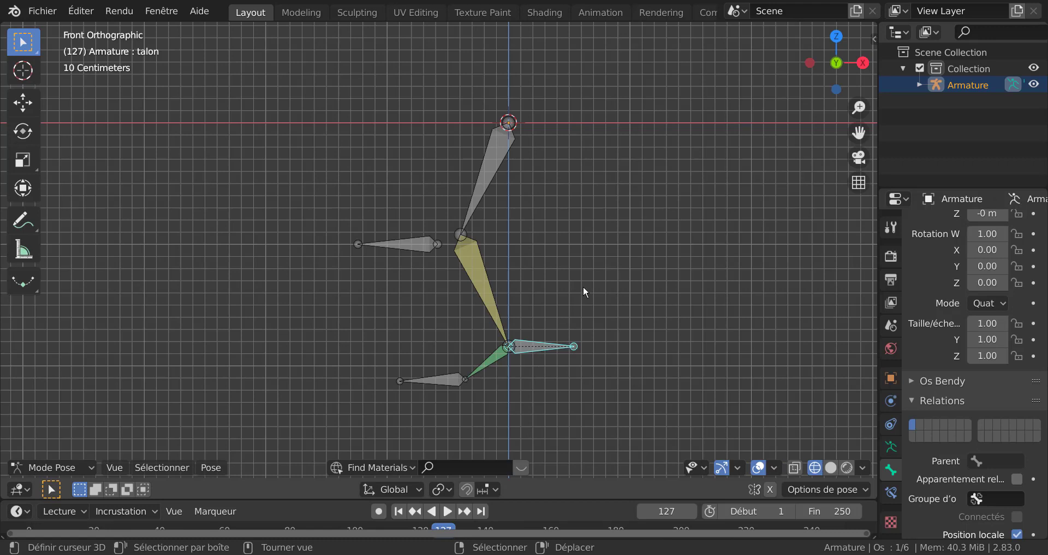
- Try lifting the talon bone about 1.14 m toward the hip in front view and cancel the move
{"action": "key", "text": "g"}
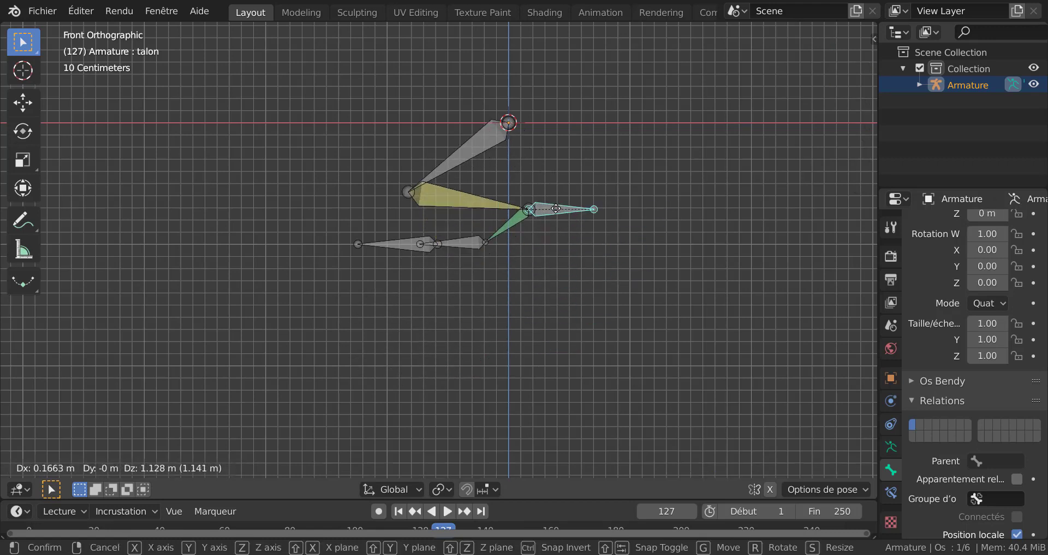
{"action": "right_click", "coordinate": [557, 212]}
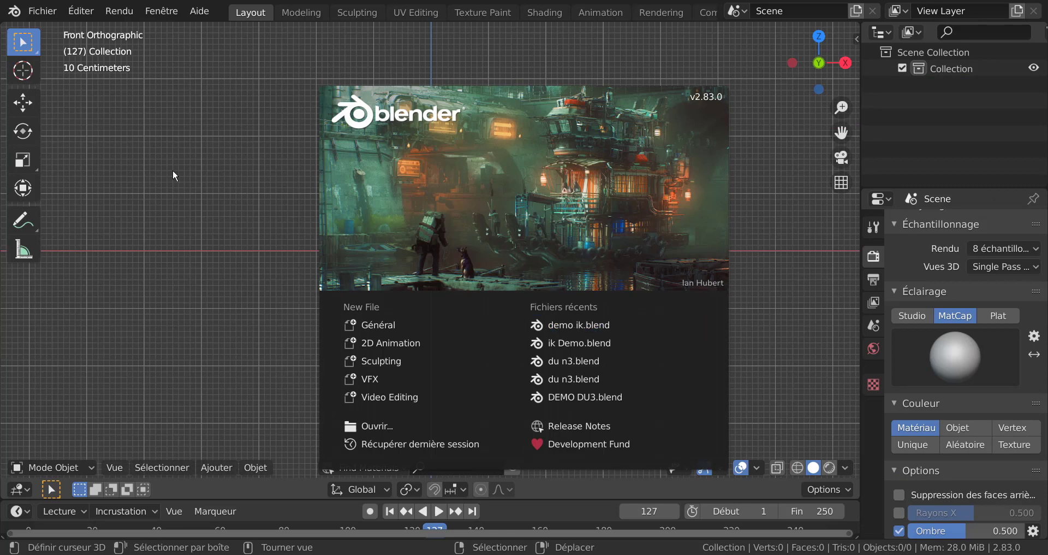
- Add an armature to the empty scene and rotate it 180° in front view
{"action": "left_click", "coordinate": [172, 170]}
{"action": "left_click", "coordinate": [217, 468]}
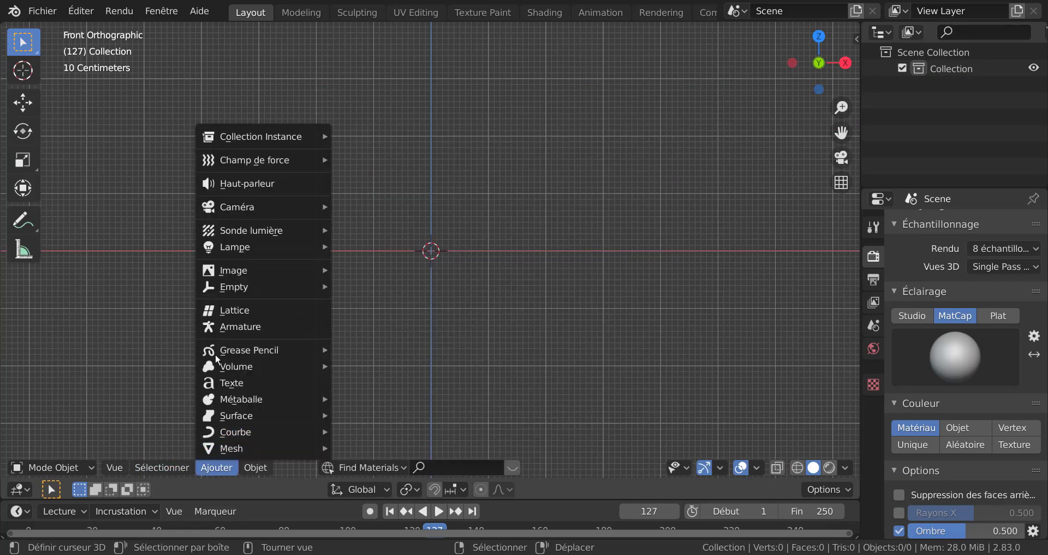
{"action": "left_click", "coordinate": [219, 327]}
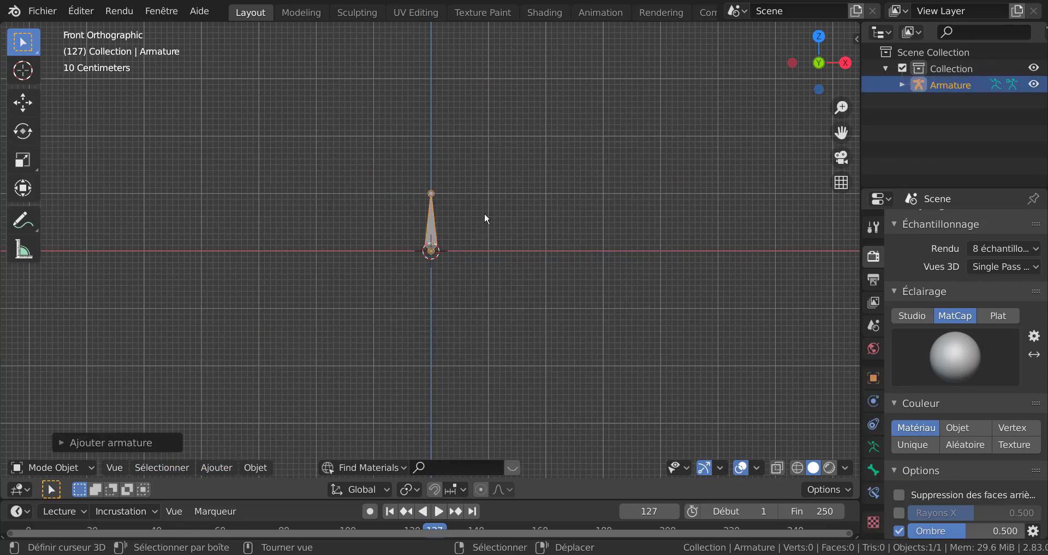
{"action": "type", "text": "r180"}
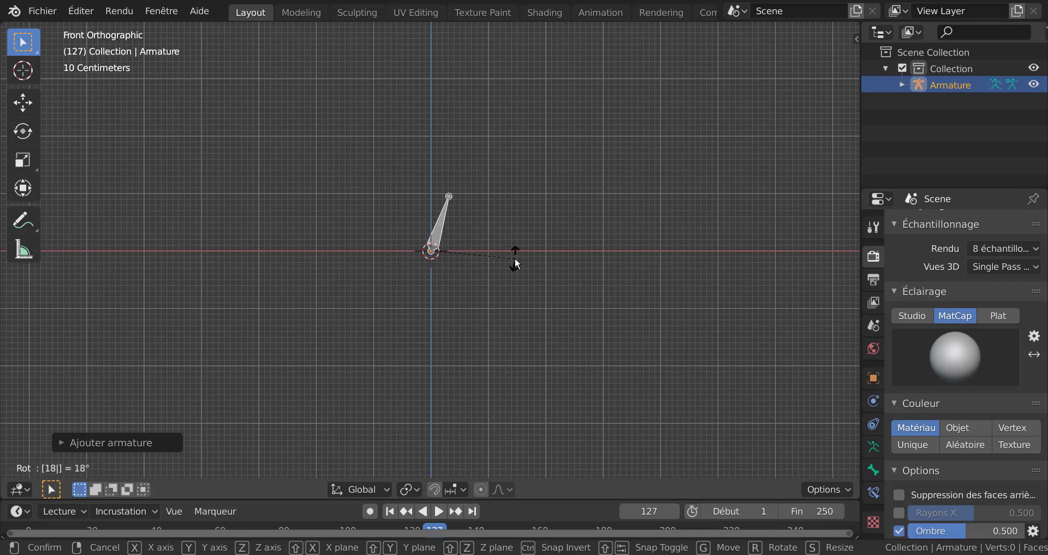
{"action": "key", "text": "Return"}
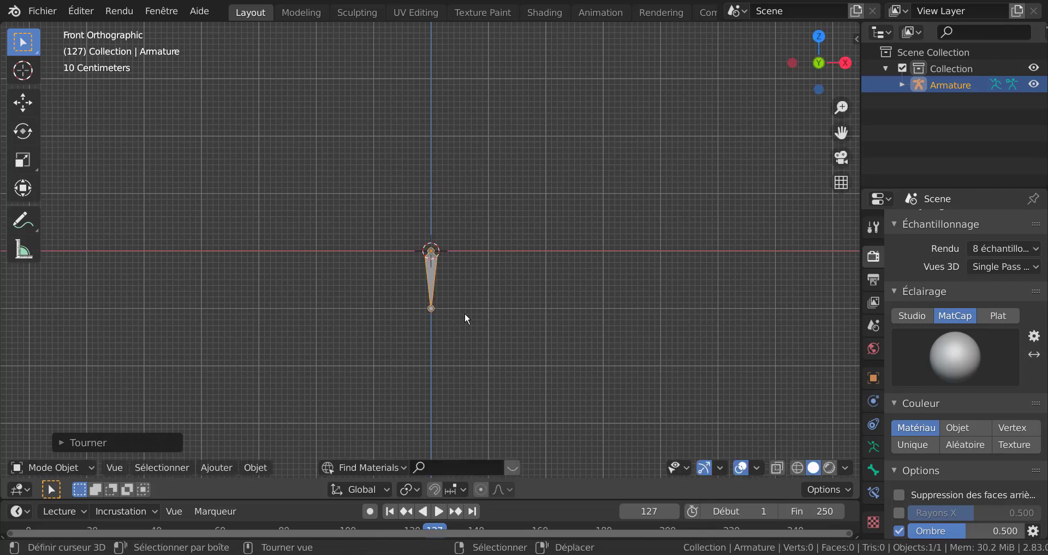
- In Edit Mode, lengthen the bone by moving its tail down about 4 m along the global Z axis
{"action": "key", "text": "Tab"}
{"action": "scroll", "coordinate": [522, 311], "scroll_direction": "down", "scroll_amount": 3}
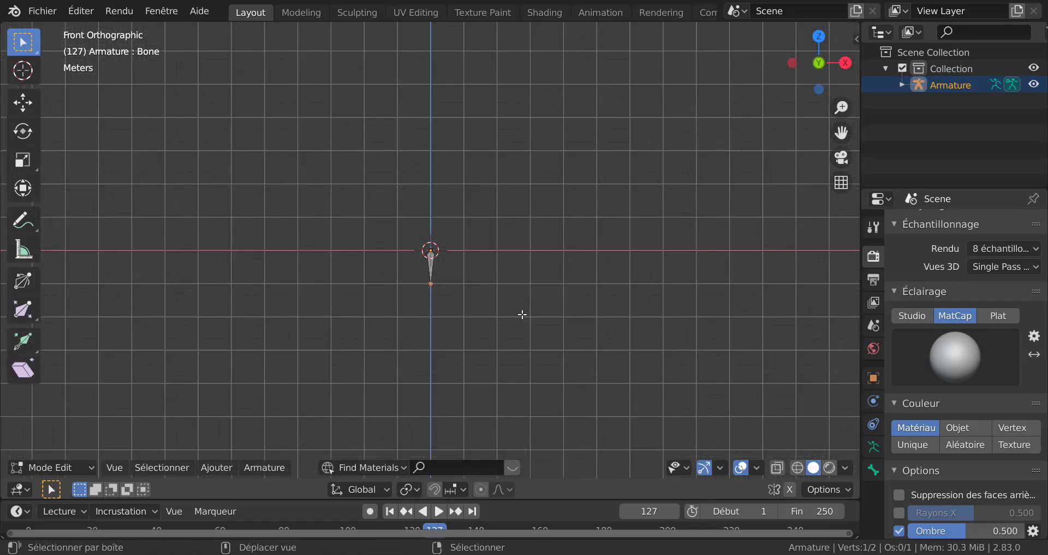
{"action": "middle_click_drag", "start_coordinate": [522, 314], "coordinate": [536, 230], "text": "shift"}
{"action": "scroll", "coordinate": [519, 229], "scroll_direction": "up", "scroll_amount": 2}
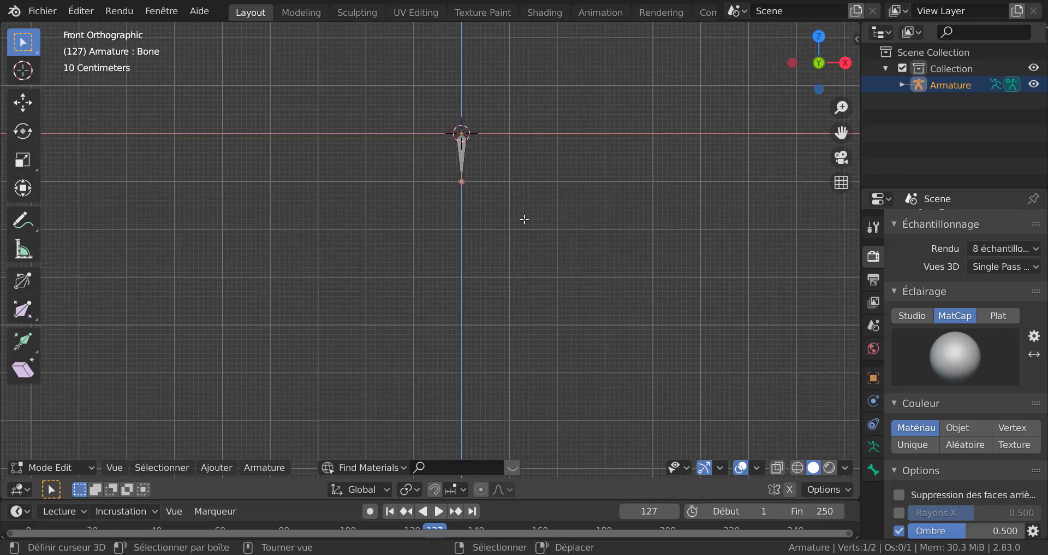
{"action": "key", "text": "g"}
{"action": "key", "text": "z"}
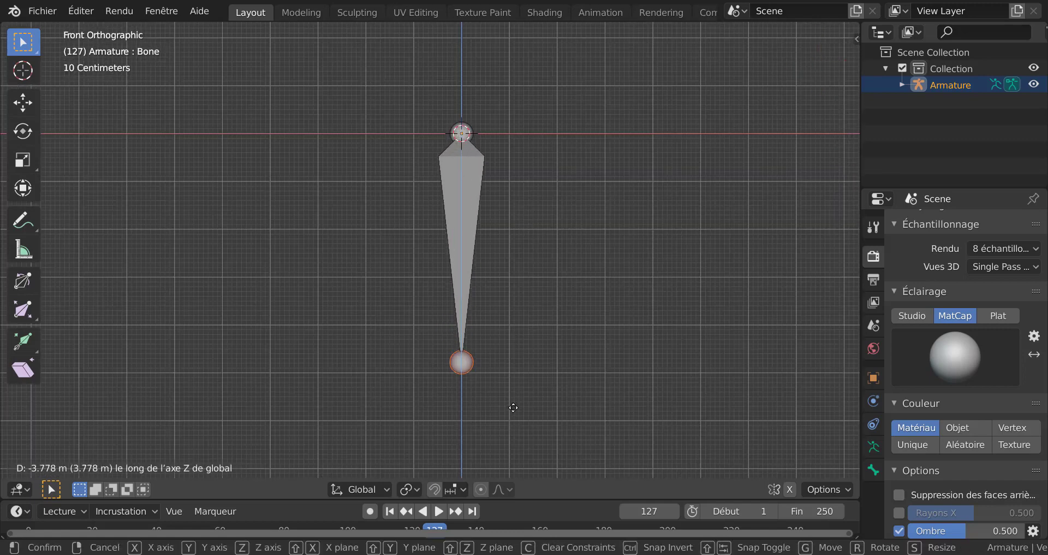
{"action": "left_click", "coordinate": [512, 415]}
- Select the whole bone and subdivide it with 3 cuts
{"action": "key", "text": "a"}
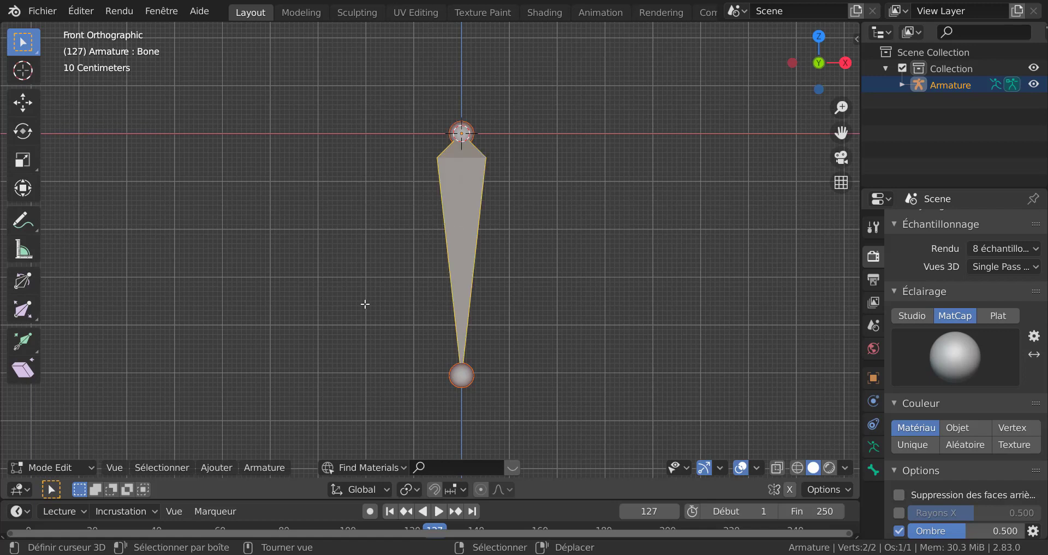
{"action": "left_click", "coordinate": [162, 467]}
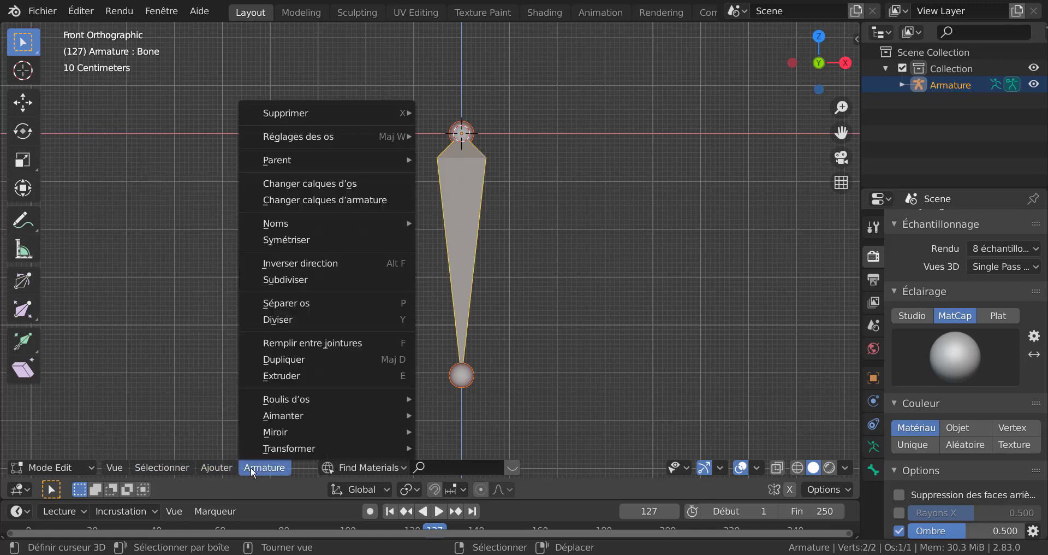
{"action": "left_click", "coordinate": [291, 280]}
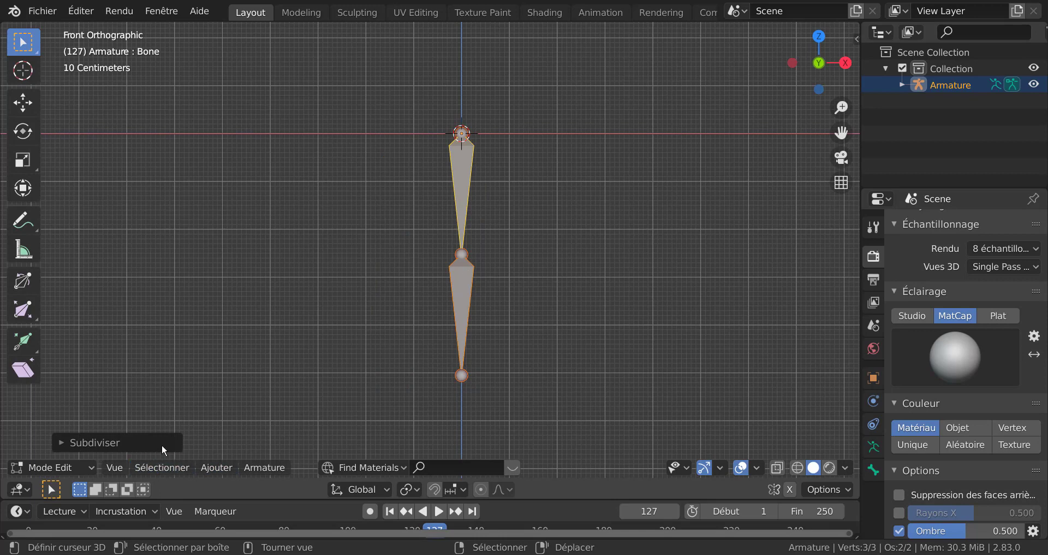
{"action": "left_click", "coordinate": [102, 442]}
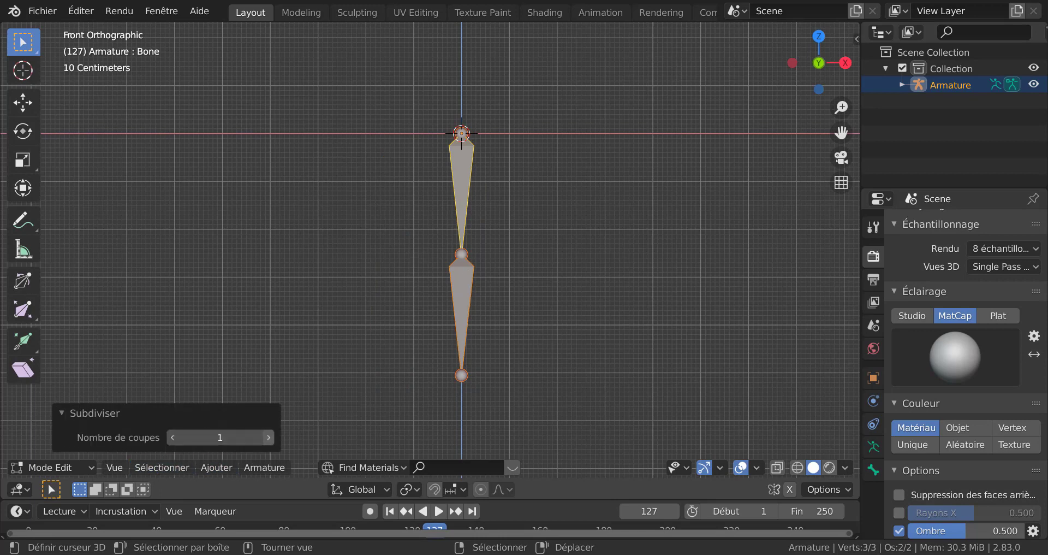
{"action": "left_click", "coordinate": [269, 438]}
{"action": "left_click", "coordinate": [268, 437]}
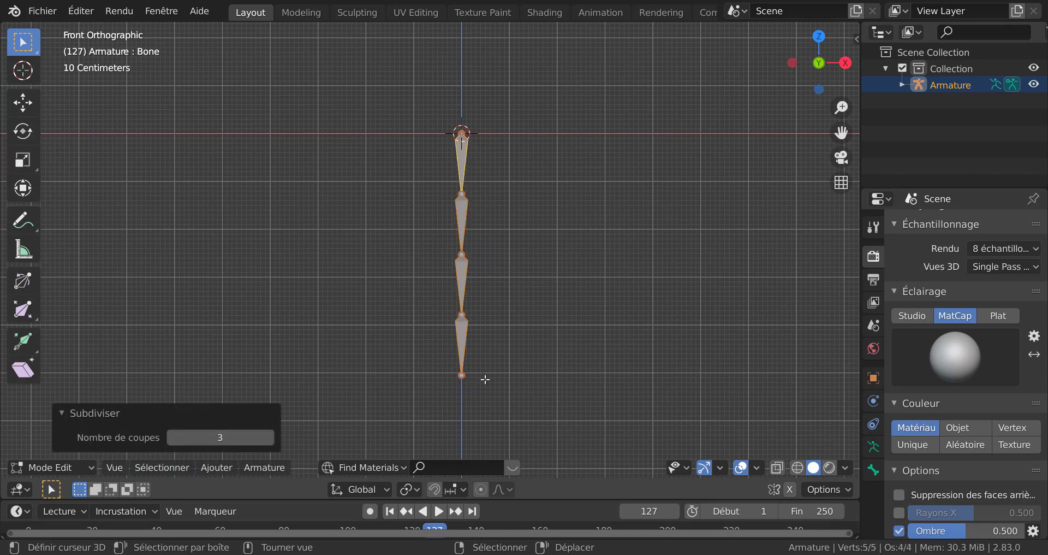
- Form a foot from the chain's lower end by repositioning its last two joints, shifting the heel-foot joint about 0.35 m along X toward the ankle
{"action": "left_click", "coordinate": [291, 370]}
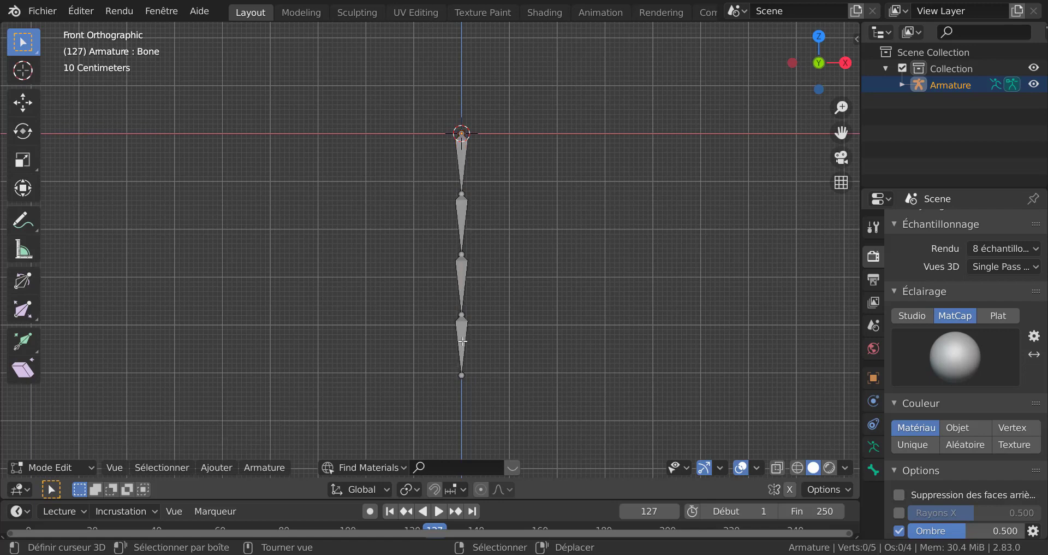
{"action": "left_click_drag", "start_coordinate": [465, 324], "coordinate": [436, 272]}
{"action": "left_click", "coordinate": [432, 325]}
{"action": "left_click_drag", "start_coordinate": [432, 325], "coordinate": [452, 265]}
{"action": "scroll", "coordinate": [464, 229], "scroll_direction": "up", "scroll_amount": 4}
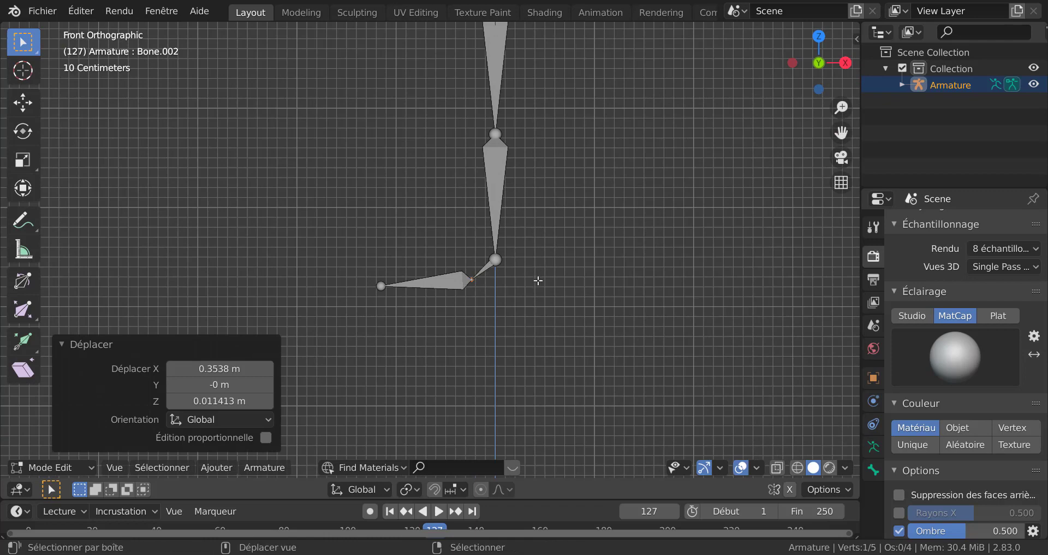
{"action": "scroll", "coordinate": [537, 280], "scroll_direction": "up", "scroll_amount": 5, "text": "shift"}
- Try moving the knee joint about 0.13 m in the negative X direction
{"action": "right_click", "coordinate": [494, 210]}
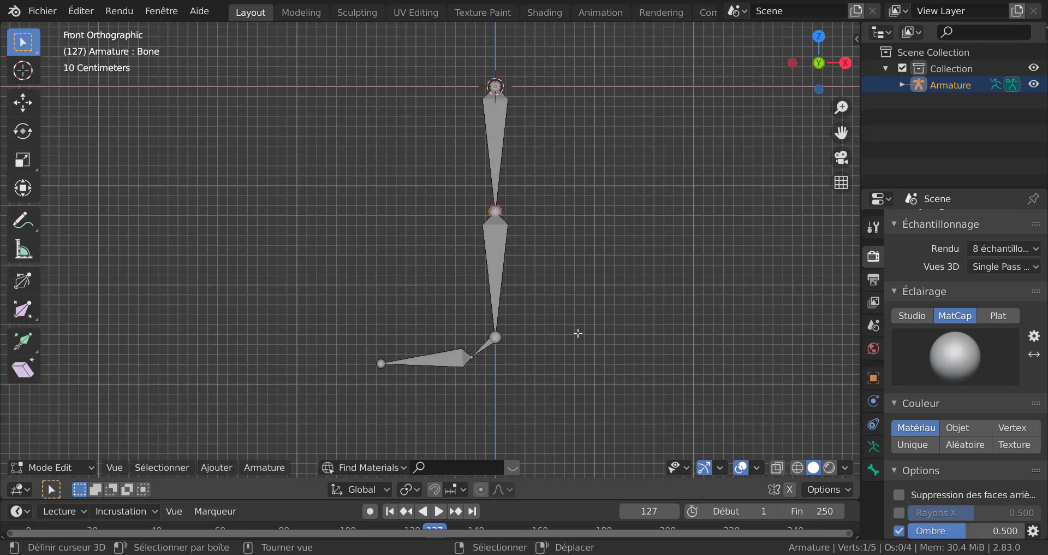
{"action": "key", "text": "g"}
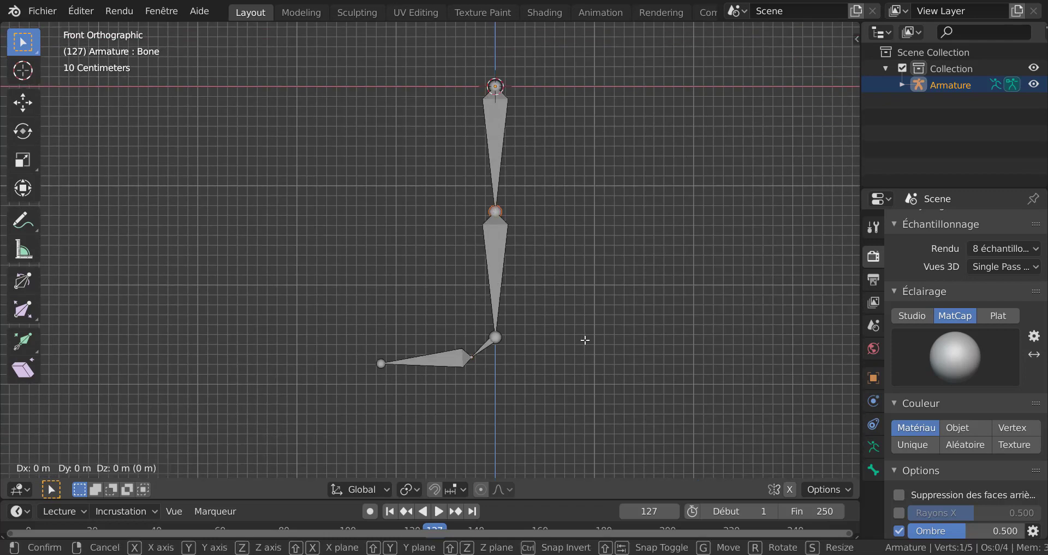
{"action": "key", "text": "x"}
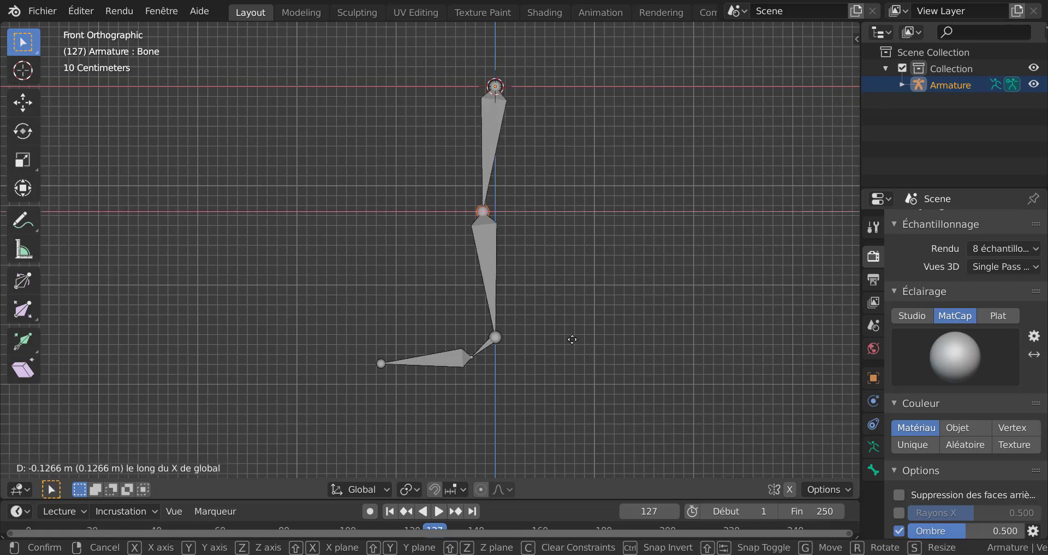
{"action": "left_click", "coordinate": [571, 340]}
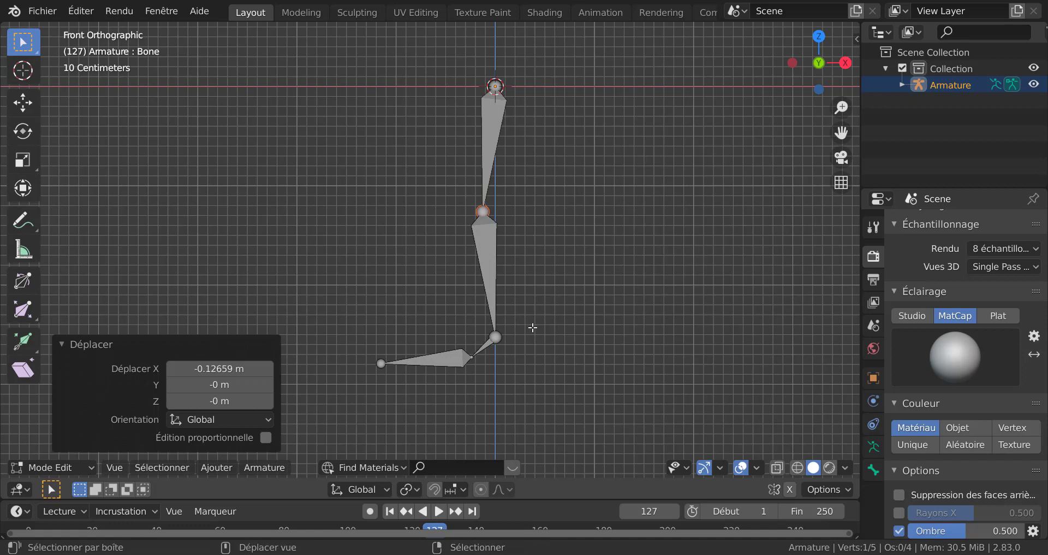
- Try extruding a bone about 0.69 m from the knee joint in the negative X direction, and select the ankle joint
{"action": "key", "text": "e"}
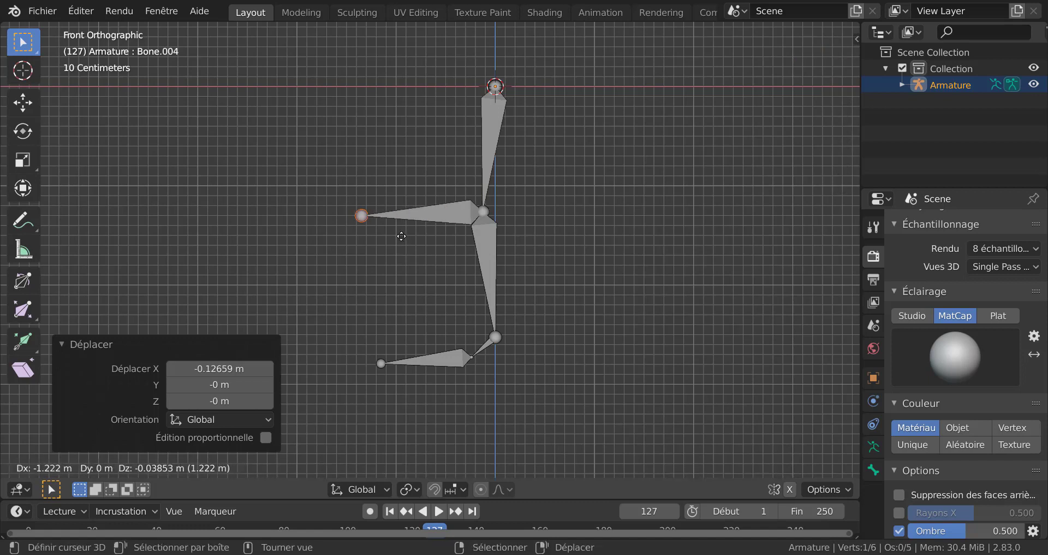
{"action": "left_click", "coordinate": [455, 231]}
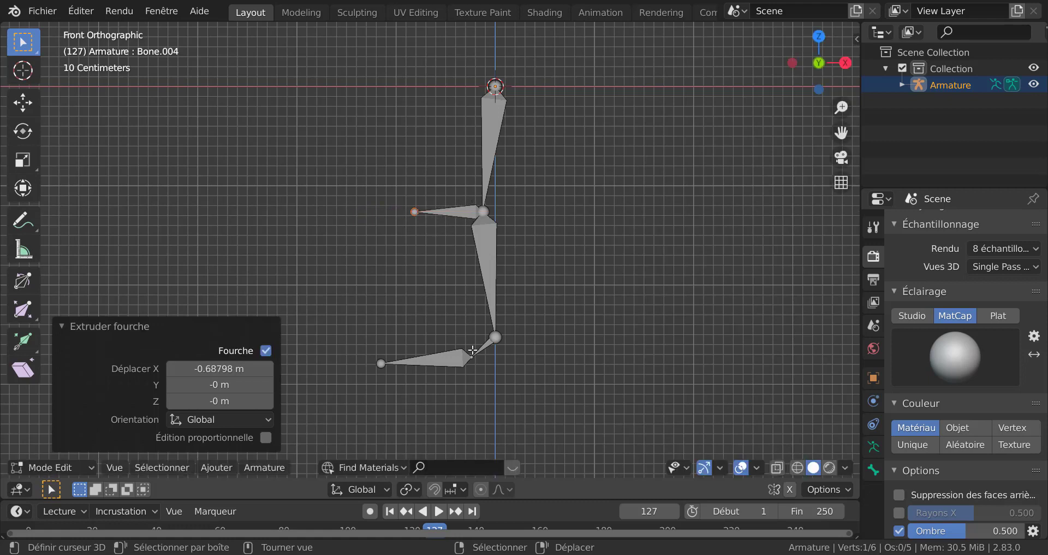
{"action": "left_click", "coordinate": [496, 337]}
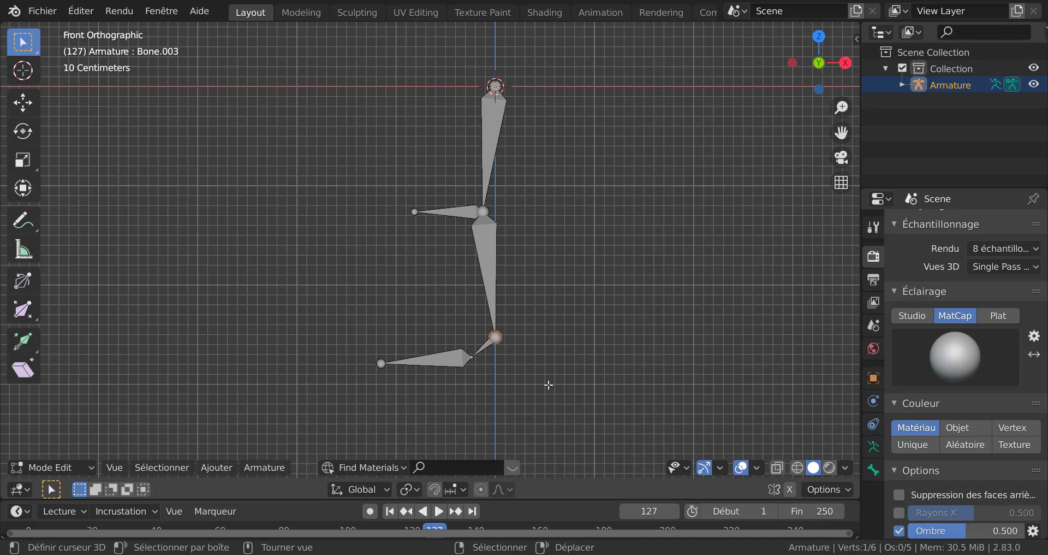
- Undo the knee bone extrusion and the knee joint move
{"action": "key", "text": "ctrl+z"}
{"action": "key", "text": "ctrl+z"}
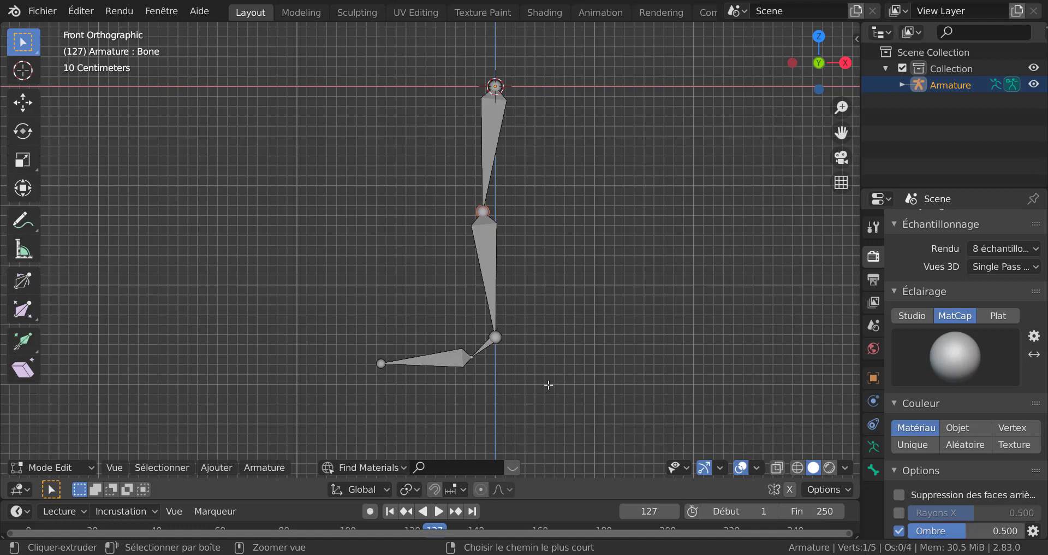
{"action": "key", "text": "ctrl+z"}
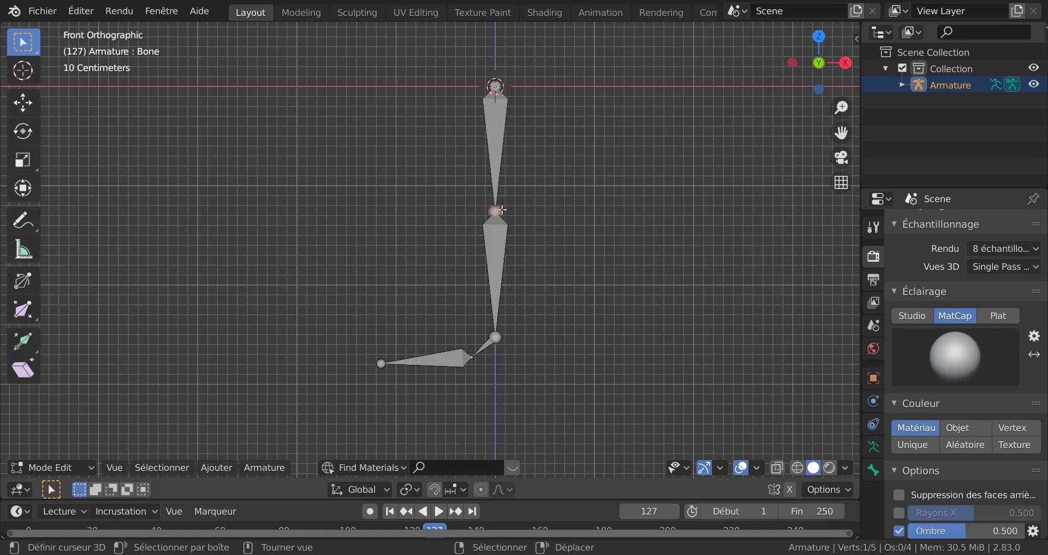
- Move the knee joint about 0.09 m in the negative X direction to give the leg a slight bend
{"action": "key", "text": "g"}
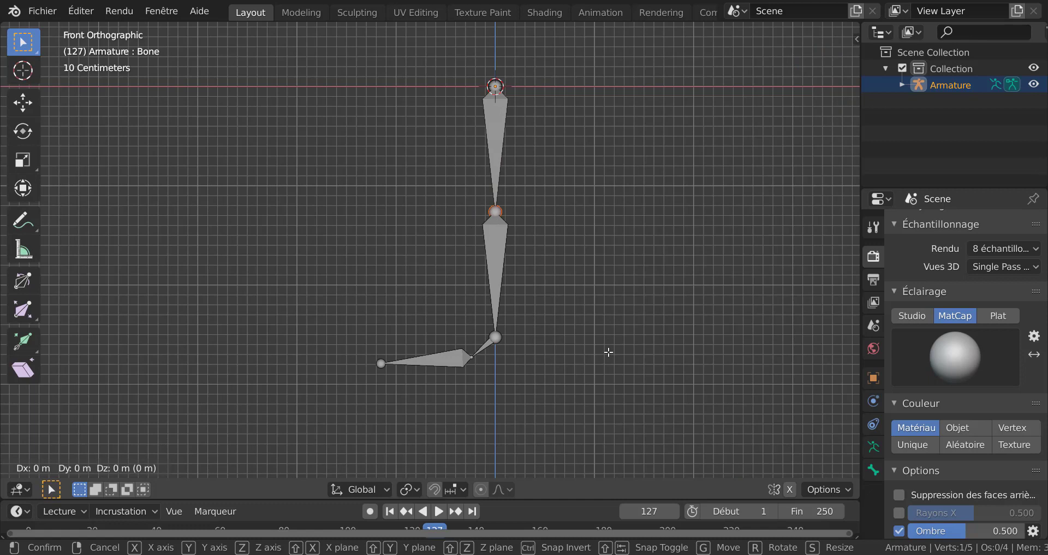
{"action": "key", "text": "x"}
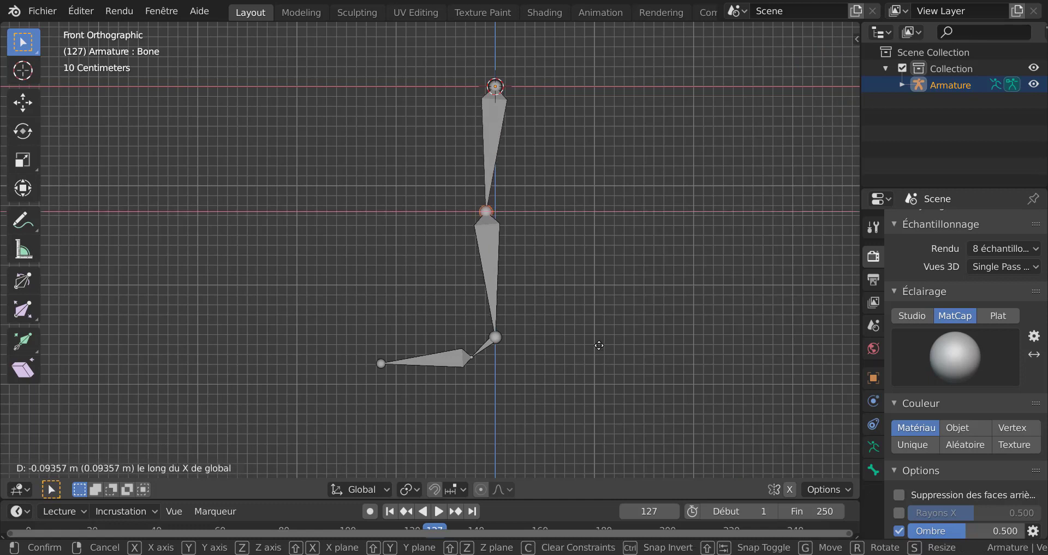
{"action": "left_click", "coordinate": [599, 345]}
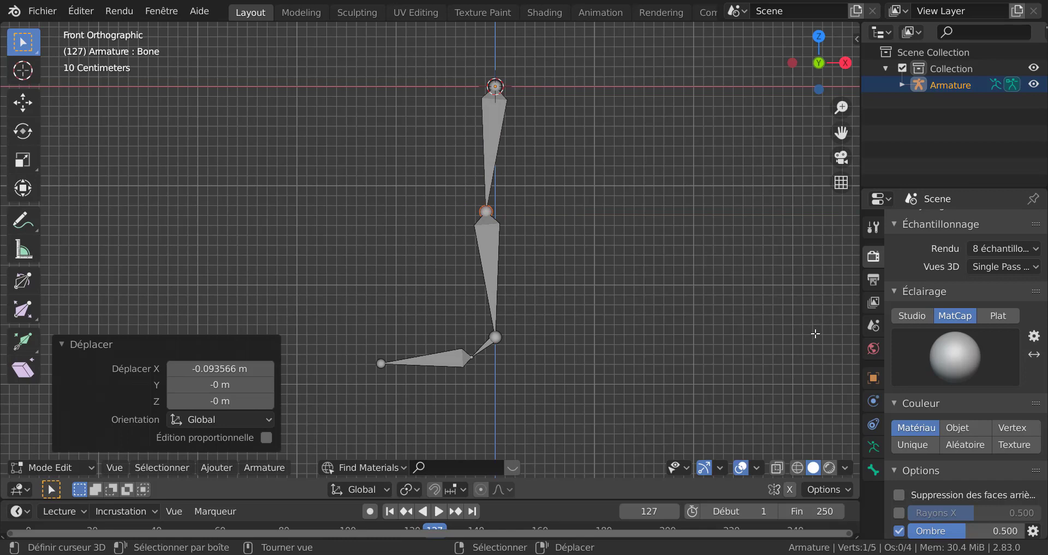
- Switch the armature to Pose Mode and enable Auto IK in the pose options
{"action": "key", "text": "n"}
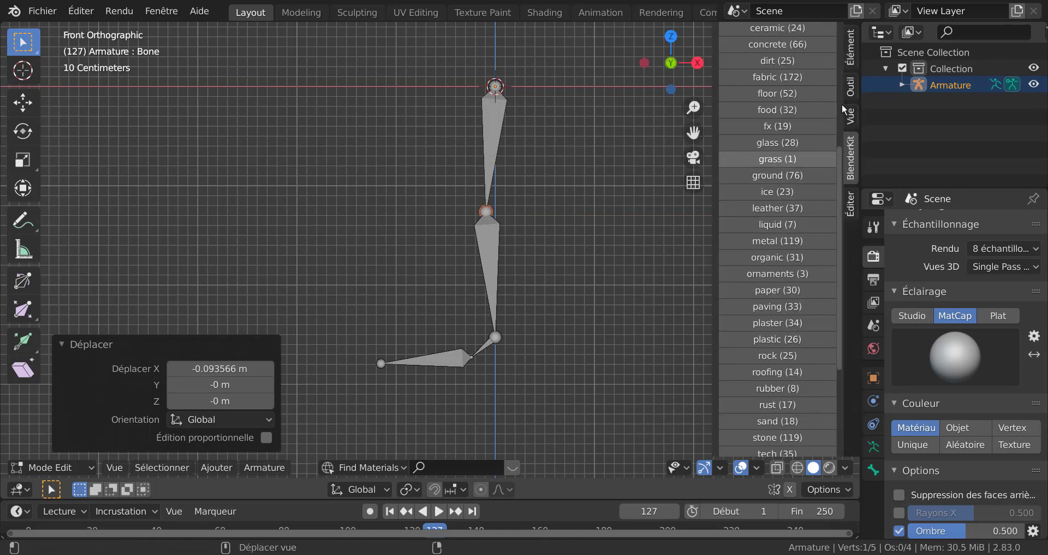
{"action": "left_click", "coordinate": [851, 88]}
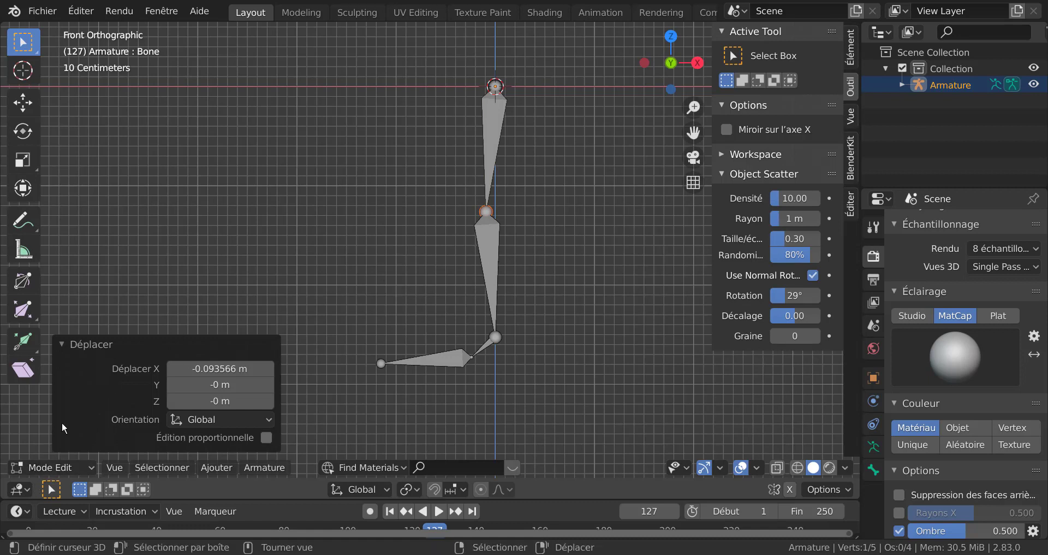
{"action": "left_click", "coordinate": [44, 469]}
{"action": "left_click", "coordinate": [34, 413]}
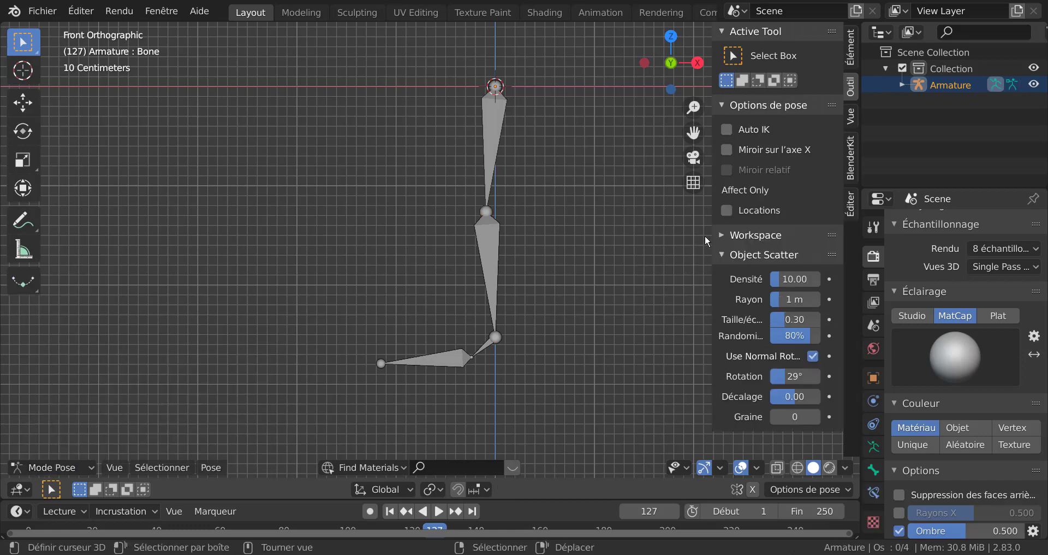
{"action": "left_click", "coordinate": [721, 255]}
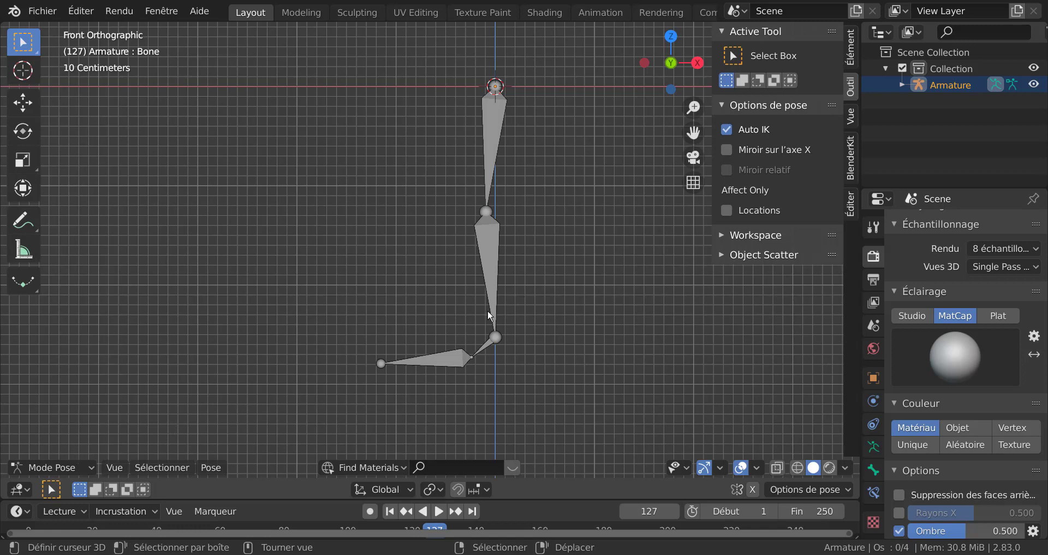
- Try Auto IK by moving the shin bone about 1.4 m toward the hip and then the heel bone, and cancel the moves
{"action": "left_click_drag", "start_coordinate": [489, 315], "coordinate": [478, 343]}
{"action": "left_click_drag", "start_coordinate": [487, 294], "coordinate": [521, 248]}
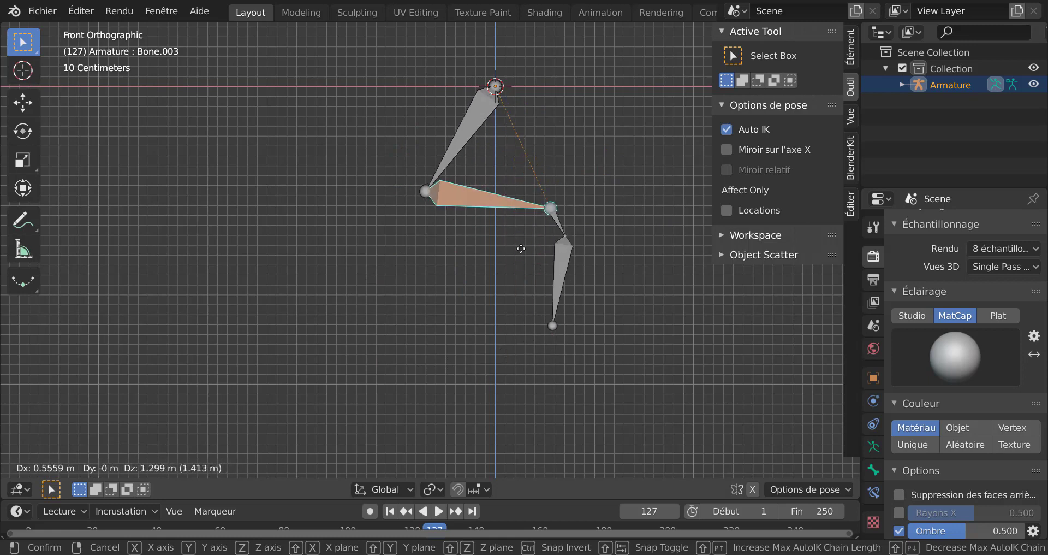
{"action": "right_click", "coordinate": [505, 224]}
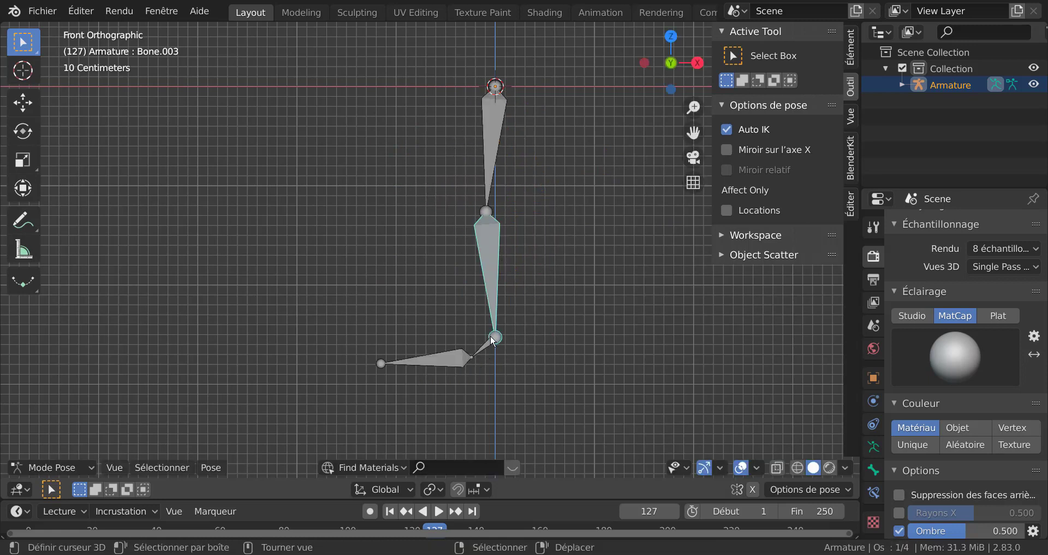
{"action": "right_click_drag", "start_coordinate": [483, 348], "coordinate": [502, 312]}
{"action": "right_click", "coordinate": [517, 339]}
- Try moving the thigh bone and the foot bone with Auto IK and cancel both moves
{"action": "right_click", "coordinate": [498, 98]}
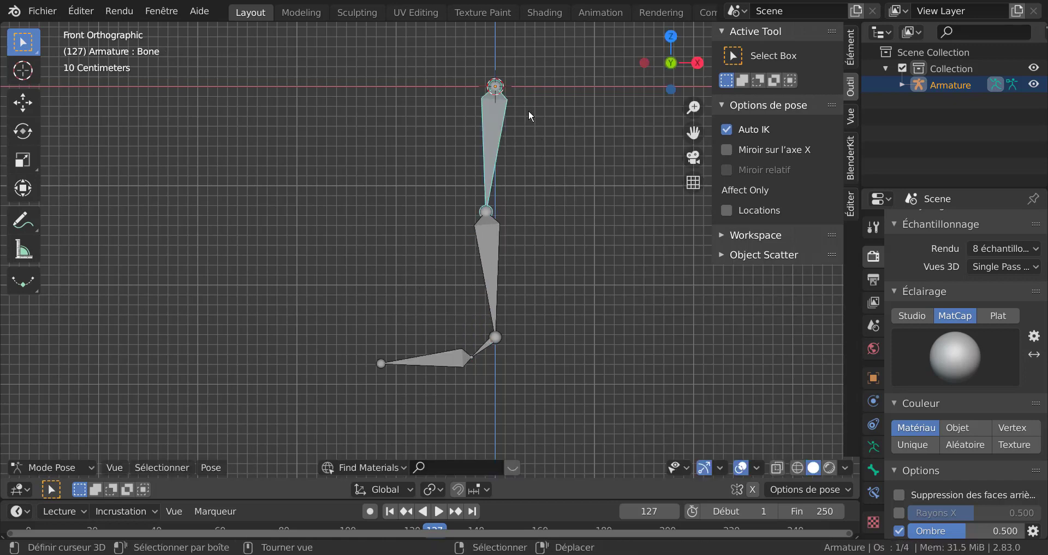
{"action": "mouse_move", "coordinate": [502, 97]}
{"action": "right_mouse_down"}
{"action": "mouse_move", "coordinate": [579, 141]}
{"action": "mouse_move", "coordinate": [627, 280]}
{"action": "mouse_move", "coordinate": [444, 140]}
{"action": "mouse_move", "coordinate": [430, 253]}
{"action": "mouse_move", "coordinate": [525, 231]}
{"action": "mouse_move", "coordinate": [540, 98]}
{"action": "mouse_move", "coordinate": [462, 94]}
{"action": "mouse_move", "coordinate": [485, 81]}
{"action": "mouse_move", "coordinate": [493, 141]}
{"action": "mouse_move", "coordinate": [507, 96]}
{"action": "right_mouse_up"}
{"action": "right_click_drag", "start_coordinate": [435, 365], "coordinate": [431, 316]}
{"action": "right_click", "coordinate": [508, 193]}
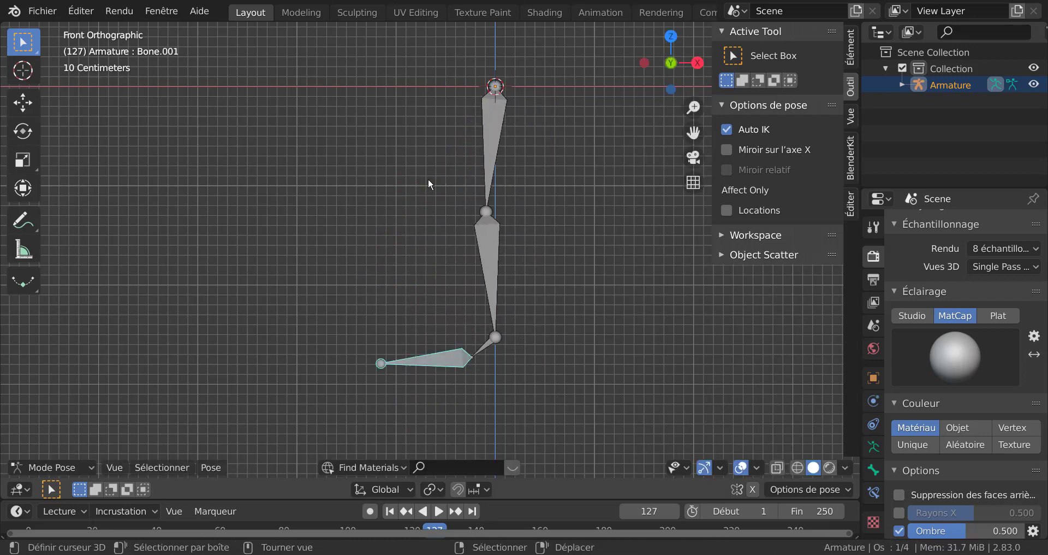
- Try moving the heel bone and the shin bone again with Auto IK and cancel the moves
{"action": "right_click_drag", "start_coordinate": [476, 358], "coordinate": [386, 412]}
{"action": "right_click", "coordinate": [488, 257]}
{"action": "key", "text": "g"}
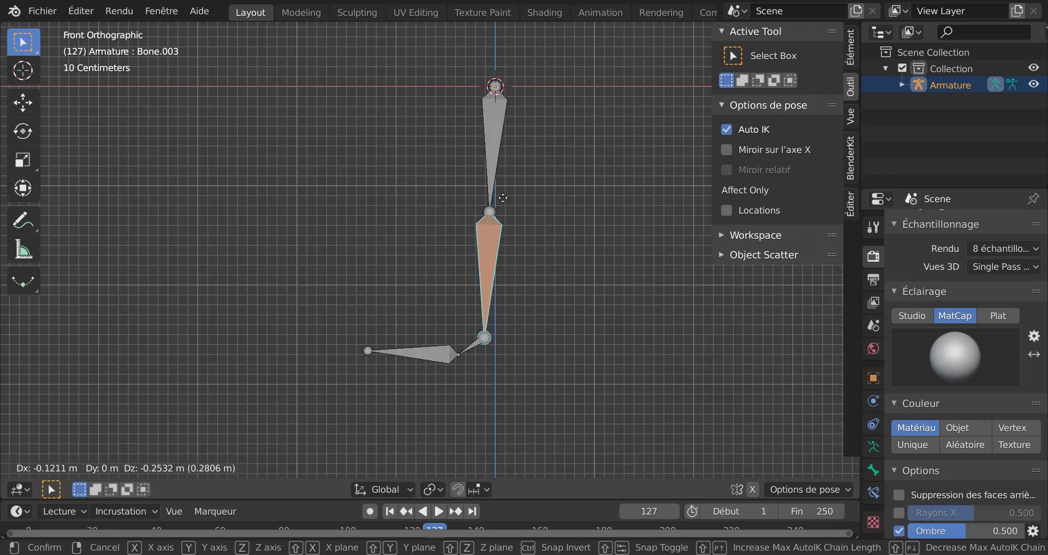
{"action": "left_click", "coordinate": [555, 238]}
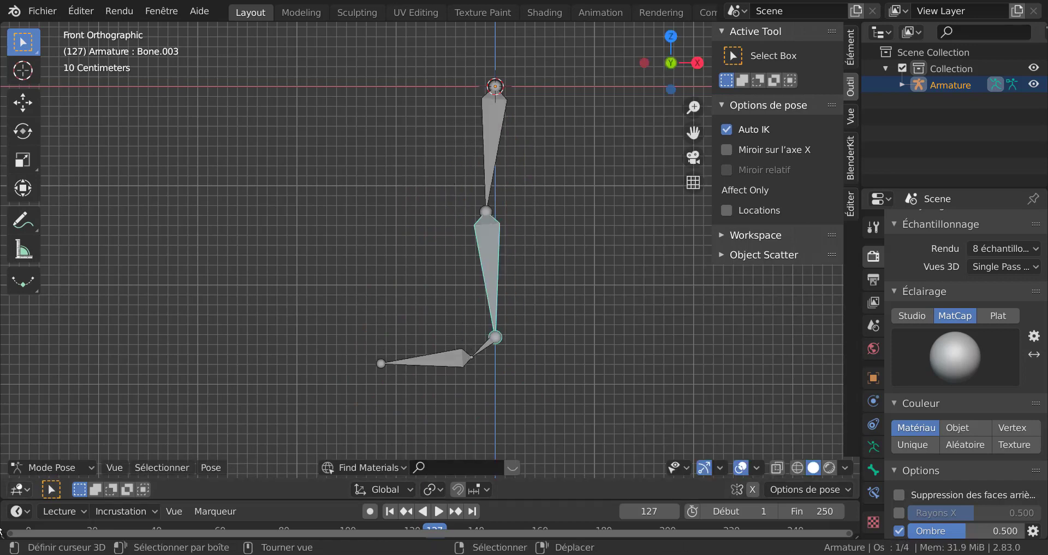
- In Edit Mode, extrude a bone about 0.92 m from the knee joint in the negative X direction
{"action": "left_click", "coordinate": [52, 468]}
{"action": "left_click", "coordinate": [42, 431]}
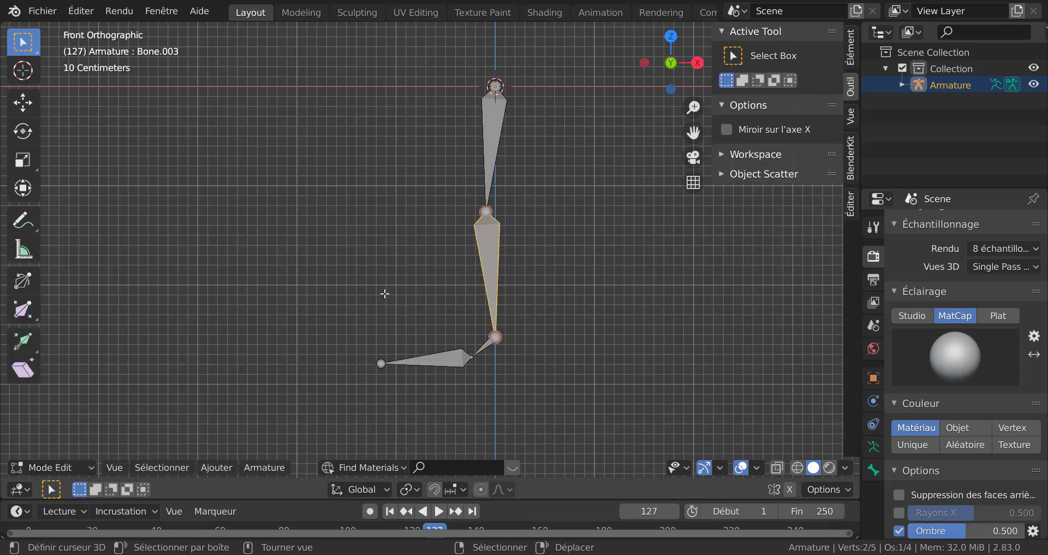
{"action": "right_click", "coordinate": [490, 212]}
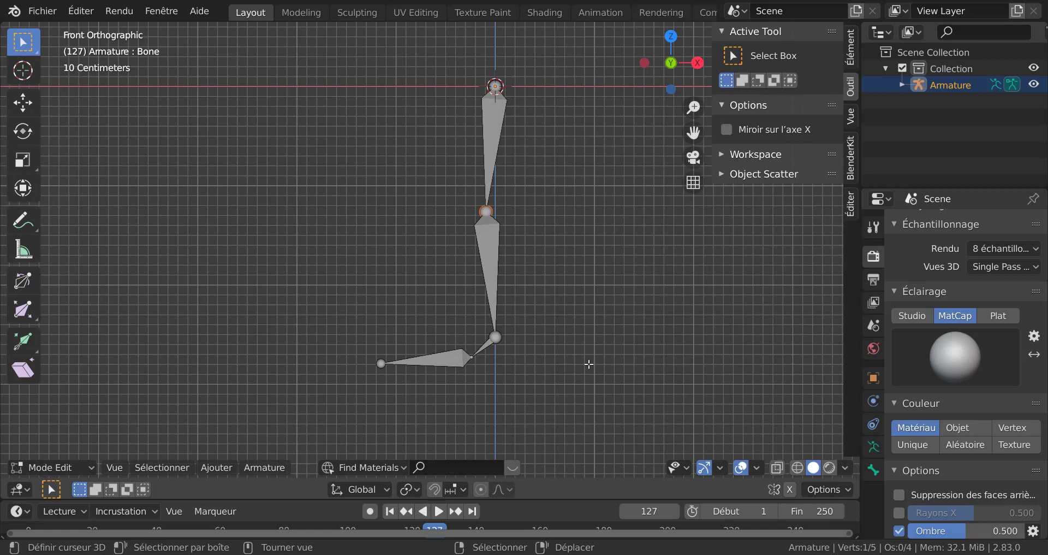
{"action": "key", "text": "e"}
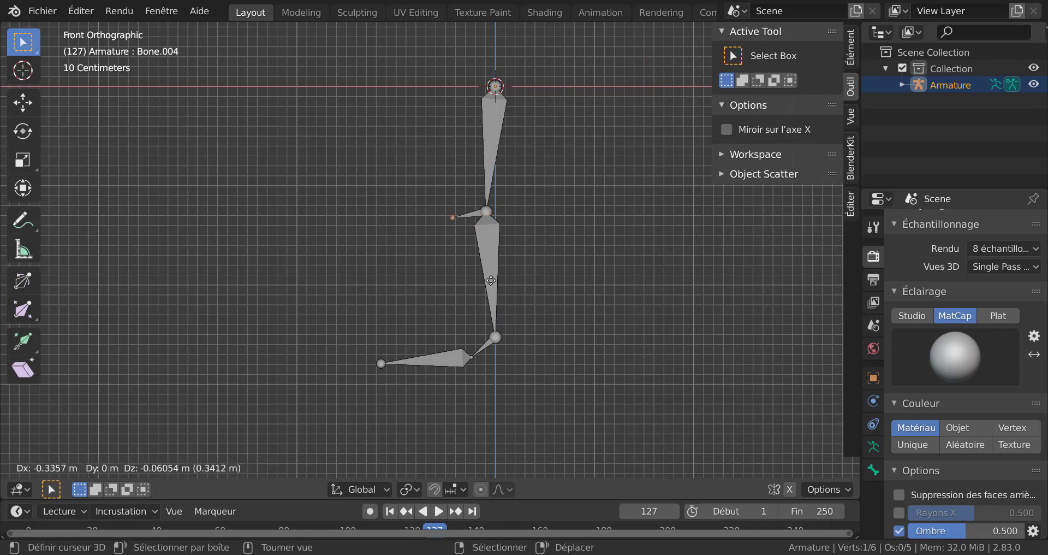
{"action": "key", "text": "x"}
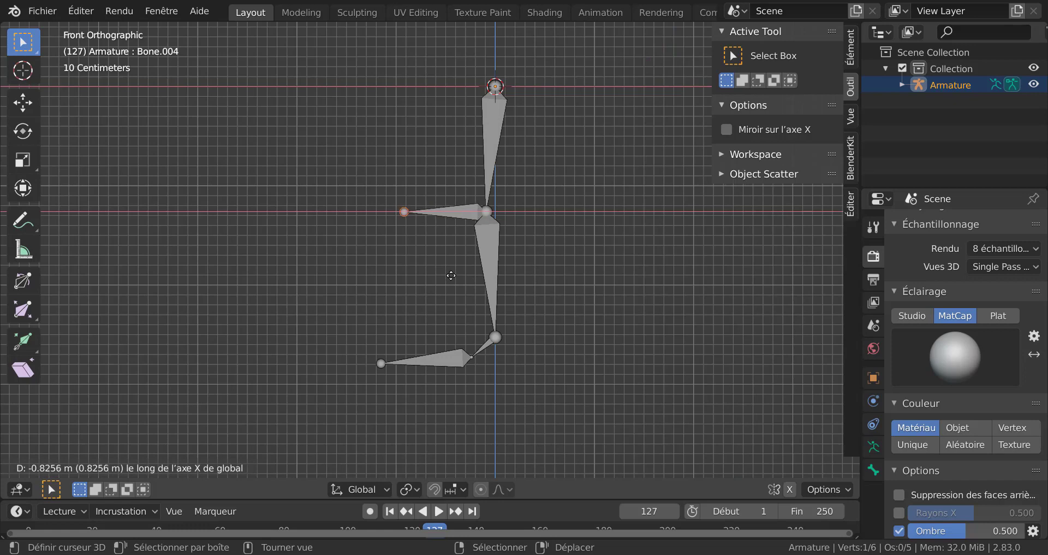
{"action": "left_click", "coordinate": [442, 282]}
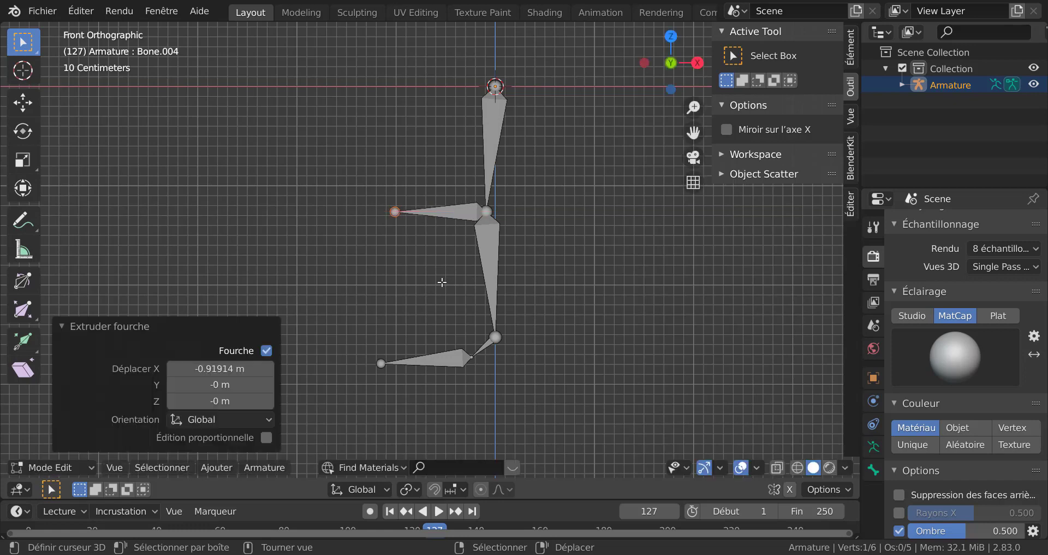
- Extrude a bone about 0.73 m from the ankle joint in the positive X direction
{"action": "scroll", "coordinate": [650, 347], "scroll_direction": "up", "scroll_amount": 1}
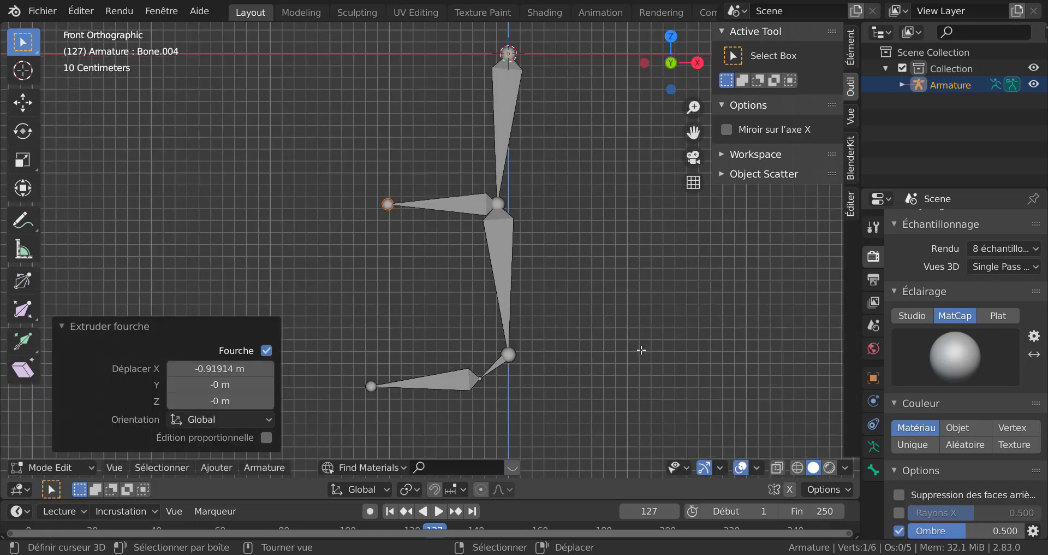
{"action": "left_click", "coordinate": [508, 355]}
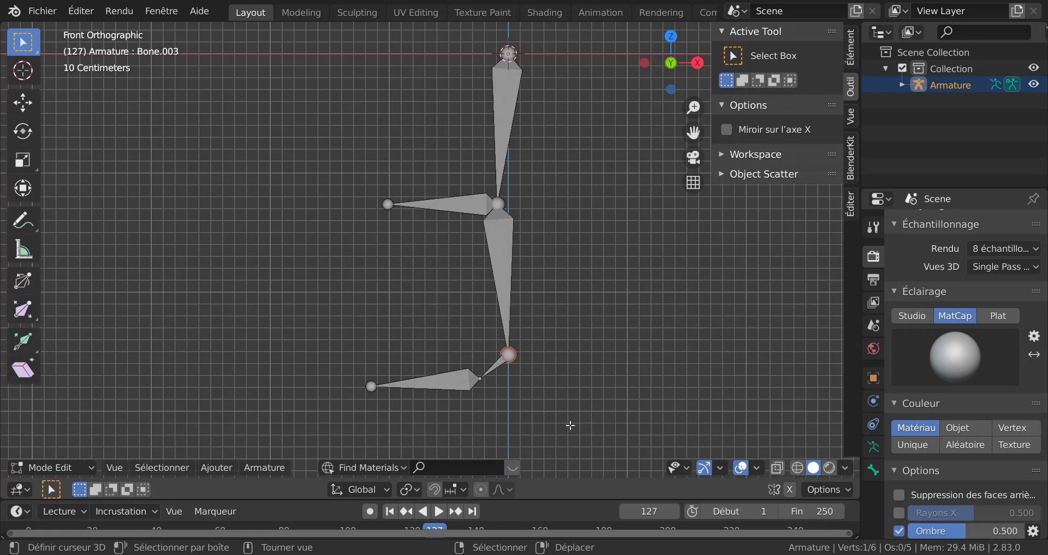
{"action": "key", "text": "e"}
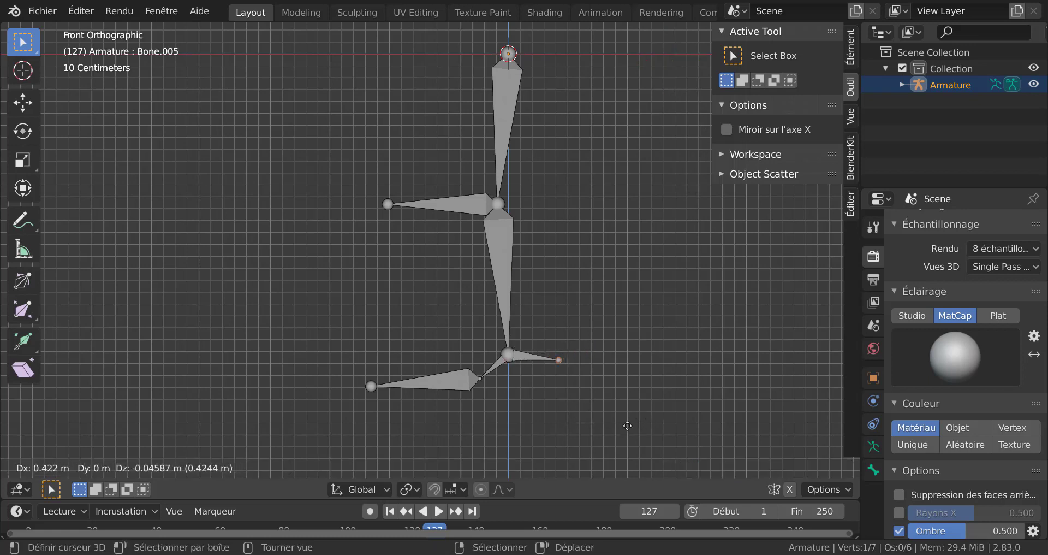
{"action": "key", "text": "x"}
{"action": "left_click", "coordinate": [657, 430]}
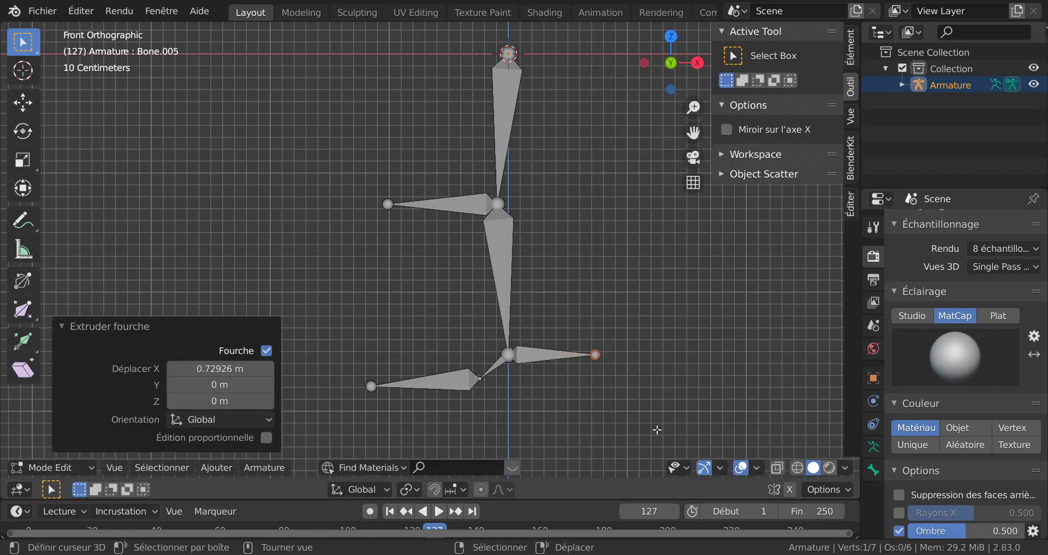
- Rename the bone extruded from the knee joint as genou and expand its Relations settings
{"action": "left_click", "coordinate": [479, 204]}
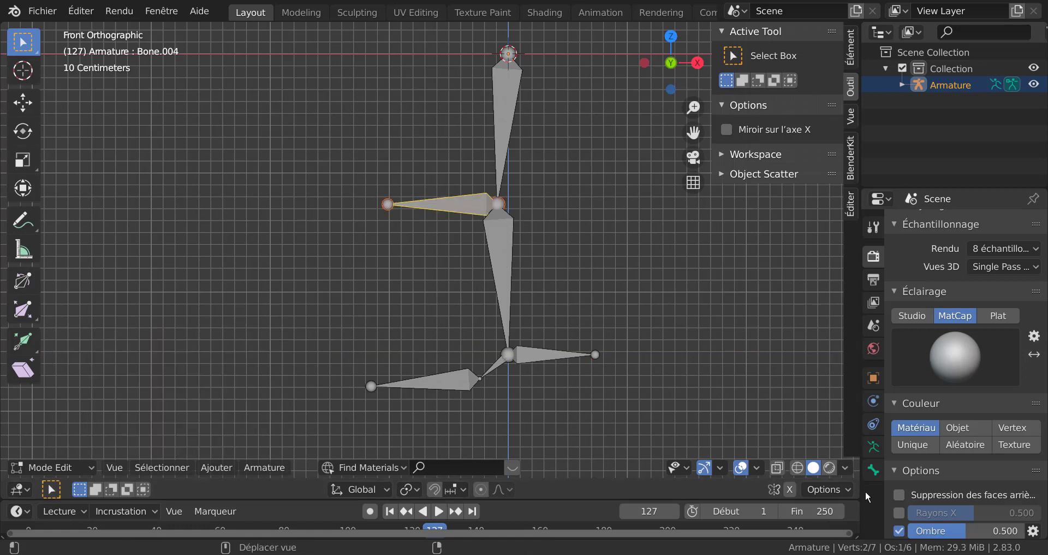
{"action": "left_click", "coordinate": [874, 469]}
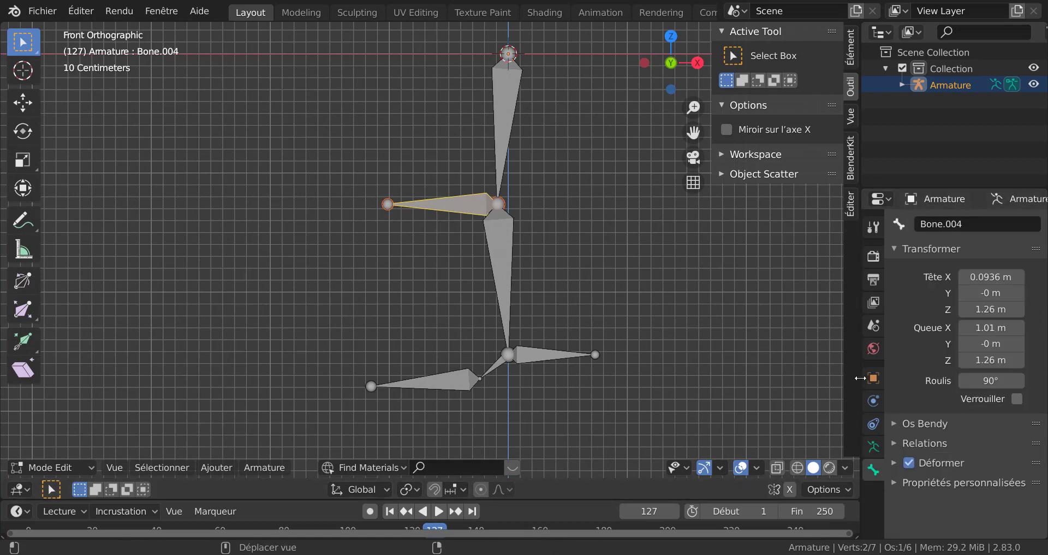
{"action": "left_click_drag", "start_coordinate": [861, 378], "coordinate": [788, 382]}
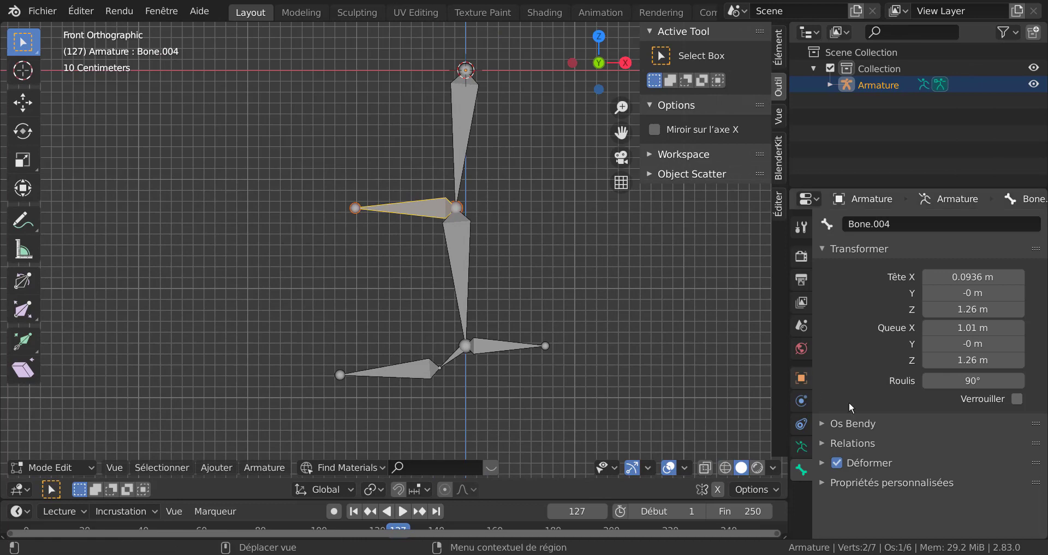
{"action": "left_click", "coordinate": [824, 443]}
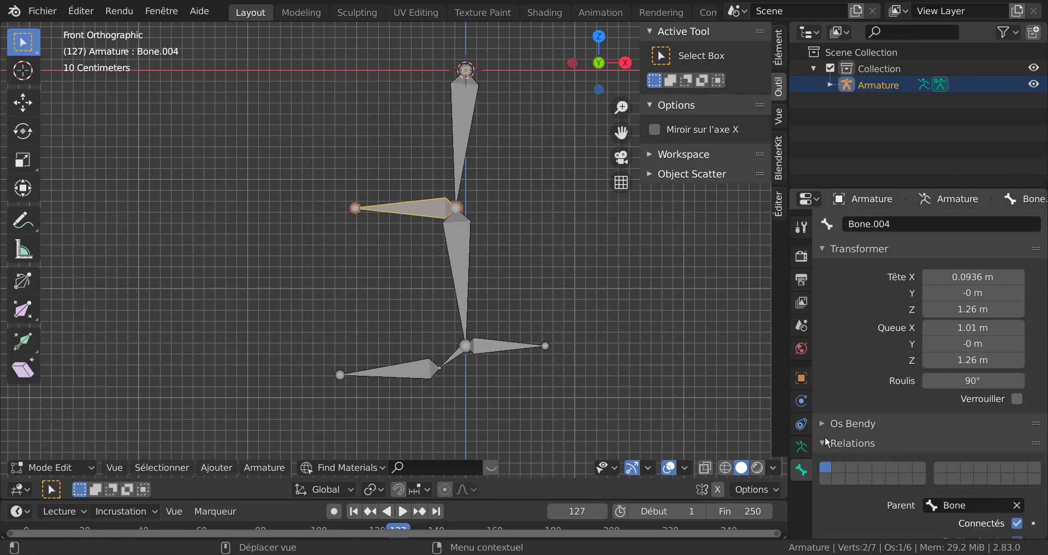
{"action": "scroll", "coordinate": [828, 445], "scroll_direction": "down", "scroll_amount": 4}
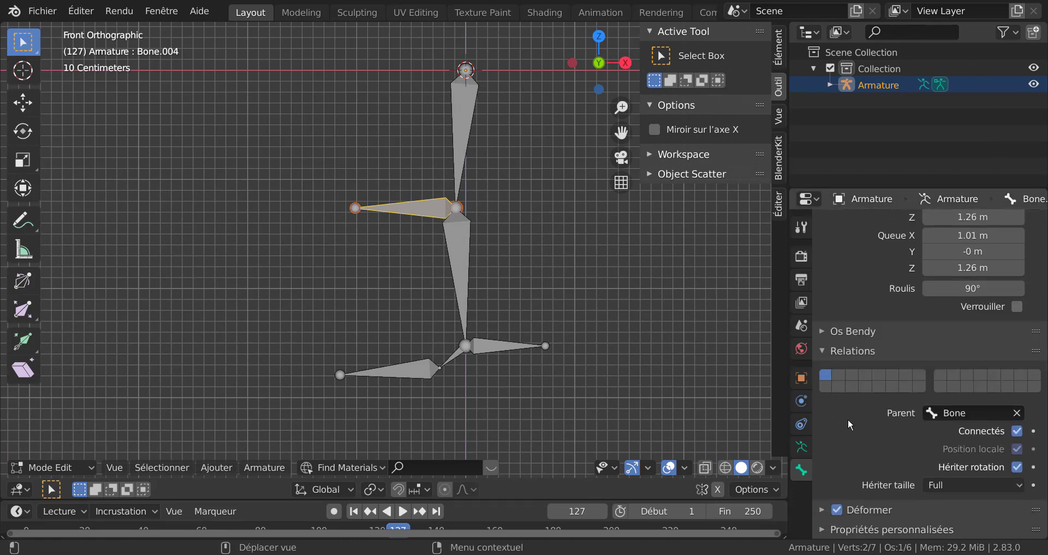
{"action": "scroll", "coordinate": [852, 377], "scroll_direction": "up", "scroll_amount": 4}
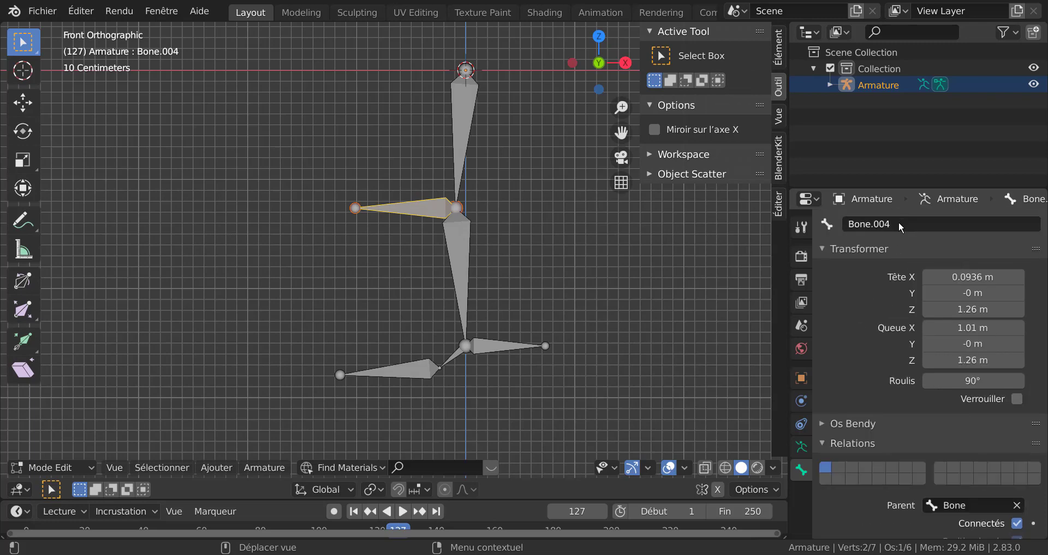
{"action": "left_click", "coordinate": [899, 224]}
{"action": "key", "text": "BackSpace"}
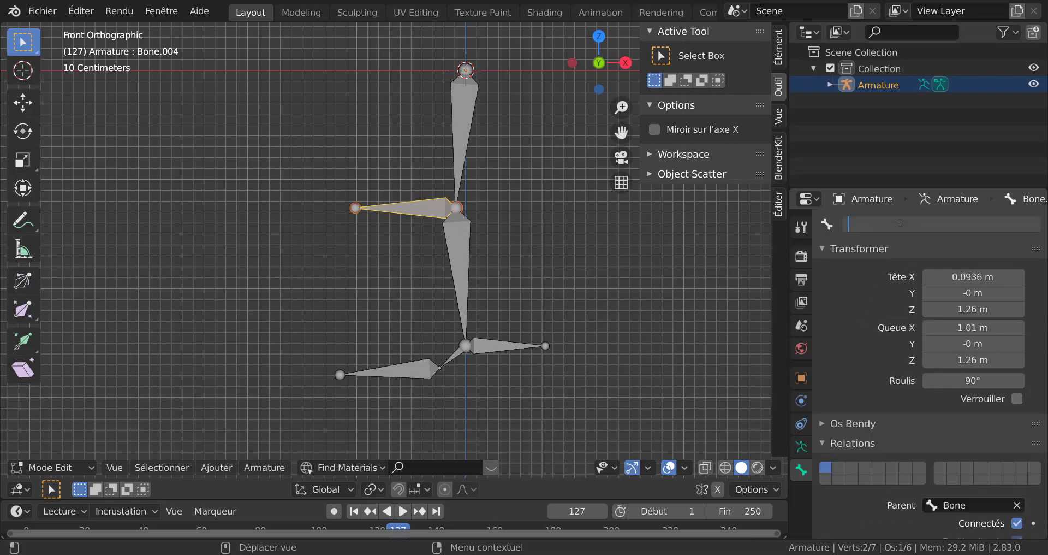
{"action": "type", "text": "genou"}
{"action": "key", "text": "Return"}
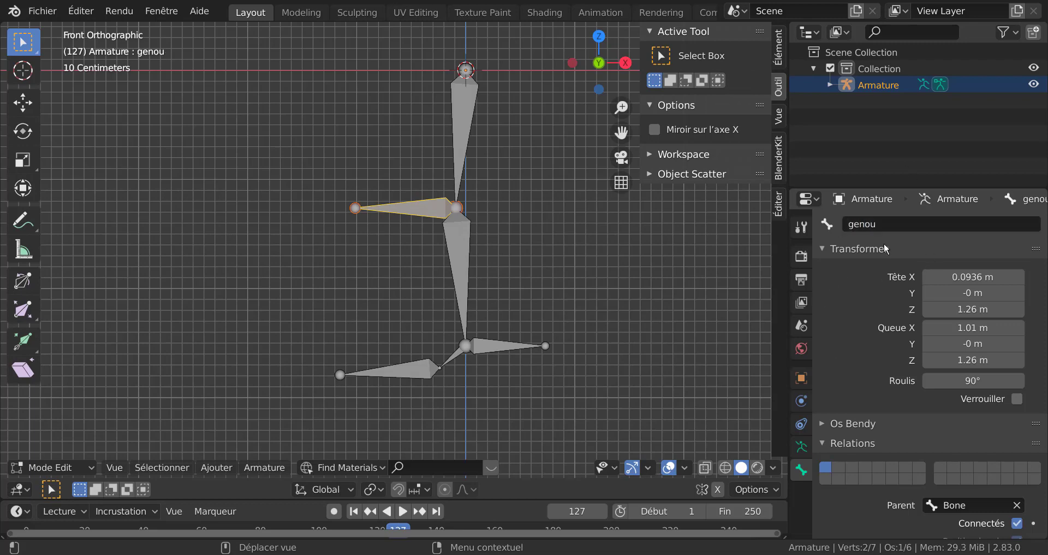
- Clear the parent of the genou bone and turn off its Deform option
{"action": "scroll", "coordinate": [884, 381], "scroll_direction": "down", "scroll_amount": 4}
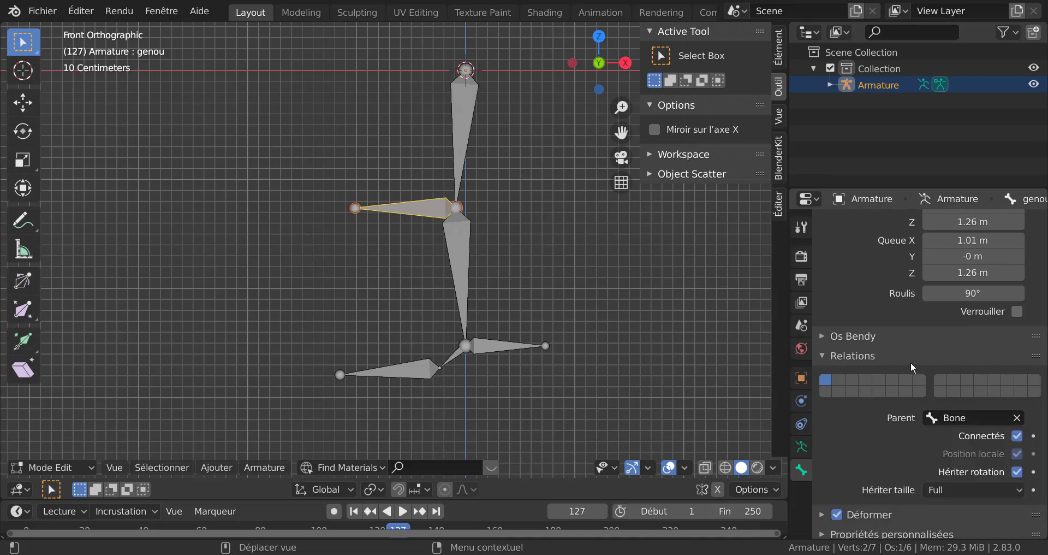
{"action": "scroll", "coordinate": [857, 251], "scroll_direction": "up", "scroll_amount": 4}
{"action": "scroll", "coordinate": [873, 229], "scroll_direction": "down", "scroll_amount": 4}
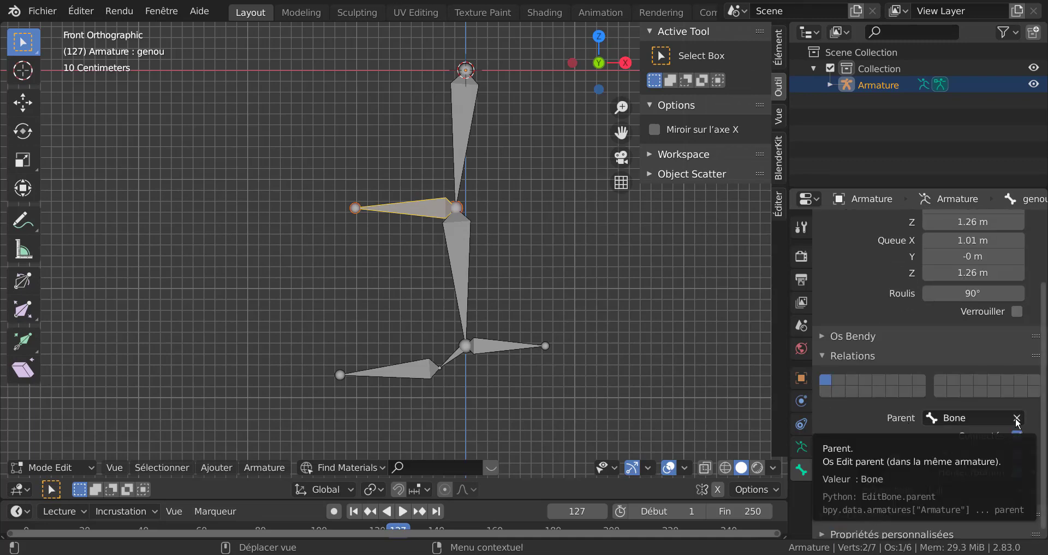
{"action": "left_click", "coordinate": [1017, 419]}
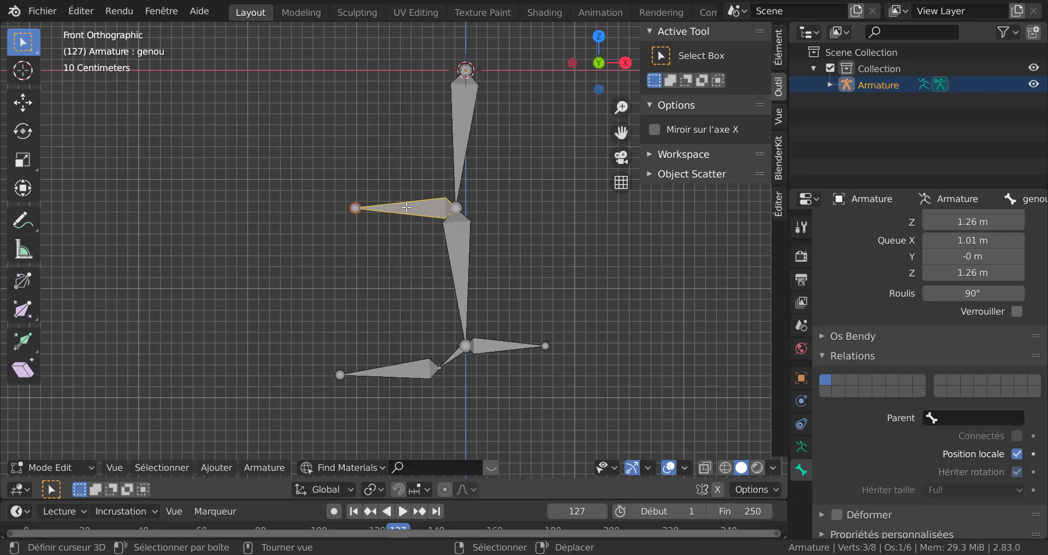
- Move the genou bone about 1 m away from the knee in the negative X direction
{"action": "key", "text": "g"}
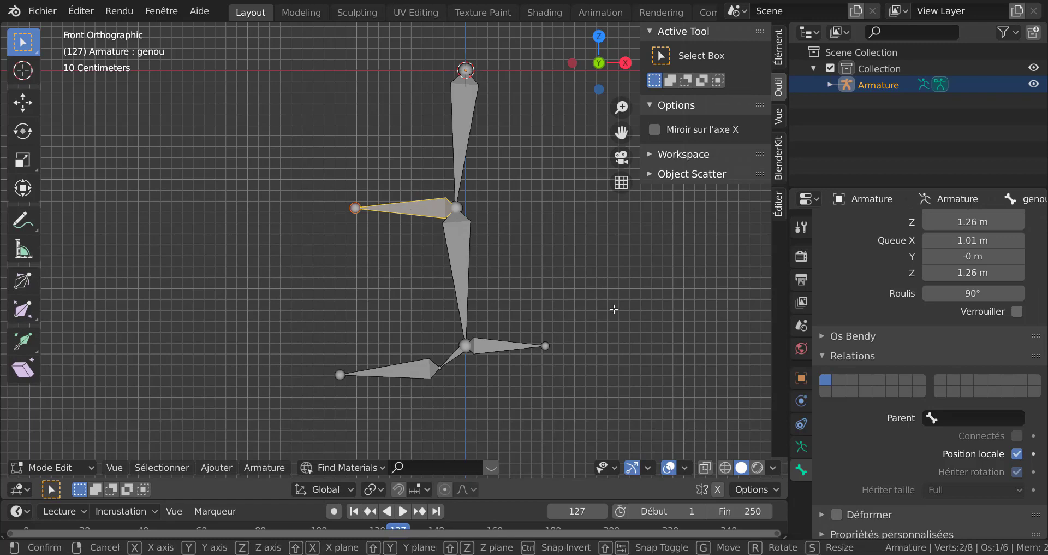
{"action": "key", "text": "x"}
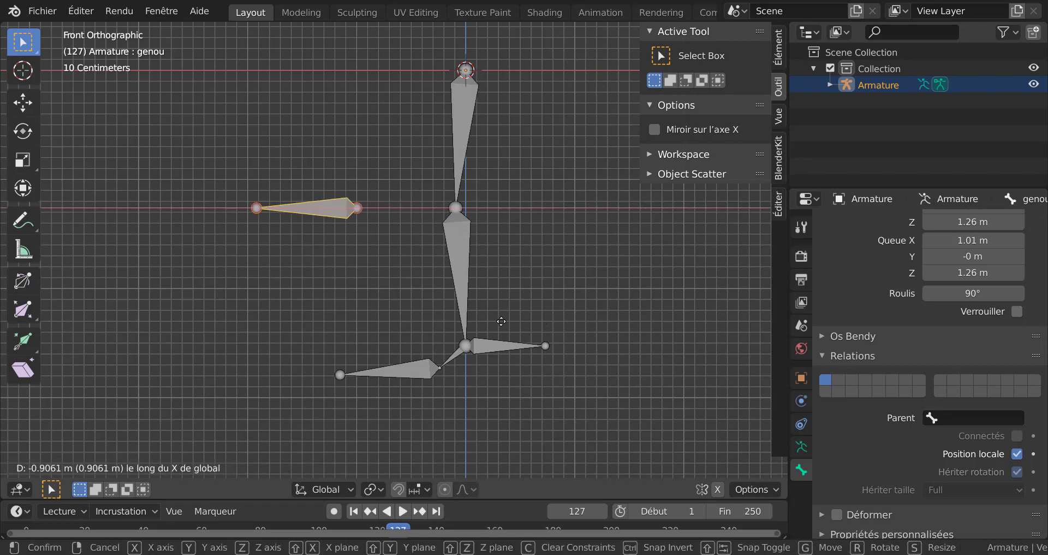
{"action": "left_click", "coordinate": [505, 322]}
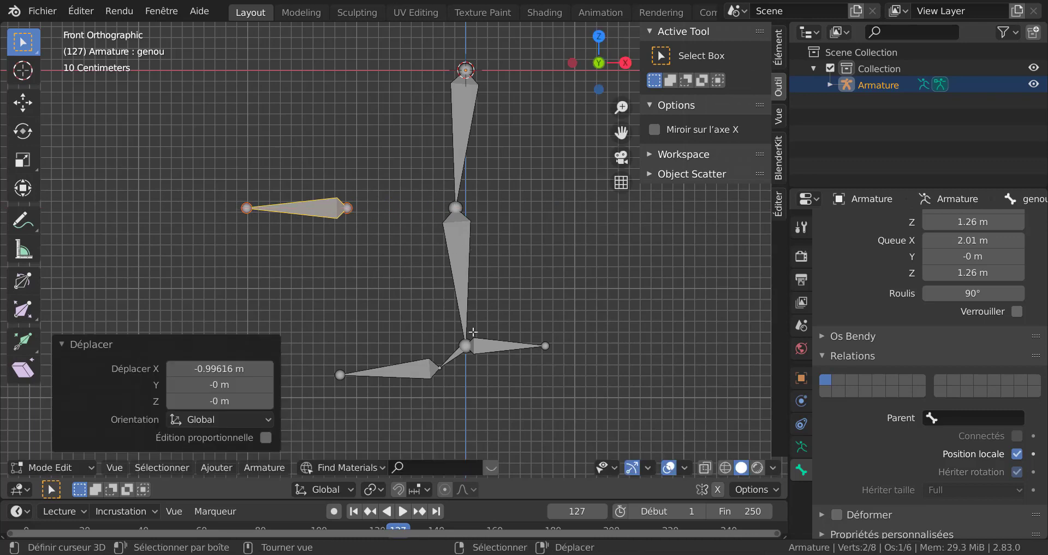
- Rename the bone extruded from the ankle joint as talon
{"action": "left_click", "coordinate": [487, 342]}
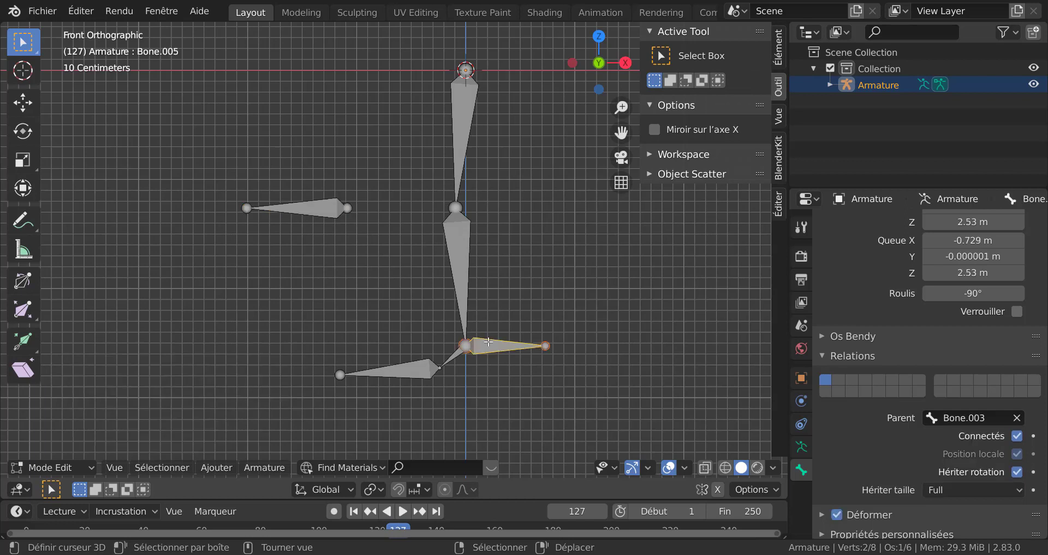
{"action": "scroll", "coordinate": [849, 295], "scroll_direction": "up", "scroll_amount": 4}
{"action": "left_click", "coordinate": [936, 222]}
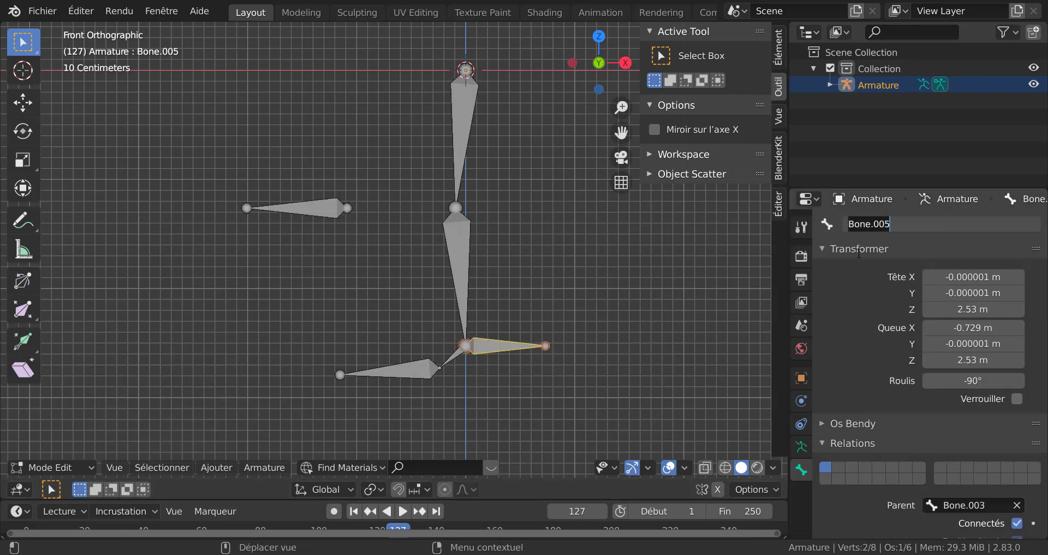
{"action": "key", "text": "BackSpace"}
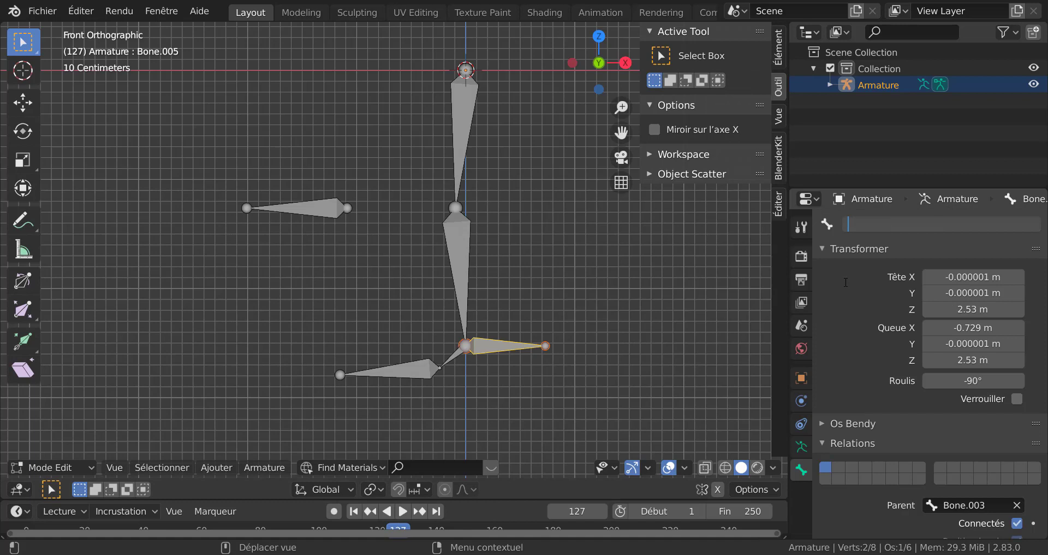
{"action": "type", "text": "talon"}
{"action": "key", "text": "Return"}
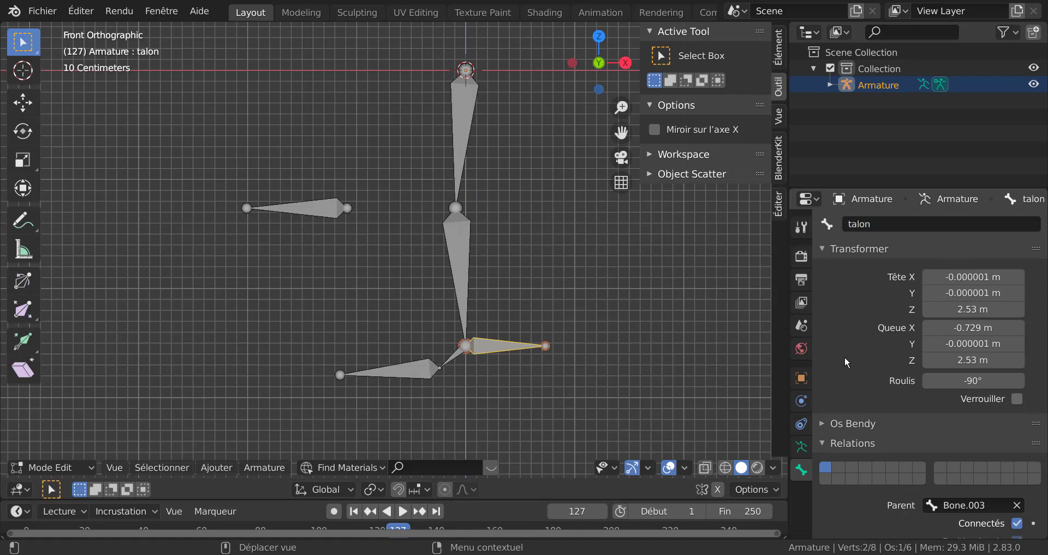
- Clear the parent of the talon bone and turn off its Deform option
{"action": "scroll", "coordinate": [844, 356], "scroll_direction": "down", "scroll_amount": 3}
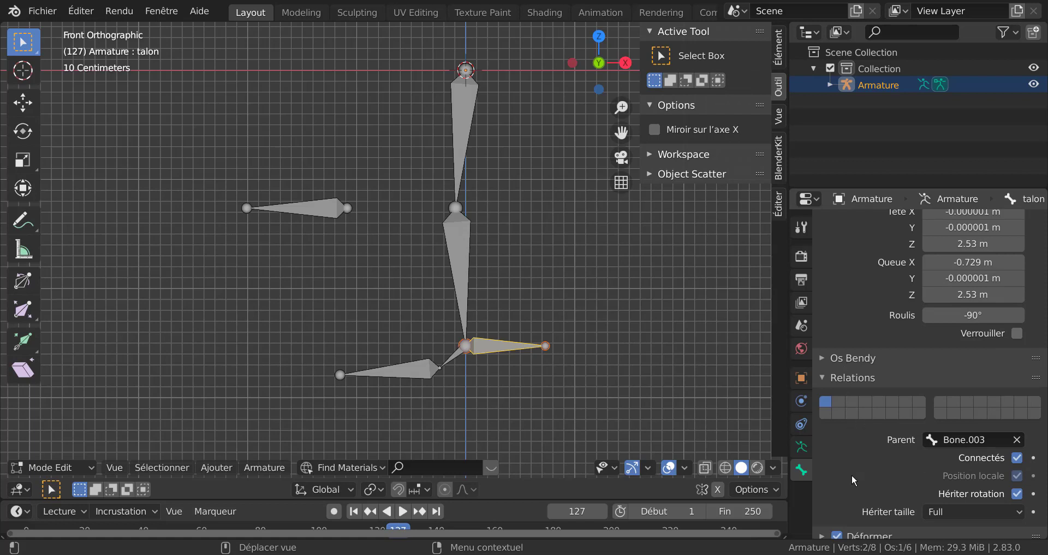
{"action": "scroll", "coordinate": [851, 474], "scroll_direction": "down", "scroll_amount": 1}
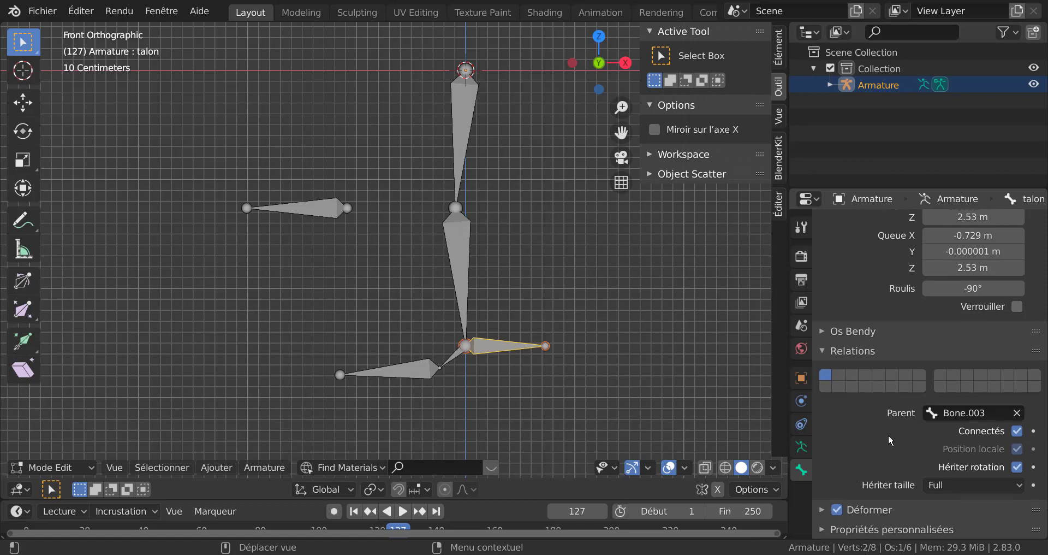
{"action": "left_click", "coordinate": [1016, 414]}
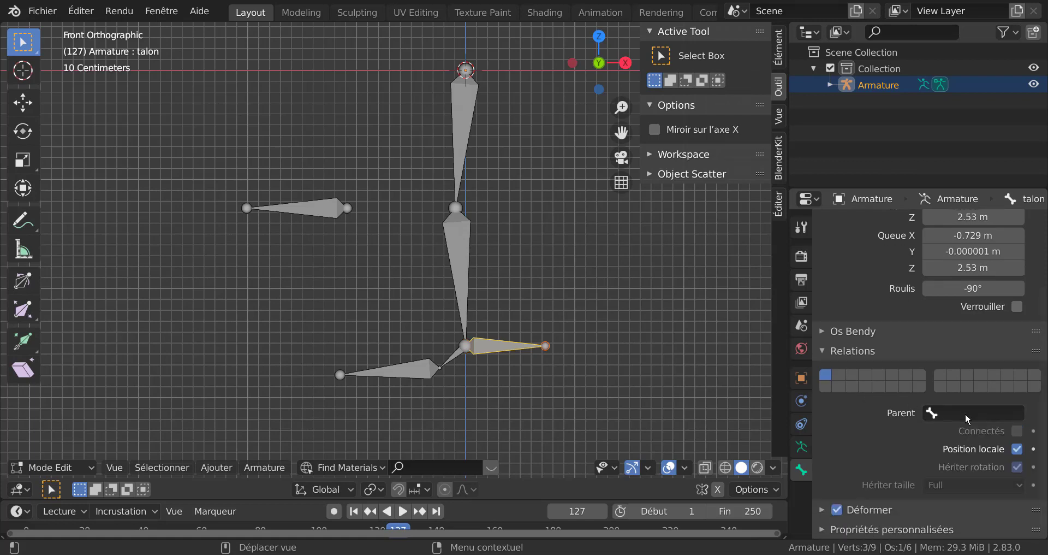
{"action": "left_click", "coordinate": [834, 509]}
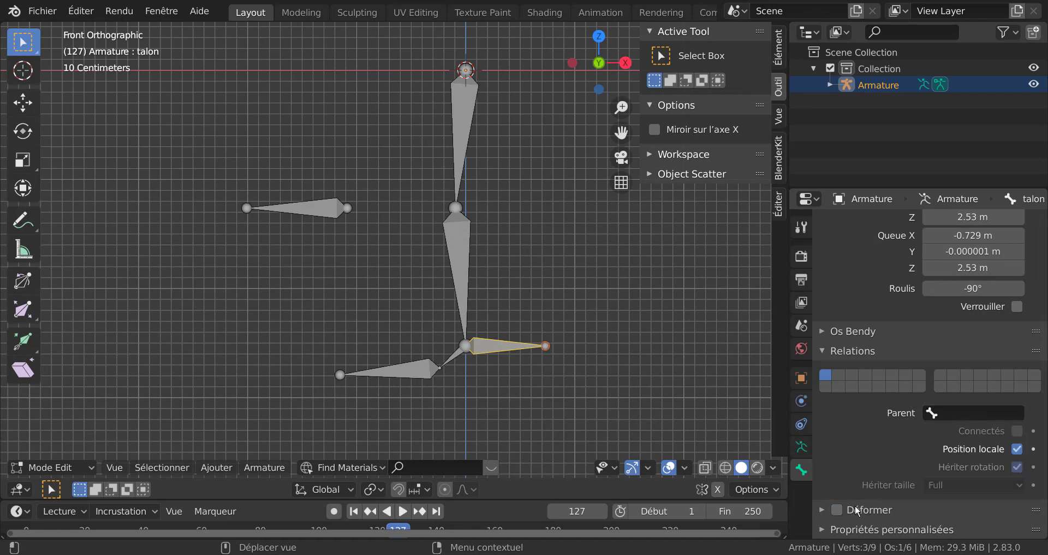
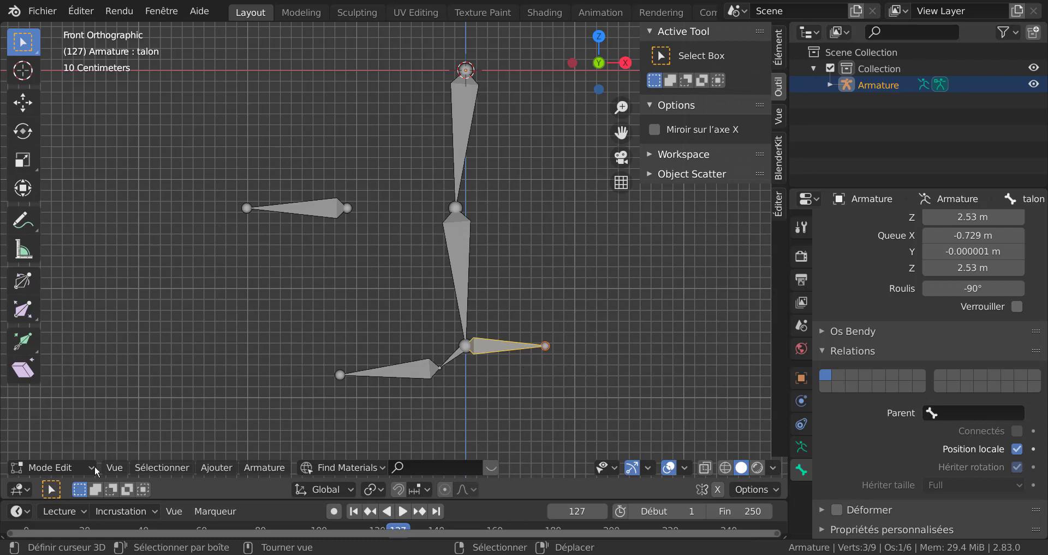
- Switch the armature to Pose Mode and add an Inverse Kinematics constraint to the shin bone
{"action": "left_click", "coordinate": [61, 473]}
{"action": "left_click", "coordinate": [39, 413]}
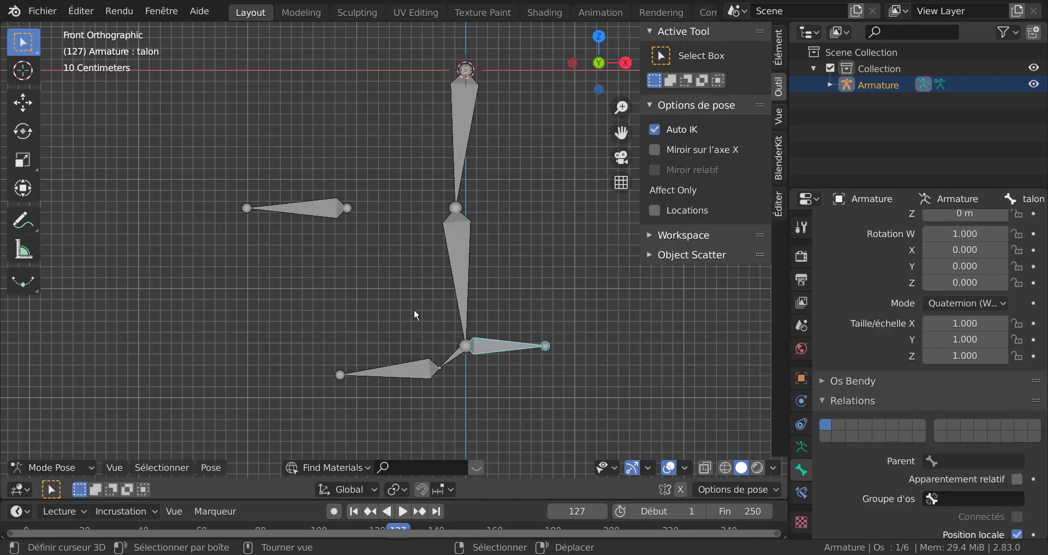
{"action": "left_click", "coordinate": [461, 251]}
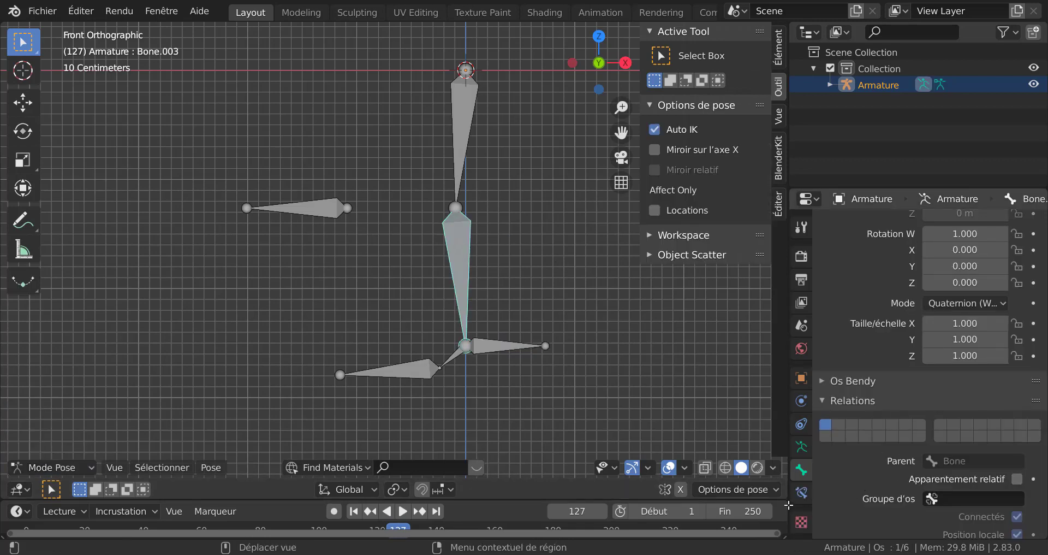
{"action": "left_click", "coordinate": [801, 493]}
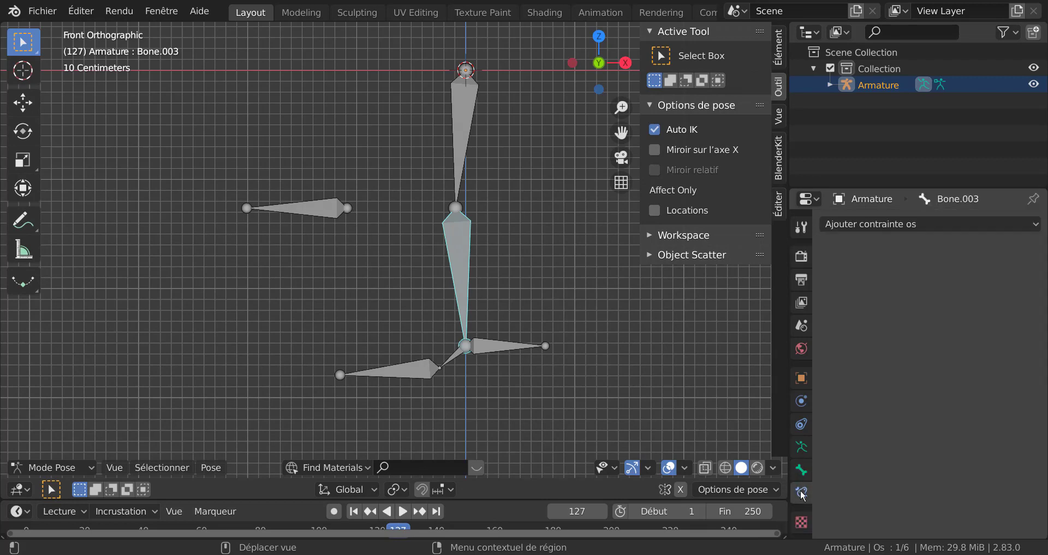
{"action": "left_click", "coordinate": [907, 224]}
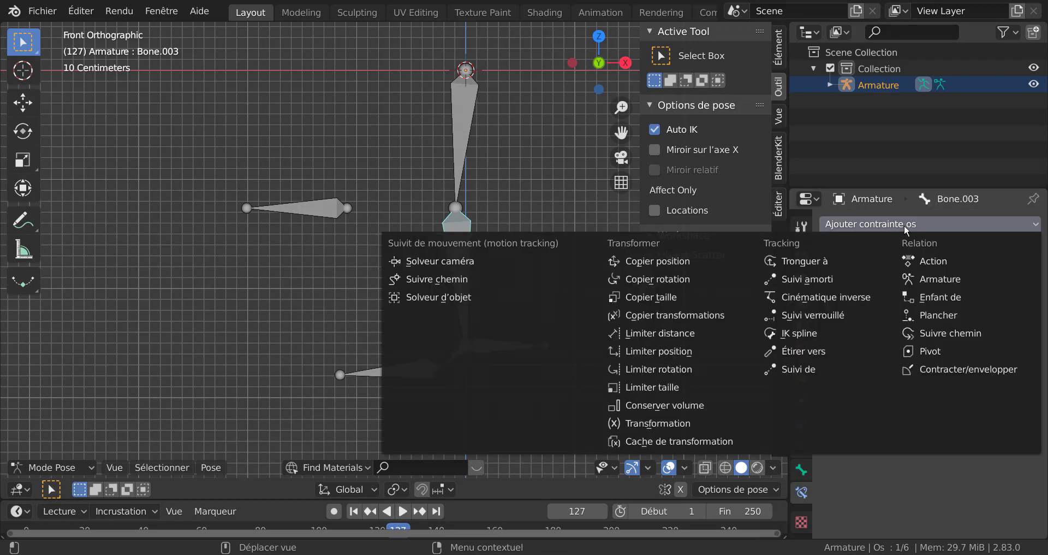
{"action": "left_click", "coordinate": [805, 298]}
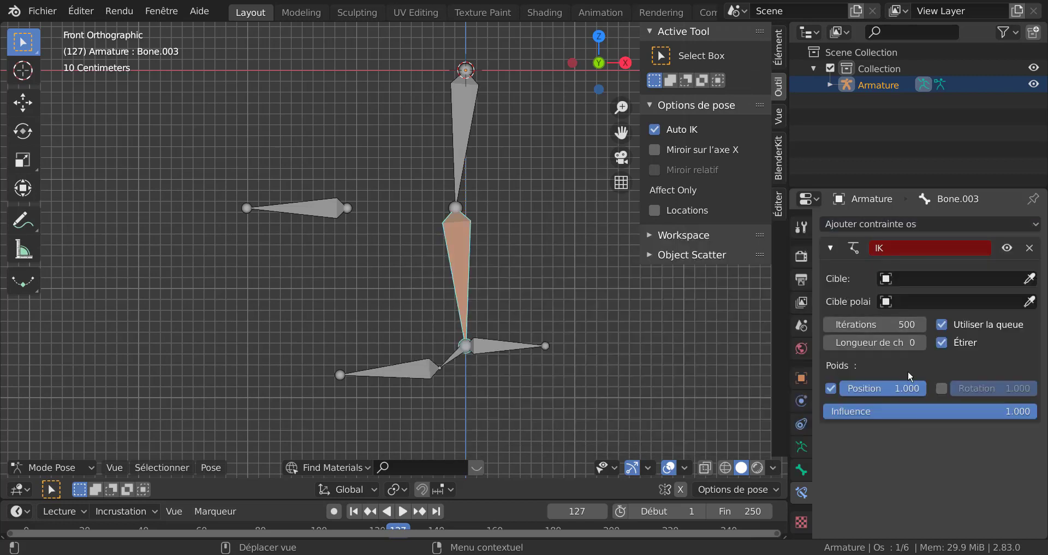
- Set the IK constraint's target to Armature with talon as the target bone
{"action": "left_click", "coordinate": [943, 278]}
{"action": "left_click", "coordinate": [952, 304]}
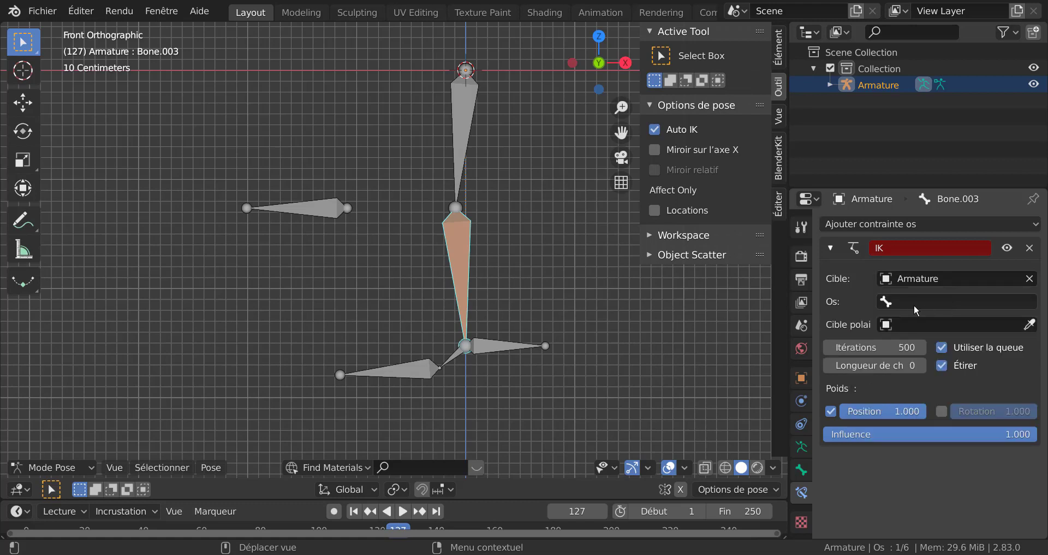
{"action": "left_click", "coordinate": [942, 301]}
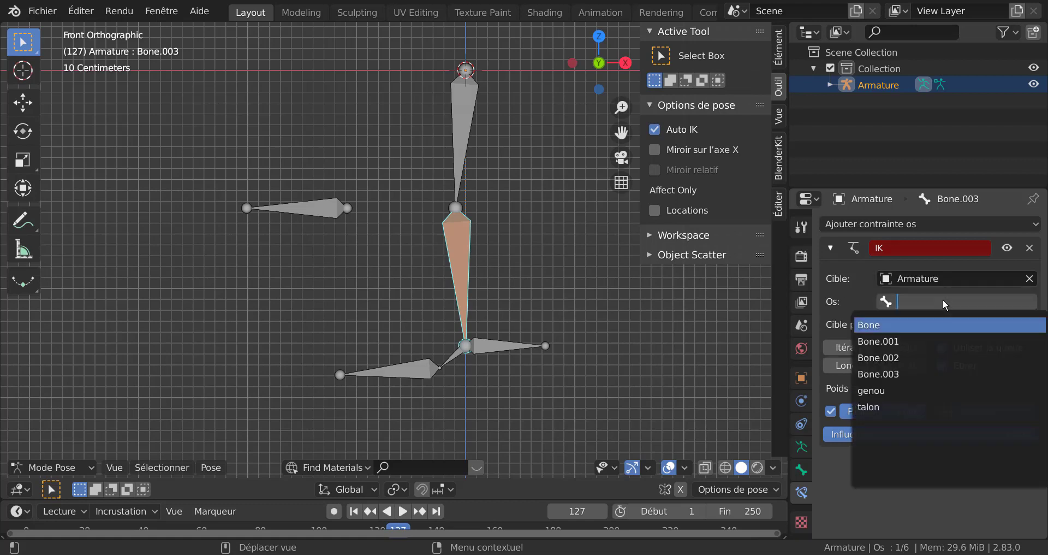
{"action": "left_click", "coordinate": [928, 404]}
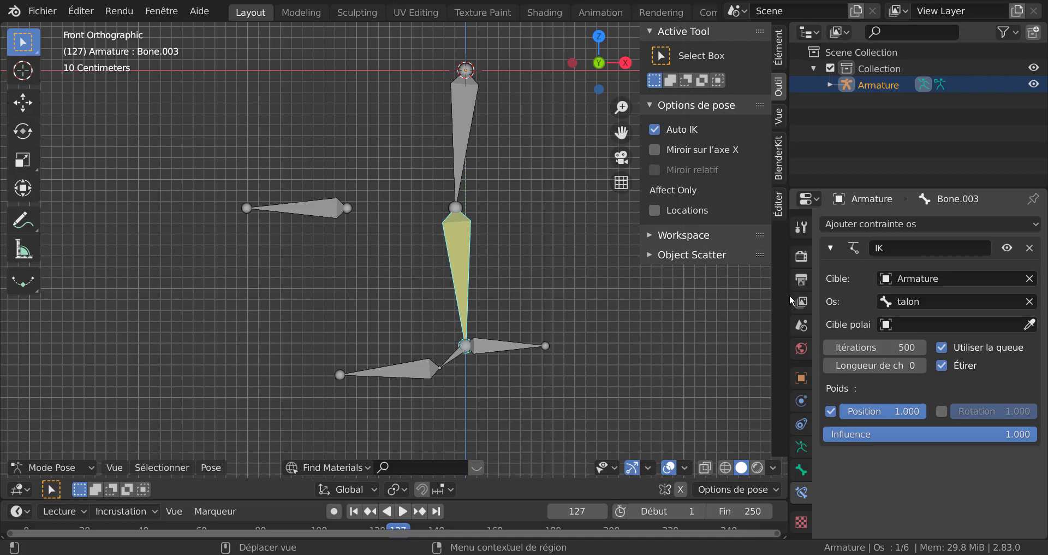
- Set the IK constraint's pole target to Armature with genou as the pole bone
{"action": "left_click_drag", "start_coordinate": [790, 299], "coordinate": [685, 299]}
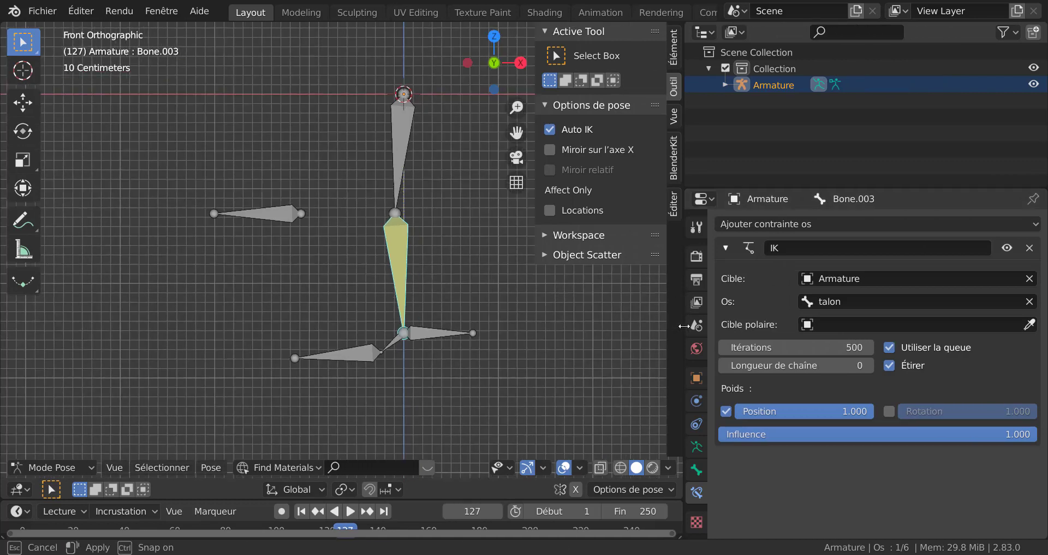
{"action": "left_click", "coordinate": [901, 325]}
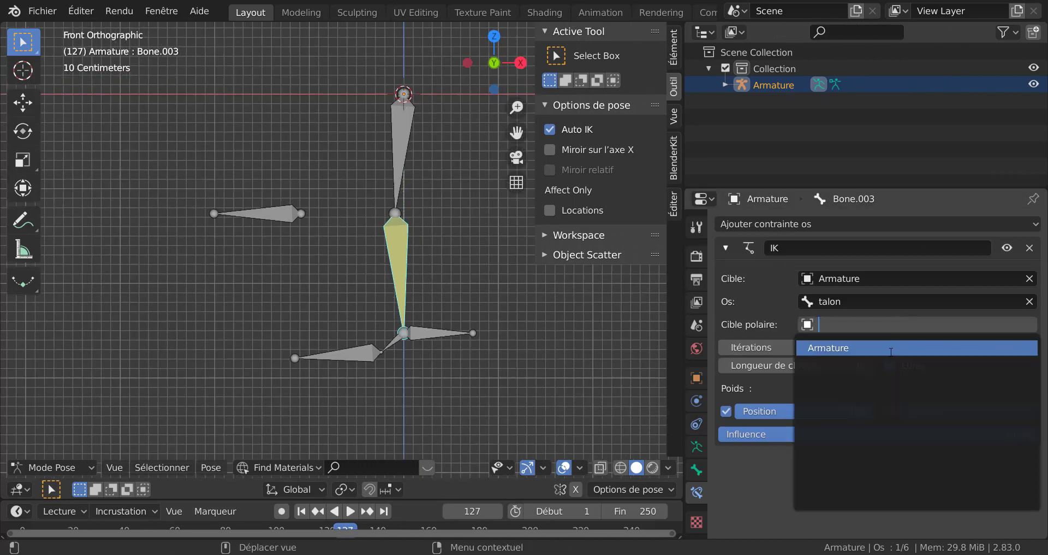
{"action": "left_click", "coordinate": [894, 348]}
{"action": "left_click", "coordinate": [894, 347]}
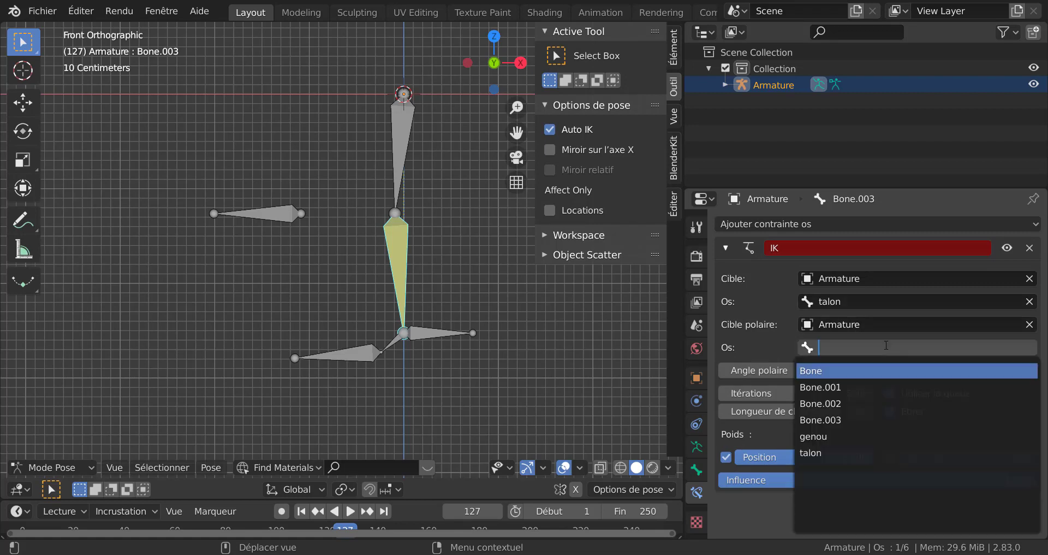
{"action": "left_click", "coordinate": [885, 435]}
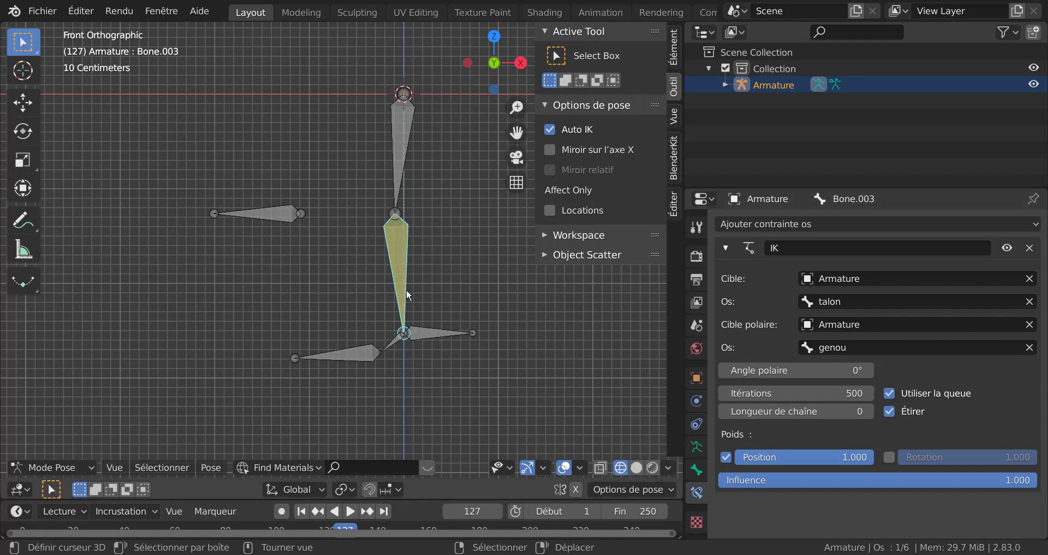
- Set the chain length of the shin bone's IK constraint to 2
{"action": "scroll", "coordinate": [406, 290], "scroll_direction": "up", "scroll_amount": 2}
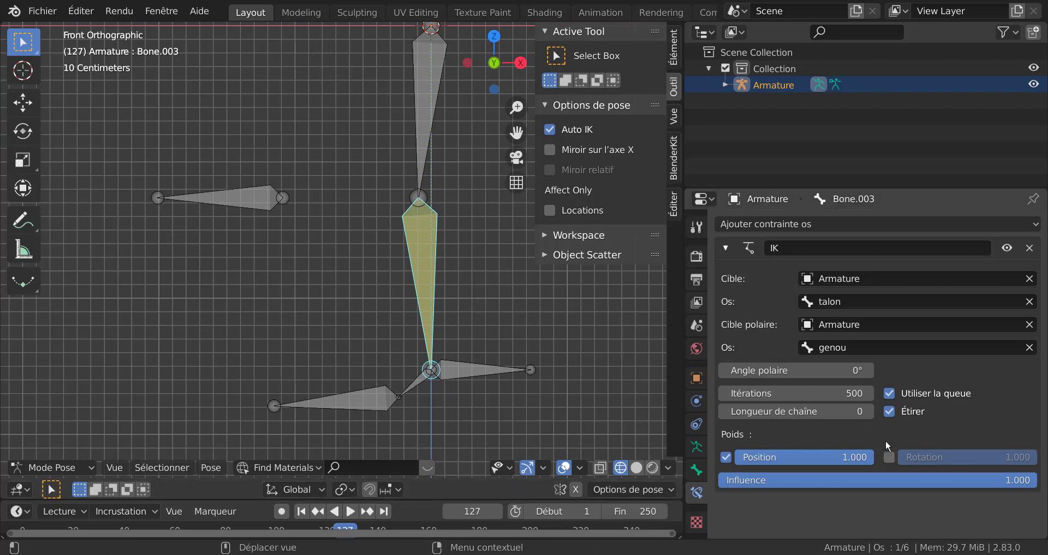
{"action": "left_click", "coordinate": [867, 411]}
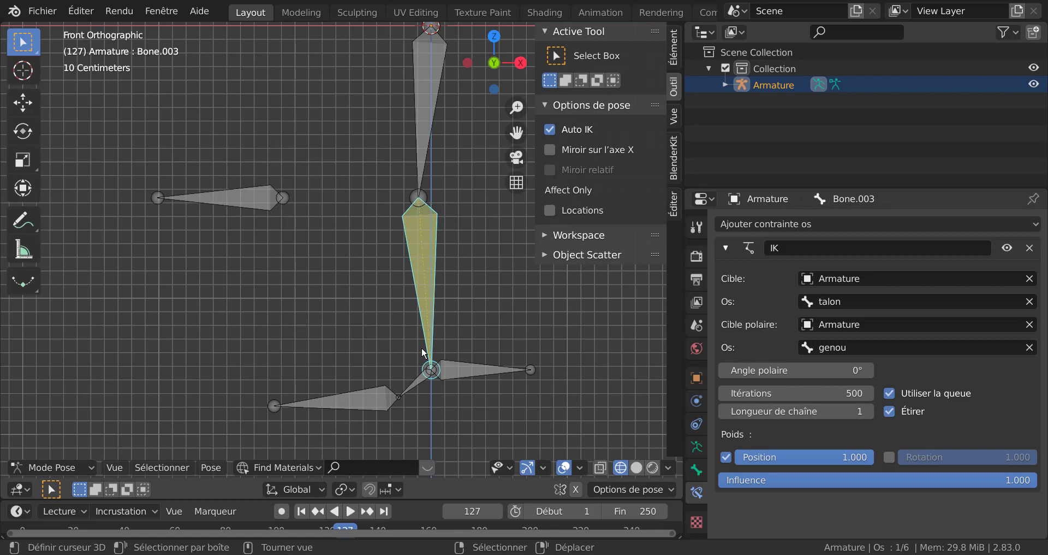
{"action": "left_click", "coordinate": [869, 411]}
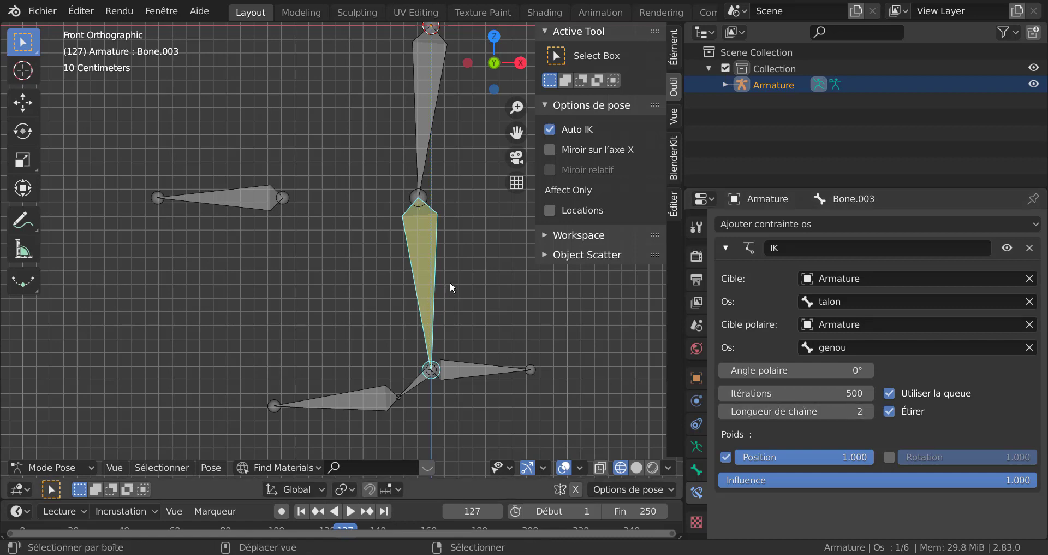
{"action": "middle_click_drag", "start_coordinate": [450, 281], "coordinate": [443, 350], "text": "shift"}
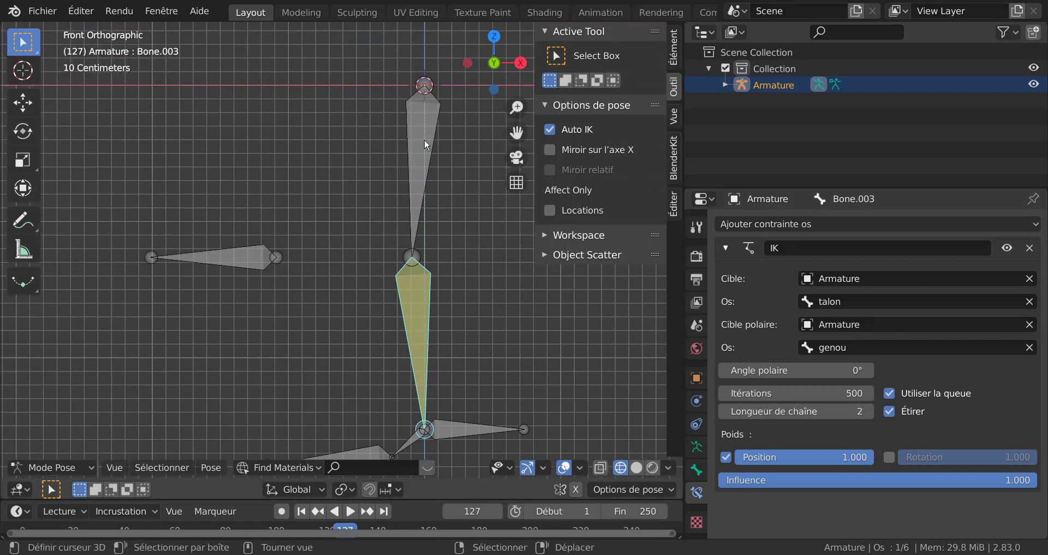
{"action": "scroll", "coordinate": [429, 163], "scroll_direction": "up", "scroll_amount": 3}
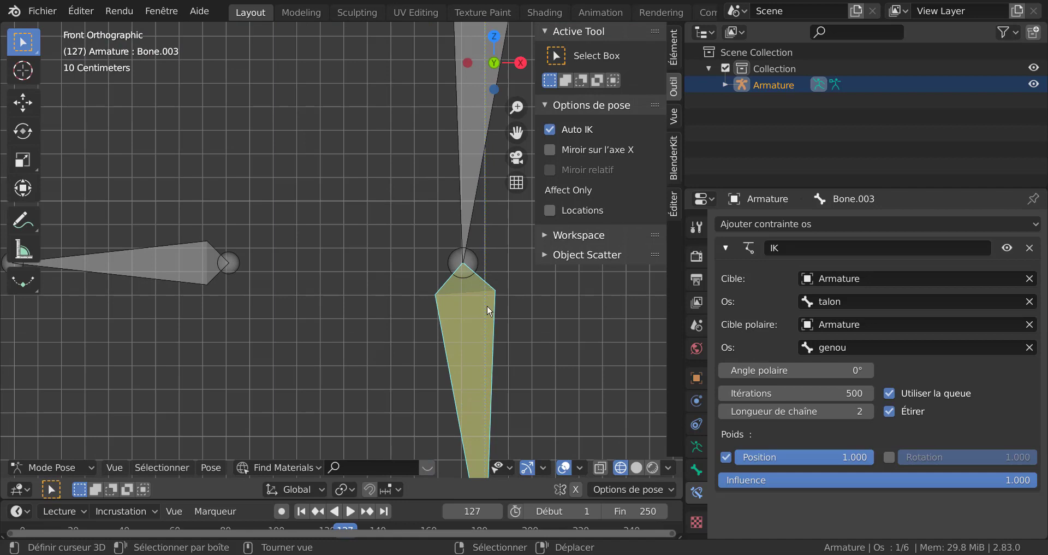
{"action": "scroll", "coordinate": [488, 308], "scroll_direction": "down", "scroll_amount": 3}
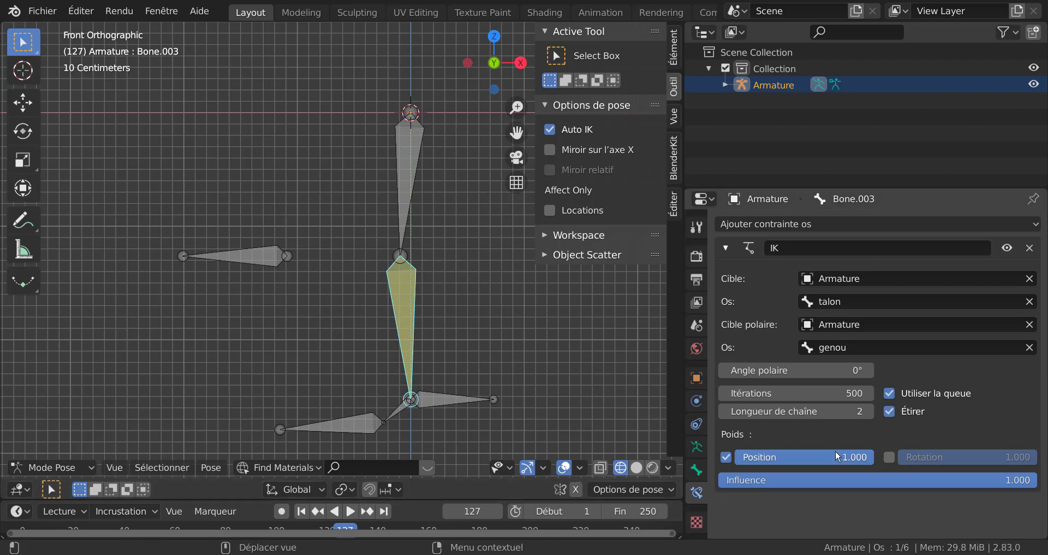
- Test the IK leg by trying to move the talon bone along the global Z axis and rotate it
{"action": "left_click", "coordinate": [441, 394]}
{"action": "scroll", "coordinate": [440, 395], "scroll_direction": "down", "scroll_amount": 4}
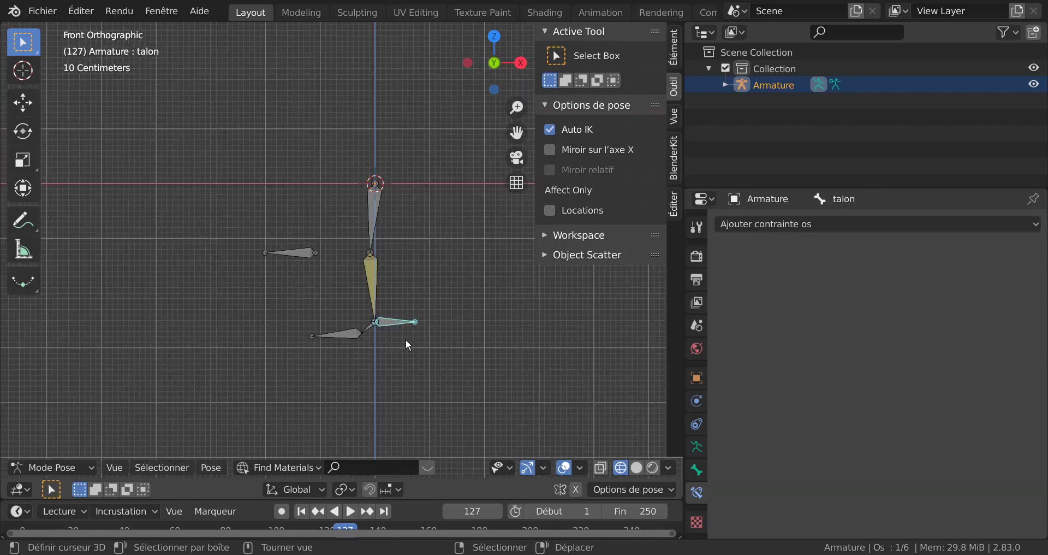
{"action": "key", "text": "g"}
{"action": "key", "text": "z"}
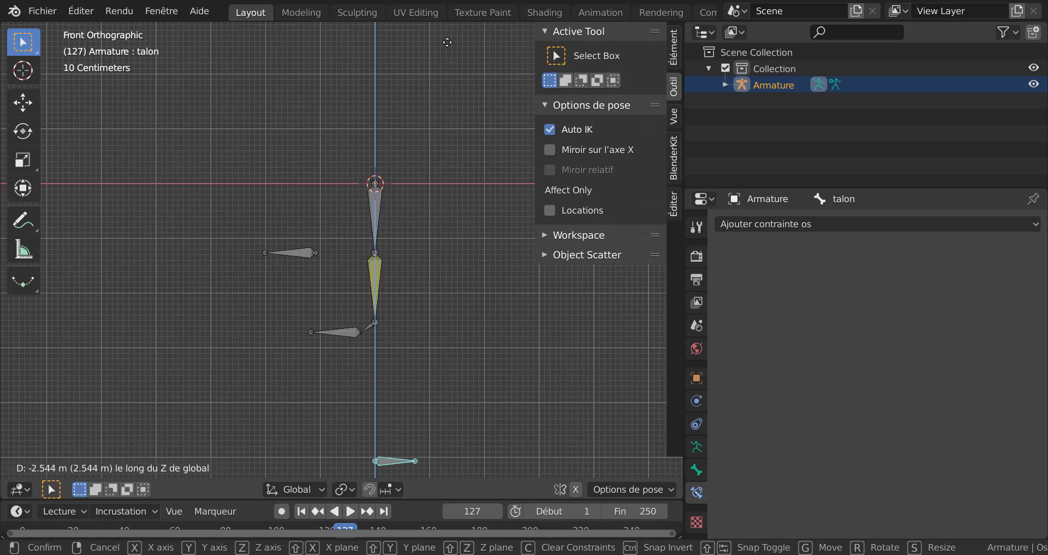
{"action": "left_click", "coordinate": [442, 422]}
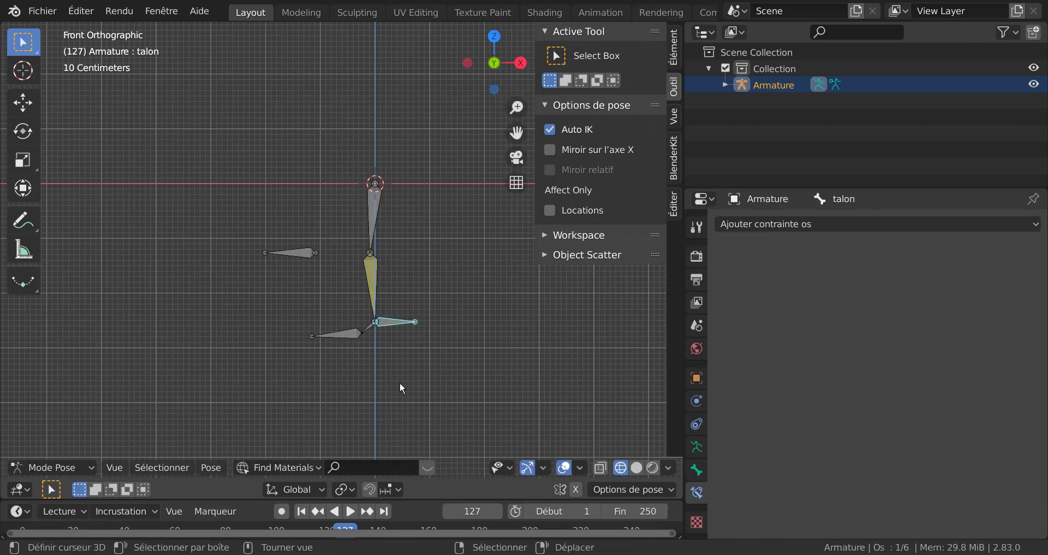
{"action": "key", "text": "r"}
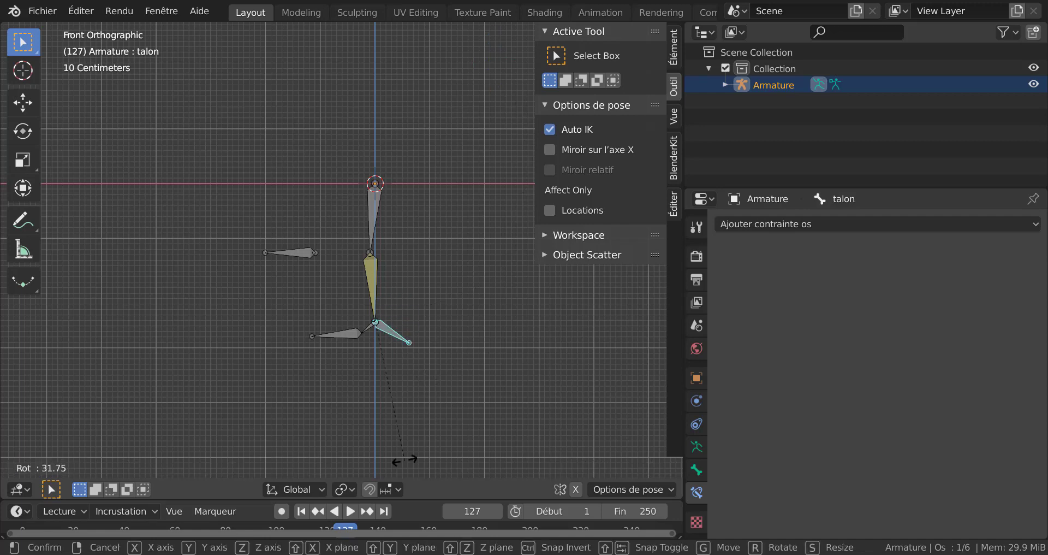
{"action": "right_click", "coordinate": [451, 368]}
- In Edit Mode, parent the short ankle bone to the talon bone with Keep Offset and return to Pose Mode
{"action": "scroll", "coordinate": [423, 378], "scroll_direction": "up", "scroll_amount": 3}
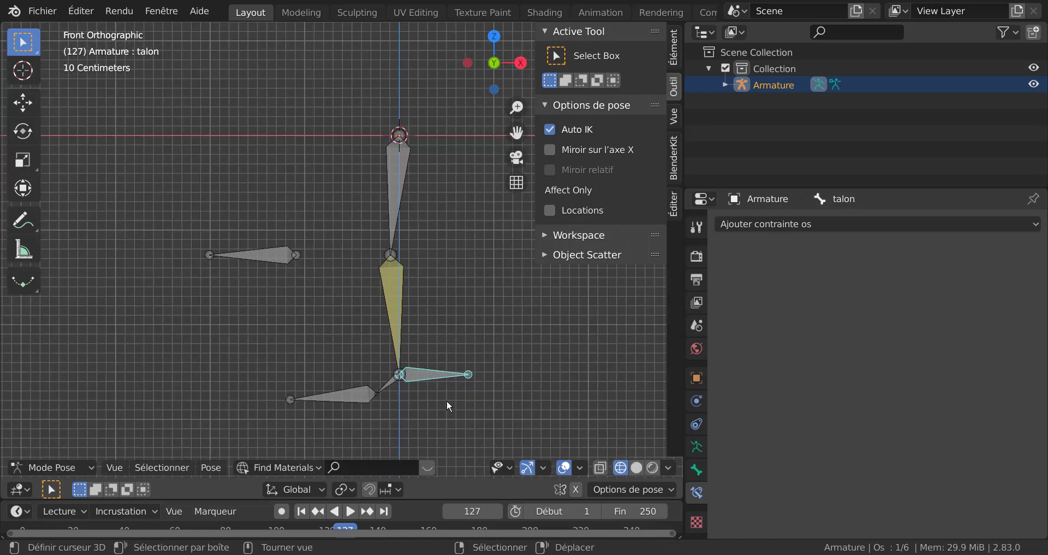
{"action": "middle_click_drag", "start_coordinate": [447, 399], "coordinate": [455, 363], "text": "shift"}
{"action": "scroll", "coordinate": [385, 370], "scroll_direction": "up", "scroll_amount": 1}
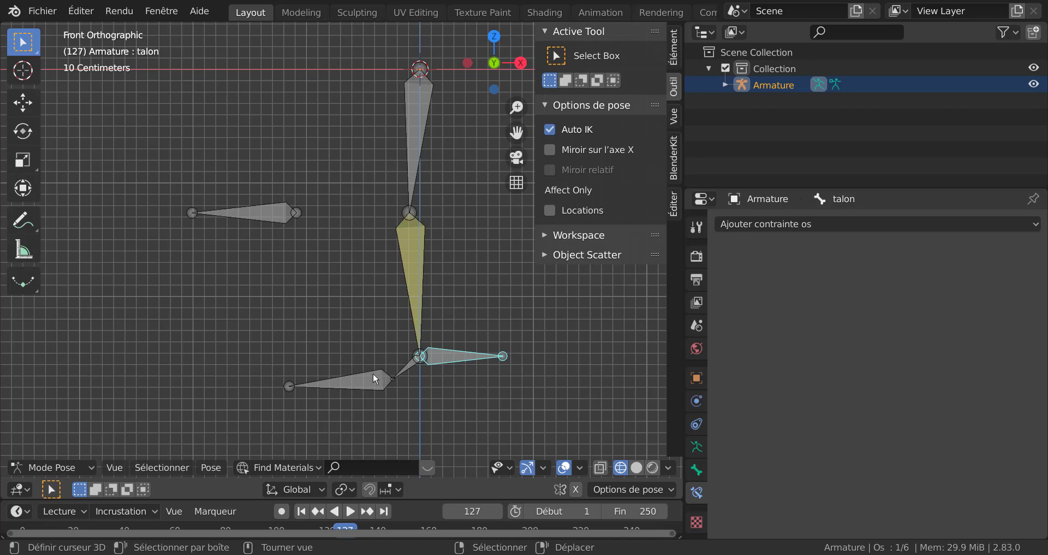
{"action": "left_click", "coordinate": [413, 365]}
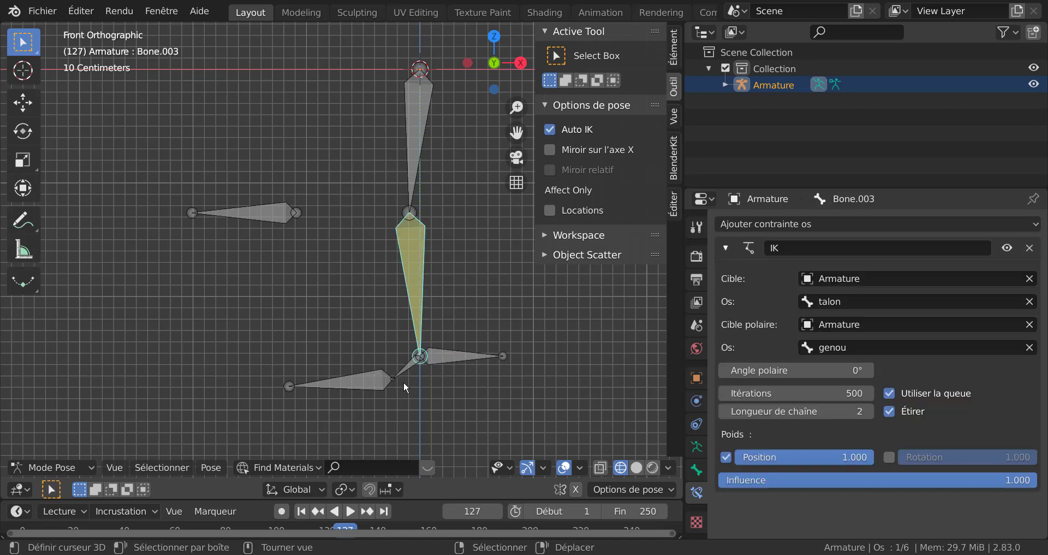
{"action": "left_click", "coordinate": [409, 364]}
{"action": "key", "text": "Tab"}
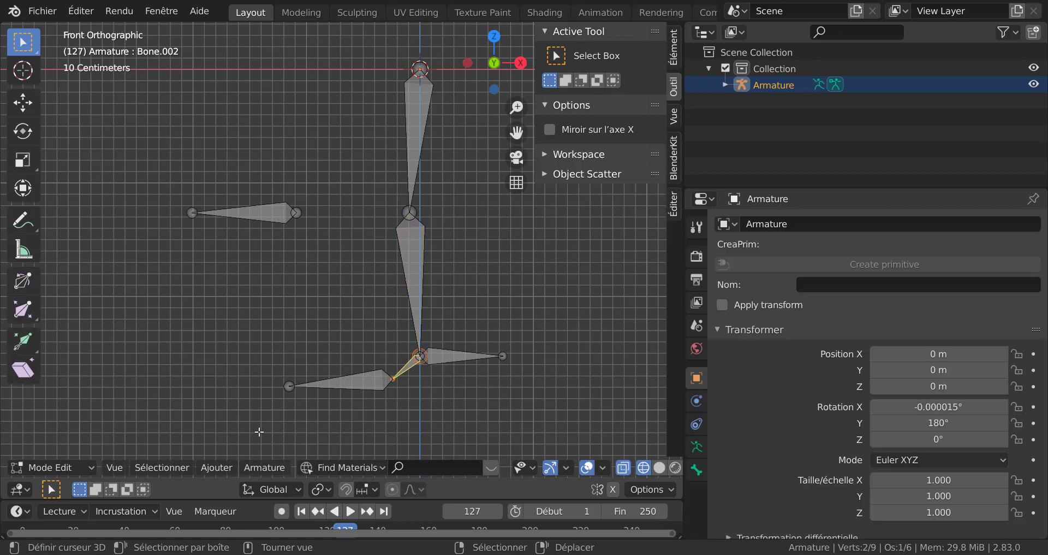
{"action": "left_click", "coordinate": [49, 471]}
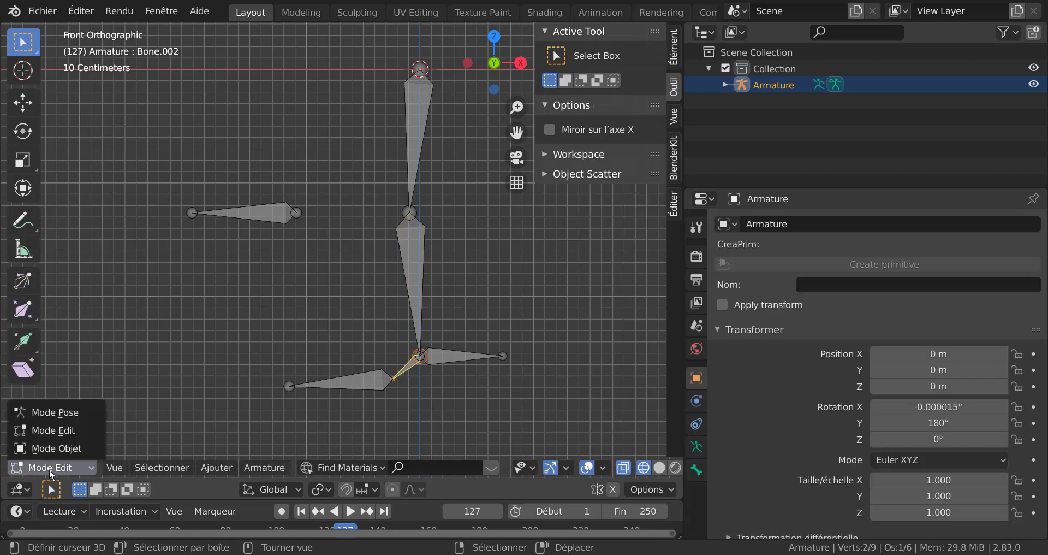
{"action": "left_click", "coordinate": [53, 432]}
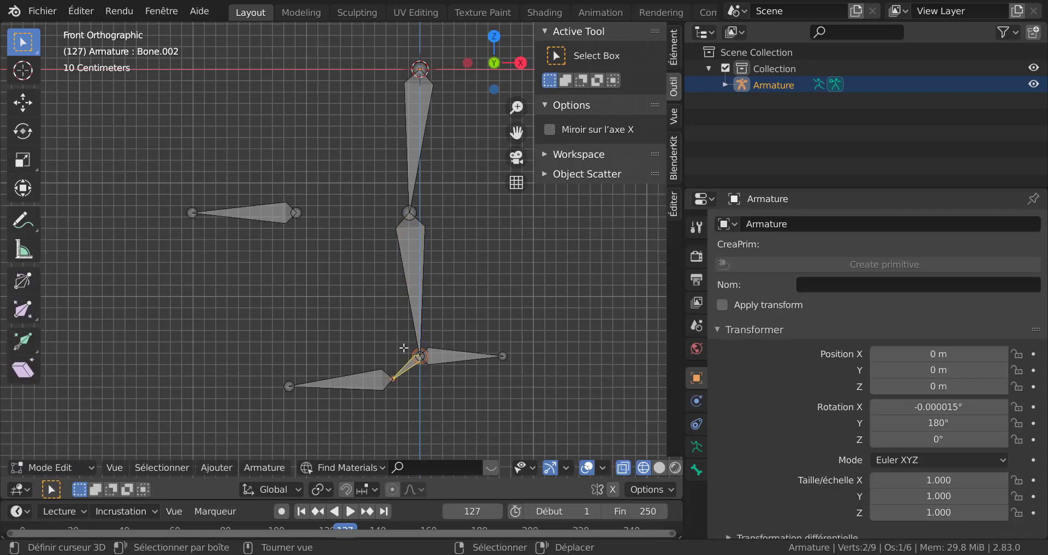
{"action": "left_click", "coordinate": [444, 355], "text": "shift"}
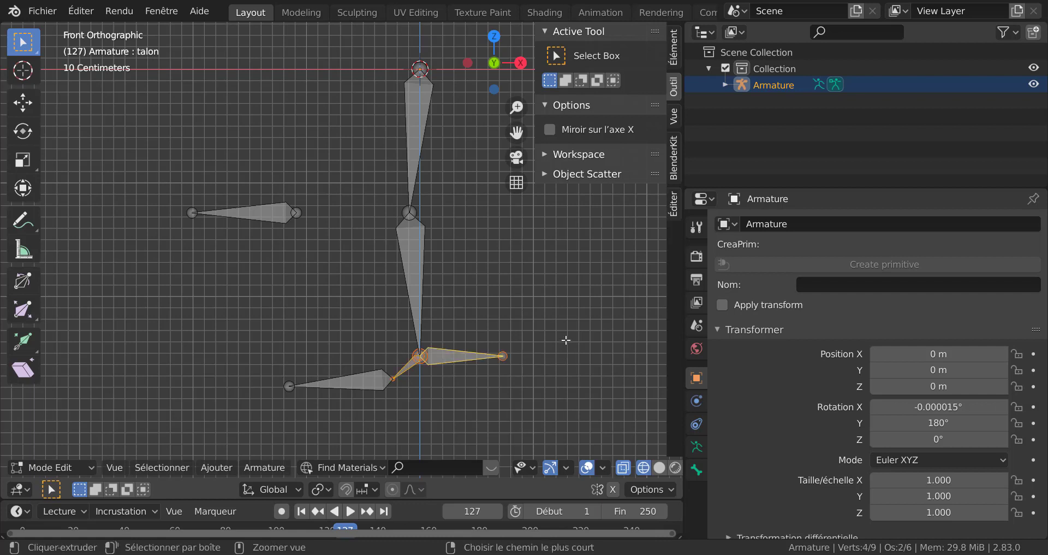
{"action": "key", "text": "ctrl+p"}
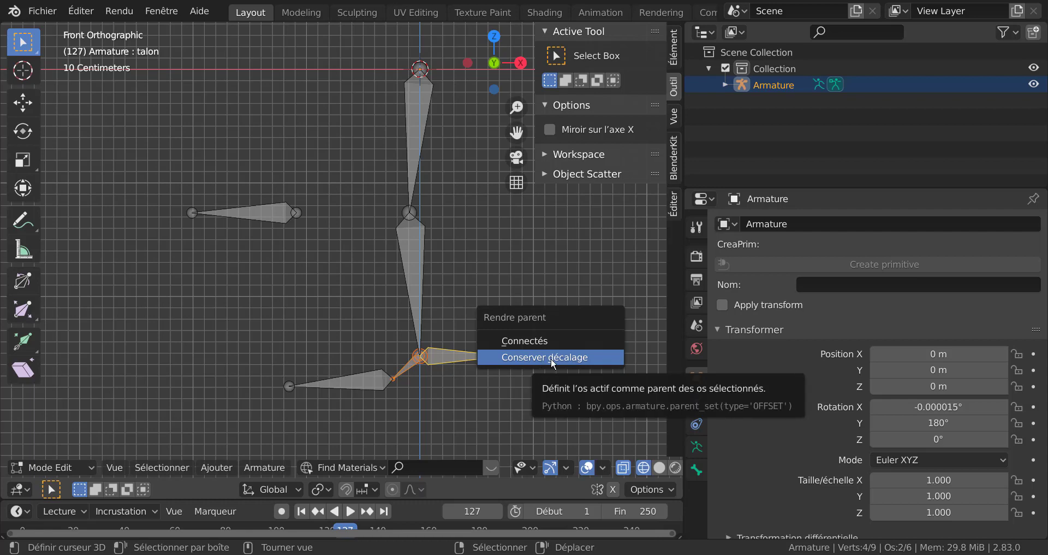
{"action": "left_click", "coordinate": [553, 362]}
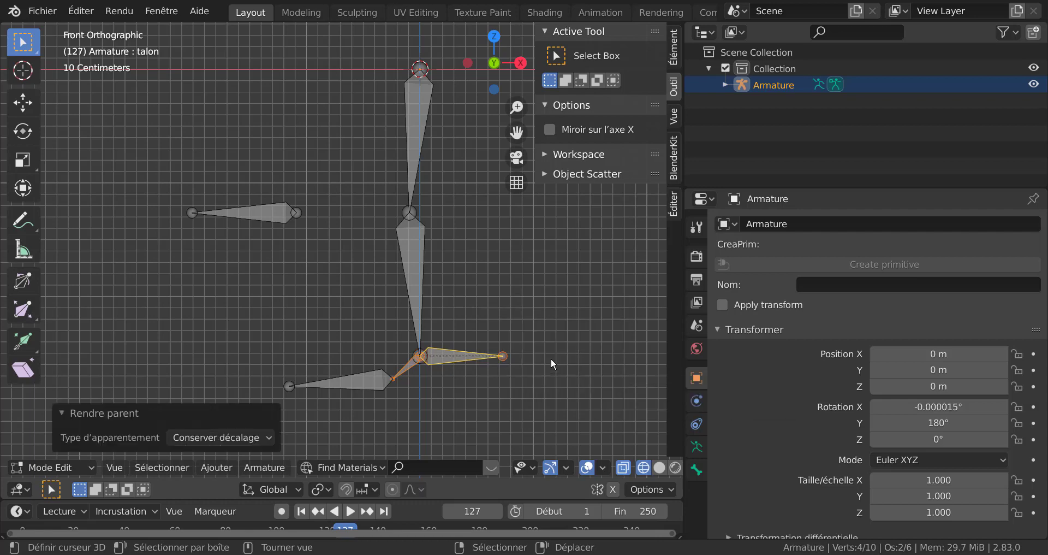
{"action": "scroll", "coordinate": [480, 410], "scroll_direction": "up", "scroll_amount": 2}
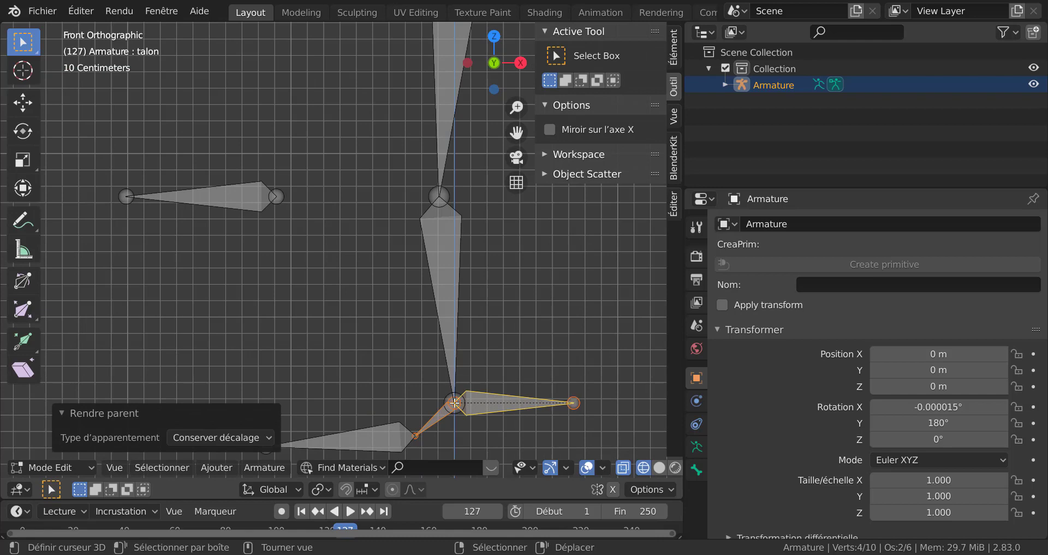
{"action": "scroll", "coordinate": [513, 406], "scroll_direction": "down", "scroll_amount": 4}
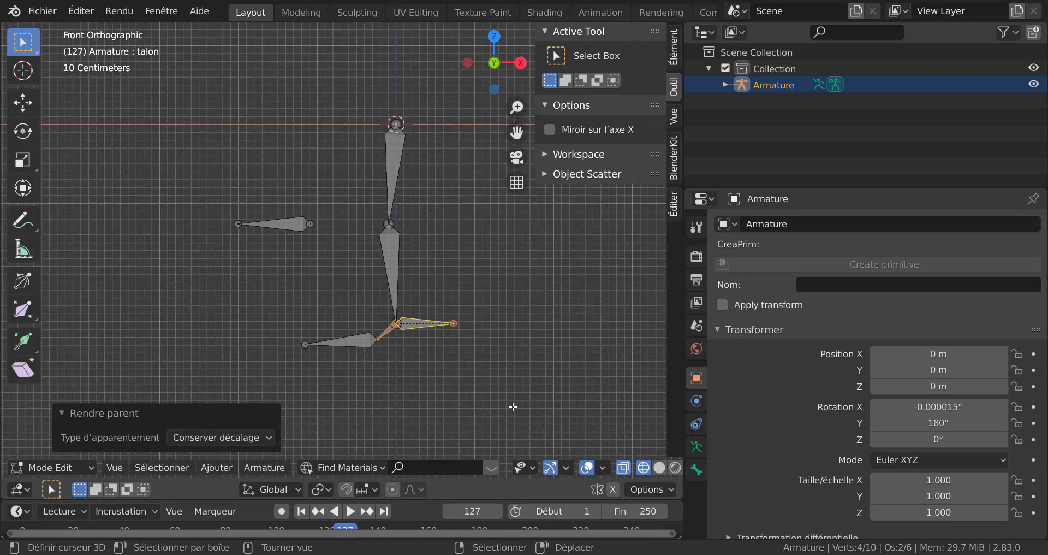
{"action": "key", "text": "ctrl+Tab"}
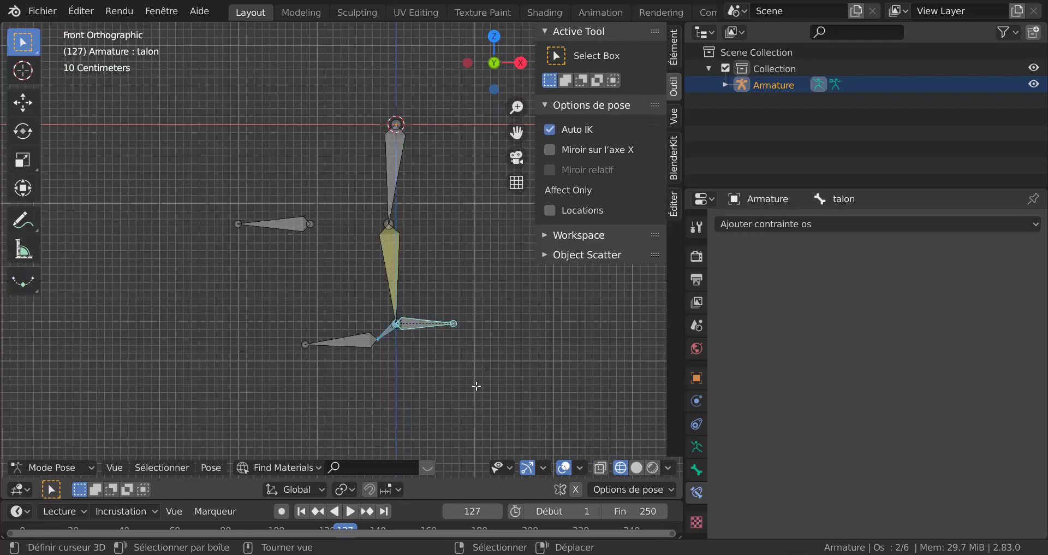
- Test the foot parenting by trying to move the talon bone freely and rotate it in the front view
{"action": "left_click", "coordinate": [419, 326]}
{"action": "key", "text": "g"}
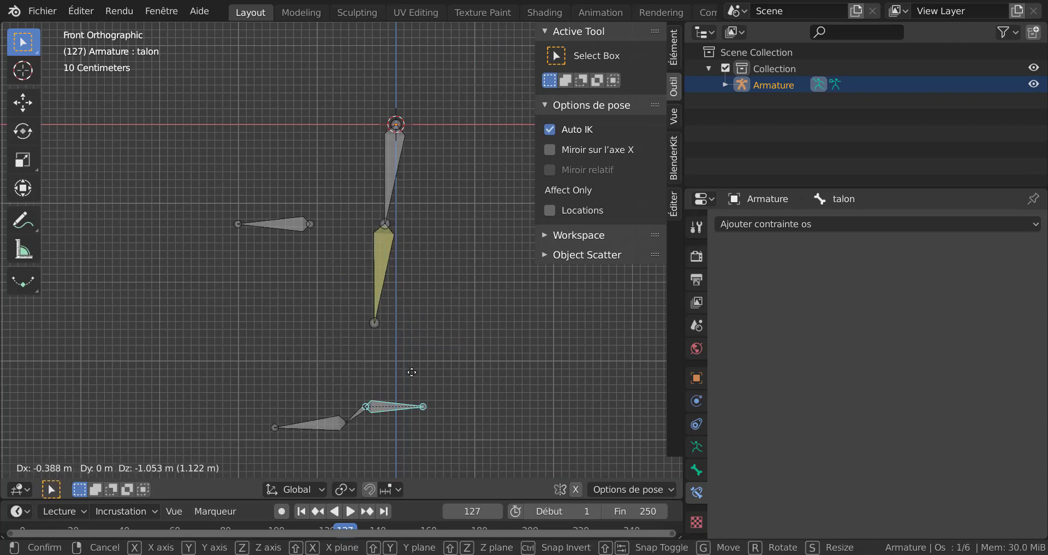
{"action": "left_click", "coordinate": [434, 324]}
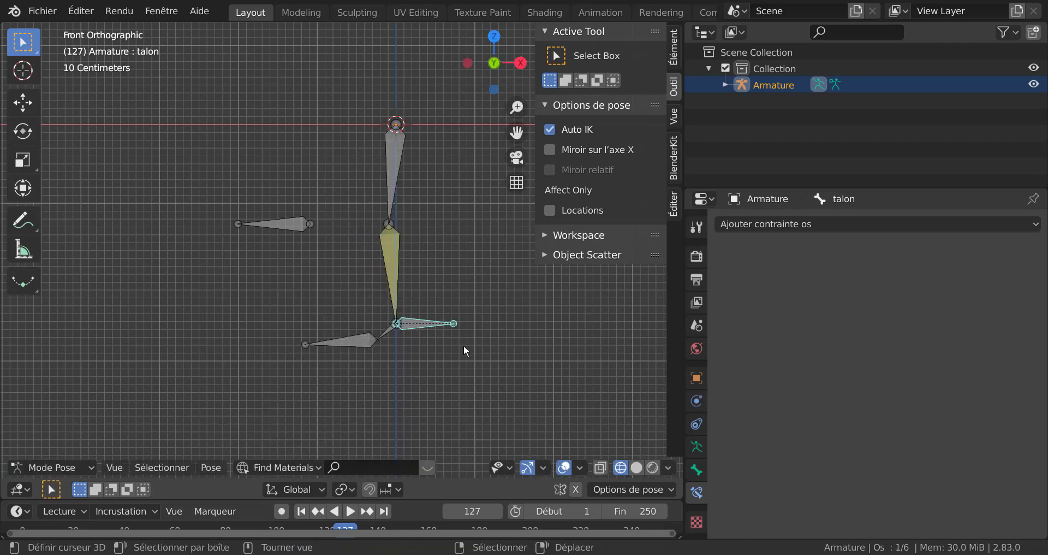
{"action": "key", "text": "r"}
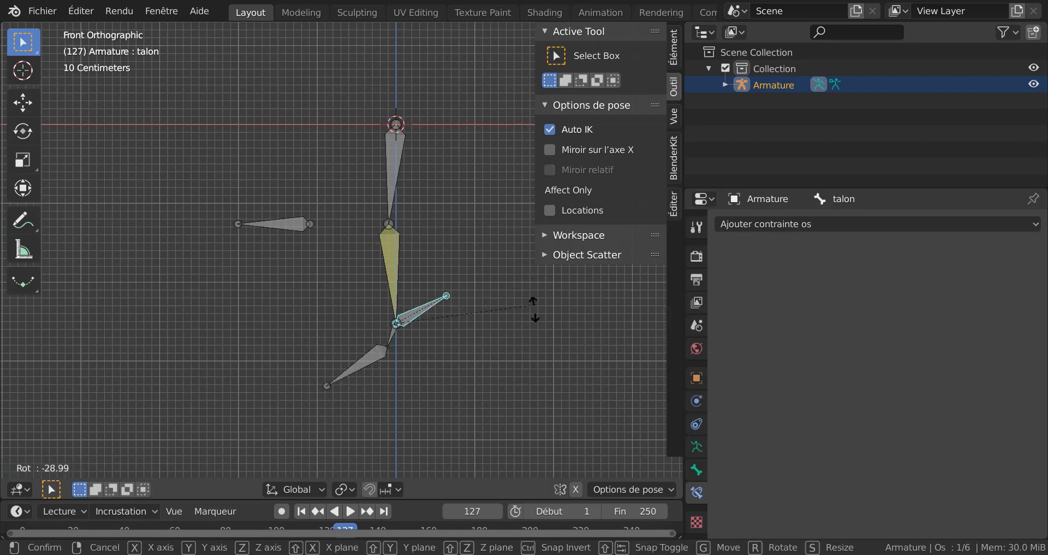
{"action": "key", "text": "Escape"}
- Try to rotate the talon bone about the global Z axis in a perspective view
{"action": "middle_click_drag", "start_coordinate": [488, 366], "coordinate": [538, 381]}
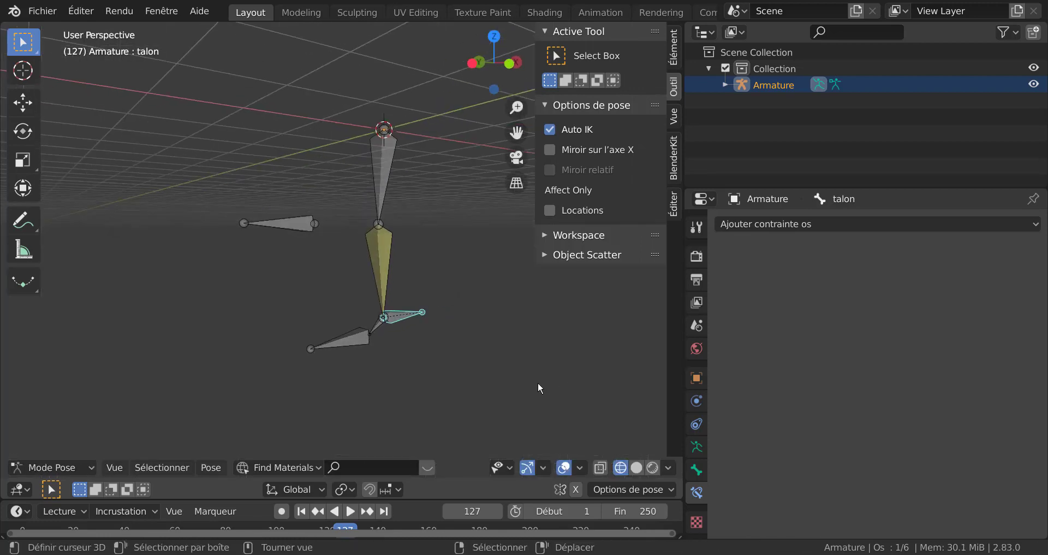
{"action": "key", "text": "r"}
{"action": "key", "text": "z"}
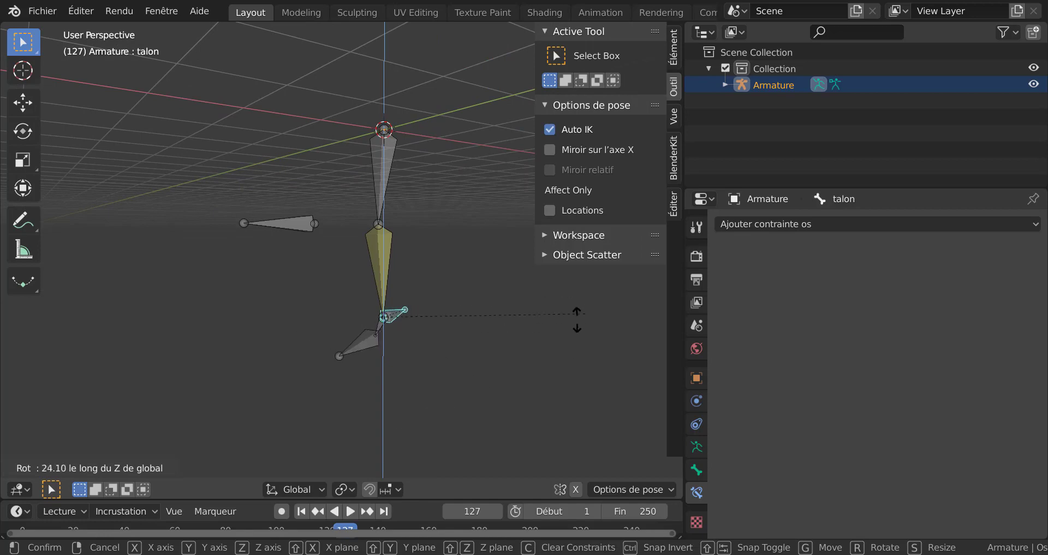
{"action": "key", "text": "Escape"}
{"action": "middle_click_drag", "start_coordinate": [548, 364], "coordinate": [451, 355]}
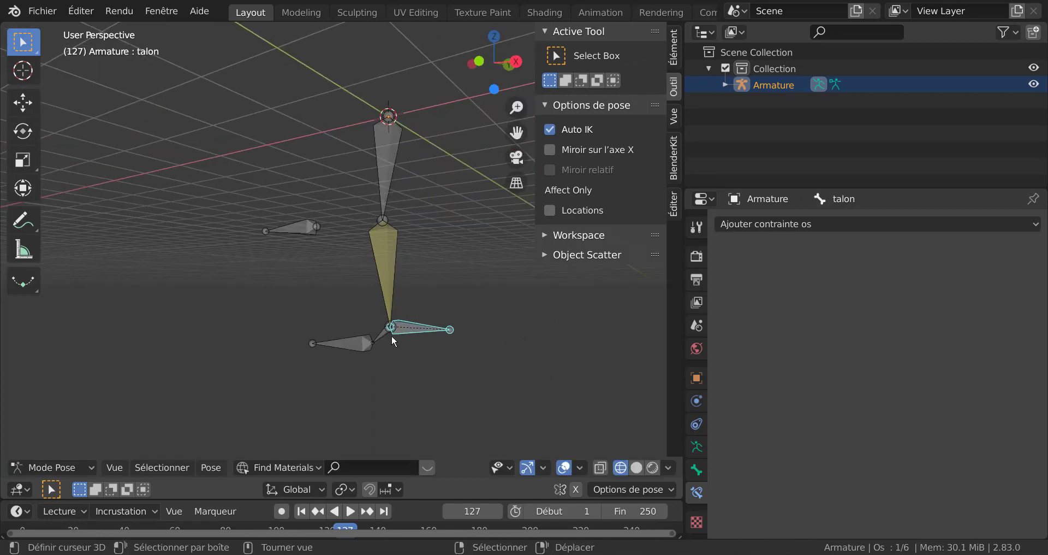
- Try moving the talon bone away from the shin in the front view to test how the leg follows
{"action": "key", "text": "KP_1"}
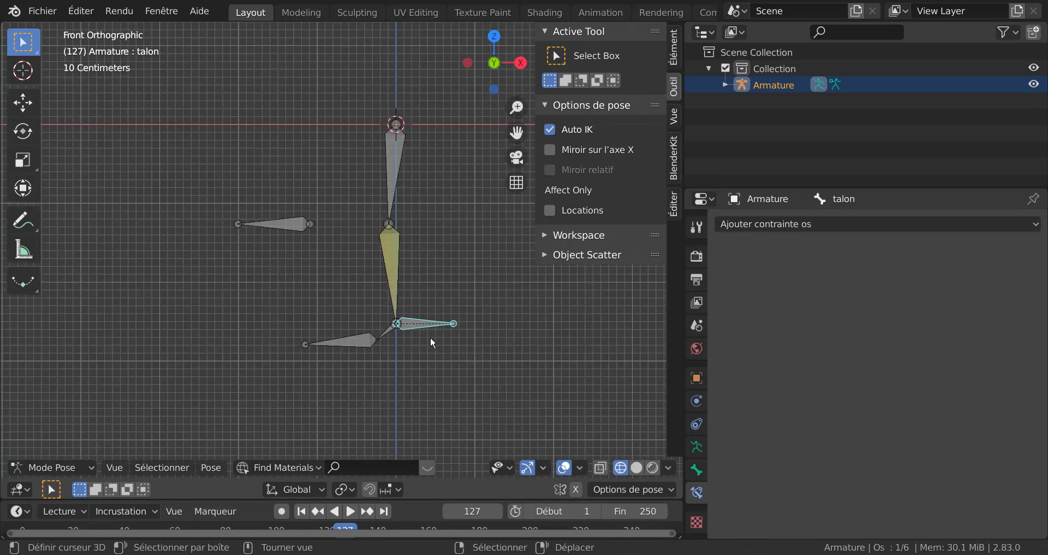
{"action": "key", "text": "g"}
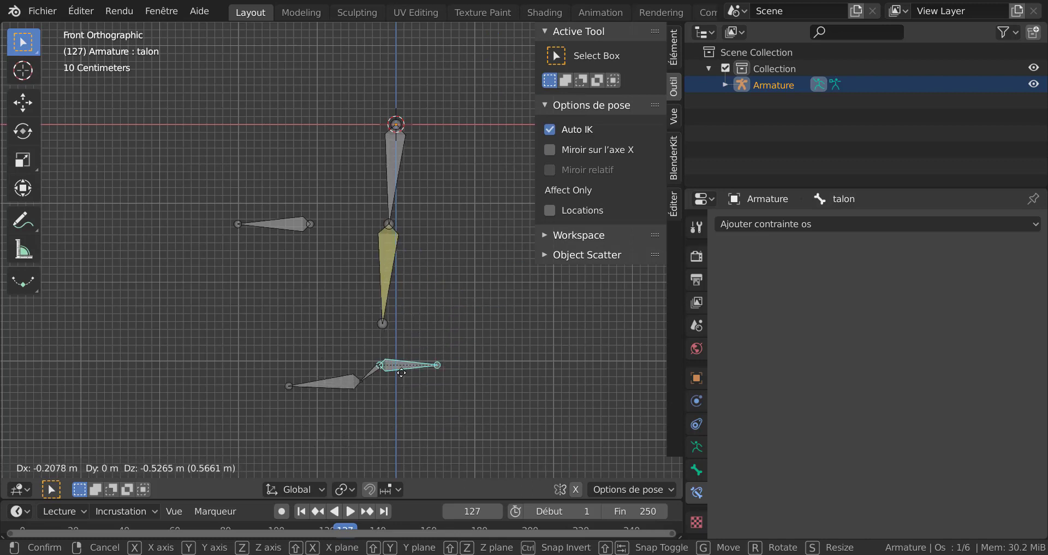
{"action": "left_click", "coordinate": [389, 380]}
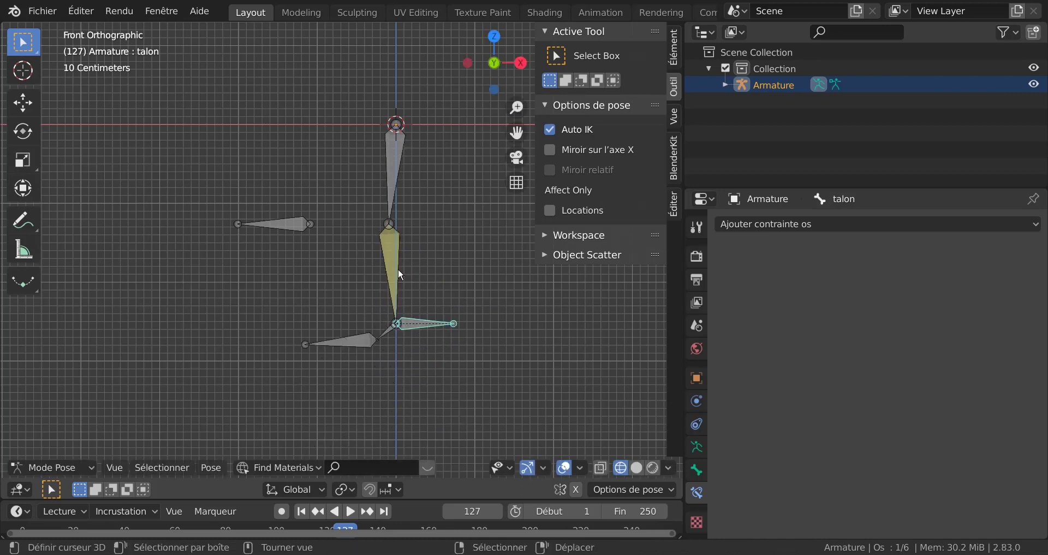
{"action": "key", "text": "g"}
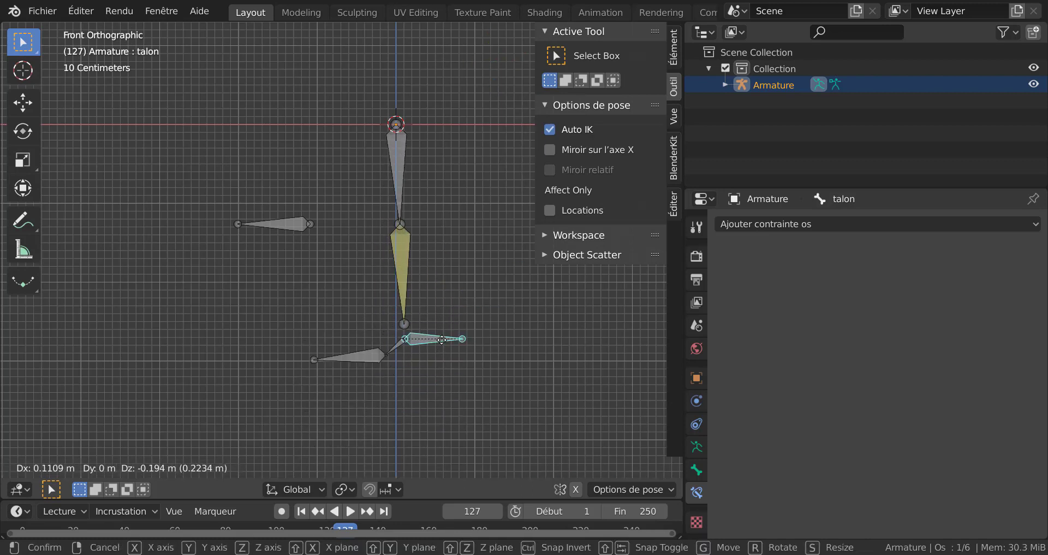
{"action": "right_click", "coordinate": [394, 308]}
- Try moving the genou bone in a perspective view to test the knee's pole target
{"action": "middle_click_drag", "start_coordinate": [395, 309], "coordinate": [310, 223]}
{"action": "left_click", "coordinate": [310, 223]}
{"action": "key", "text": "g"}
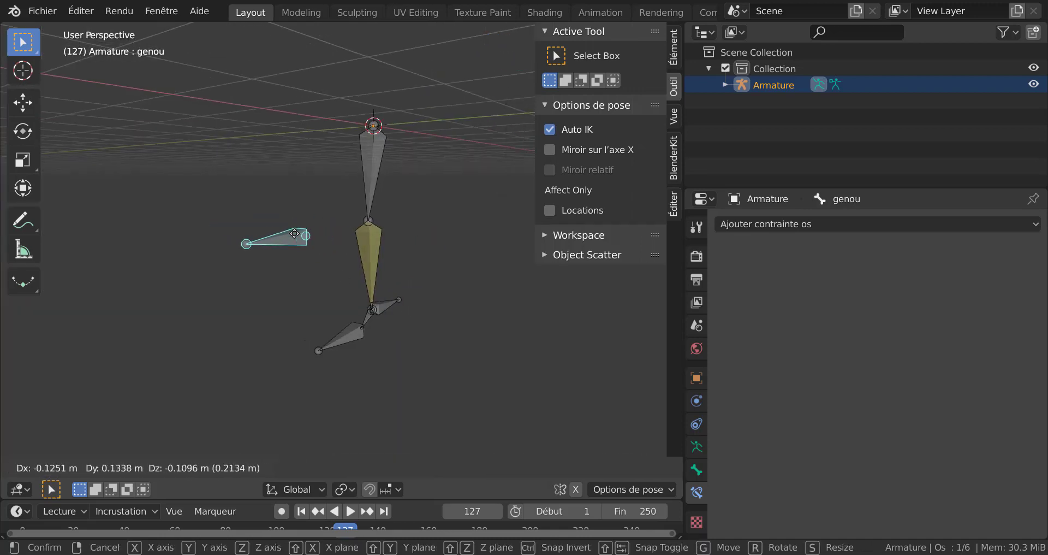
{"action": "left_click", "coordinate": [461, 343]}
{"action": "middle_click_drag", "start_coordinate": [461, 341], "coordinate": [518, 349]}
{"action": "key", "text": "KP_1"}
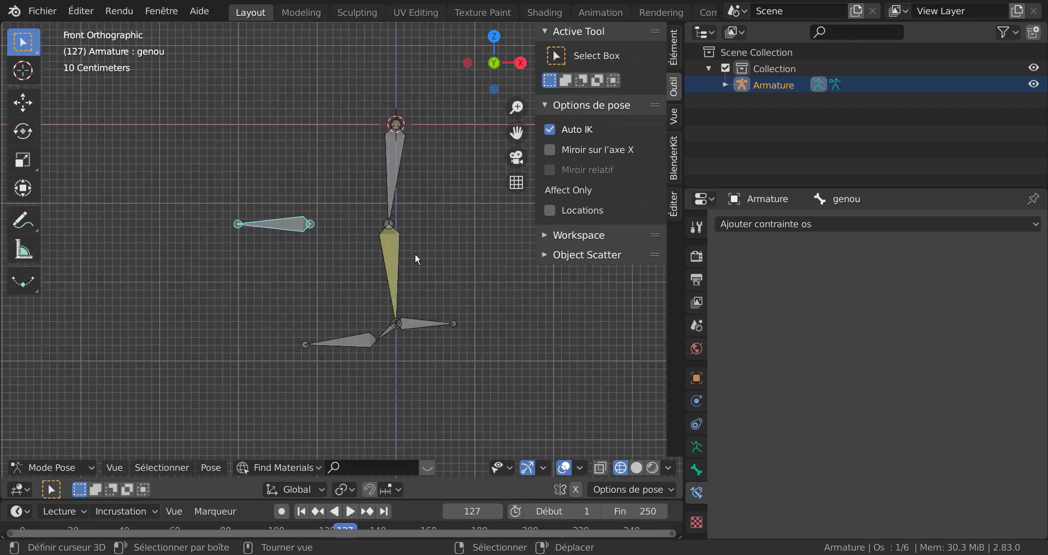
- Try rotating the genou bone about the global Z axis in a perspective view
{"action": "left_click", "coordinate": [423, 327]}
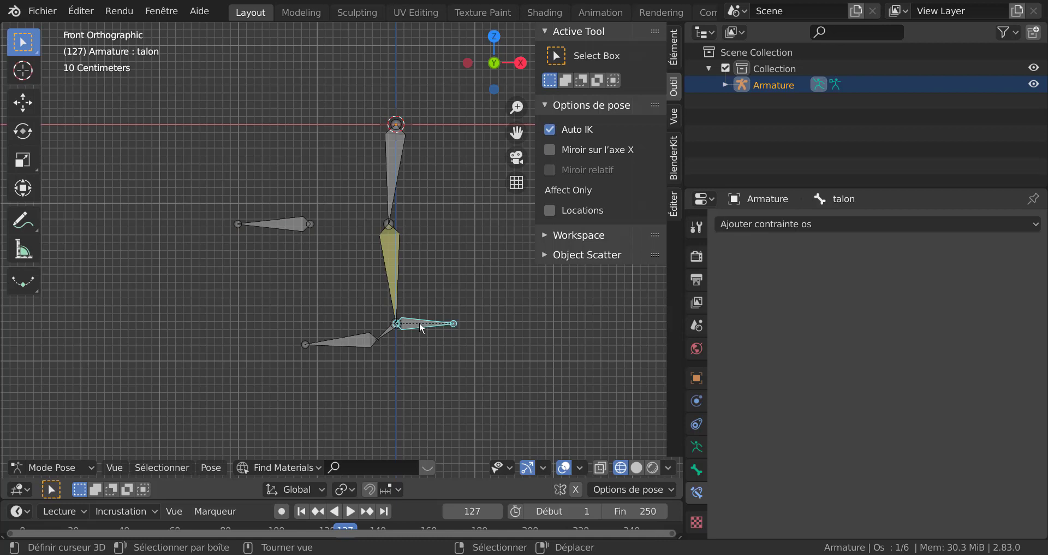
{"action": "middle_click_drag", "start_coordinate": [345, 249], "coordinate": [328, 254]}
{"action": "left_click", "coordinate": [308, 229]}
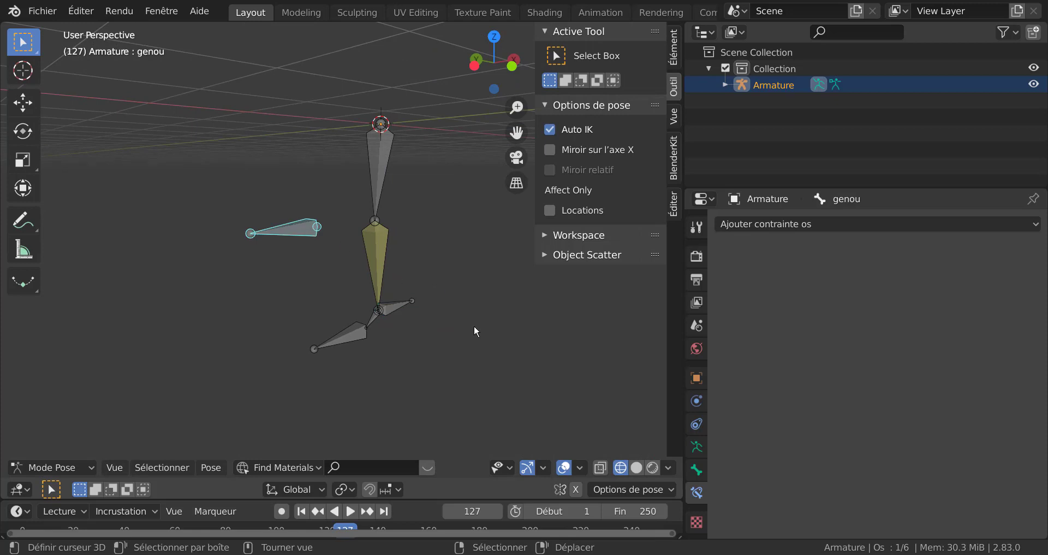
{"action": "key", "text": "r"}
{"action": "key", "text": "z"}
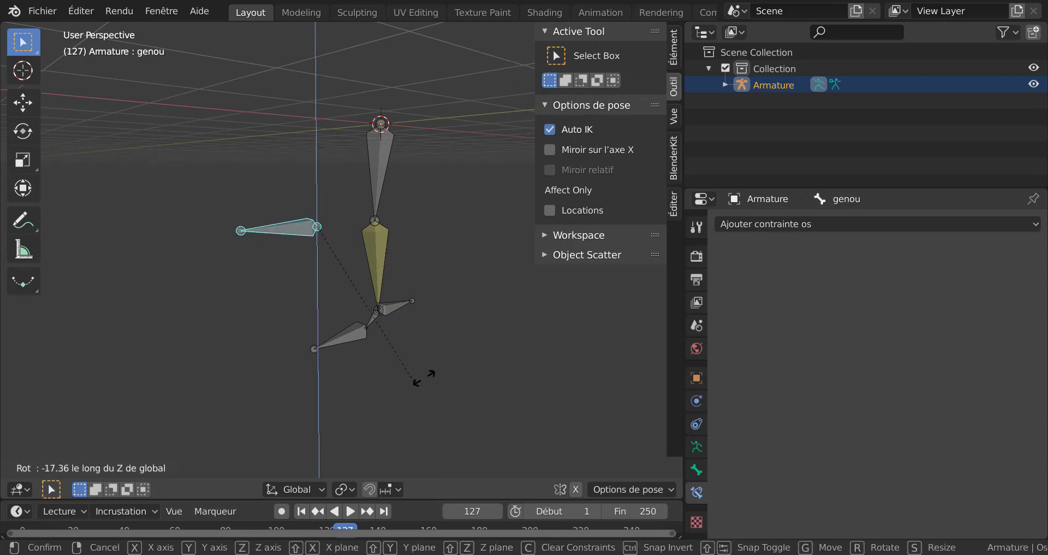
{"action": "key", "text": "Escape"}
- Try moving the genou bone along the global X axis, then along the global Y axis, to test the knee direction
{"action": "key", "text": "g"}
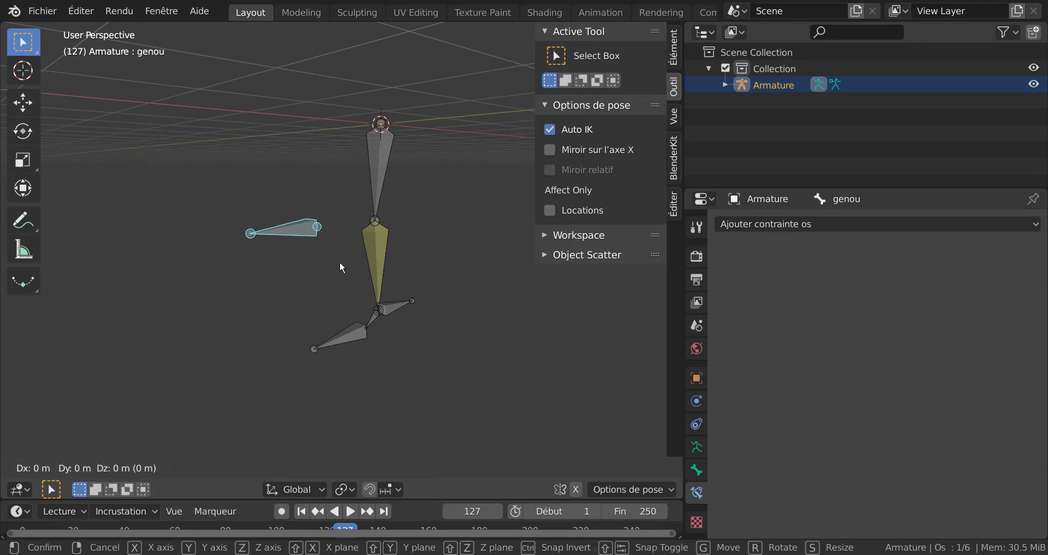
{"action": "key", "text": "x"}
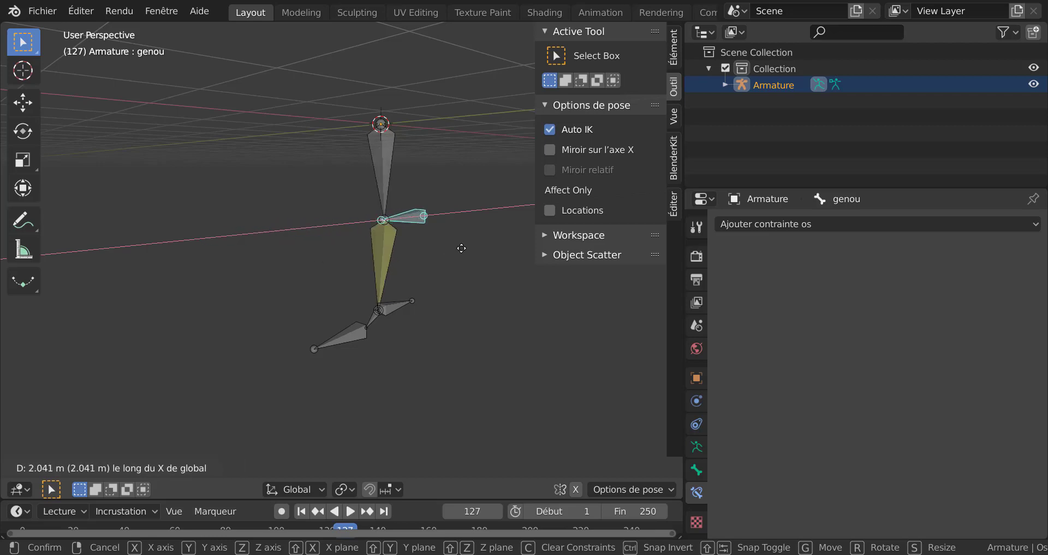
{"action": "left_click", "coordinate": [284, 278]}
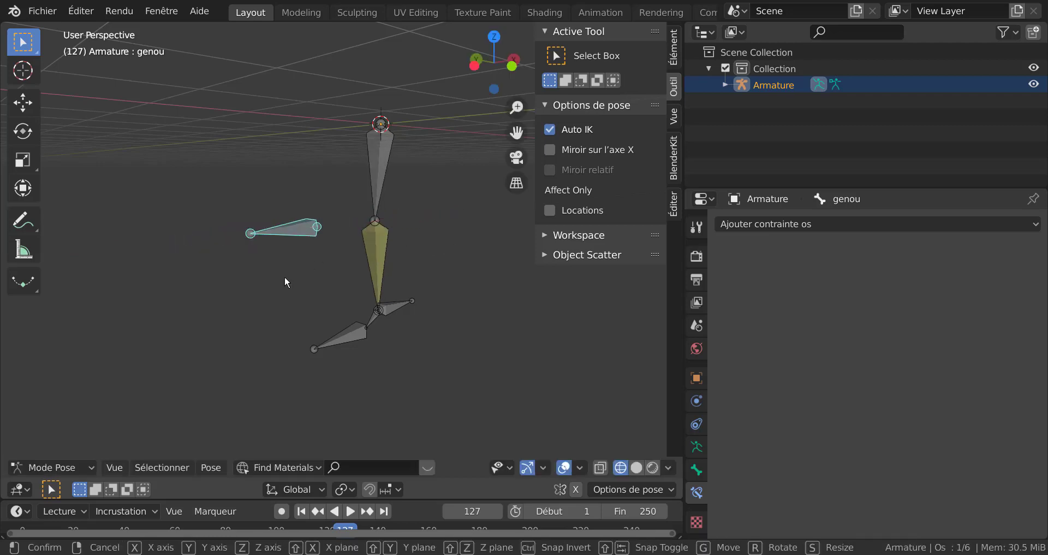
{"action": "key", "text": "g"}
{"action": "key", "text": "y"}
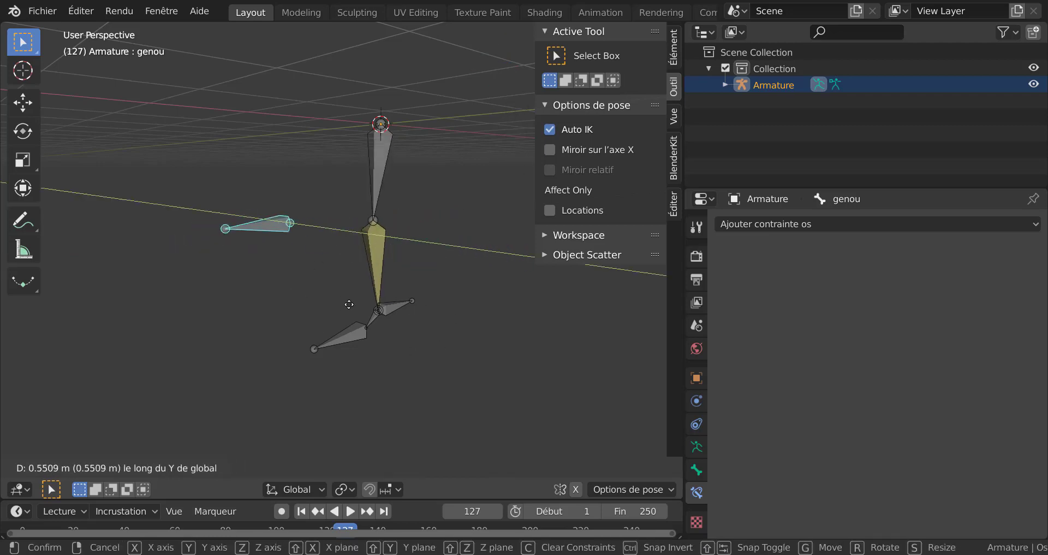
{"action": "left_click", "coordinate": [290, 287]}
- Add a Copy Location (Copier position) constraint to the small foot bone at the ankle, with the Armature as its target
{"action": "middle_click_drag", "start_coordinate": [296, 291], "coordinate": [368, 313]}
{"action": "left_click", "coordinate": [402, 317]}
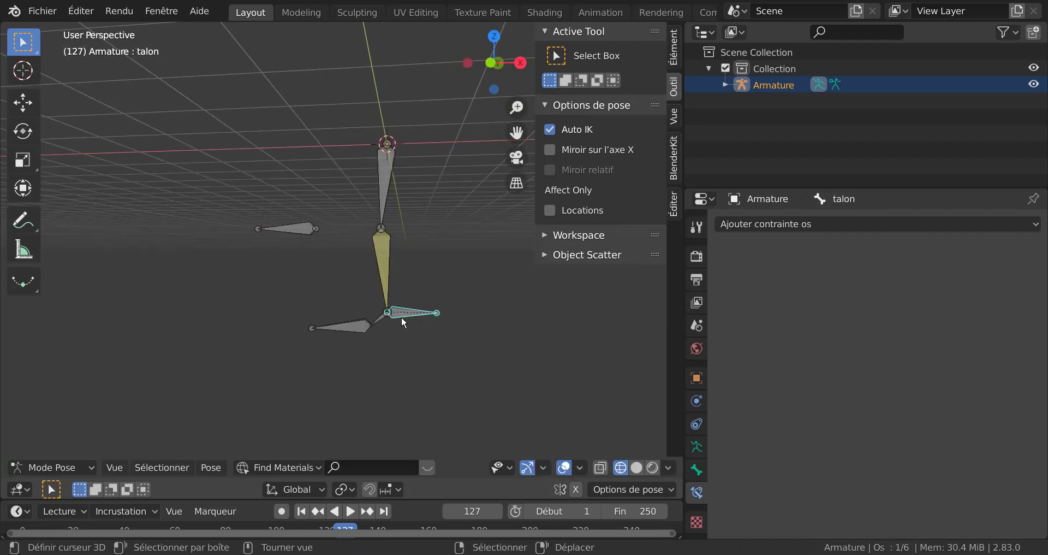
{"action": "key", "text": "KP_1"}
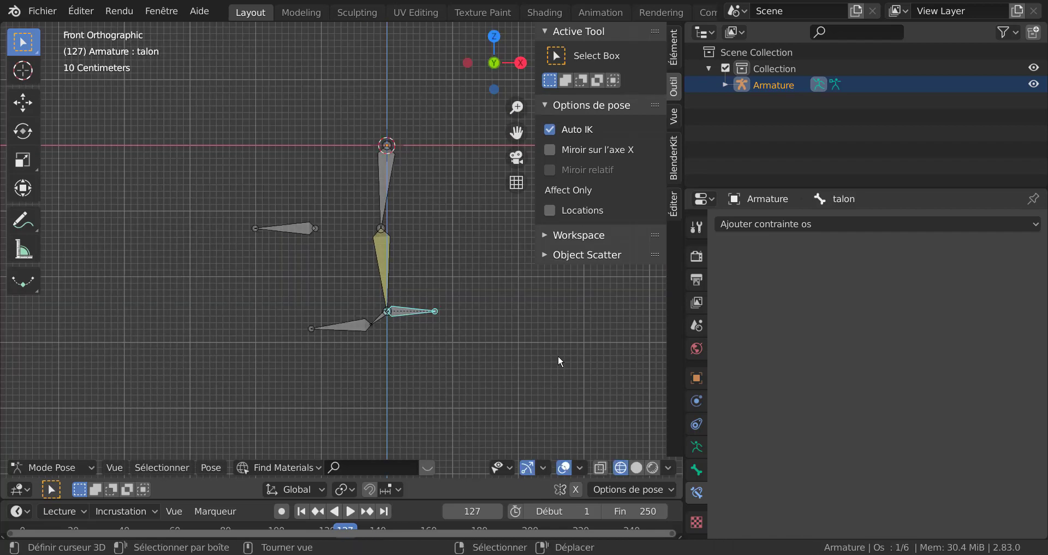
{"action": "scroll", "coordinate": [506, 365], "scroll_direction": "up", "scroll_amount": 1}
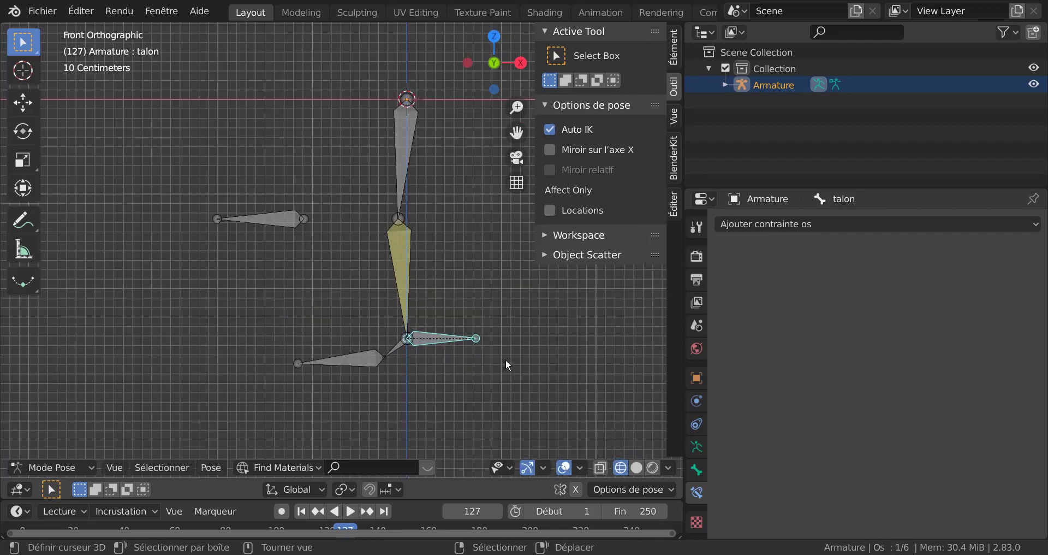
{"action": "left_click", "coordinate": [396, 348]}
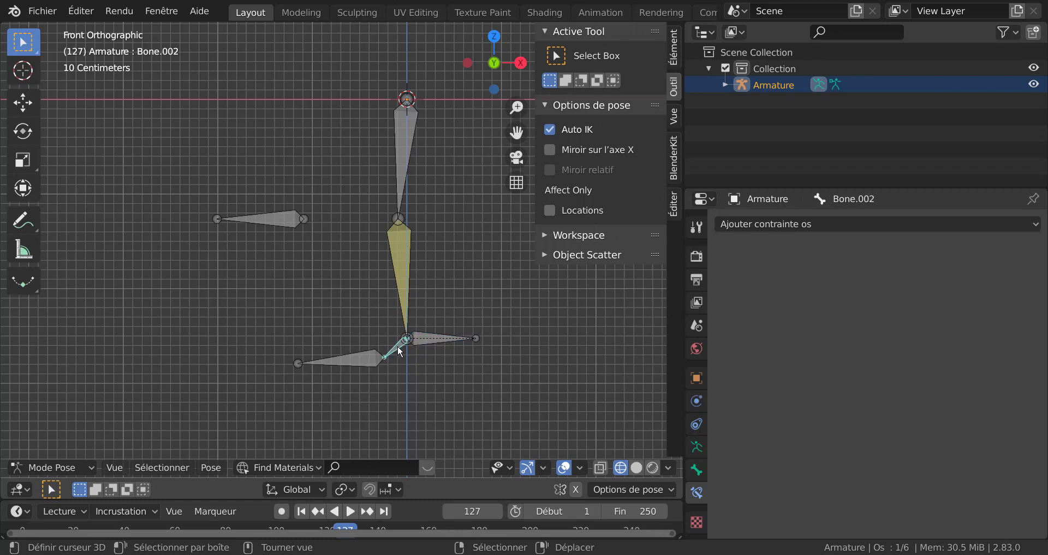
{"action": "left_click", "coordinate": [864, 226]}
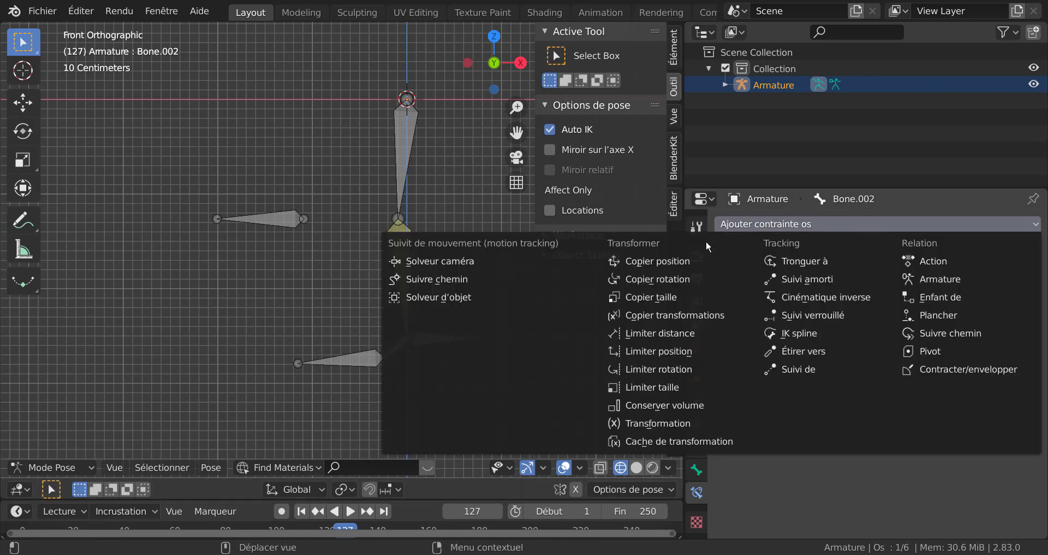
{"action": "left_click", "coordinate": [662, 263]}
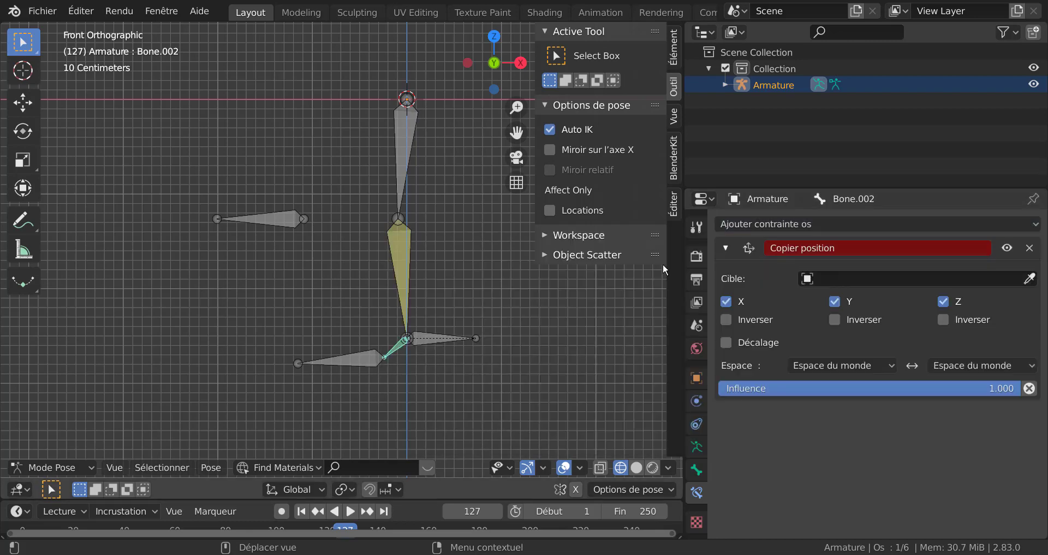
{"action": "left_click", "coordinate": [902, 280]}
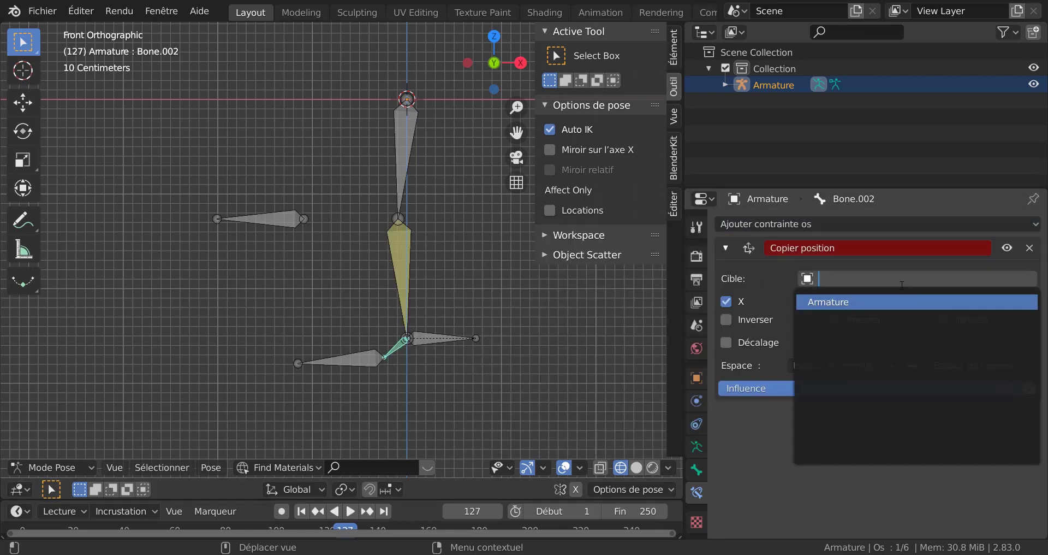
{"action": "left_click", "coordinate": [884, 302]}
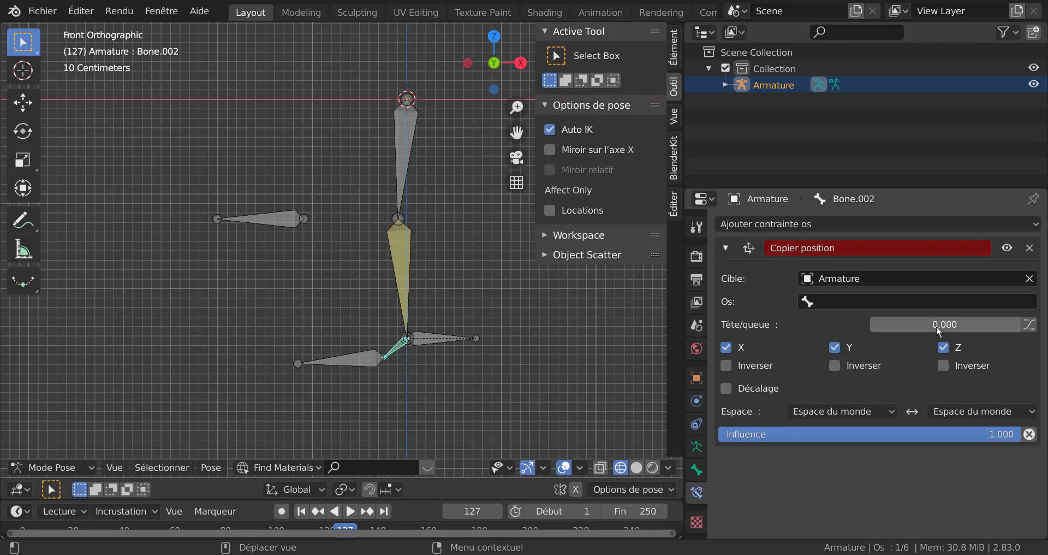
- Set the foot constraint's target bone to the shin bone, Bone.003, with a head/tail value of 1.000
{"action": "left_click", "coordinate": [400, 270]}
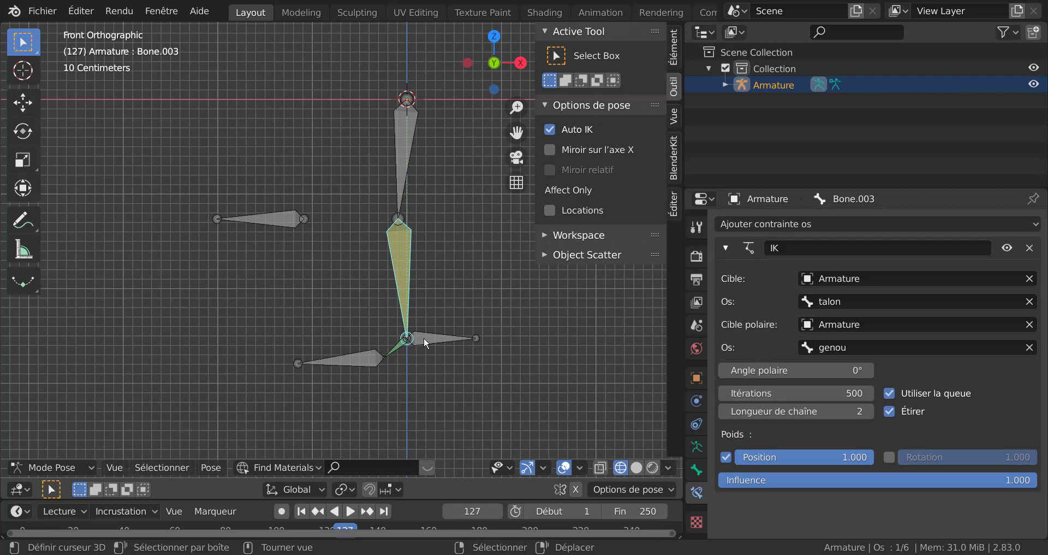
{"action": "left_click", "coordinate": [397, 348]}
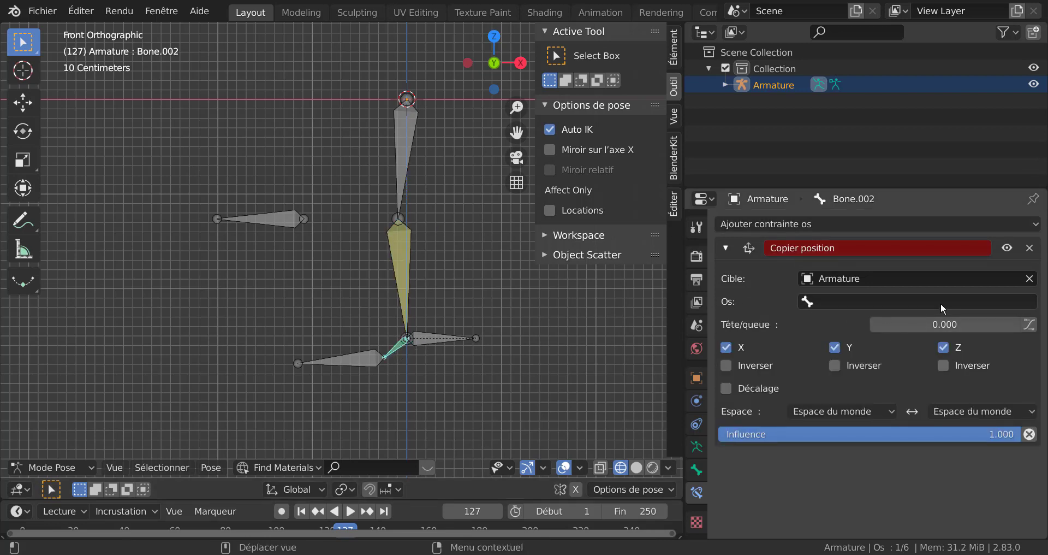
{"action": "left_click", "coordinate": [911, 300]}
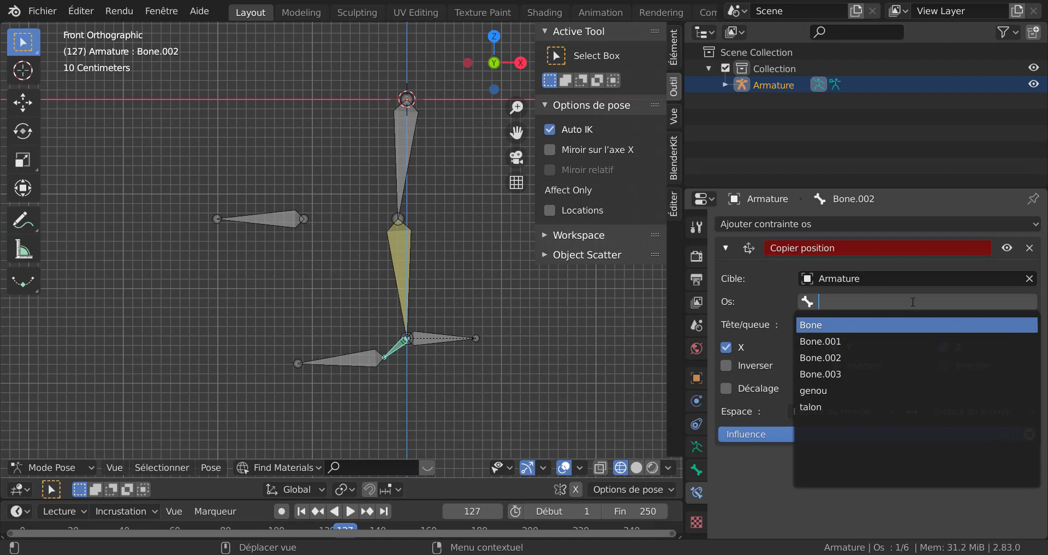
{"action": "left_click", "coordinate": [905, 375]}
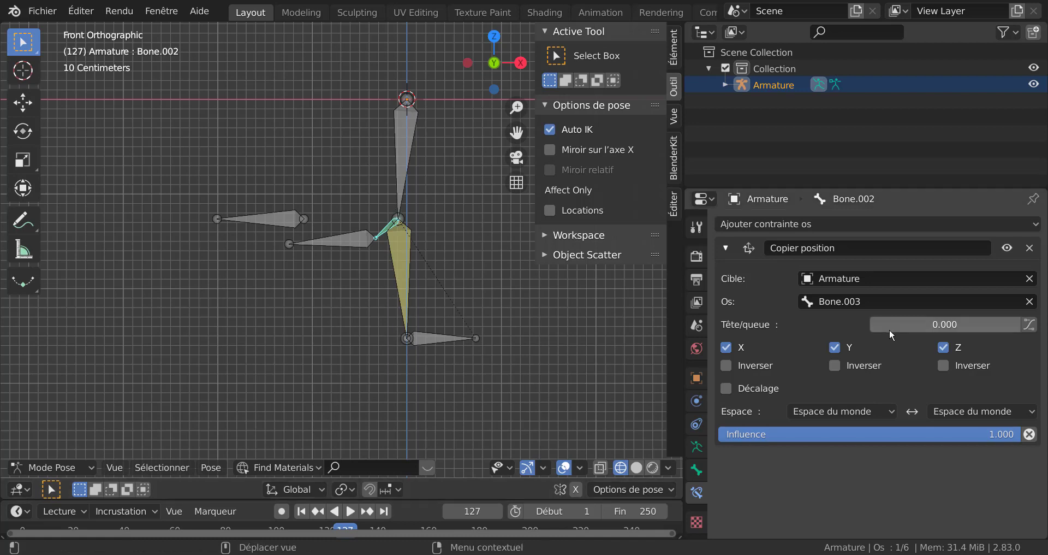
{"action": "left_click_drag", "start_coordinate": [868, 331], "coordinate": [1020, 324]}
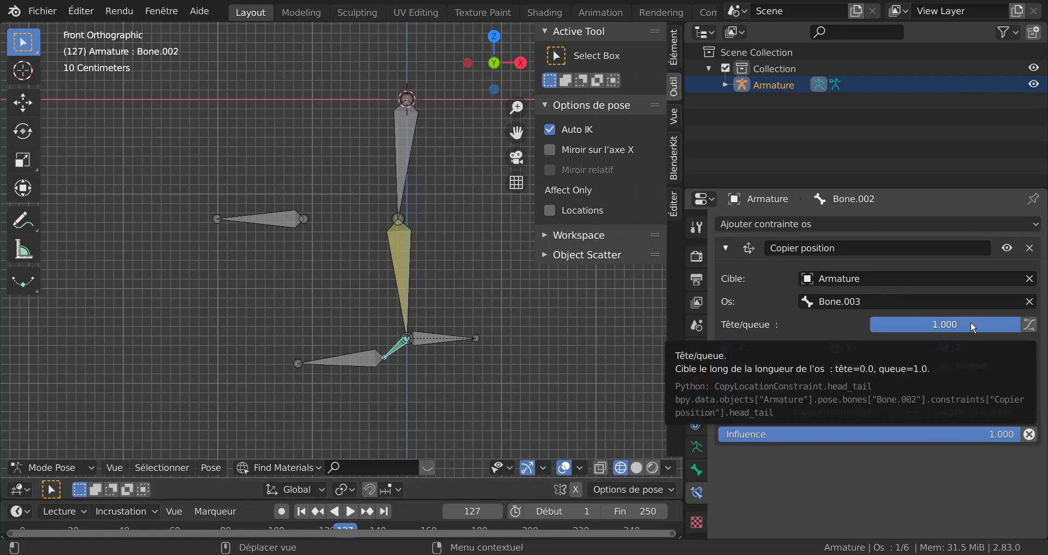
{"action": "left_click_drag", "start_coordinate": [973, 326], "coordinate": [1020, 326]}
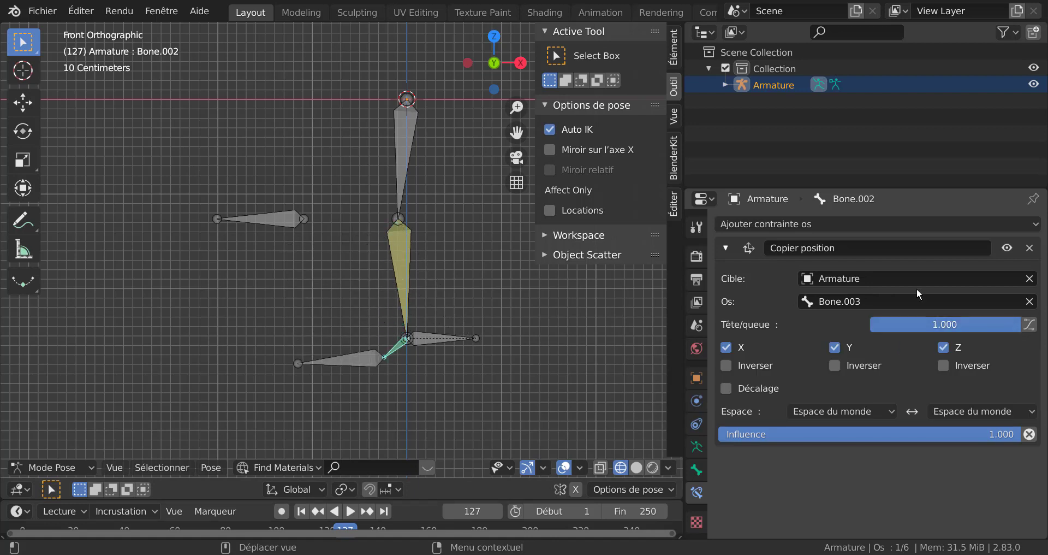
- Test the constrained foot by trying to move and rotate the talon bone in the front view
{"action": "left_click", "coordinate": [434, 341]}
{"action": "key", "text": "g"}
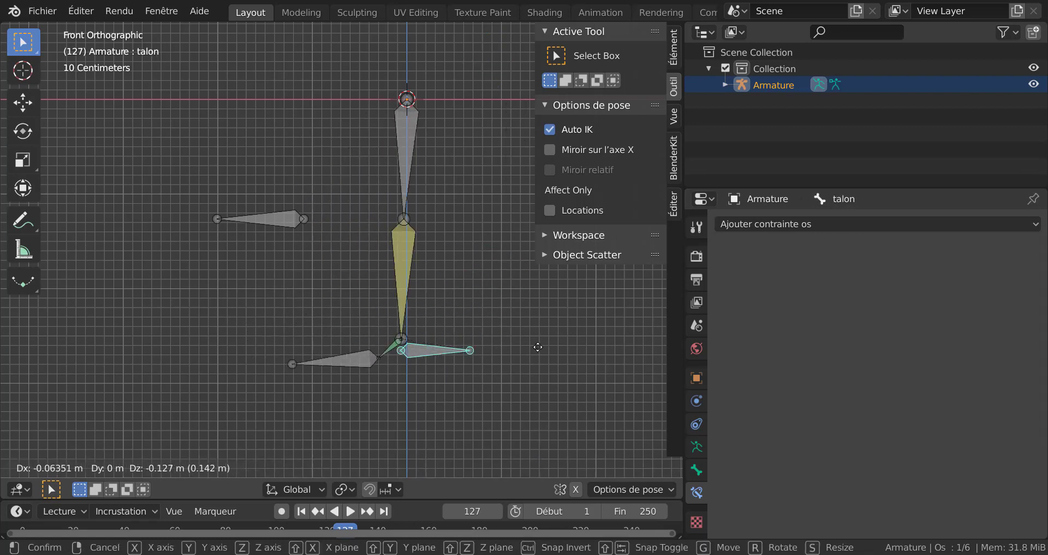
{"action": "left_click", "coordinate": [452, 339]}
{"action": "key", "text": "r"}
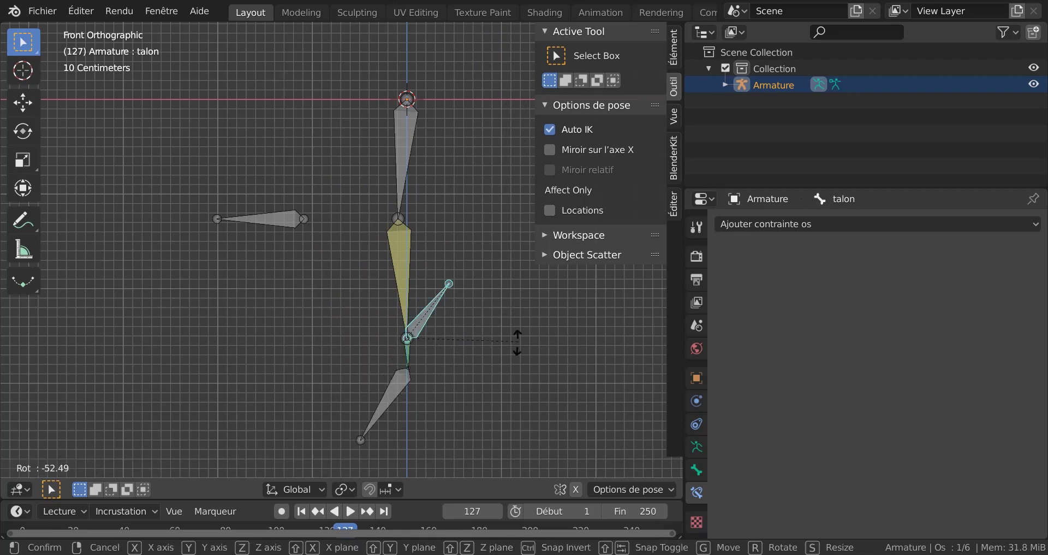
{"action": "left_click", "coordinate": [451, 425]}
- Try rotating the talon bone about the global Z axis in a perspective view to test how the constrained foot turns
{"action": "middle_click_drag", "start_coordinate": [451, 425], "coordinate": [501, 385]}
{"action": "key", "text": "r"}
{"action": "key", "text": "z"}
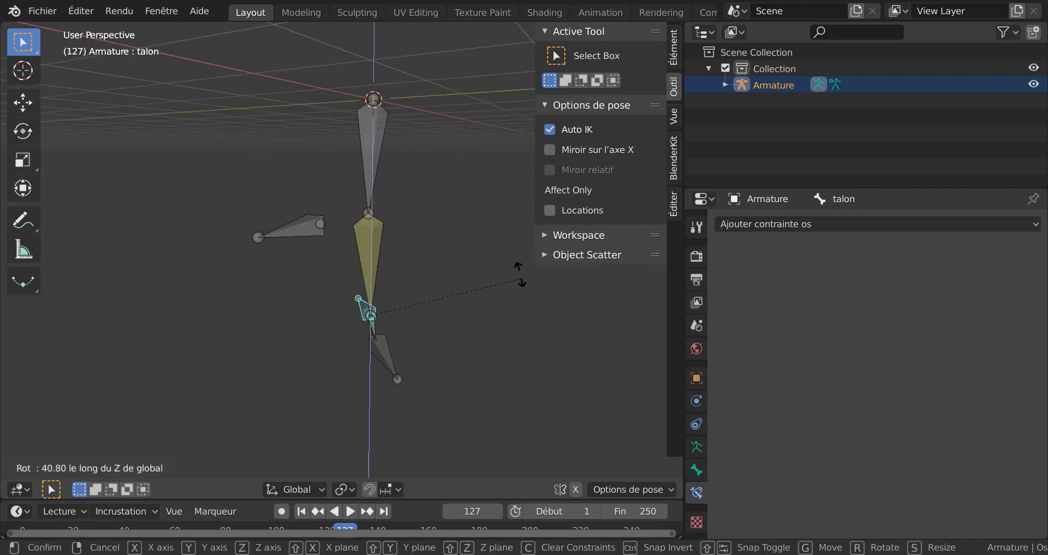
{"action": "left_click", "coordinate": [496, 321]}
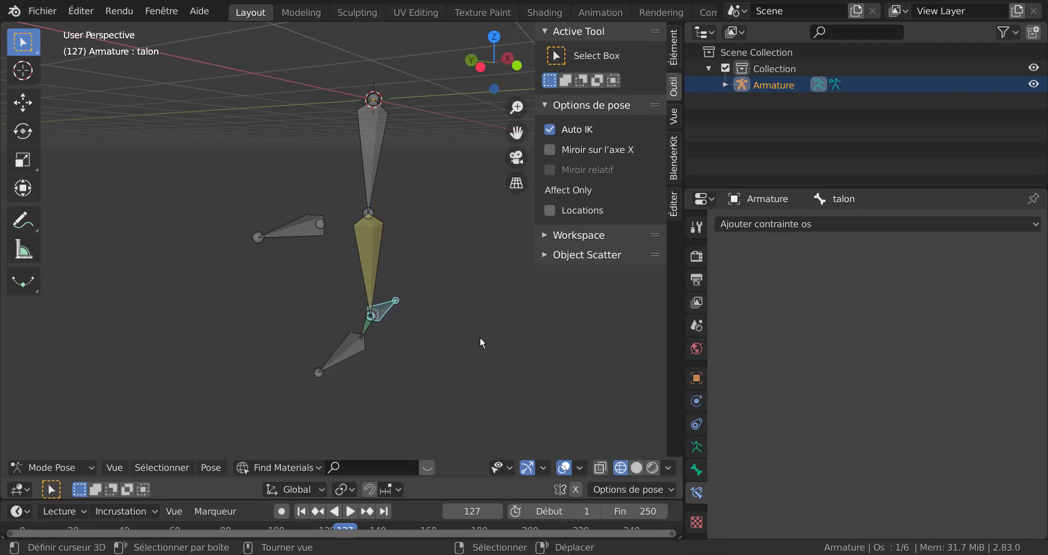
{"action": "middle_click_drag", "start_coordinate": [481, 338], "coordinate": [480, 380]}
{"action": "key", "text": "KP_1"}
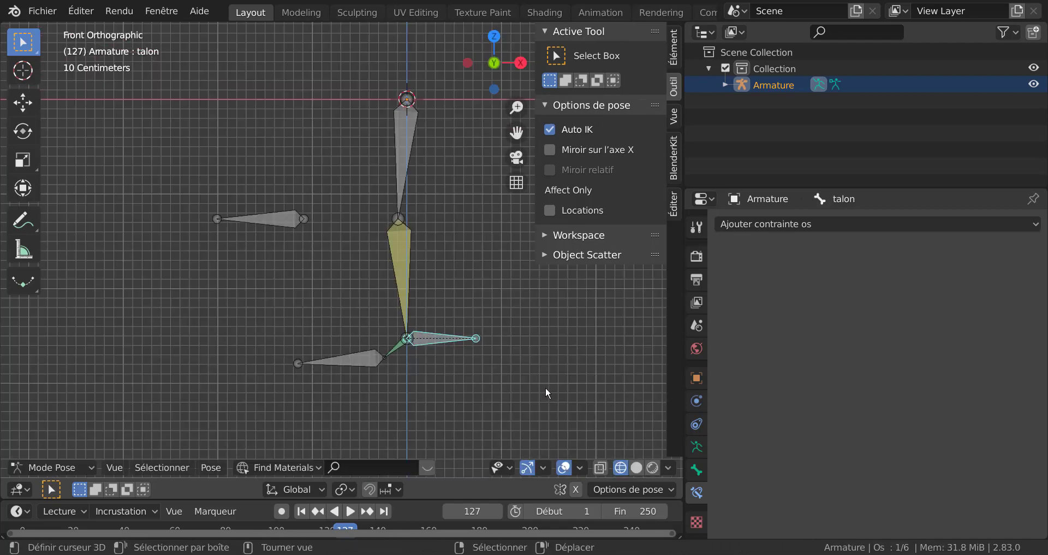
- Try moving the genou bone freely in a perspective view to check the knee with the constrained foot
{"action": "middle_click_drag", "start_coordinate": [345, 319], "coordinate": [348, 291]}
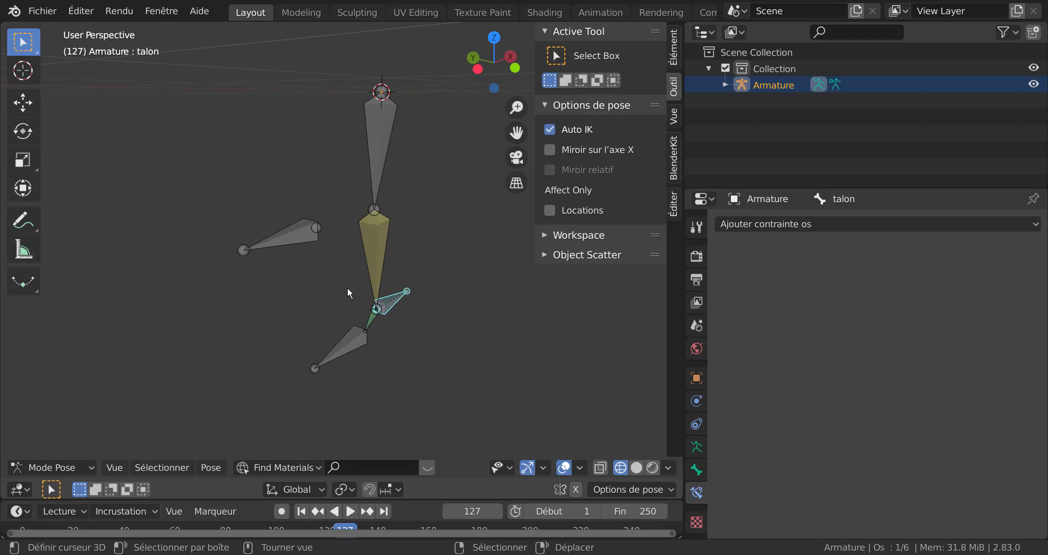
{"action": "left_click", "coordinate": [290, 230]}
{"action": "key", "text": "g"}
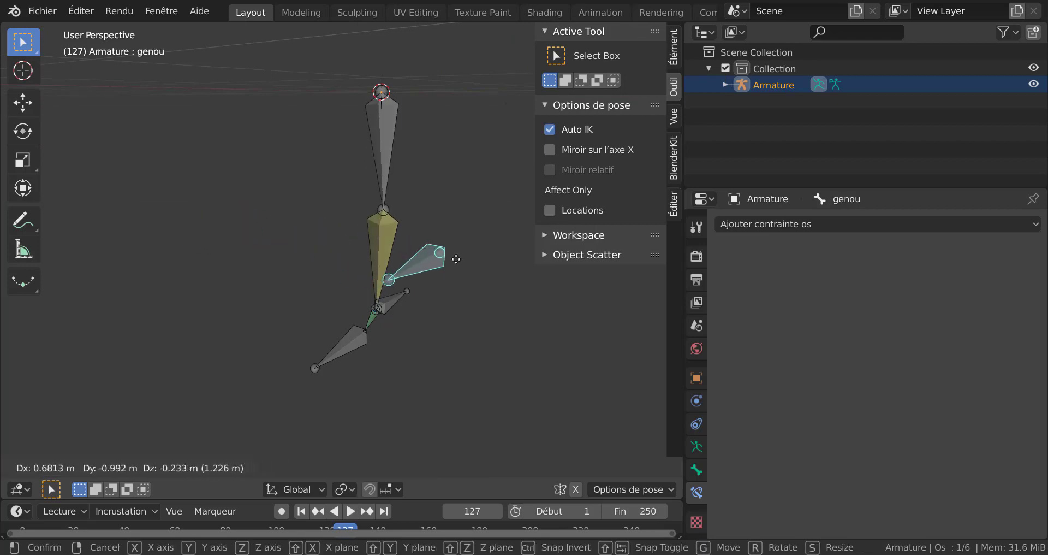
{"action": "right_click", "coordinate": [471, 331]}
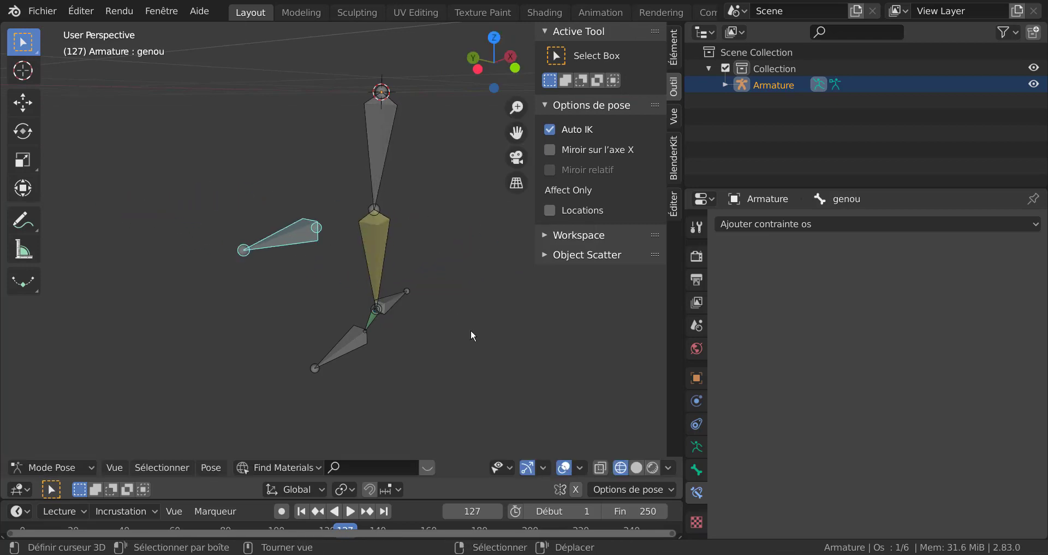
{"action": "middle_click_drag", "start_coordinate": [471, 329], "coordinate": [520, 385]}
{"action": "key", "text": "KP_5"}
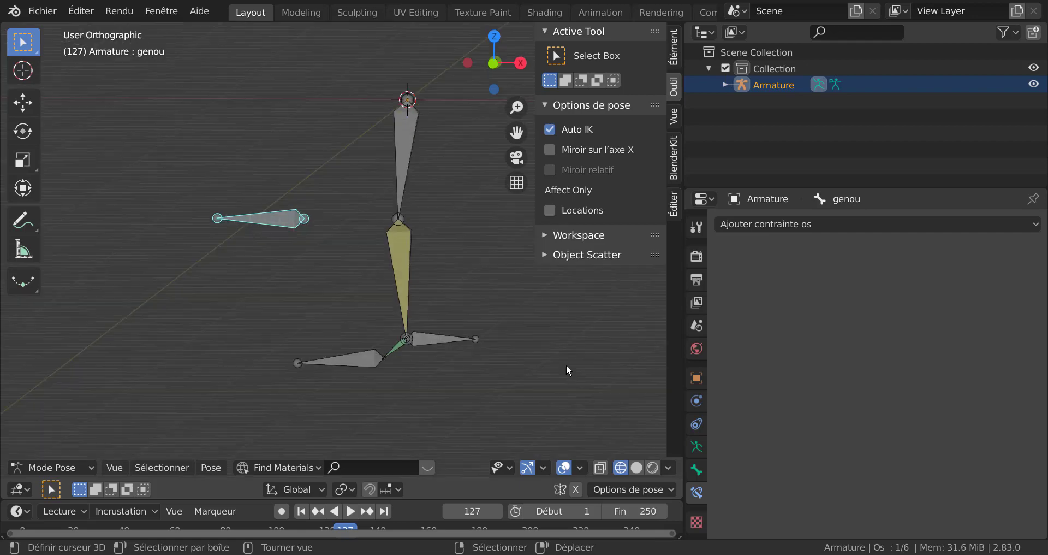
{"action": "key", "text": "KP_1"}
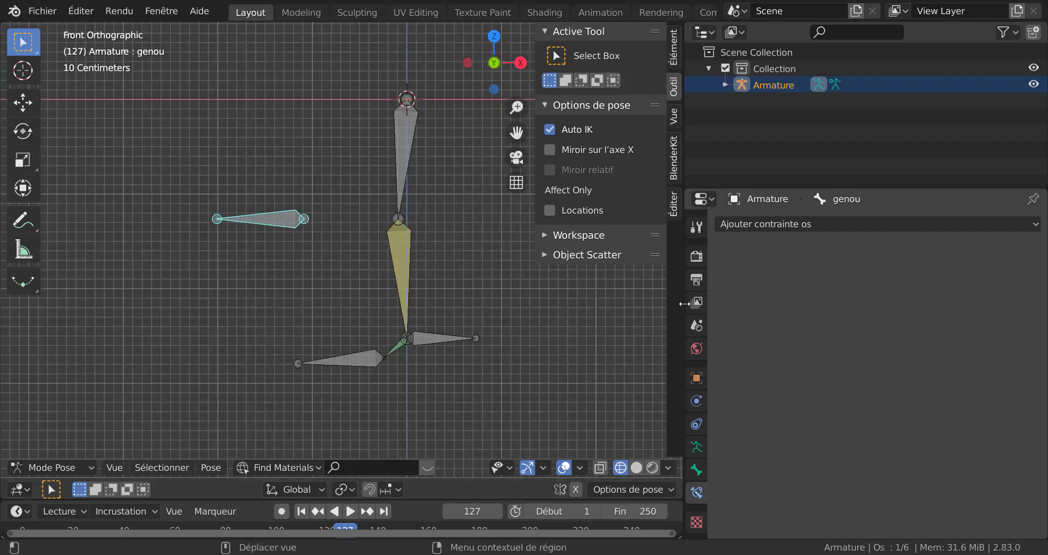
- Widen the 3D viewport and test the leg's bending by trying to move the talon bone in the front view
{"action": "left_click_drag", "start_coordinate": [683, 301], "coordinate": [812, 290]}
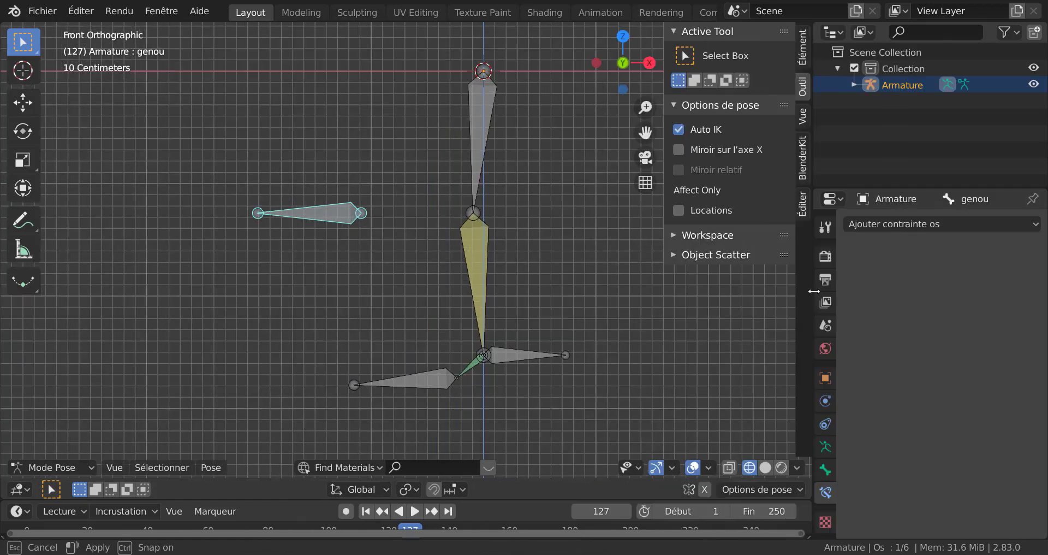
{"action": "middle_click_drag", "start_coordinate": [563, 372], "coordinate": [543, 385], "text": "shift"}
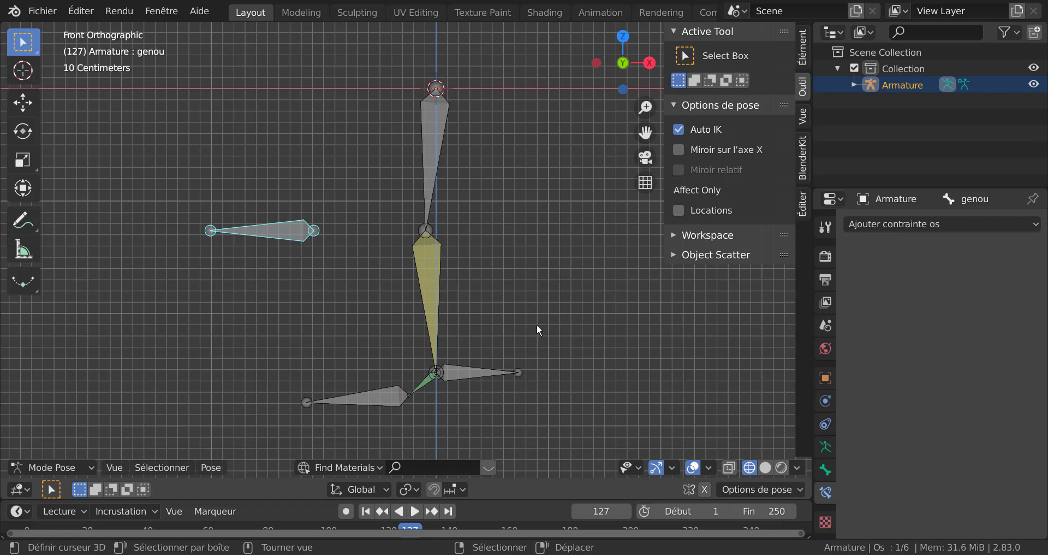
{"action": "left_click", "coordinate": [468, 382]}
{"action": "key", "text": "g"}
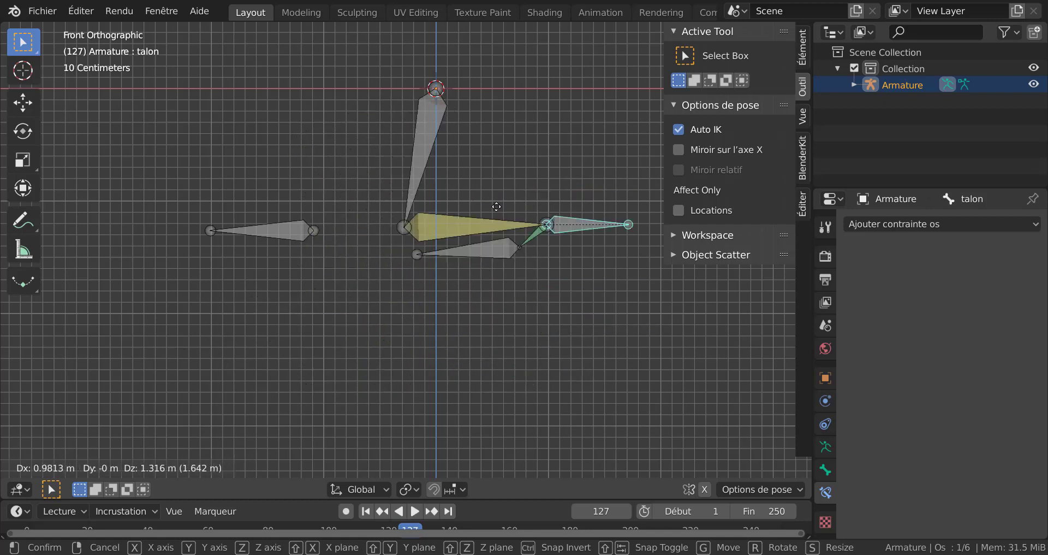
{"action": "left_click", "coordinate": [456, 296]}
{"action": "key", "text": "g"}
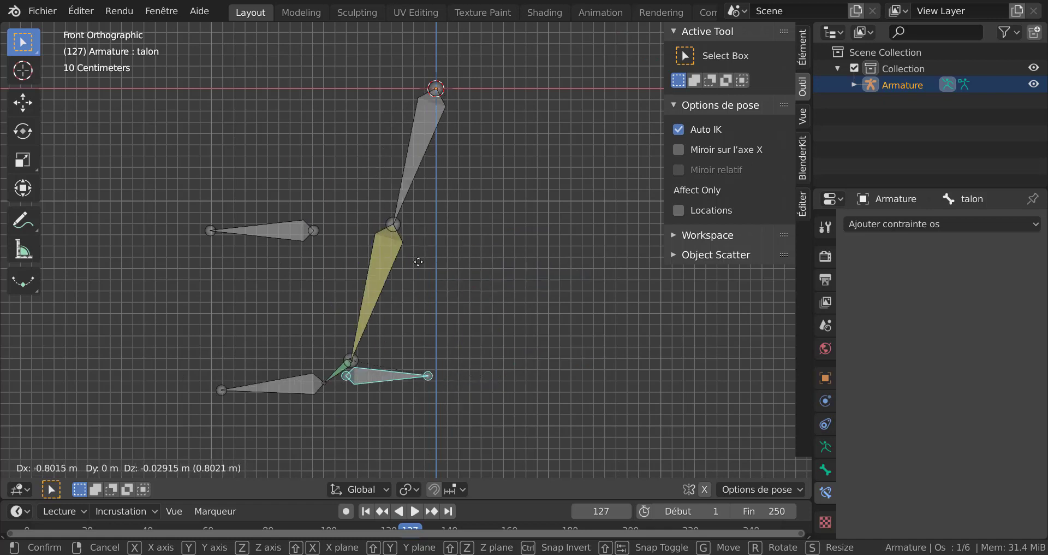
{"action": "left_click", "coordinate": [521, 376]}
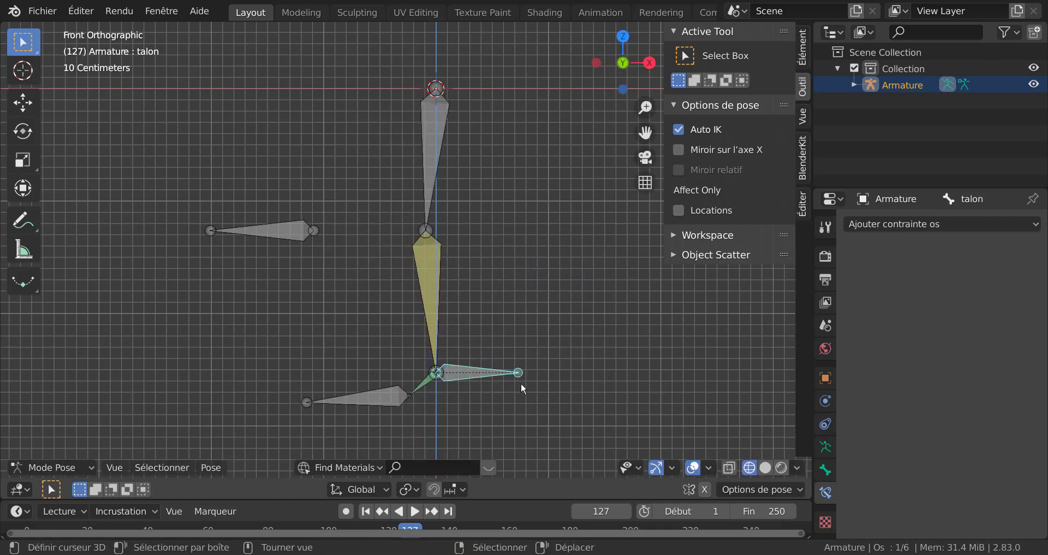
- Try a free trackball rotation of the talon bone in the front view and a free move in a perspective view
{"action": "key", "text": "r"}
{"action": "key", "text": "r"}
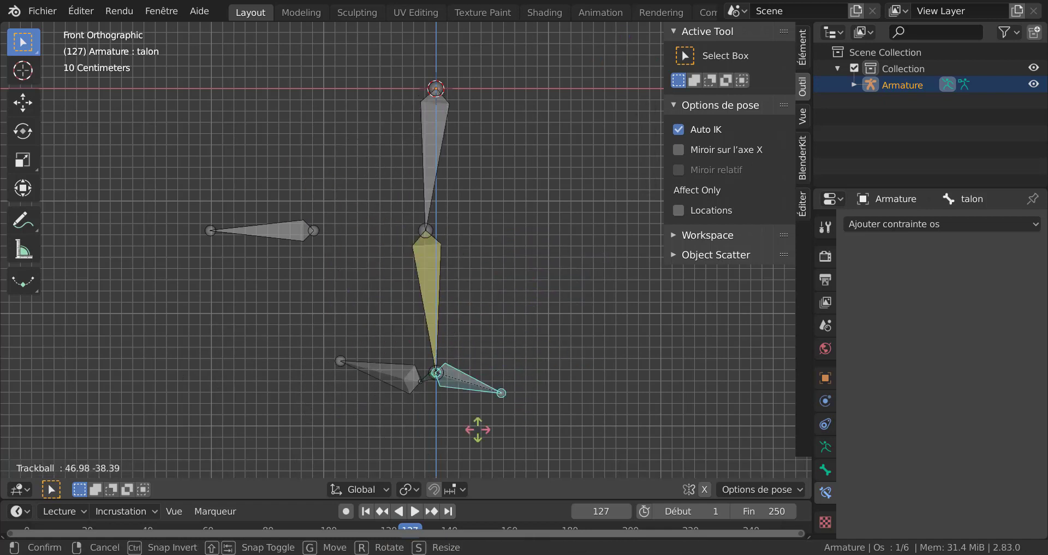
{"action": "left_click", "coordinate": [494, 306]}
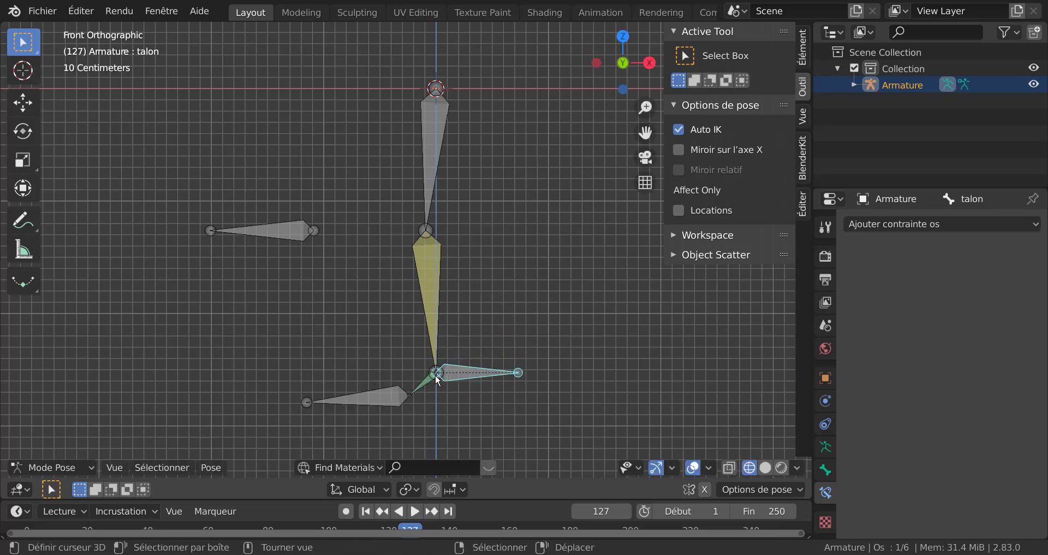
{"action": "middle_click_drag", "start_coordinate": [457, 384], "coordinate": [470, 378]}
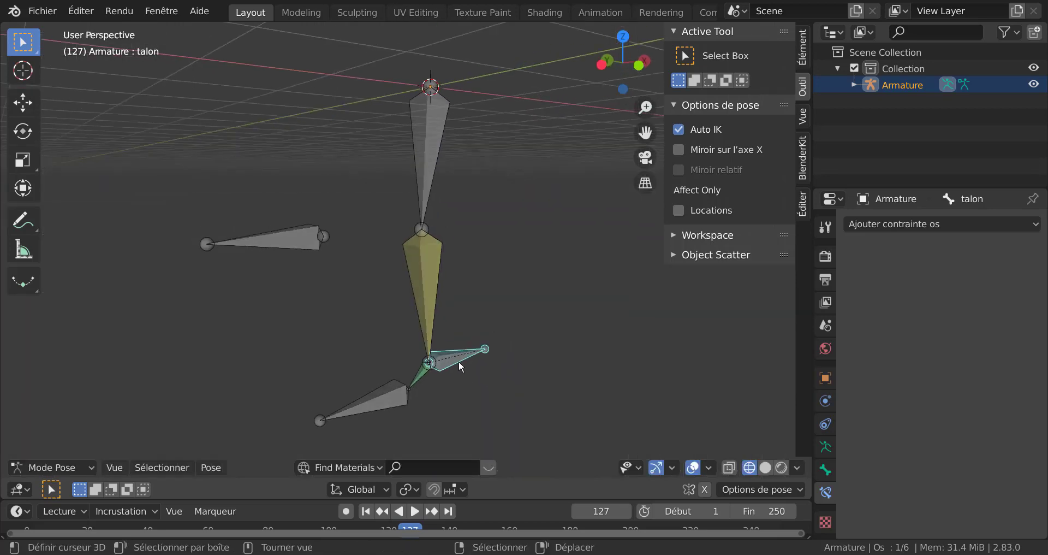
{"action": "key", "text": "g"}
{"action": "key", "text": "Escape"}
{"action": "key", "text": "KP_1"}
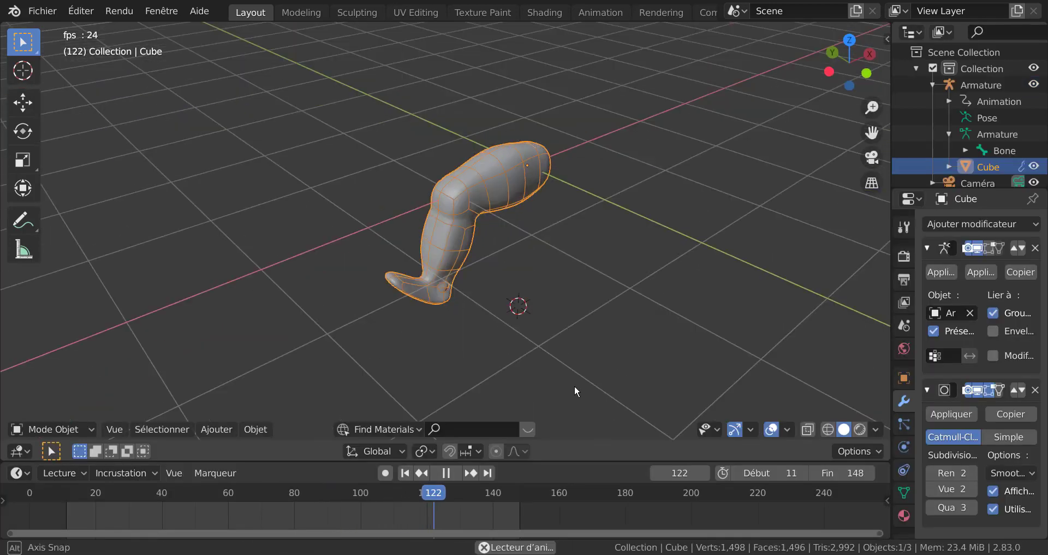
- Examine the animated leg mesh in the other Blender window from perspective and front views, and return to the armature window
{"action": "middle_click_drag", "start_coordinate": [575, 386], "coordinate": [551, 386]}
{"action": "scroll", "coordinate": [449, 246], "scroll_direction": "up", "scroll_amount": 2}
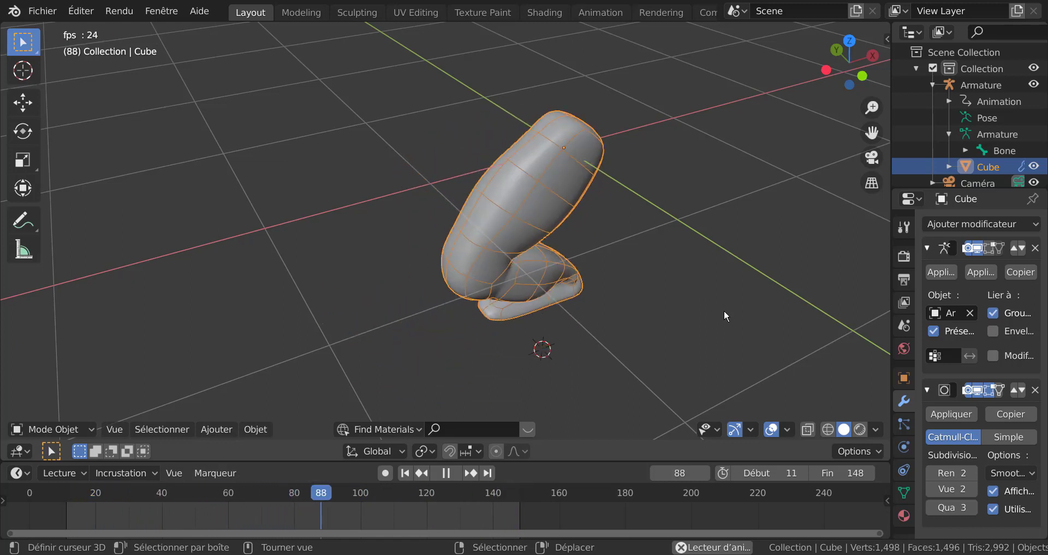
{"action": "middle_click_drag", "start_coordinate": [709, 359], "coordinate": [619, 328]}
{"action": "key", "text": "KP_1"}
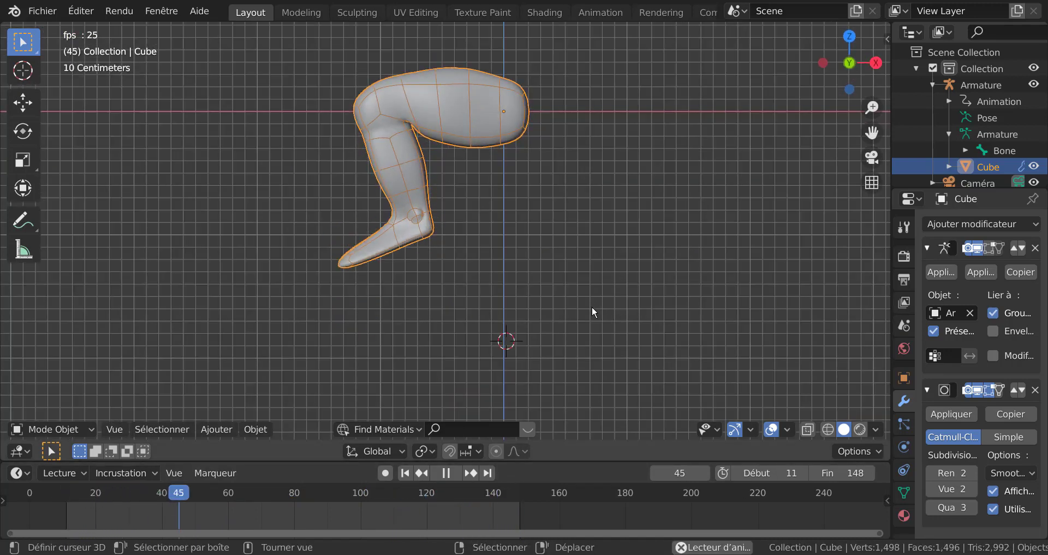
{"action": "middle_click_drag", "start_coordinate": [616, 263], "coordinate": [661, 300], "text": "shift"}
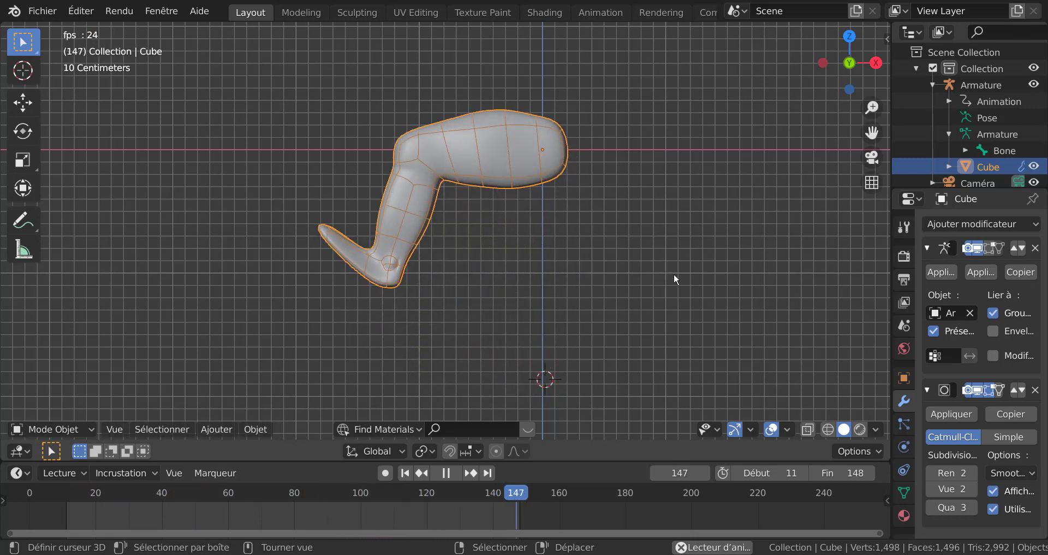
{"action": "mouse_move", "coordinate": [789, 554]}
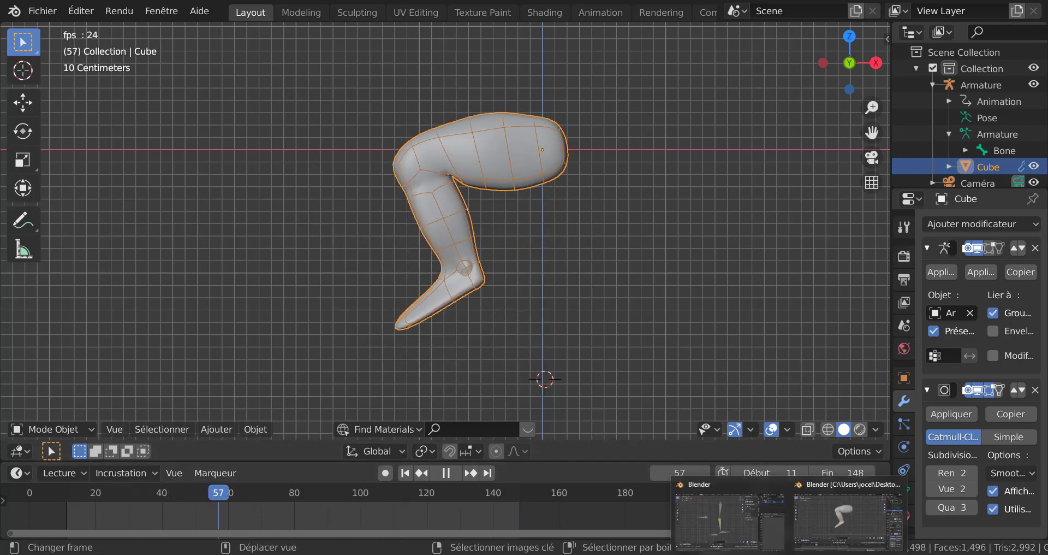
{"action": "left_click", "coordinate": [744, 538]}
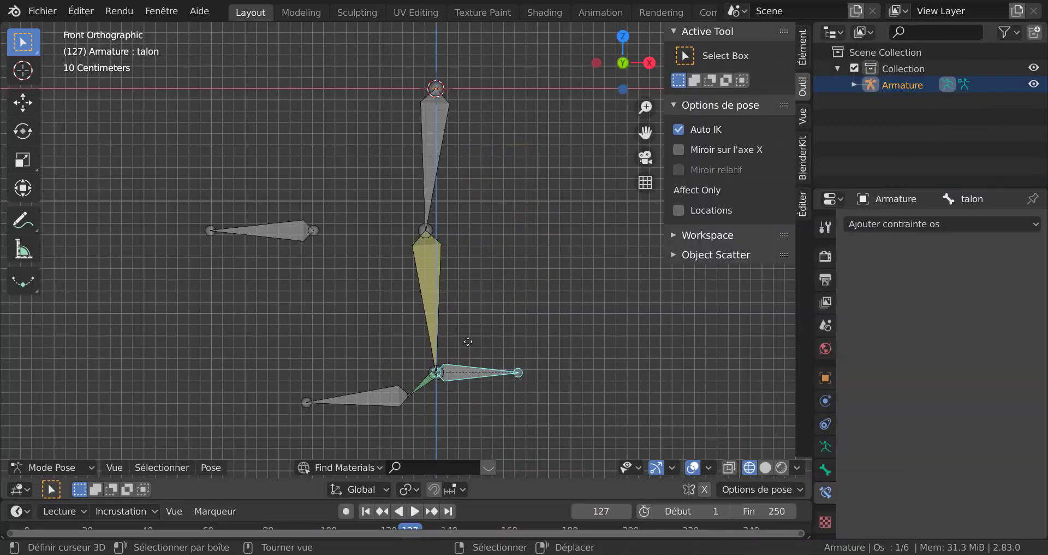
- Try moving the talon bone freely in both the front and perspective views to test how the knee bends
{"action": "key", "text": "g"}
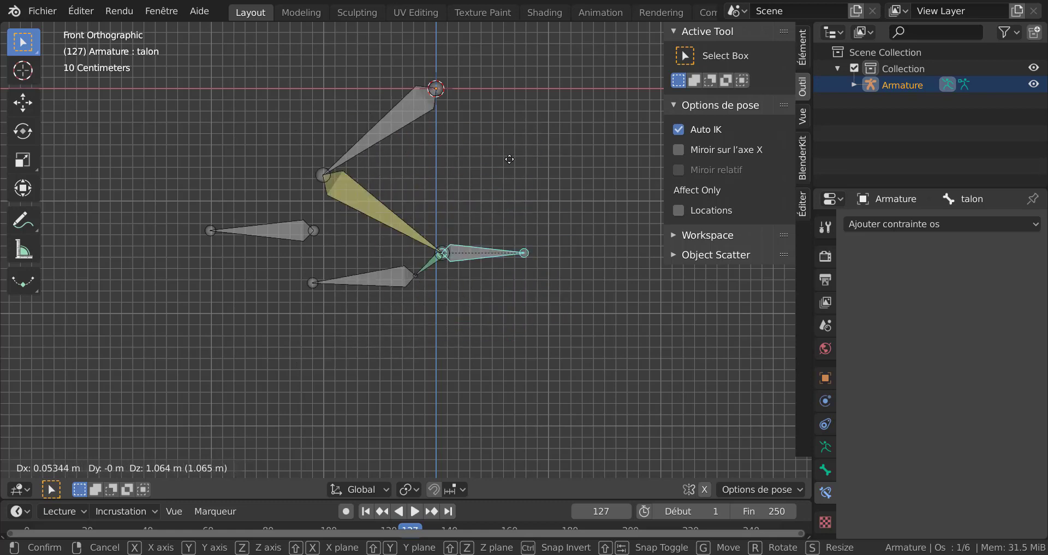
{"action": "right_click", "coordinate": [504, 196]}
{"action": "middle_click_drag", "start_coordinate": [504, 195], "coordinate": [483, 266]}
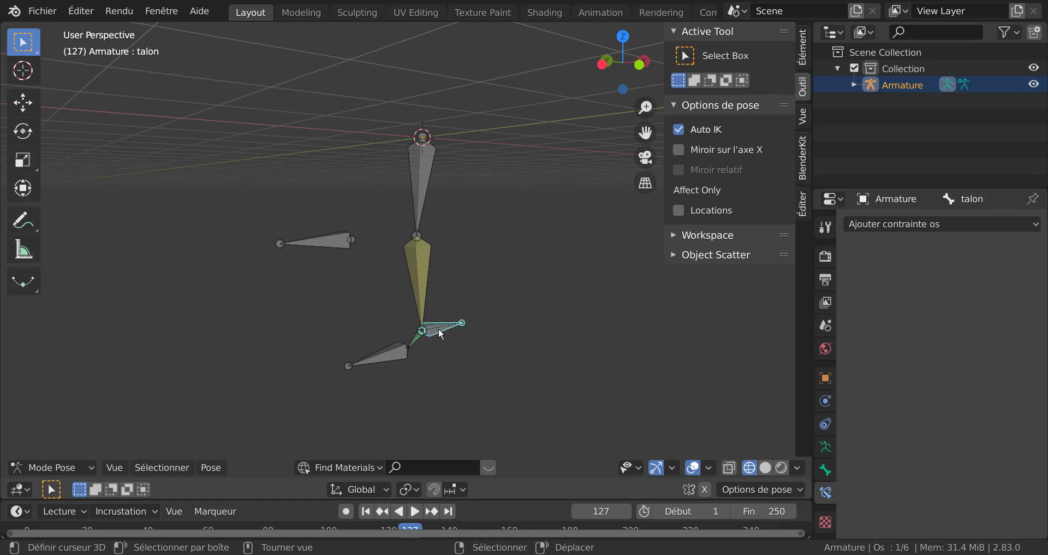
{"action": "key", "text": "g"}
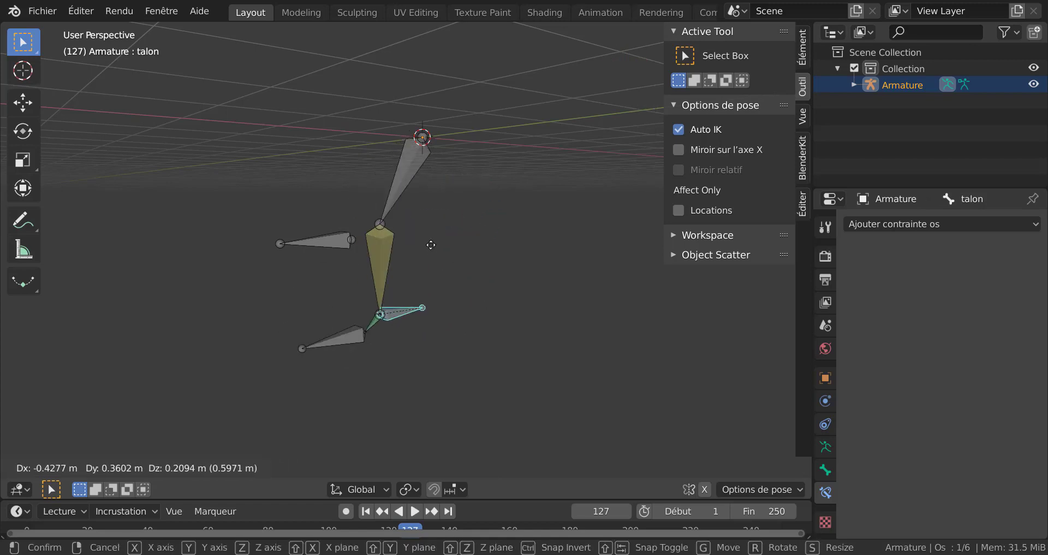
{"action": "left_click", "coordinate": [440, 247]}
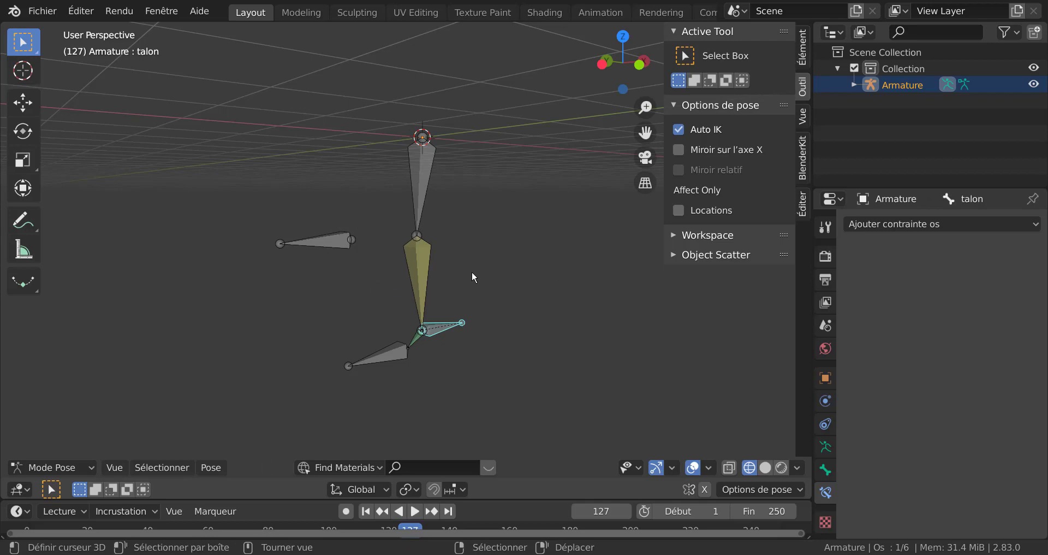
{"action": "middle_click_drag", "start_coordinate": [474, 277], "coordinate": [506, 276]}
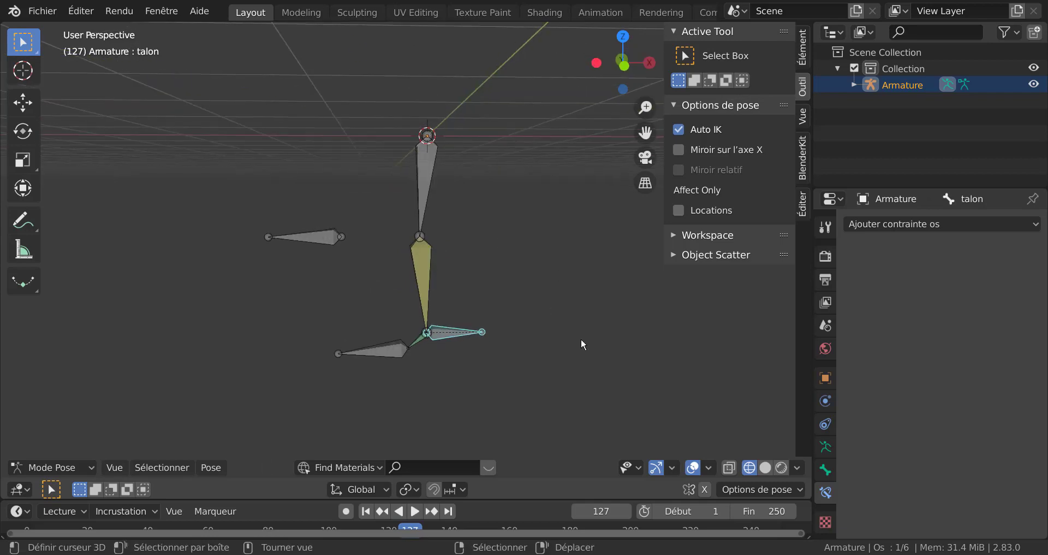
{"action": "key", "text": "KP_1"}
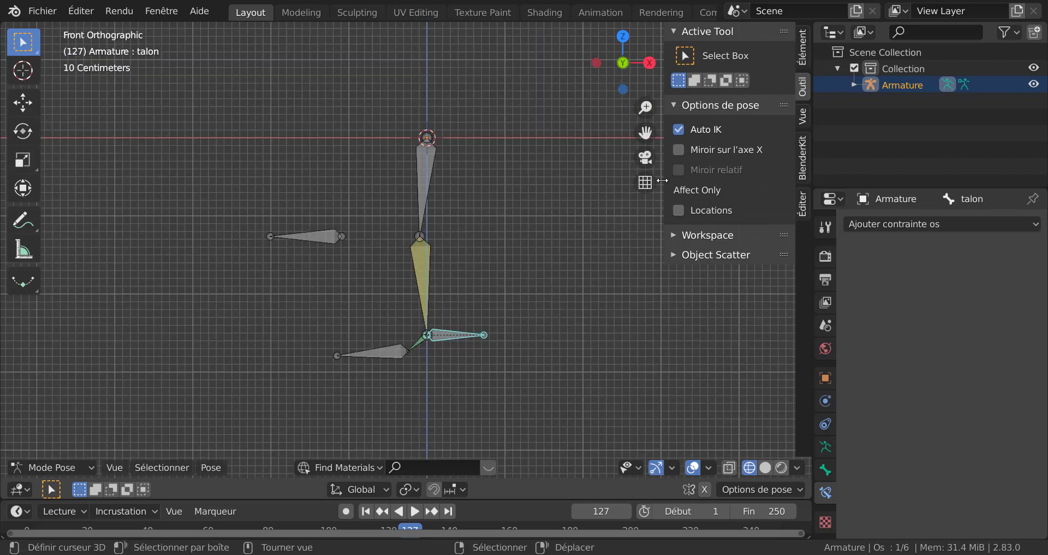
- Hide the viewport sidebar and raise the talon bone 1.0843 m along the global Z axis in the front view
{"action": "left_click_drag", "start_coordinate": [663, 180], "coordinate": [813, 185]}
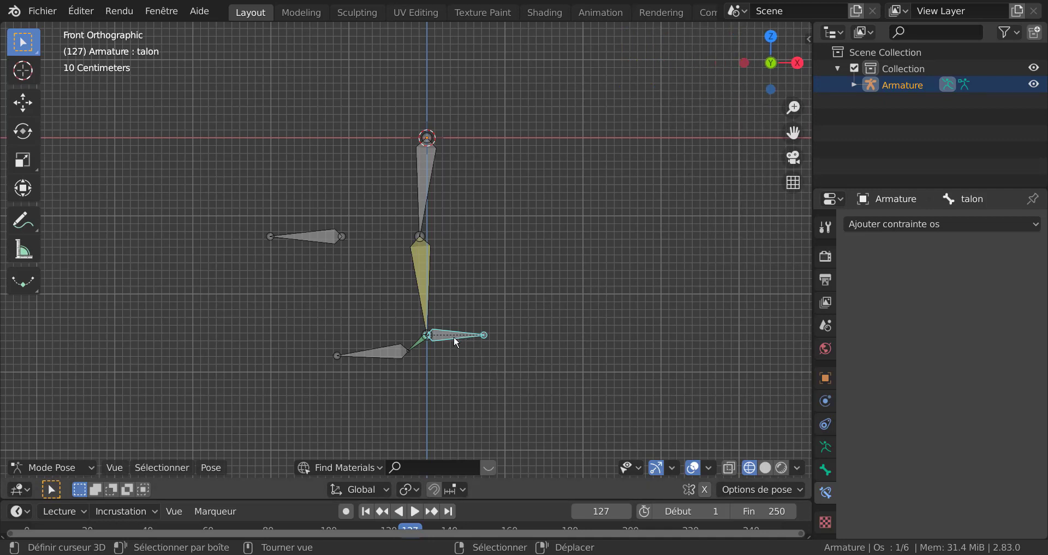
{"action": "key", "text": "g"}
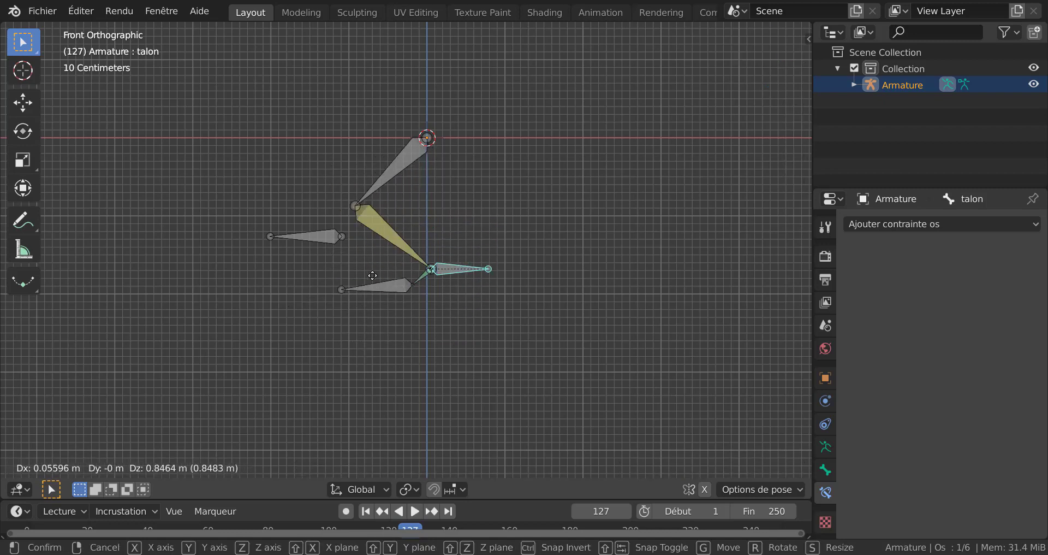
{"action": "key", "text": "z"}
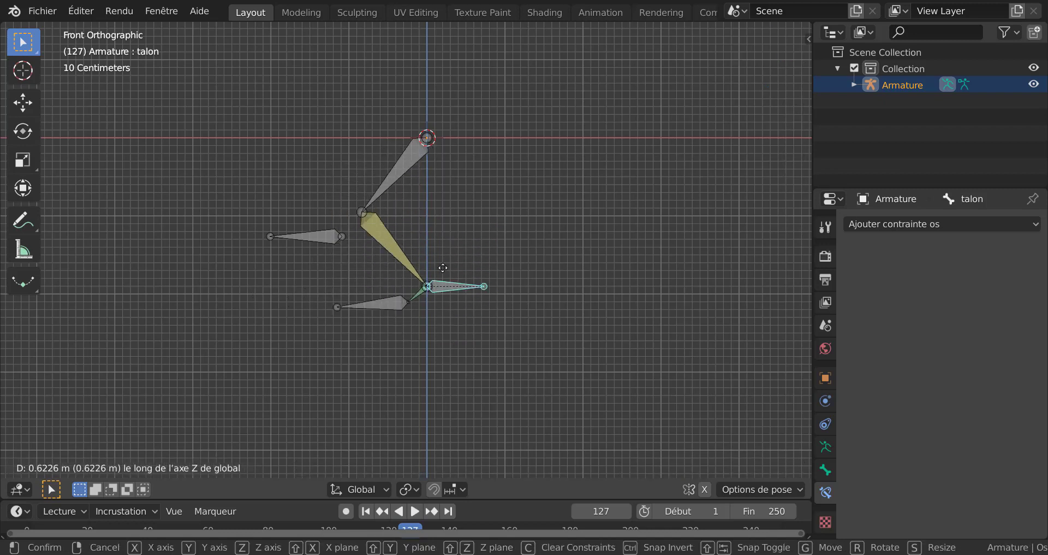
{"action": "left_click", "coordinate": [446, 232]}
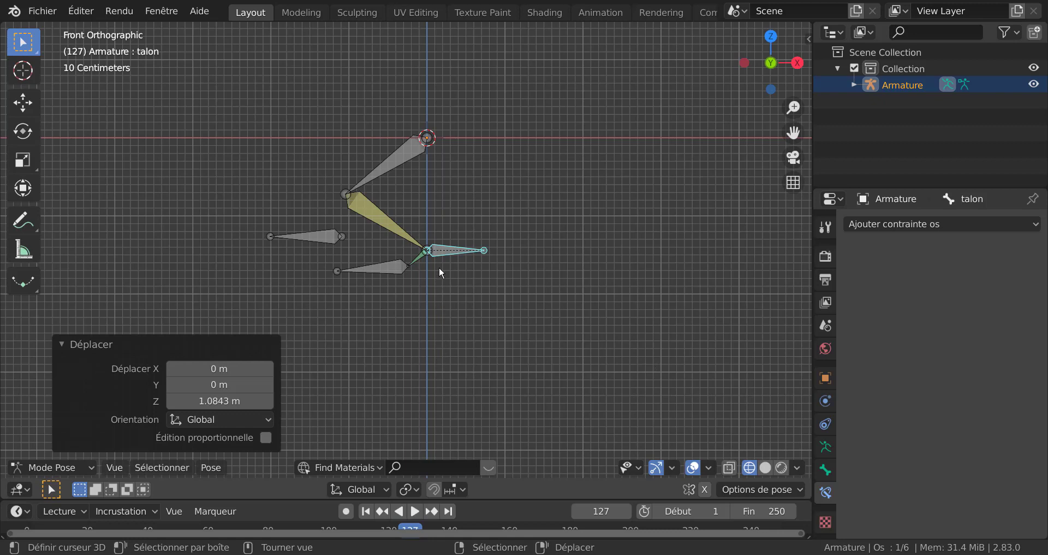
{"action": "key", "text": "g"}
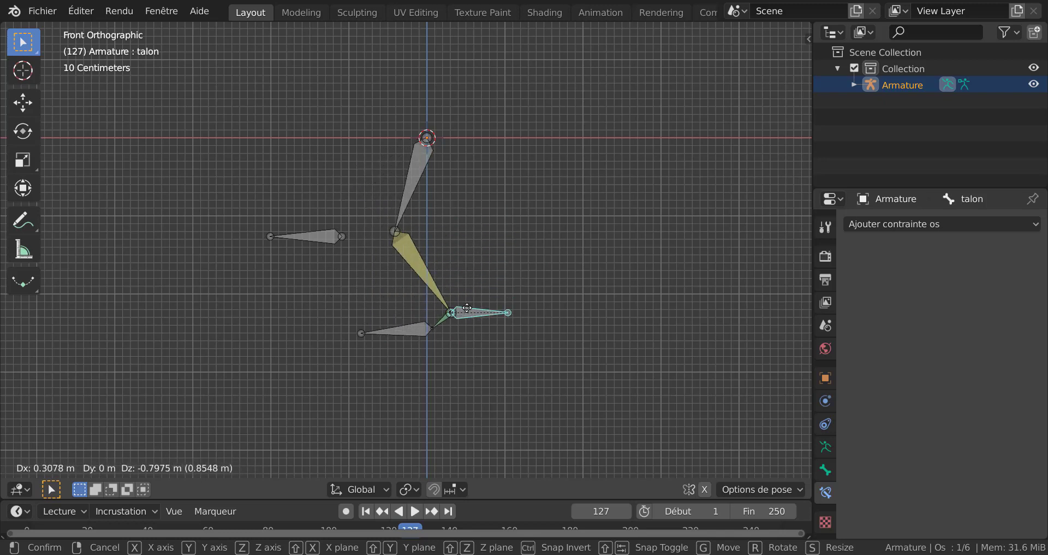
{"action": "right_click", "coordinate": [568, 297]}
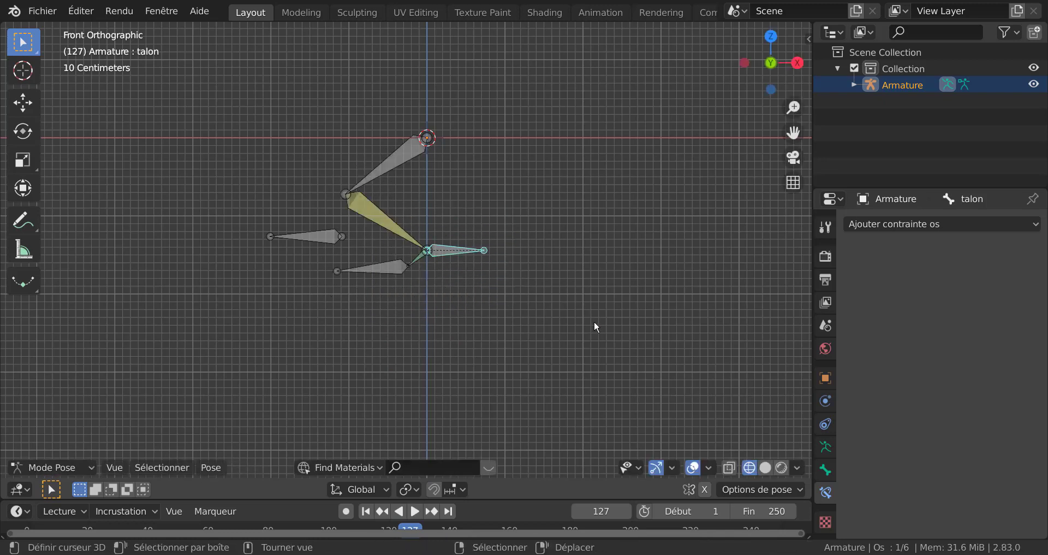